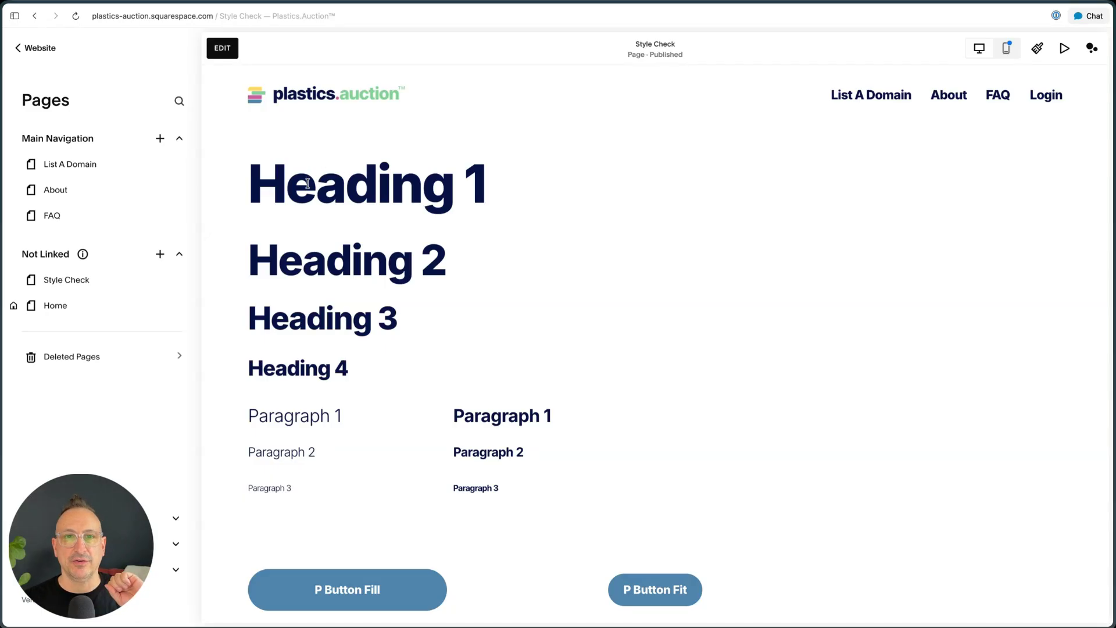
# Look through the Style Check page's text, button, form and accordion samples, and open the page for editing.
pyautogui.scroll(-5, 304, 185)
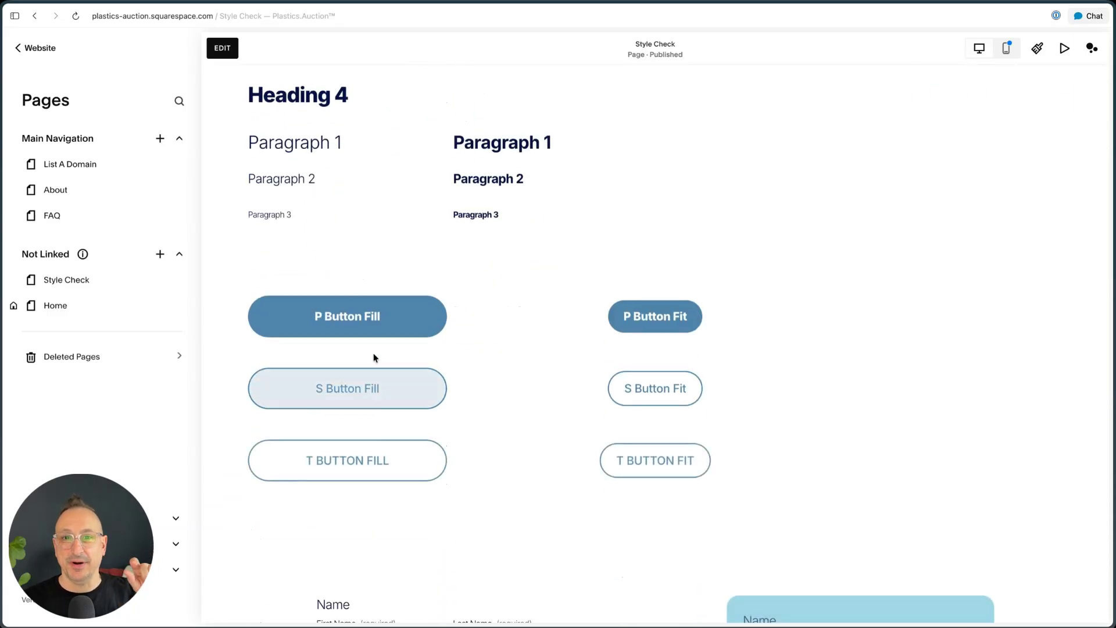
pyautogui.scroll(-8, 379, 399)
pyautogui.scroll(-5, 449, 277)
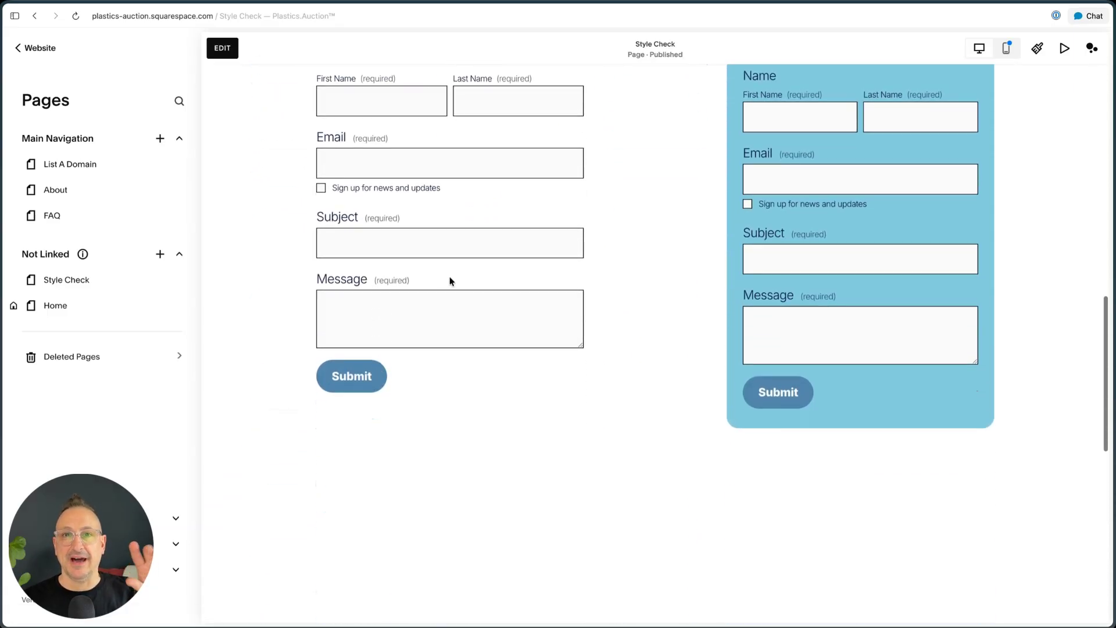
pyautogui.scroll(-7, 443, 278)
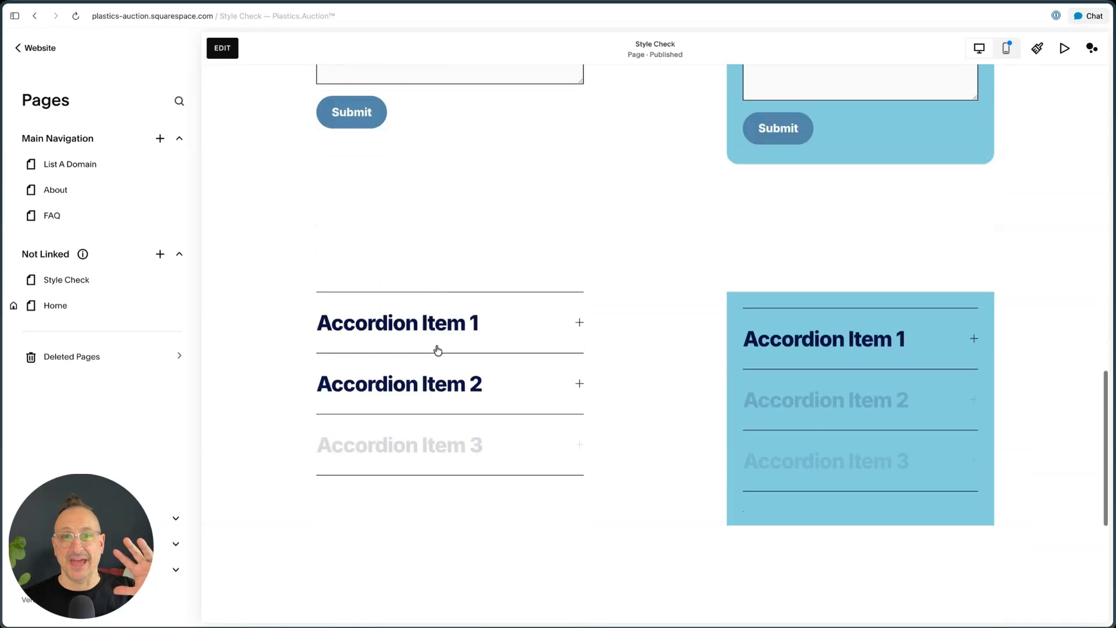
pyautogui.scroll(12, 436, 345)
pyautogui.scroll(20, 436, 347)
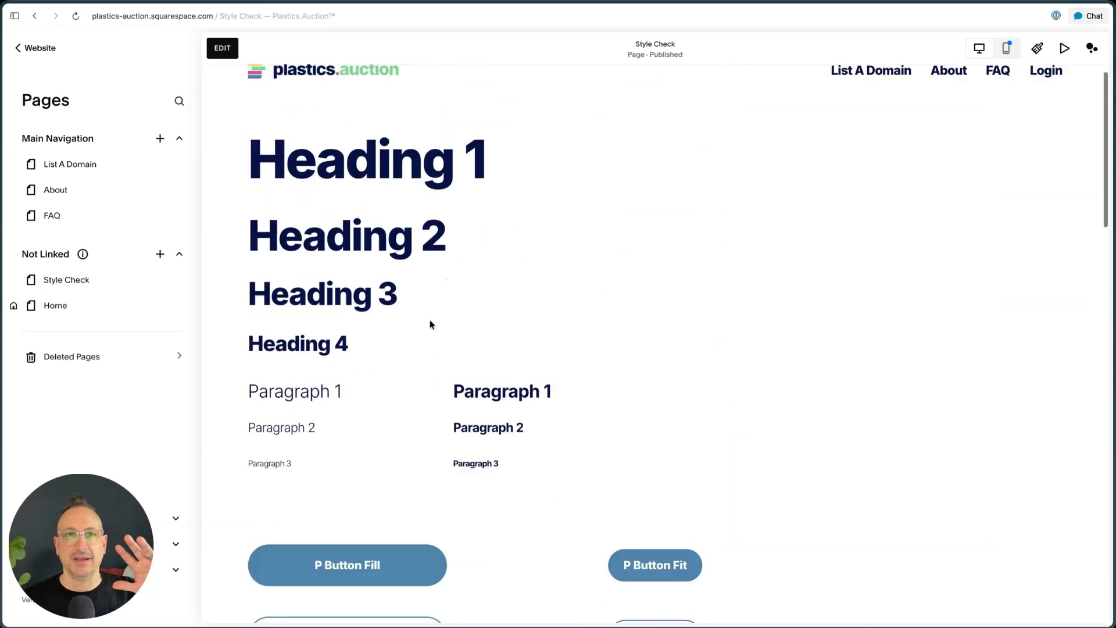
pyautogui.click(222, 48)
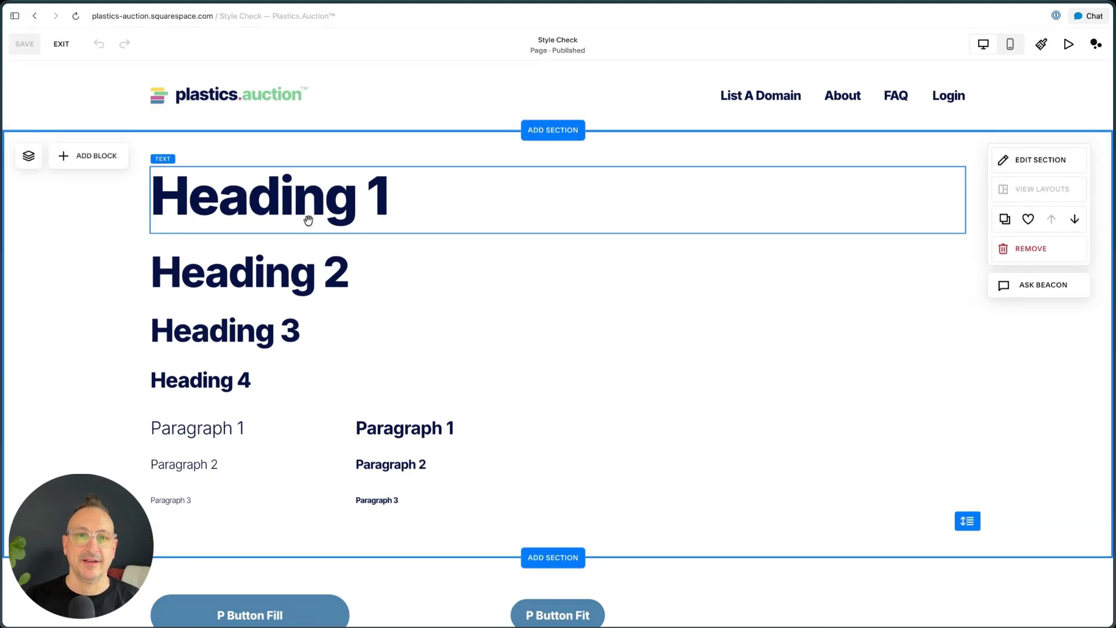
# Try duplicating the bold Paragraph 1 text block beside the original, and delete the copy.
pyautogui.click(408, 429)
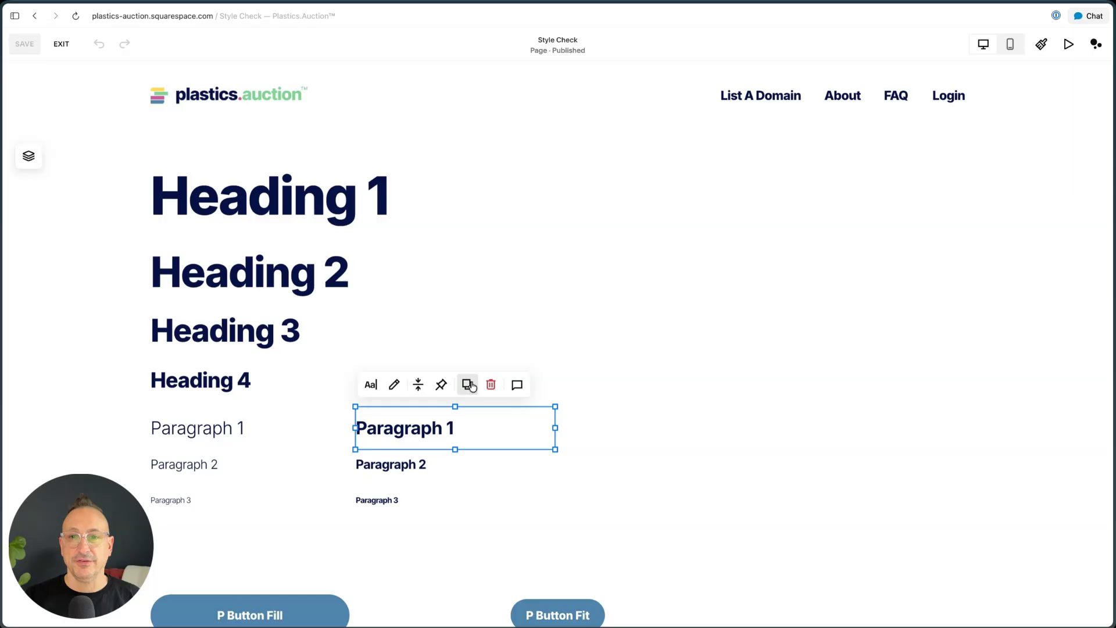
pyautogui.click(467, 385)
pyautogui.moveTo(510, 454); pyautogui.dragTo(674, 419)
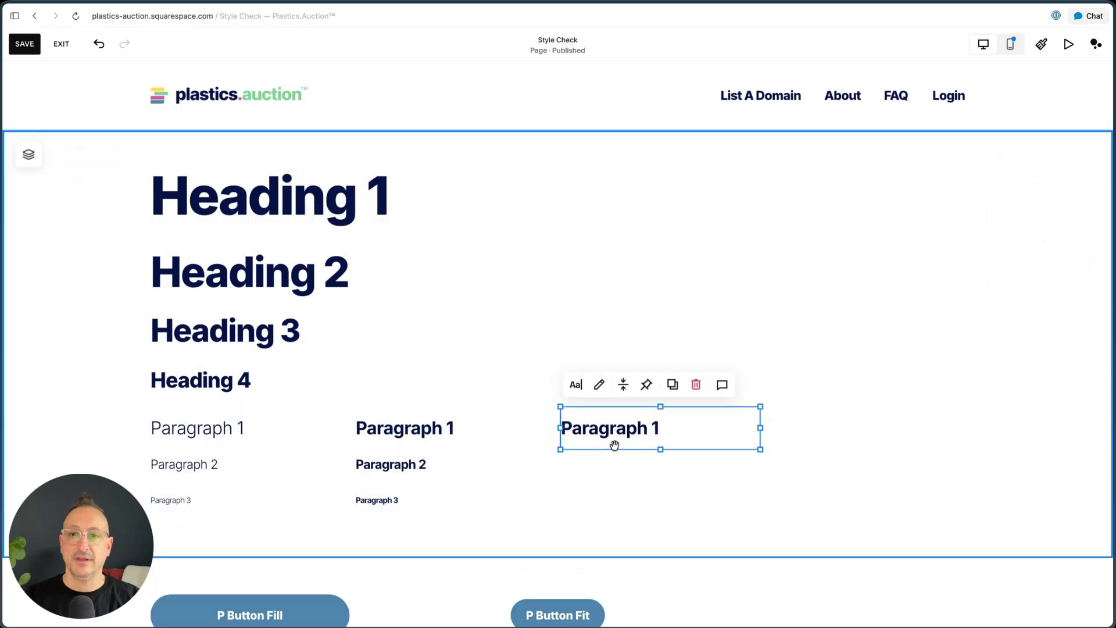
pyautogui.press('Delete')
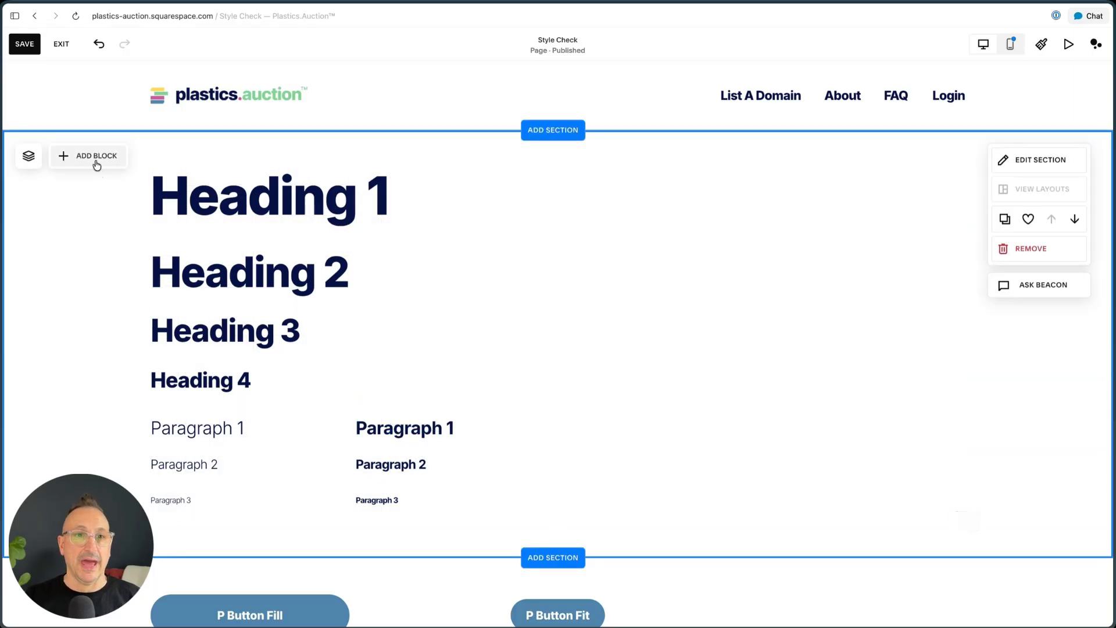
# Add a new text block to the heading section and place it to the right of Heading 1.
pyautogui.click(64, 156)
pyautogui.scroll(-10, 123, 302)
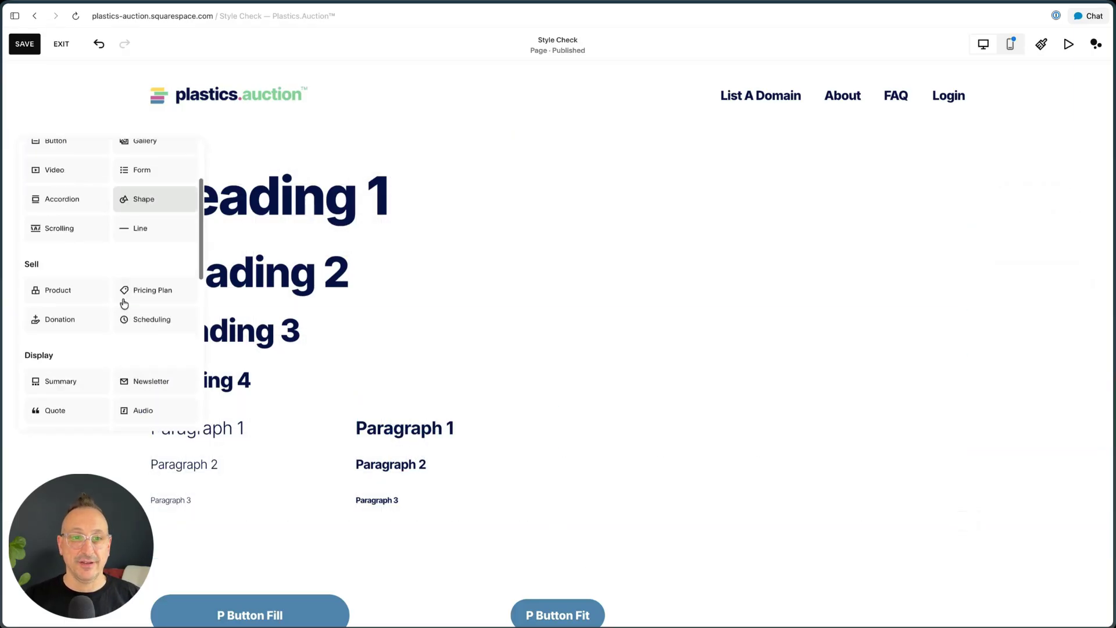
pyautogui.scroll(10, 124, 303)
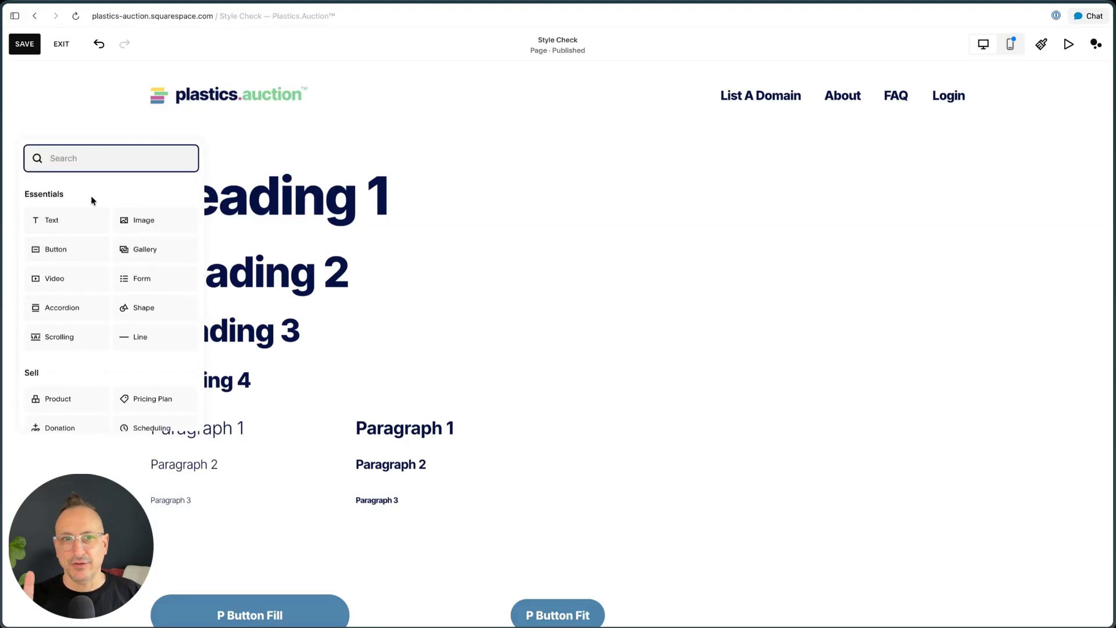
pyautogui.click(69, 220)
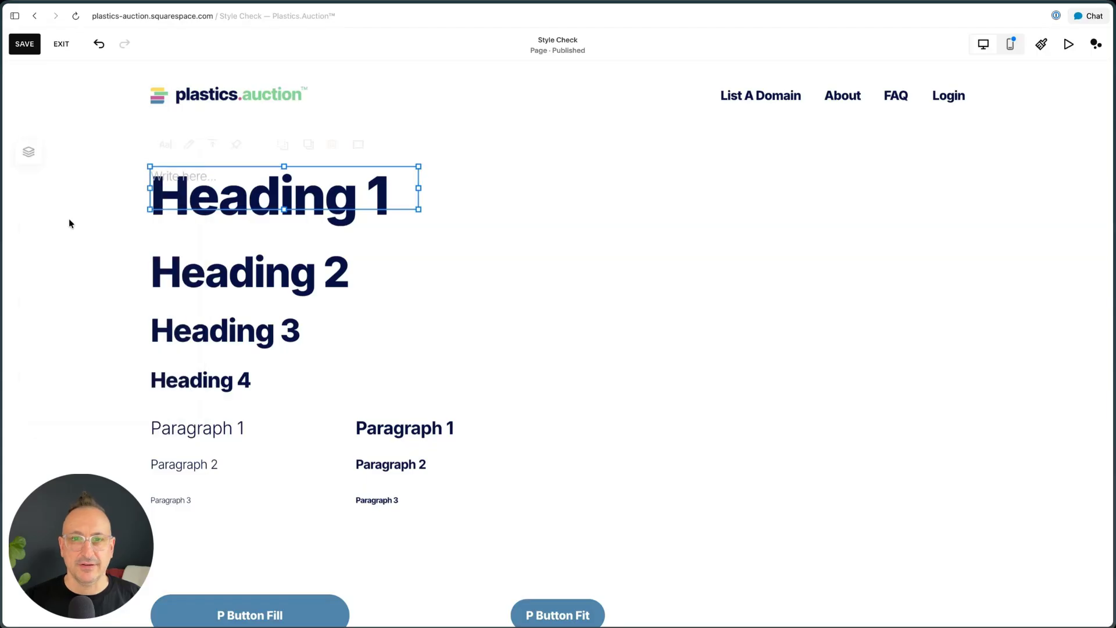
pyautogui.click(485, 154)
pyautogui.moveTo(227, 189); pyautogui.dragTo(767, 190)
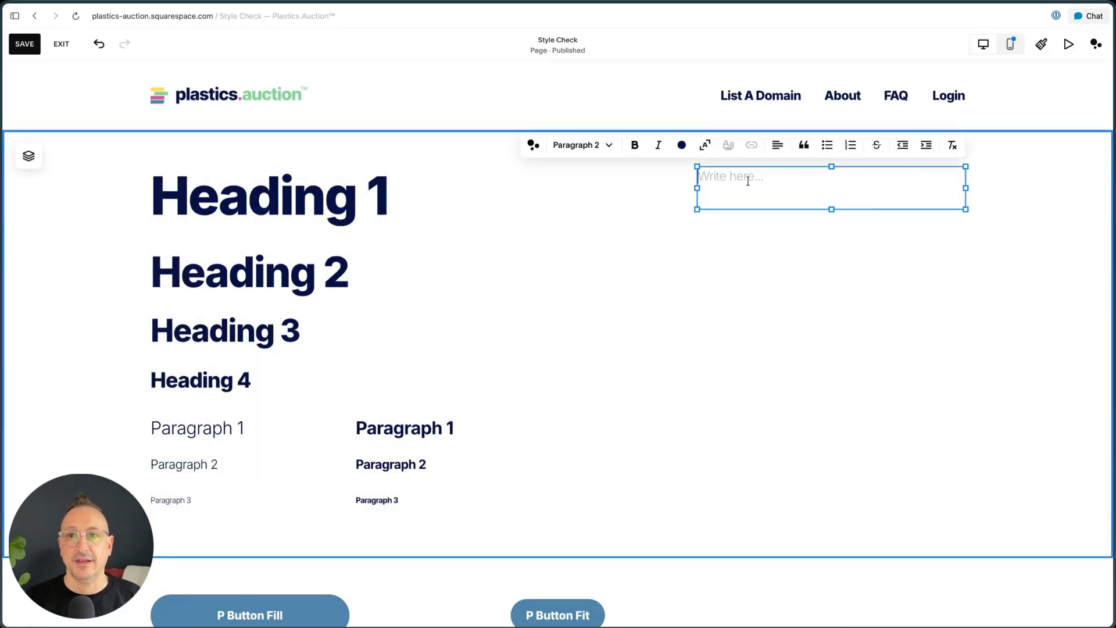
# View the text style options for the empty text block, and delete the block.
pyautogui.click(592, 145)
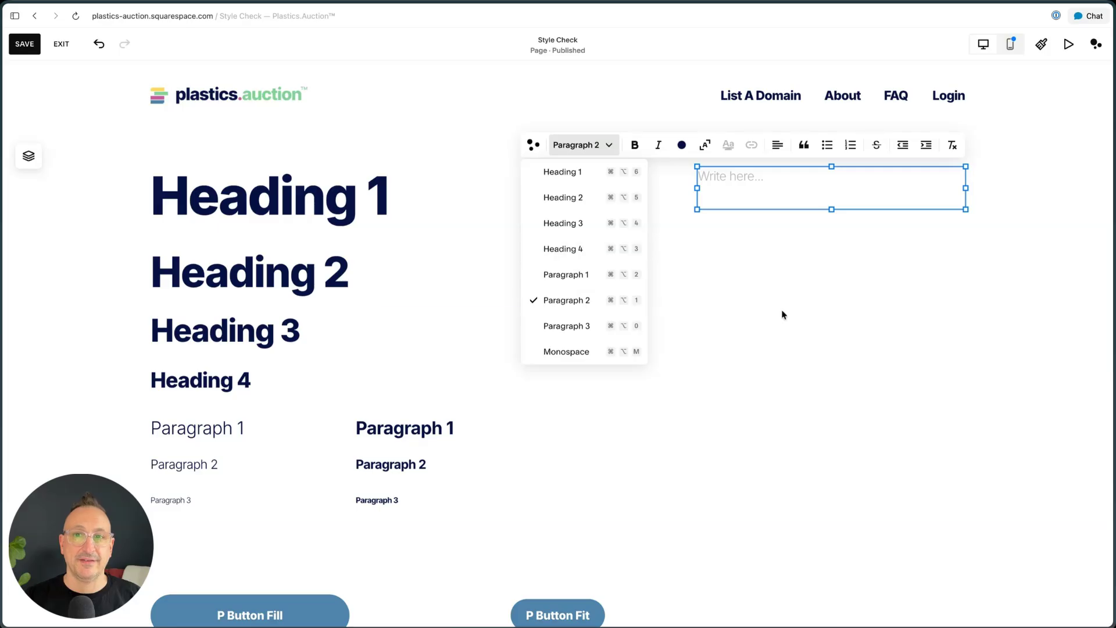
pyautogui.click(784, 315)
pyautogui.click(854, 164)
pyautogui.click(852, 172)
pyautogui.press('BackSpace')
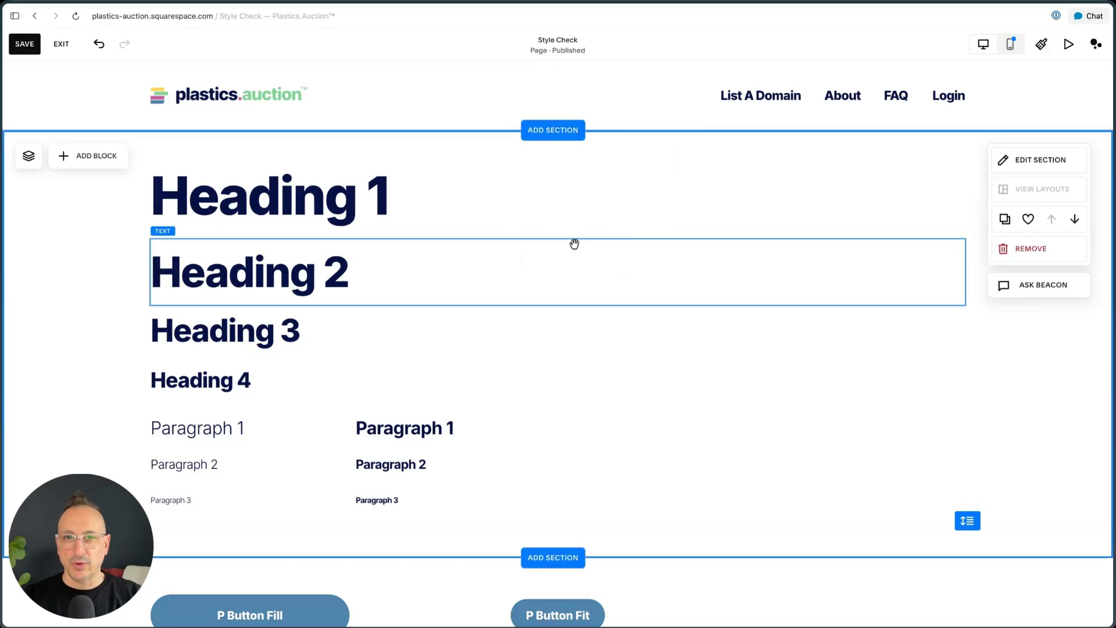
# Review the heading and paragraph samples and the button section below them.
pyautogui.scroll(-5, 243, 383)
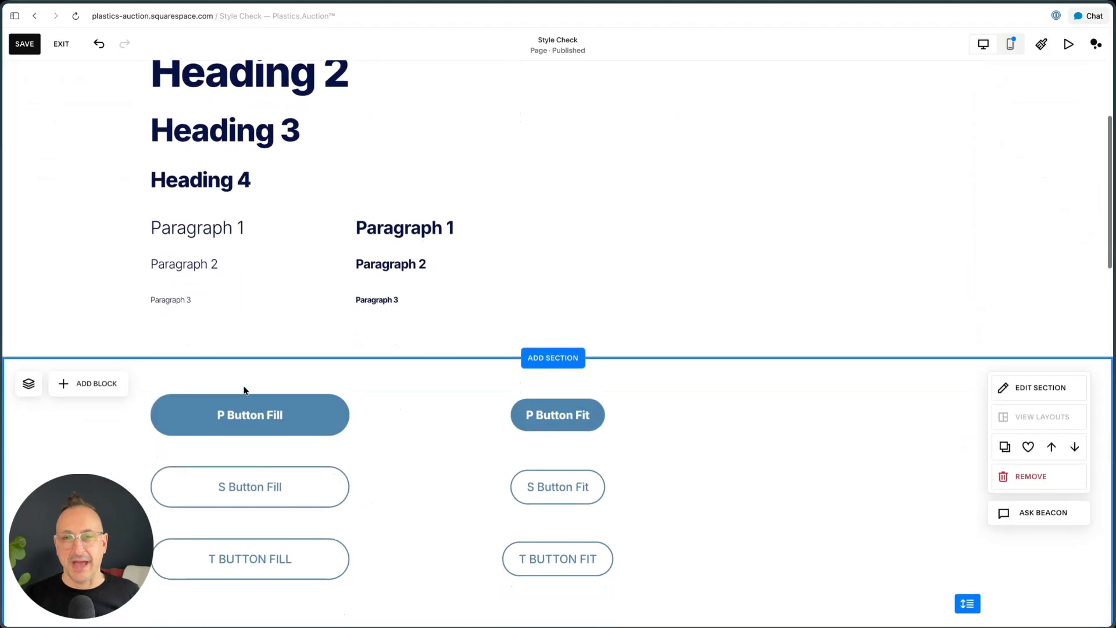
pyautogui.scroll(1, 263, 406)
pyautogui.scroll(4, 264, 407)
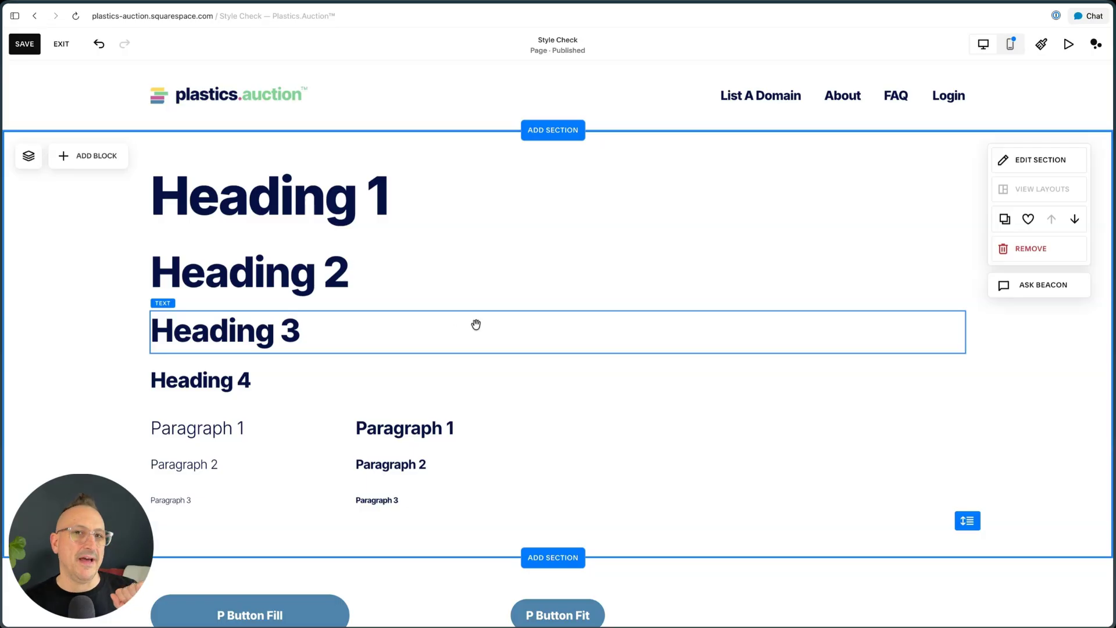
pyautogui.scroll(-1, 465, 303)
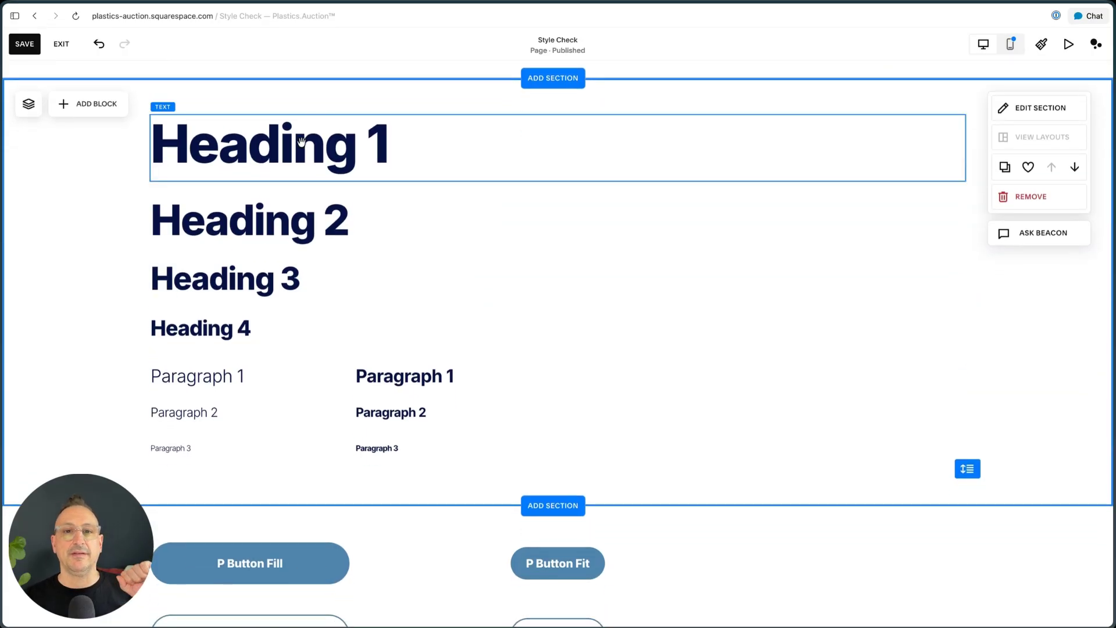
pyautogui.scroll(-7, 264, 208)
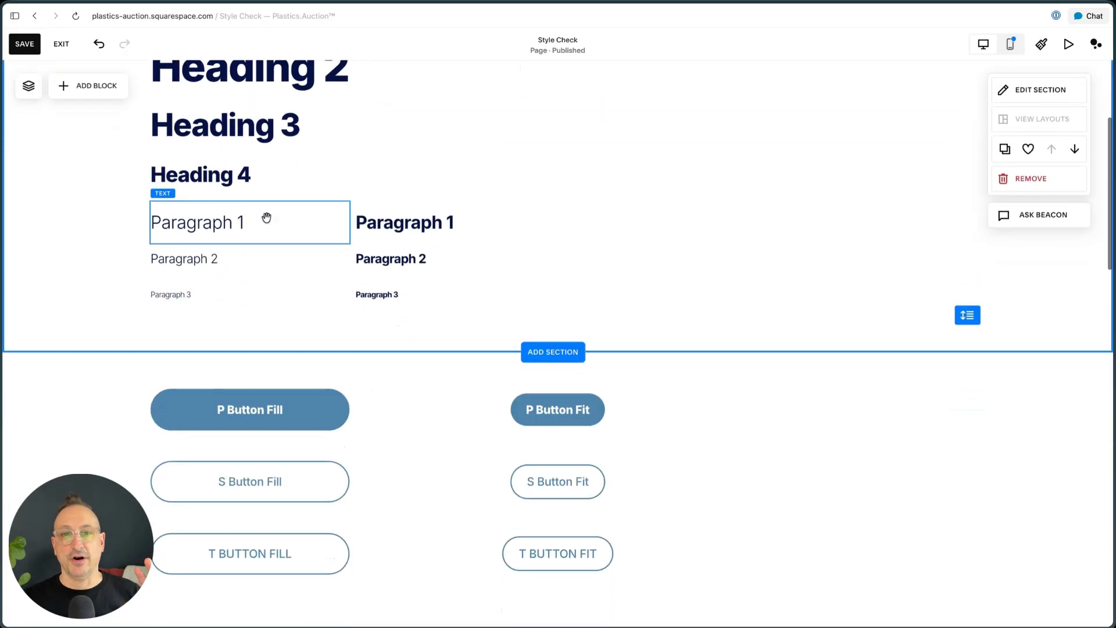
pyautogui.scroll(3, 254, 228)
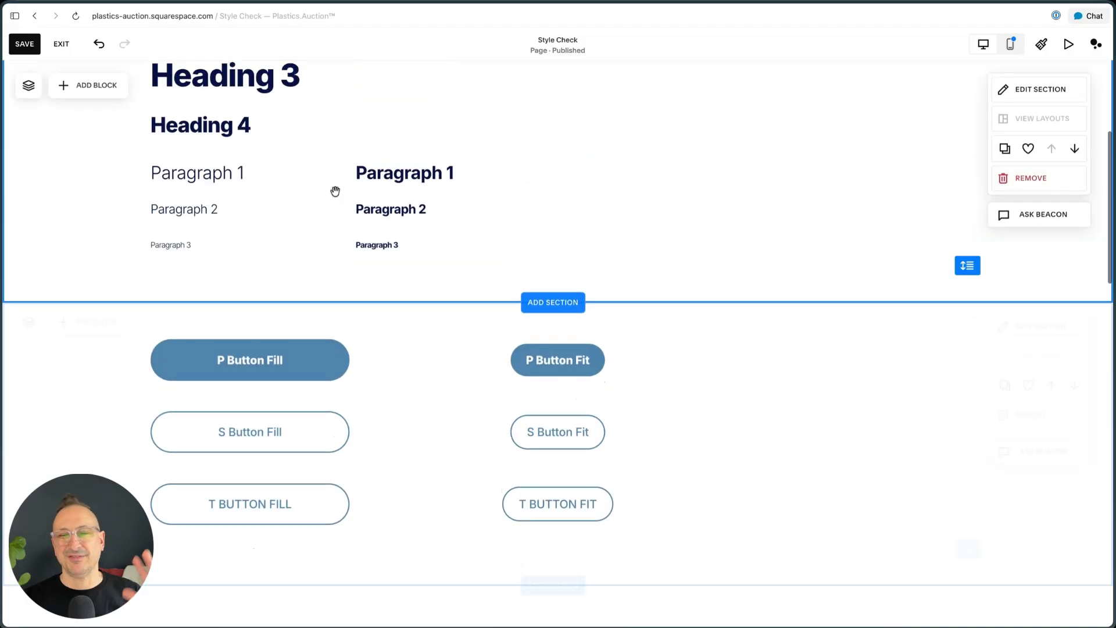
pyautogui.scroll(-3, 303, 334)
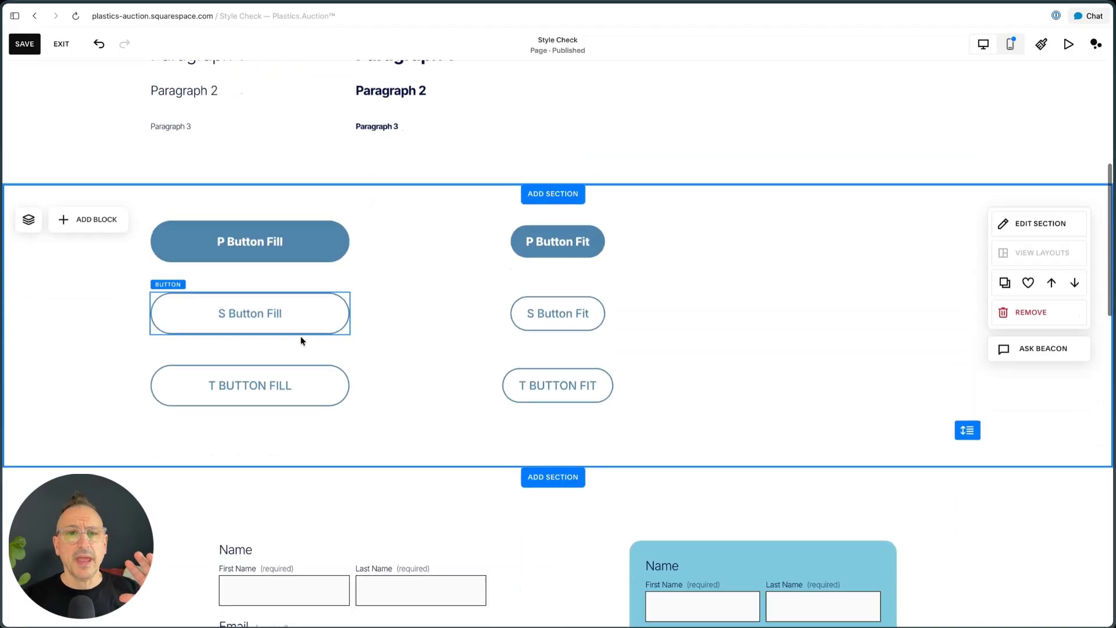
# Inspect the button samples one by one, covering the three fill buttons and the primary fit button.
pyautogui.click(319, 247)
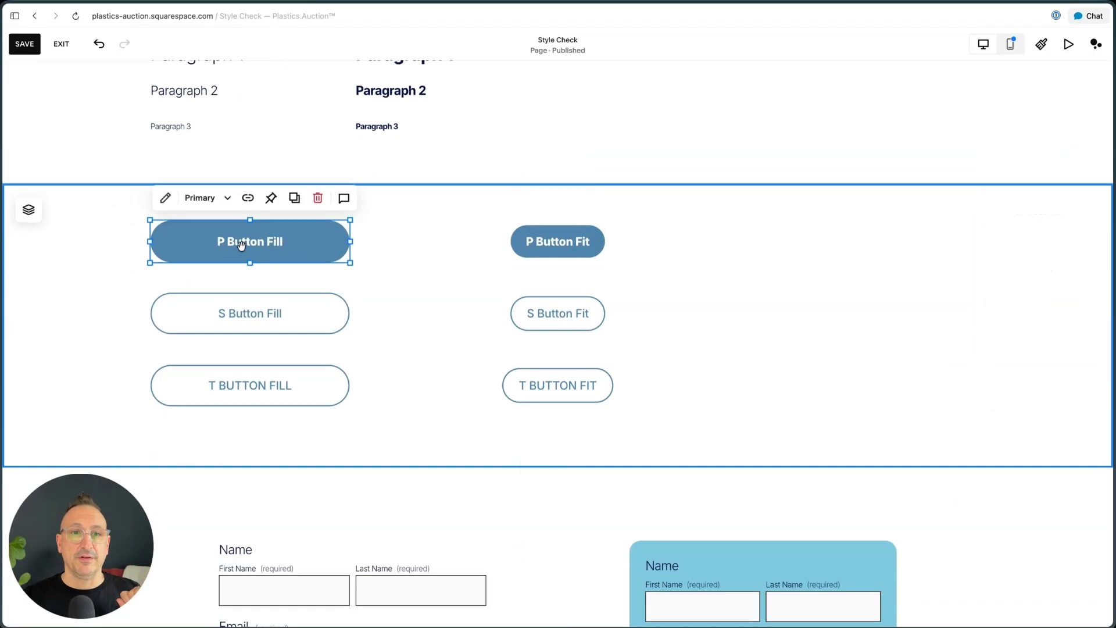
pyautogui.click(217, 311)
pyautogui.click(217, 383)
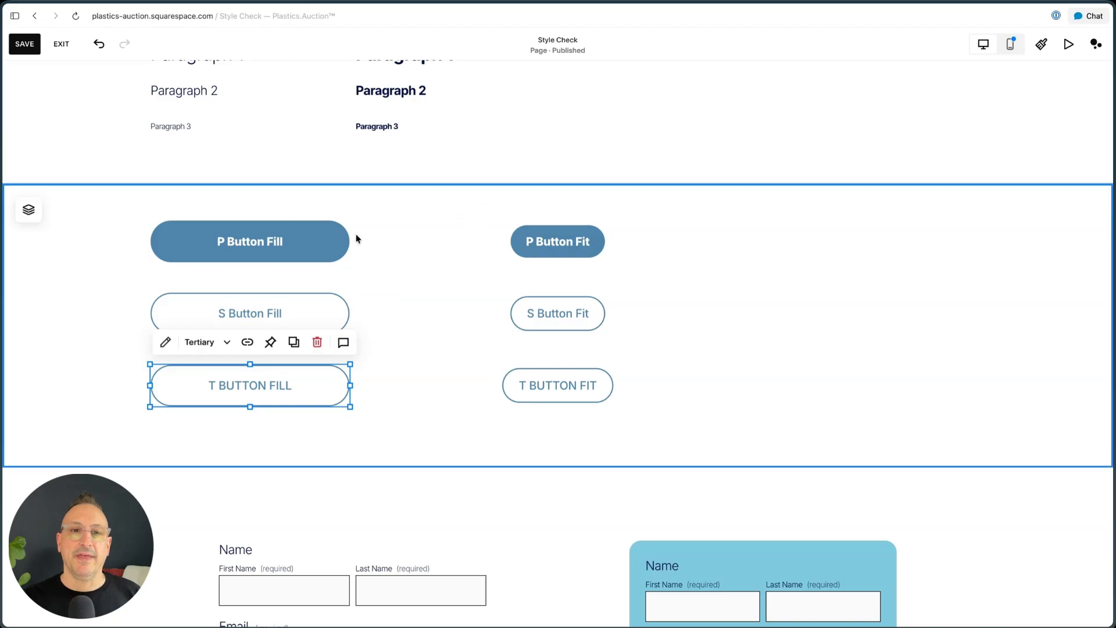
pyautogui.click(443, 235)
pyautogui.click(320, 239)
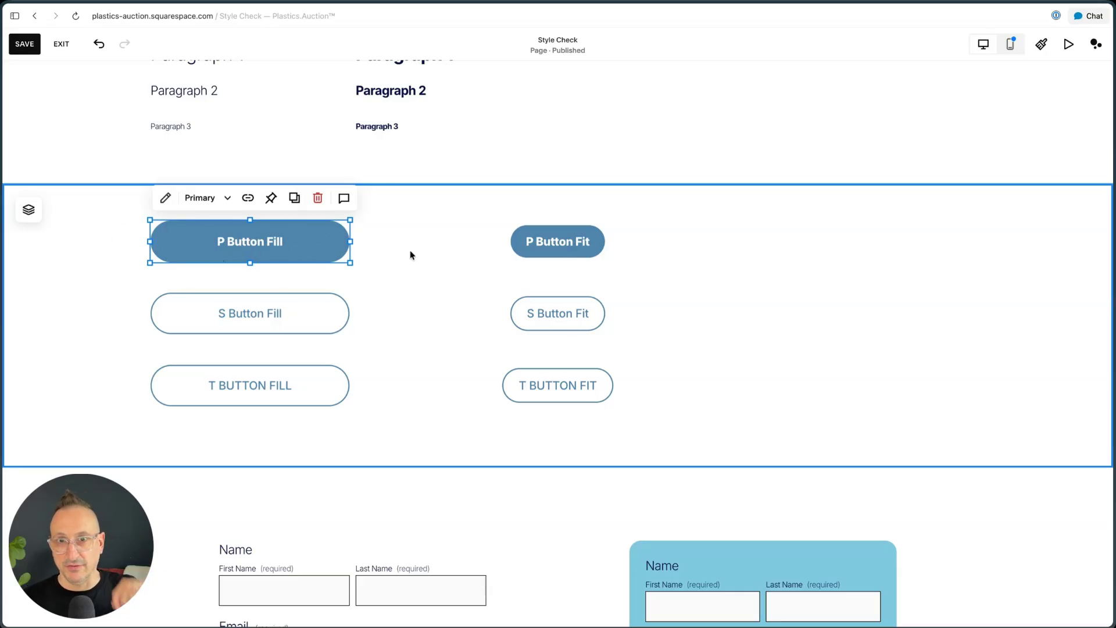
pyautogui.click(497, 246)
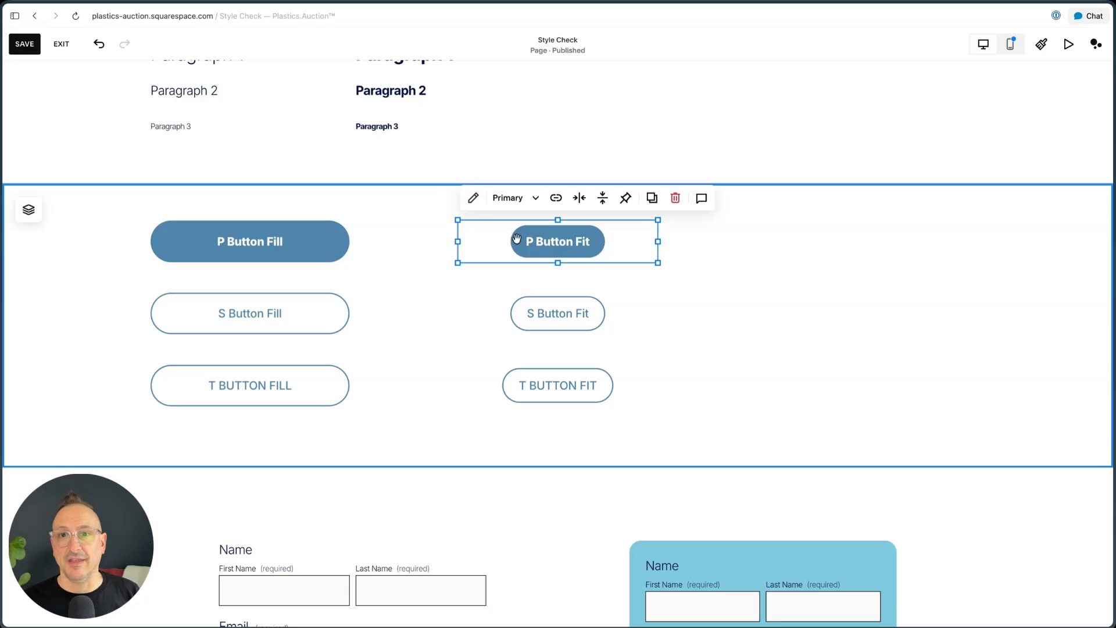
# Compare the plain and blue contact forms, and inspect the blue form's design settings.
pyautogui.scroll(-5, 526, 418)
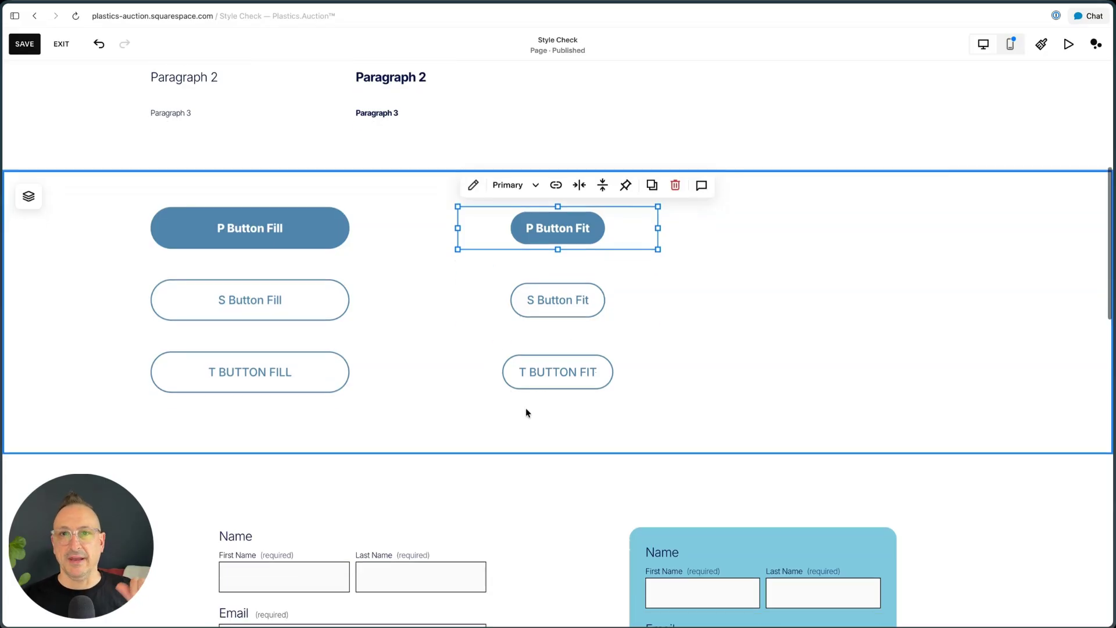
pyautogui.scroll(-3, 501, 370)
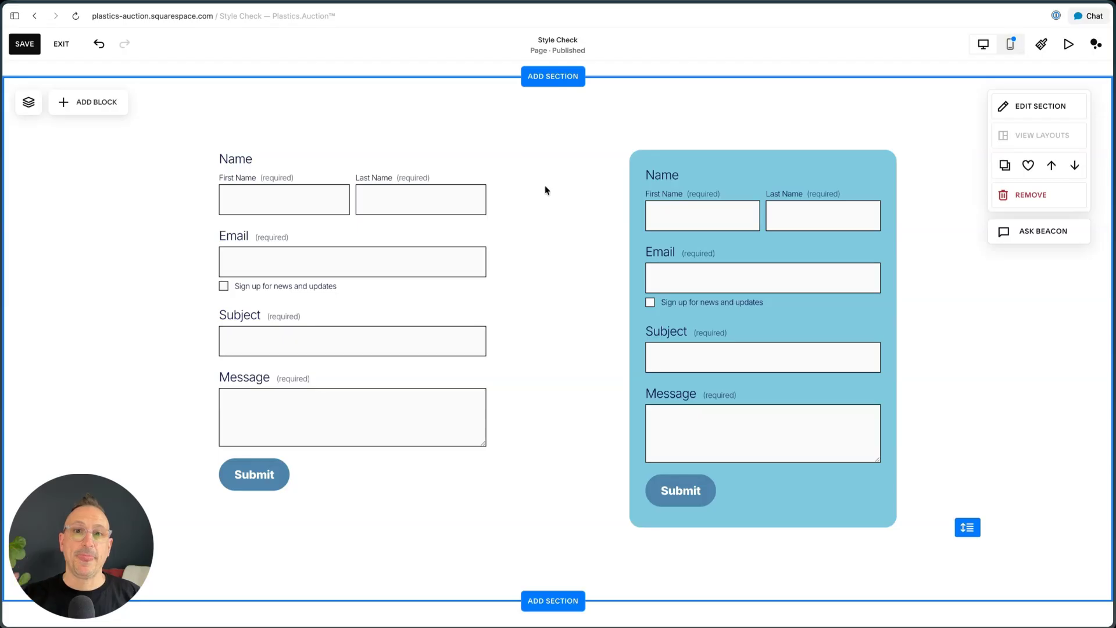
pyautogui.click(448, 226)
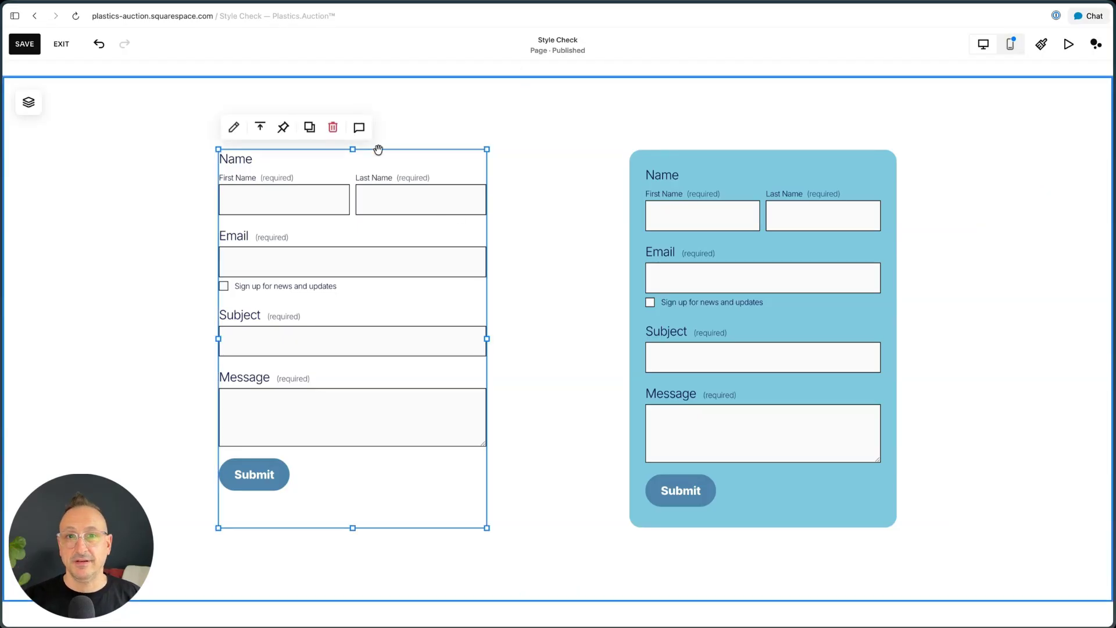
pyautogui.click(733, 162)
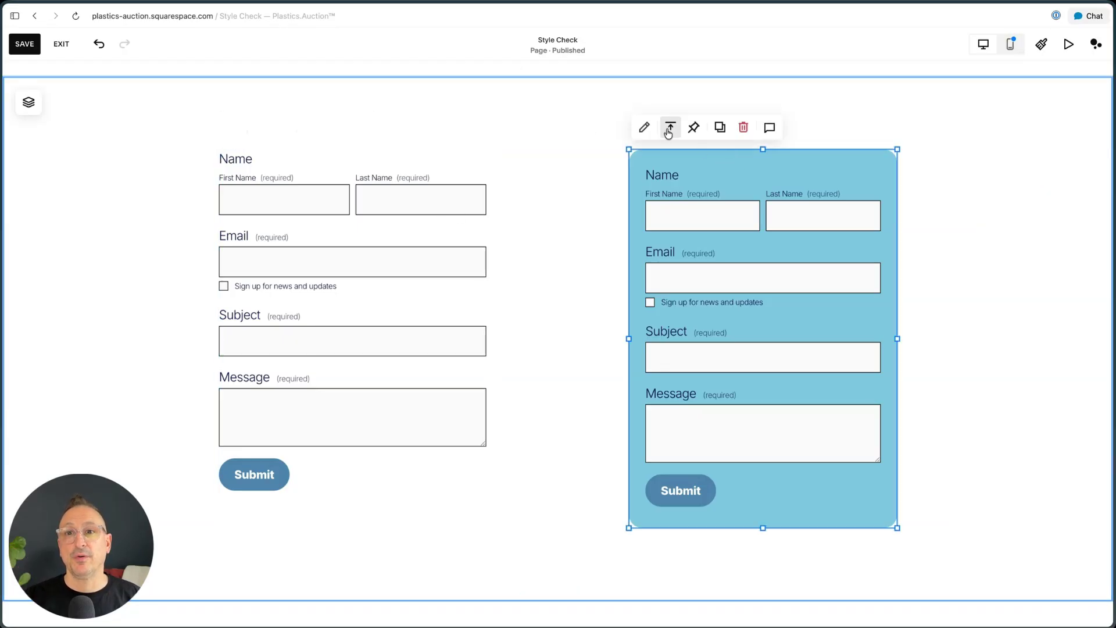
pyautogui.click(644, 127)
pyautogui.scroll(-3, 1014, 282)
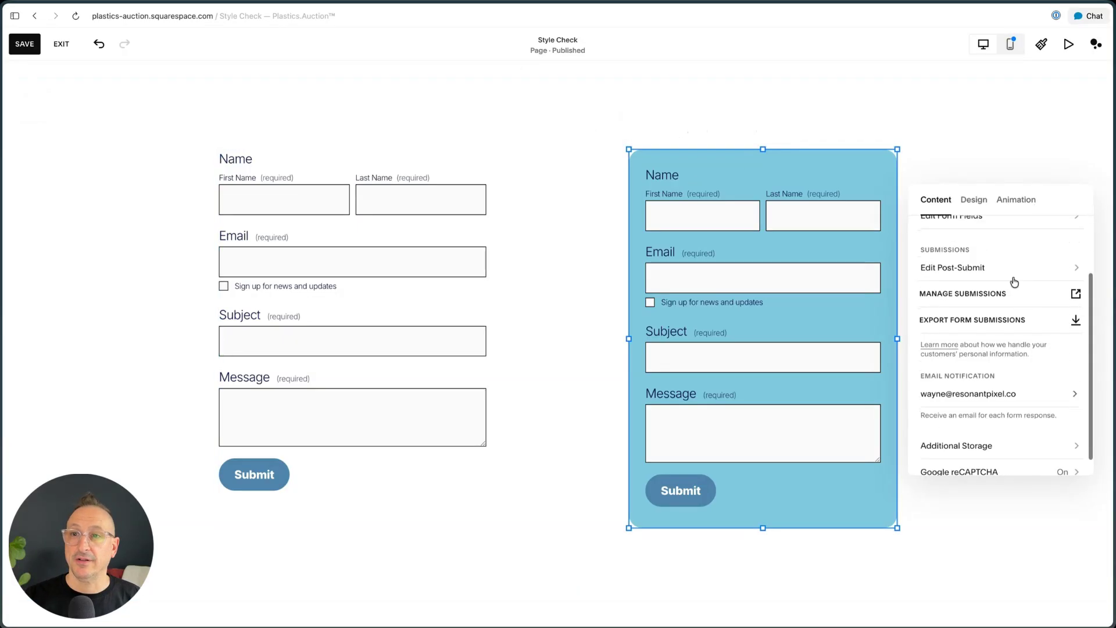
pyautogui.click(974, 200)
pyautogui.scroll(-2, 1017, 306)
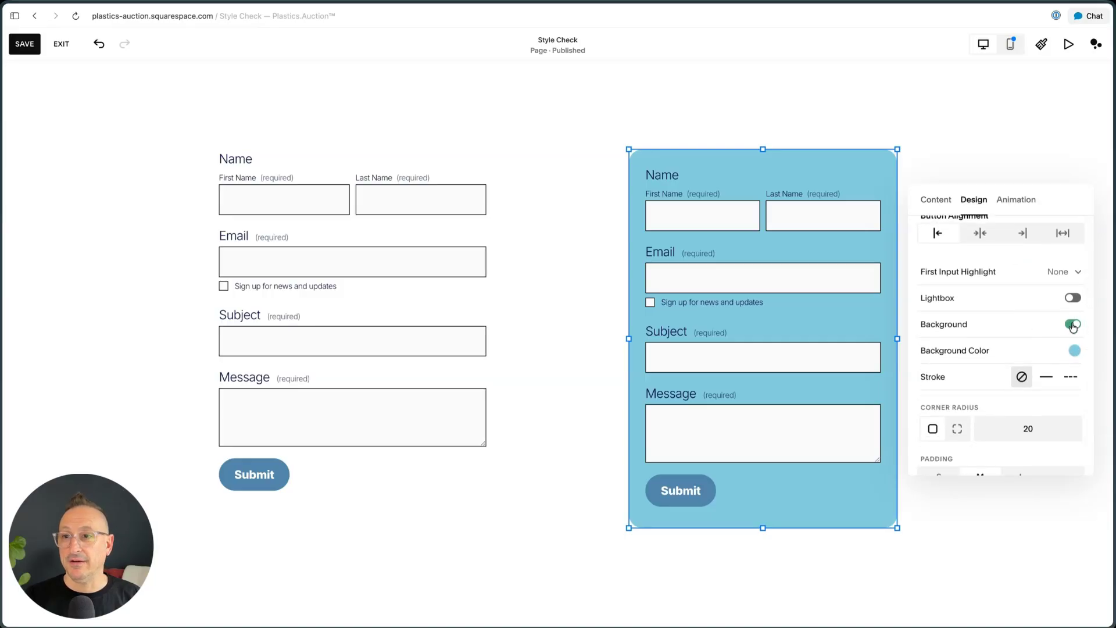
# Turn the blue form's background off and back on, and close its settings.
pyautogui.click(1073, 325)
pyautogui.click(1073, 324)
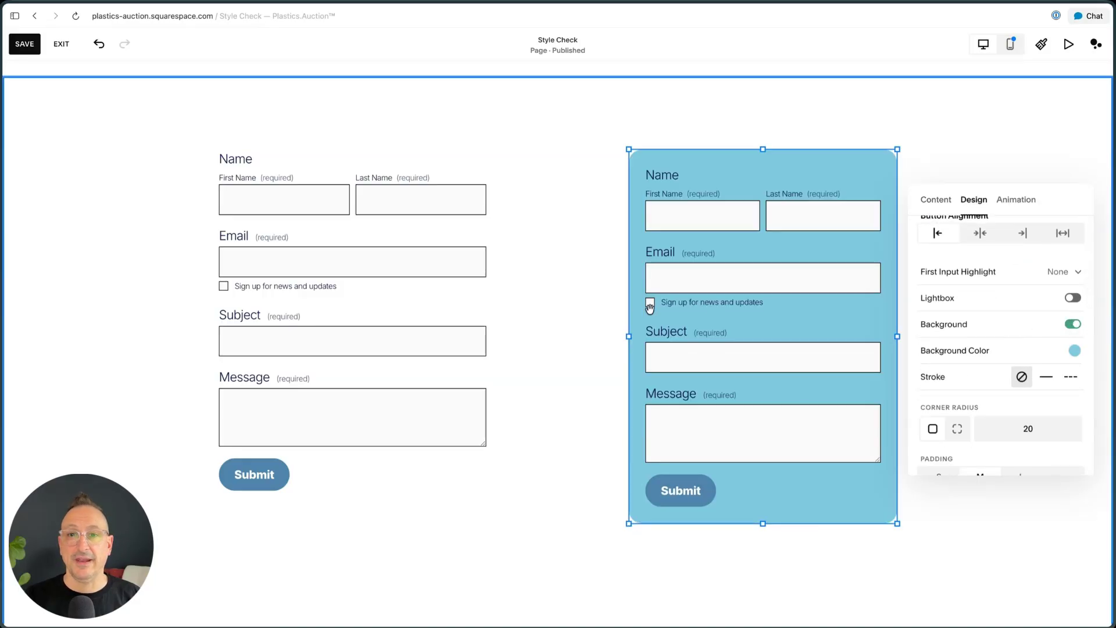
pyautogui.click(600, 314)
# Examine the plain and blue accordion samples and the page footer below them.
pyautogui.scroll(-3, 587, 324)
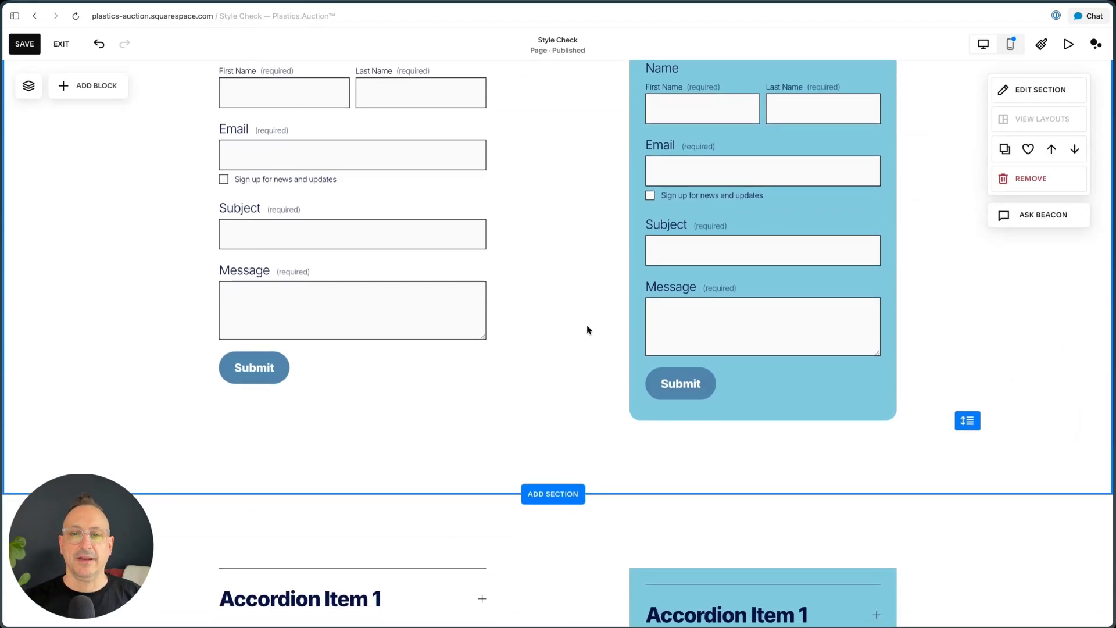
pyautogui.scroll(-3, 587, 329)
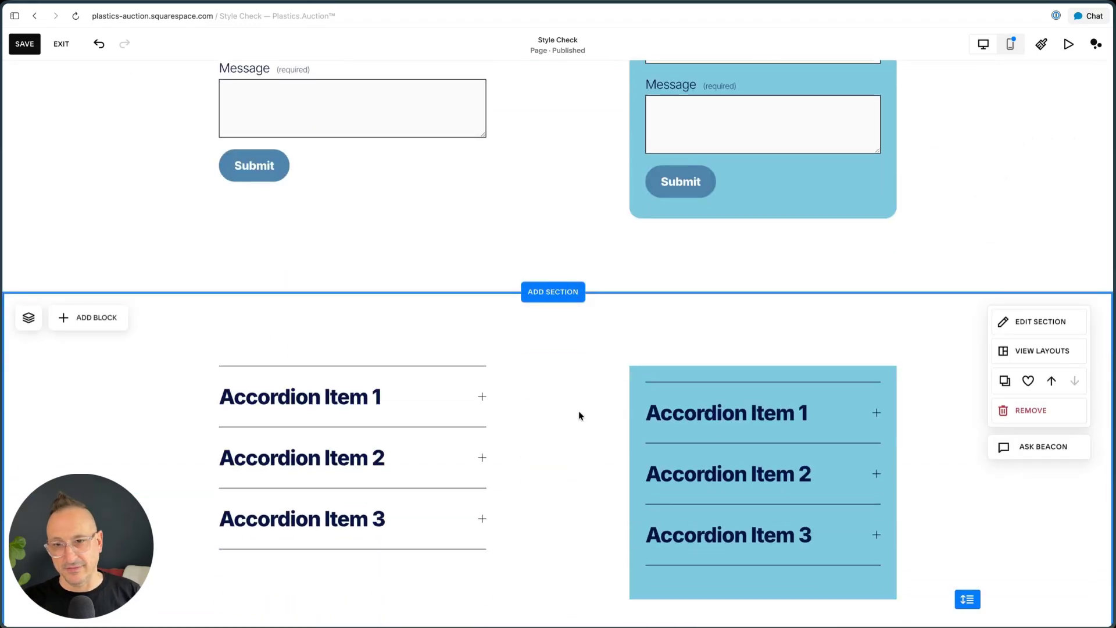
pyautogui.scroll(-3, 579, 415)
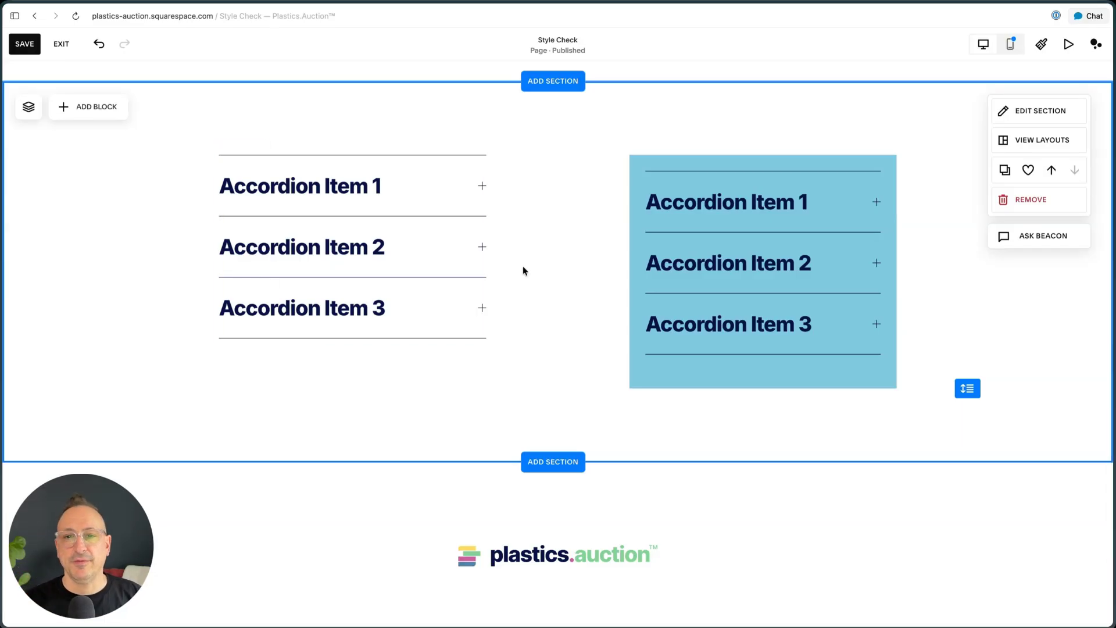
pyautogui.scroll(-2, 546, 378)
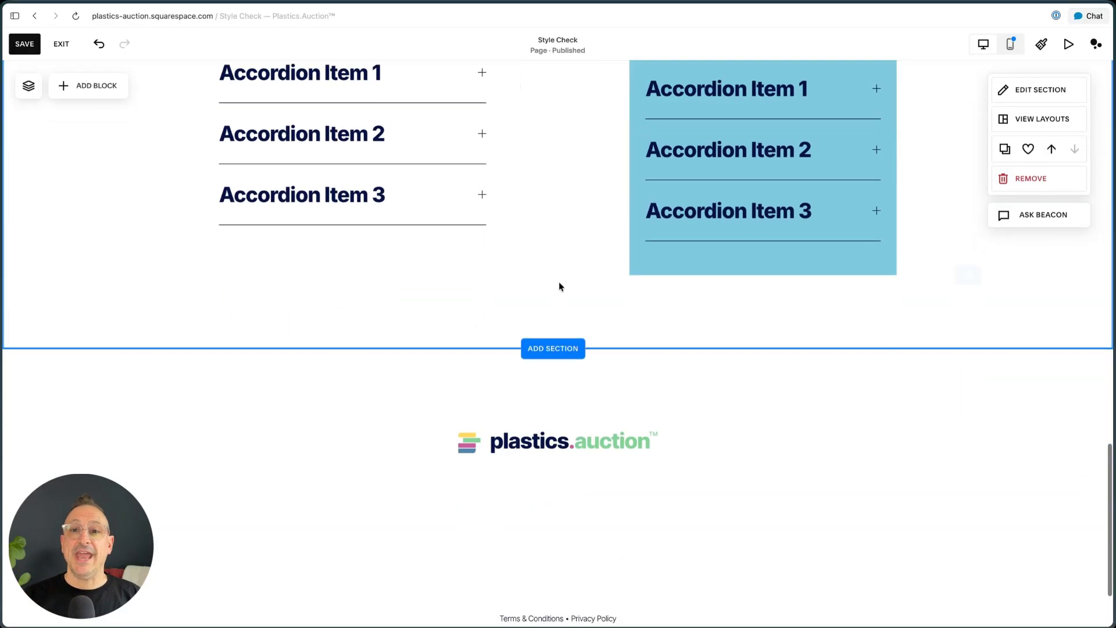
# Add a blank section below the accordion samples.
pyautogui.click(555, 348)
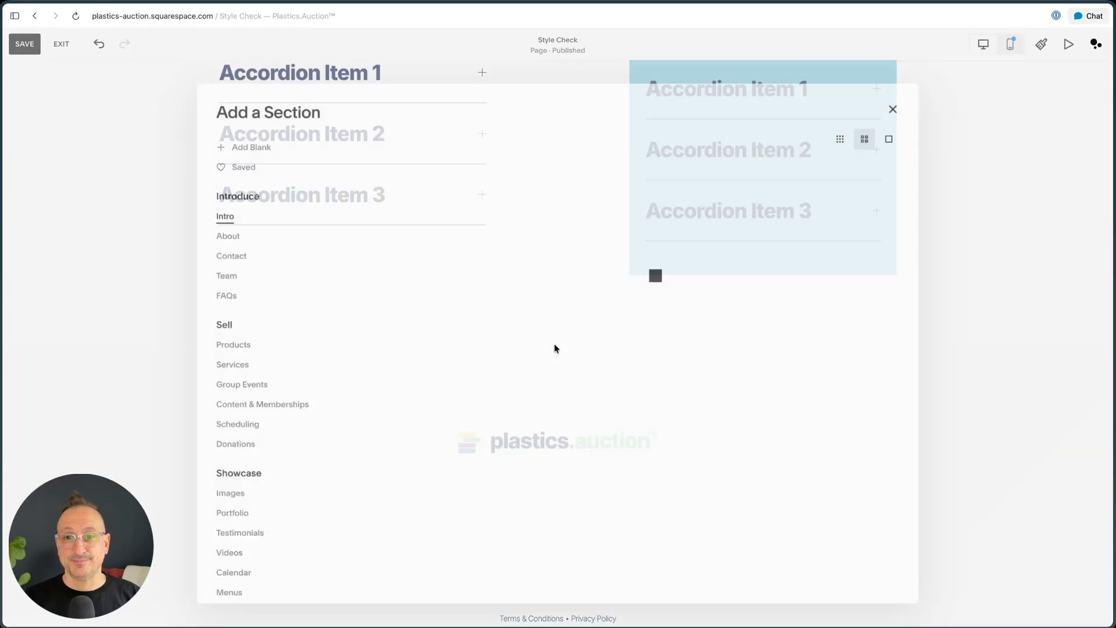
pyautogui.click(253, 148)
pyautogui.click(269, 181)
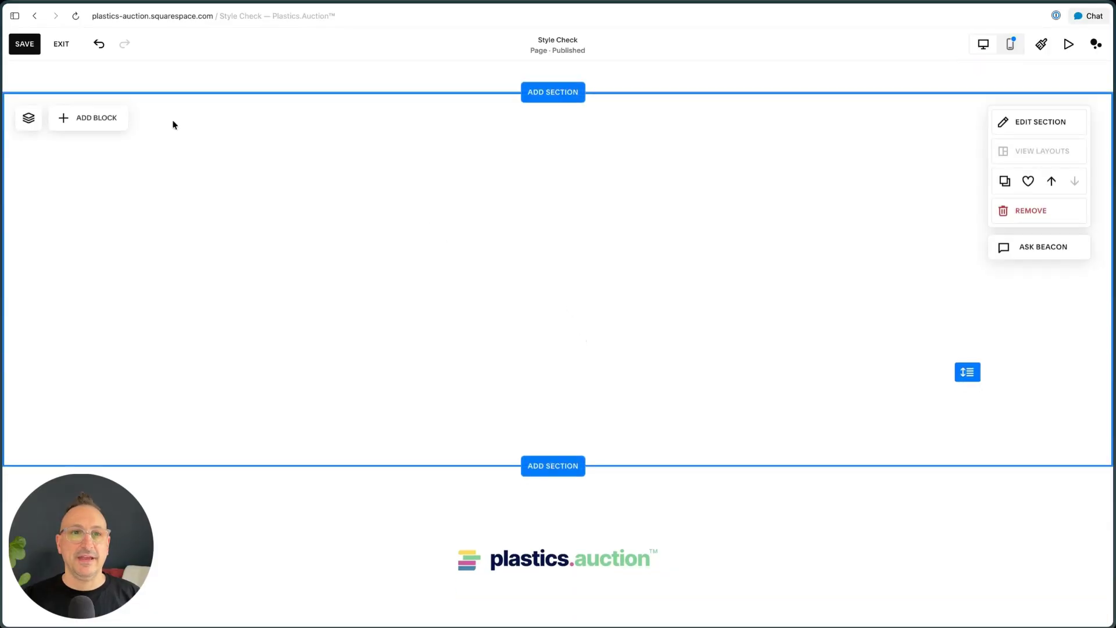
# Add a Shape block to the blank section.
pyautogui.click(87, 118)
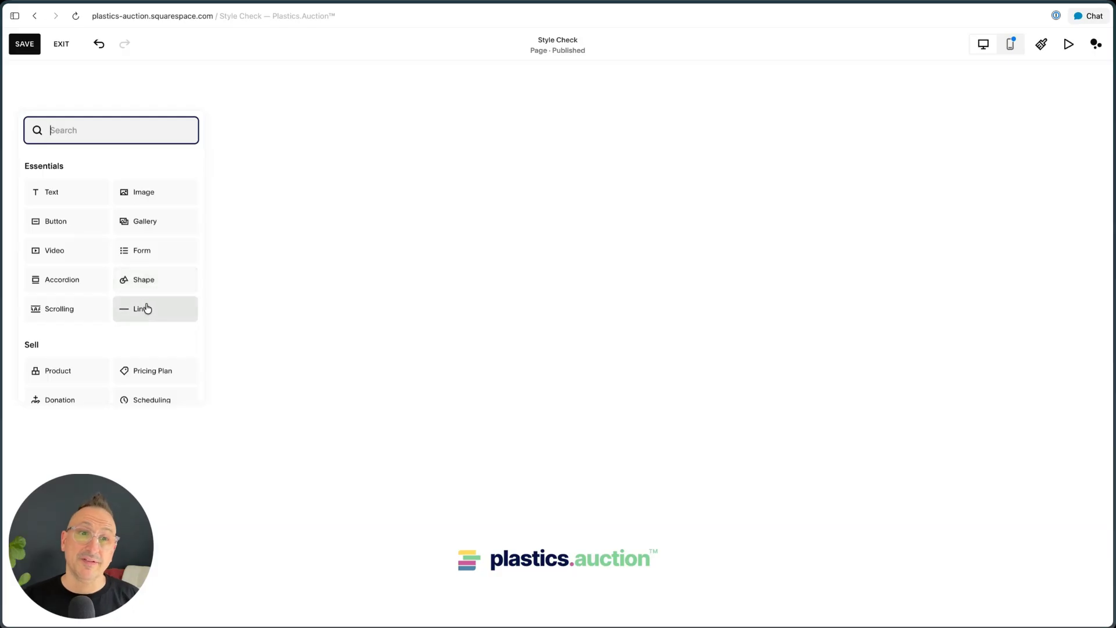
pyautogui.scroll(-5, 72, 316)
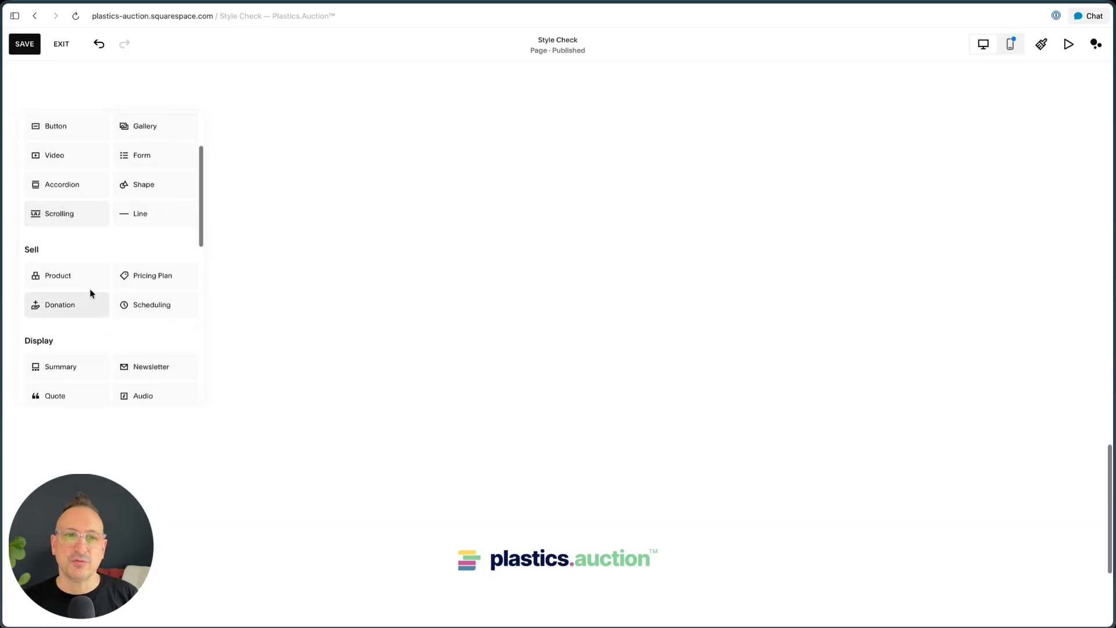
pyautogui.scroll(-1, 101, 273)
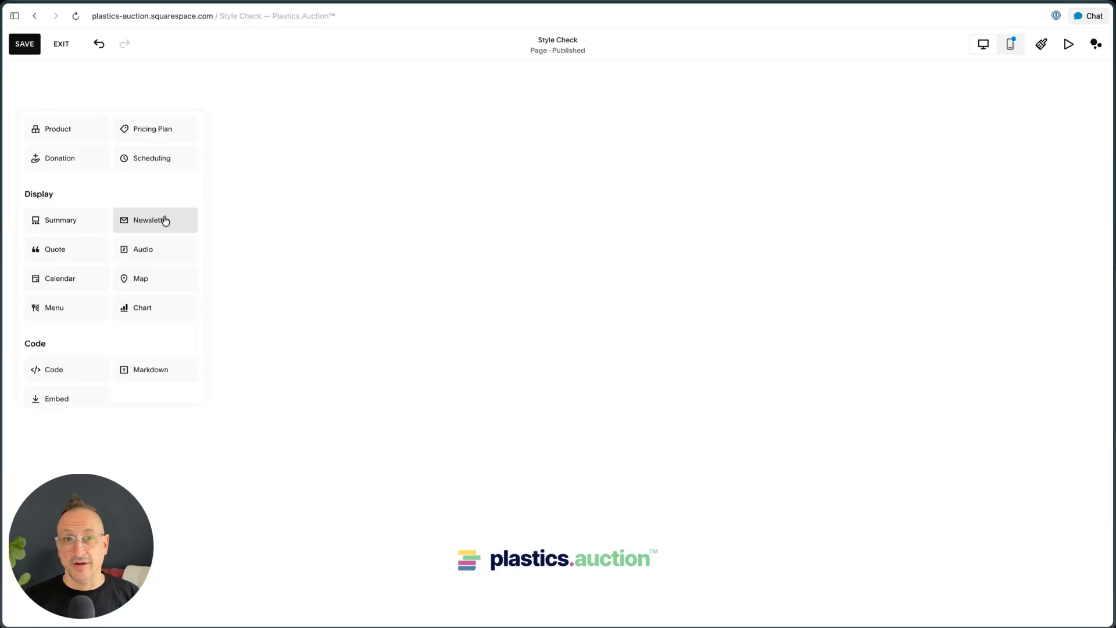
pyautogui.scroll(6, 162, 219)
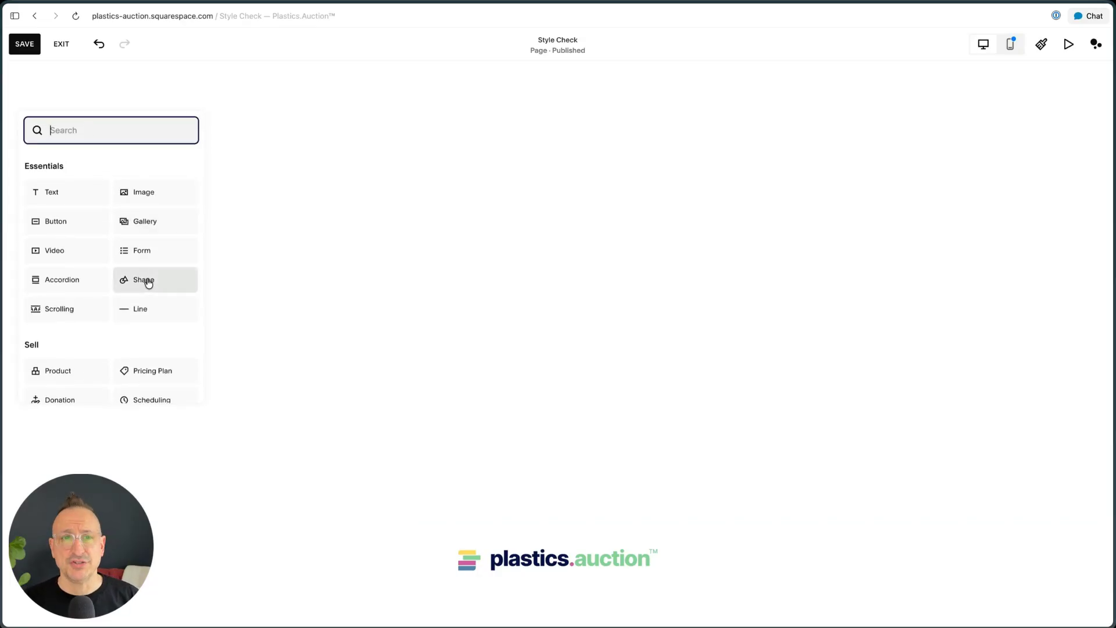
pyautogui.click(147, 281)
pyautogui.click(437, 230)
# Duplicate the light blue rectangle and place the copy beside it in the middle of the row.
pyautogui.click(281, 237)
pyautogui.click(214, 164)
pyautogui.click(449, 205)
pyautogui.moveTo(312, 247); pyautogui.dragTo(586, 214)
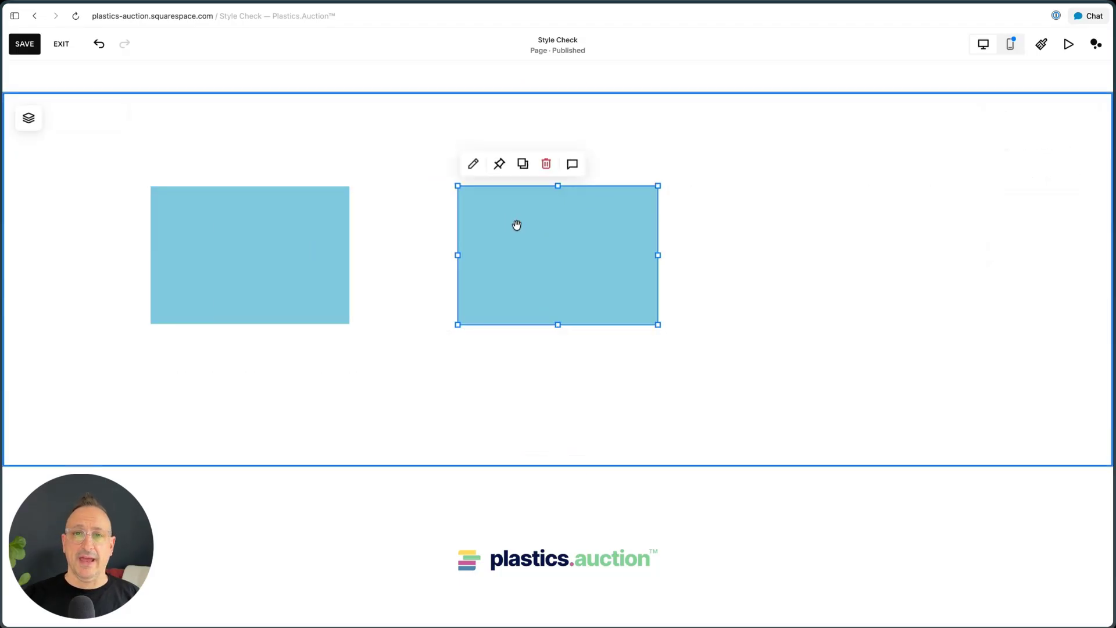
# Look through the available shape styles for the middle rectangle without changing it.
pyautogui.click(473, 163)
pyautogui.click(816, 316)
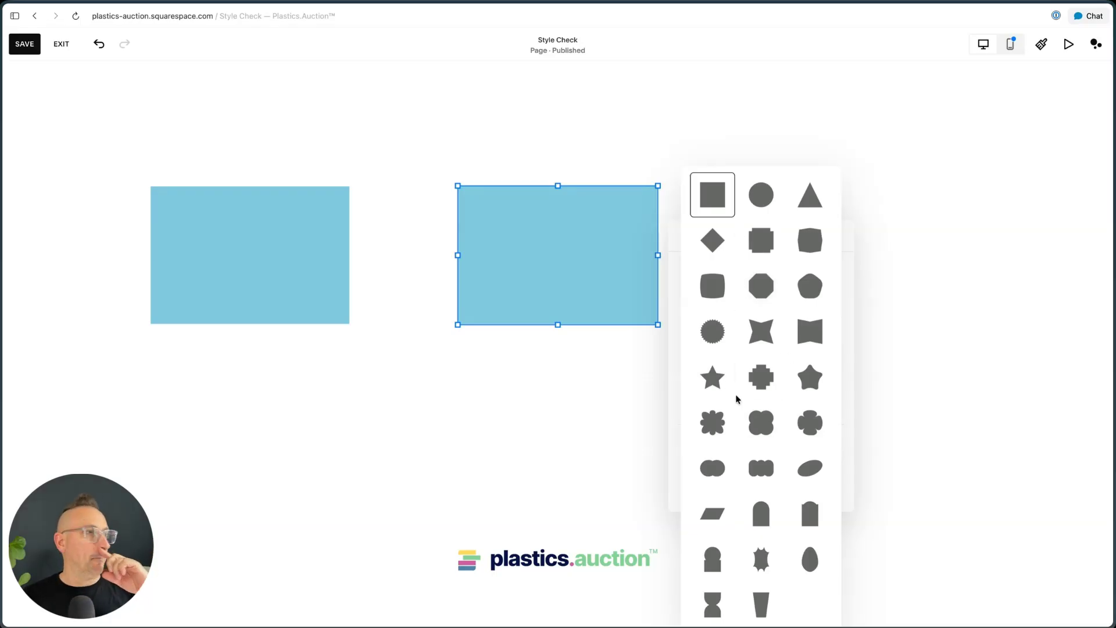
pyautogui.click(621, 379)
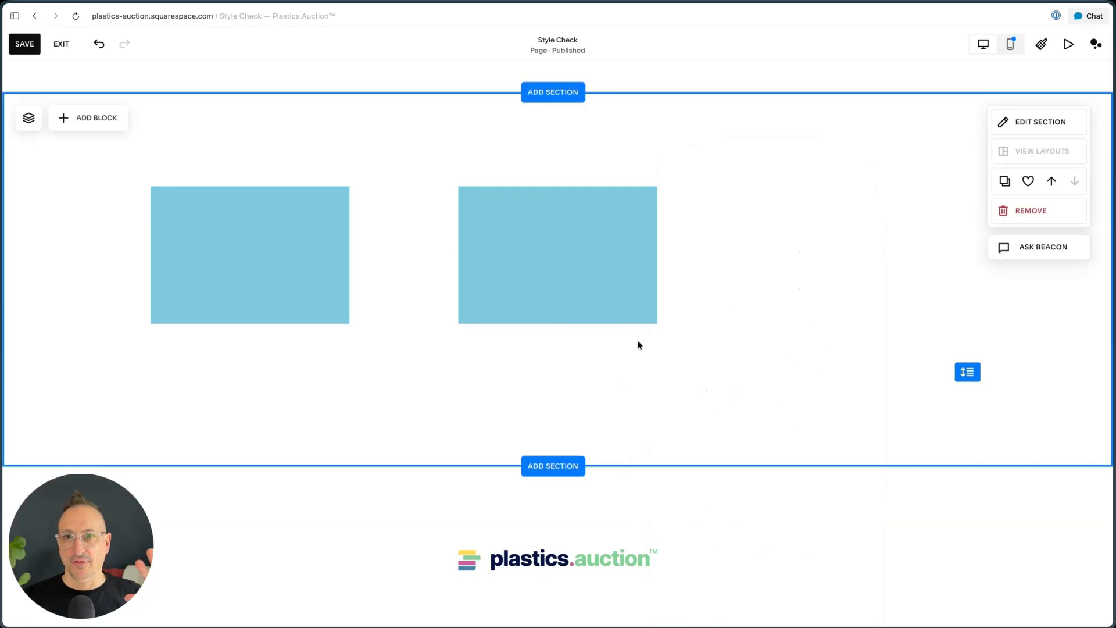
# Recolor the middle rectangle with the medium blue from the site palette.
pyautogui.click(605, 273)
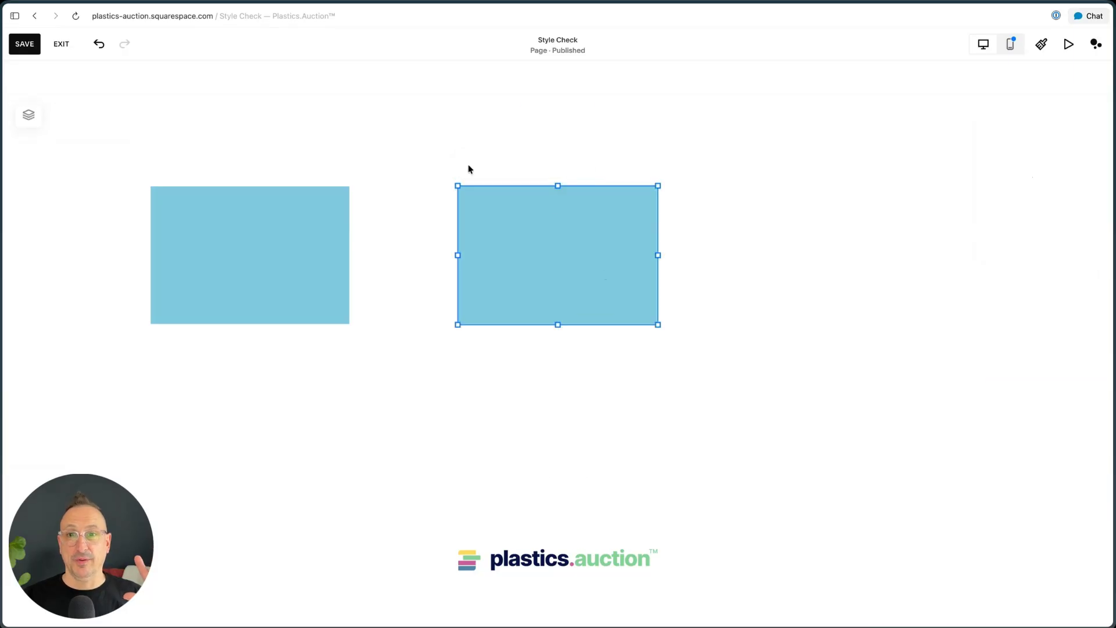
pyautogui.click(471, 166)
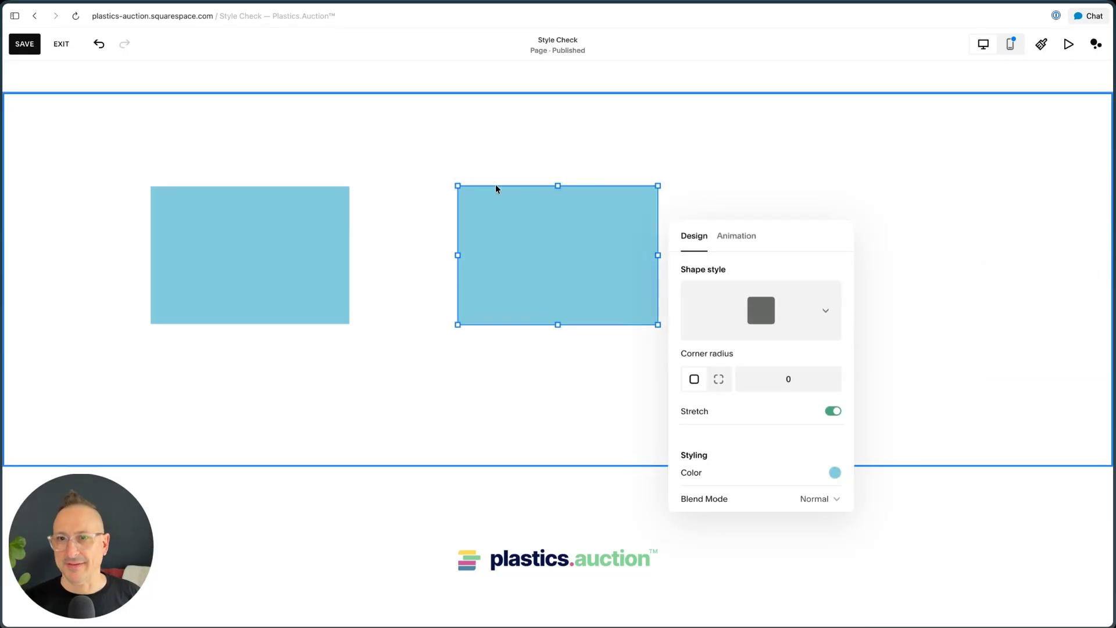
pyautogui.click(835, 473)
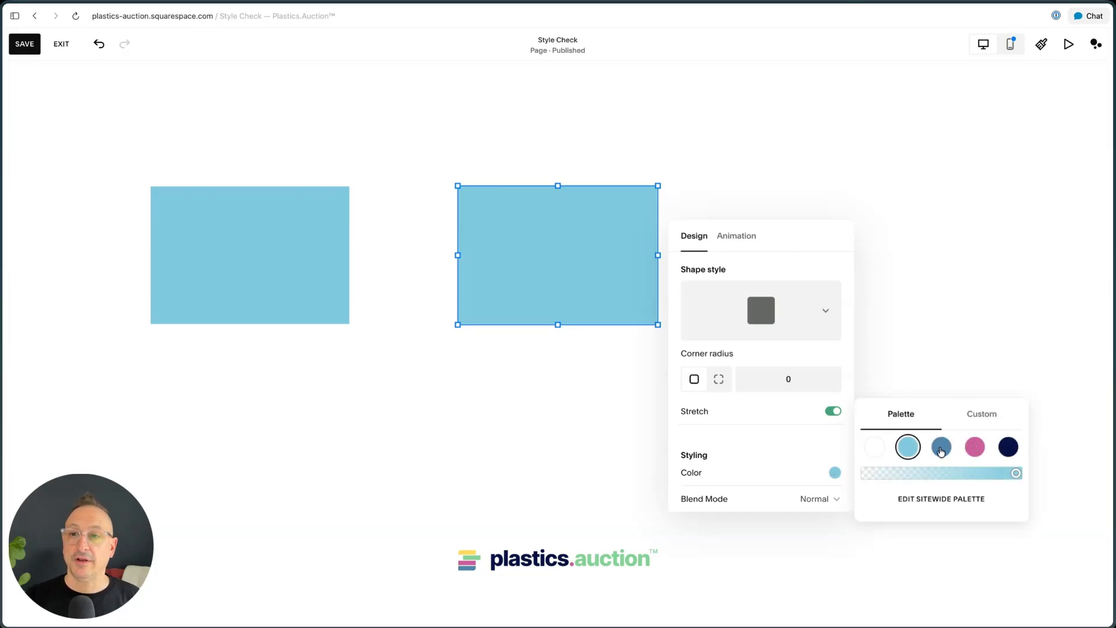
pyautogui.click(941, 450)
pyautogui.click(915, 282)
pyautogui.click(548, 267)
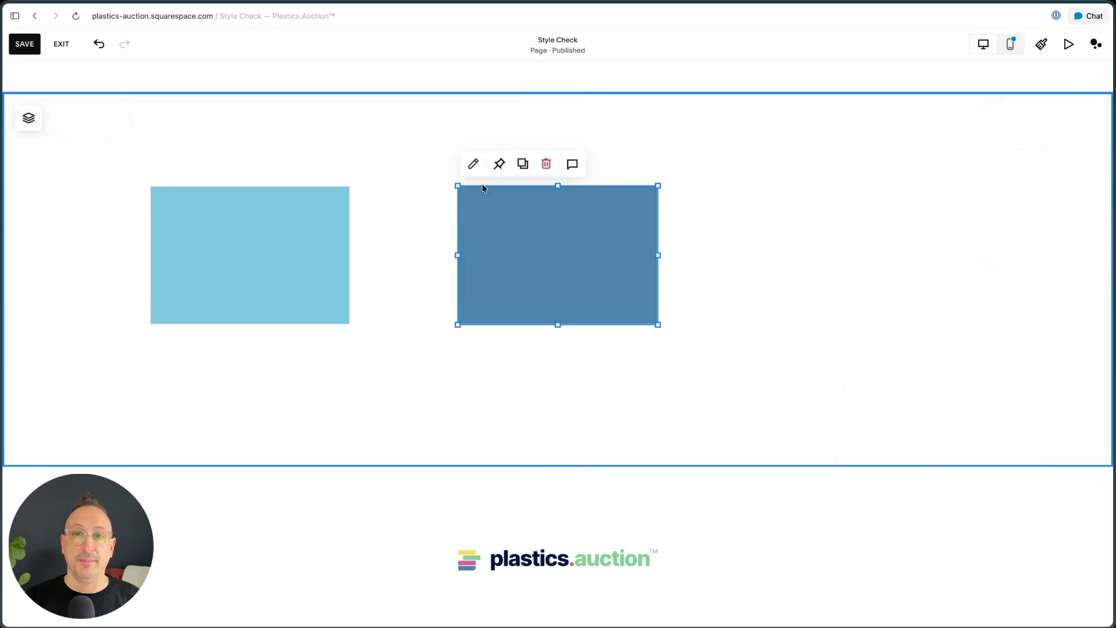
# Duplicate the medium blue rectangle and place the copy at the right end of the row.
pyautogui.click(474, 166)
pyautogui.click(753, 214)
pyautogui.moveTo(596, 285); pyautogui.dragTo(846, 232)
pyautogui.click(522, 163)
pyautogui.click(810, 252)
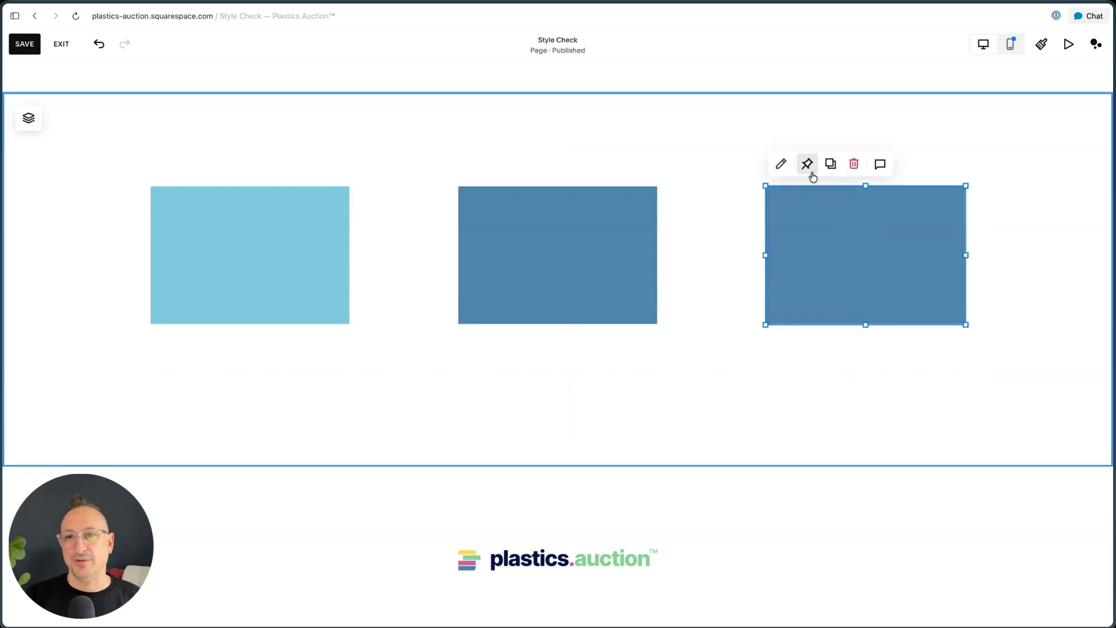
# Change the third rectangle's shape style to the circle with a serrated edge.
pyautogui.doubleClick(828, 208)
pyautogui.click(1047, 301)
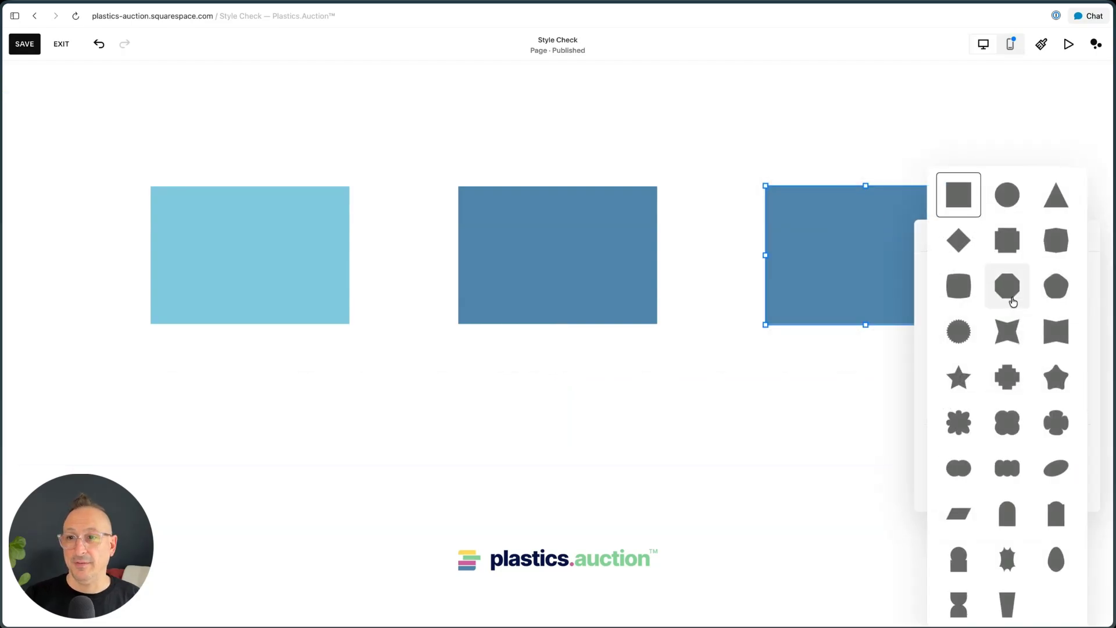
pyautogui.click(963, 331)
# Color the serrated circle with the palette's pink and turn off its Stretch option.
pyautogui.click(1080, 421)
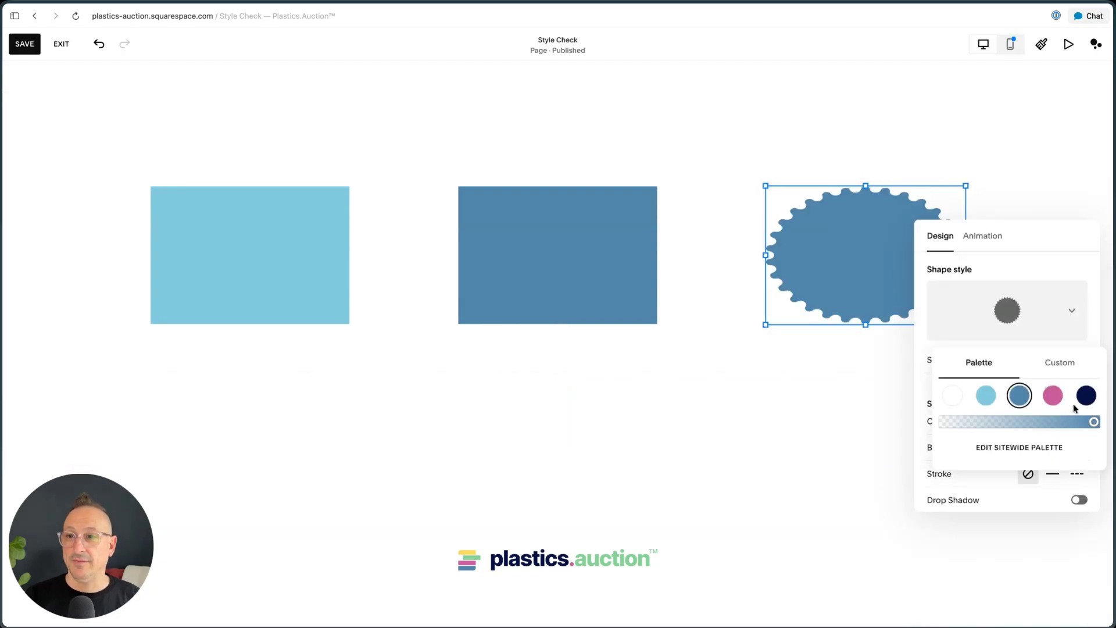
pyautogui.click(1052, 395)
pyautogui.click(1055, 256)
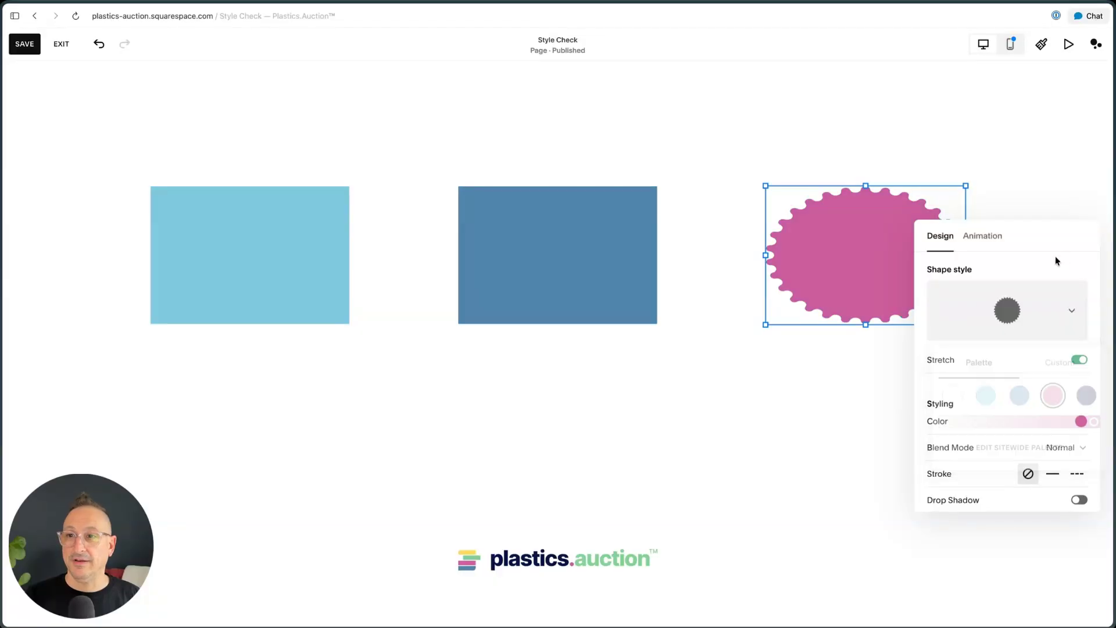
pyautogui.click(1078, 359)
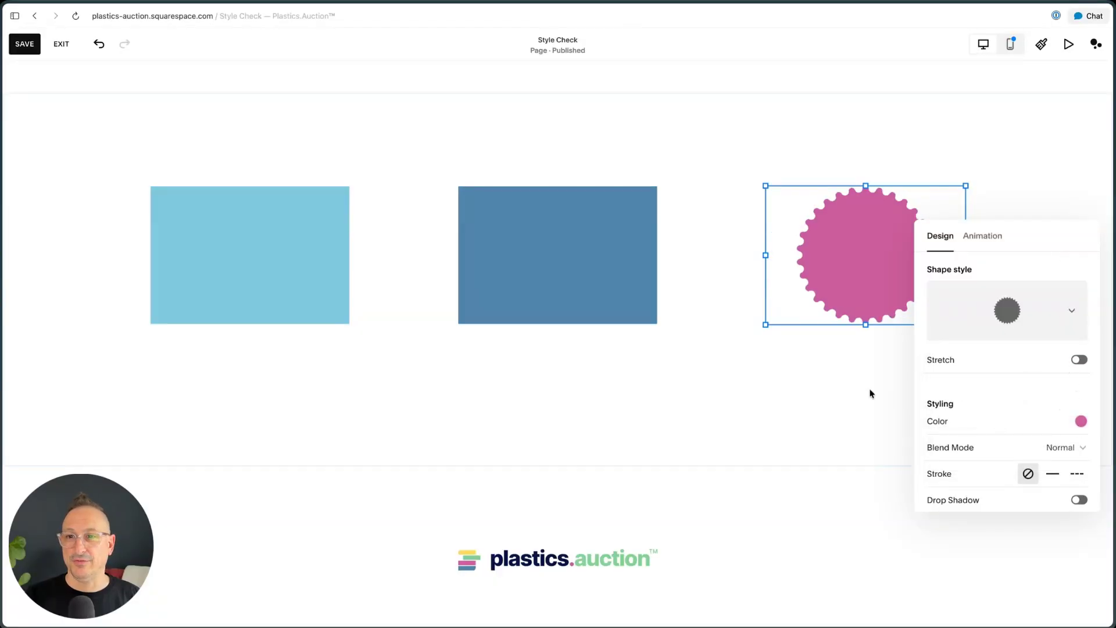
pyautogui.click(869, 391)
# Duplicate the light blue rectangle and place the copy directly below it to start a second row.
pyautogui.click(461, 253)
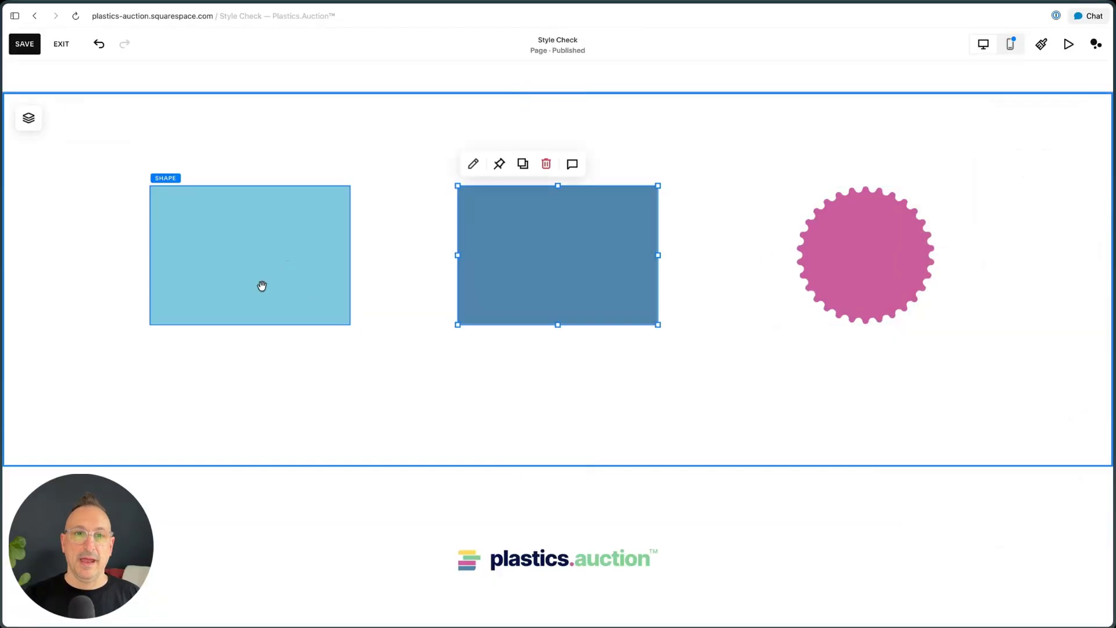
pyautogui.click(266, 287)
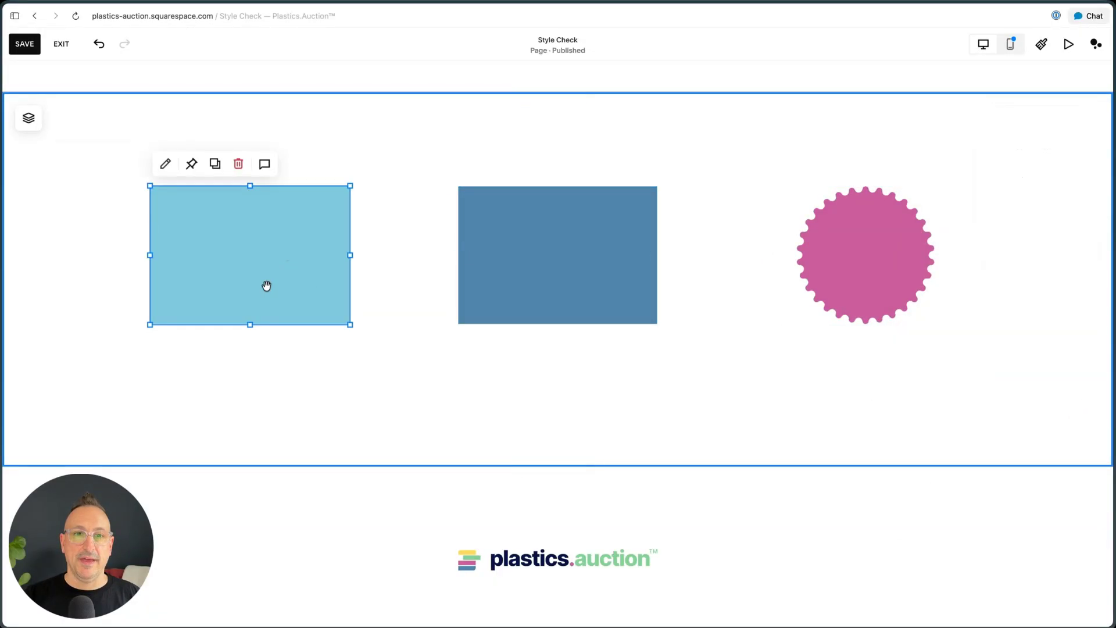
pyautogui.click(215, 164)
pyautogui.moveTo(334, 252); pyautogui.dragTo(308, 418)
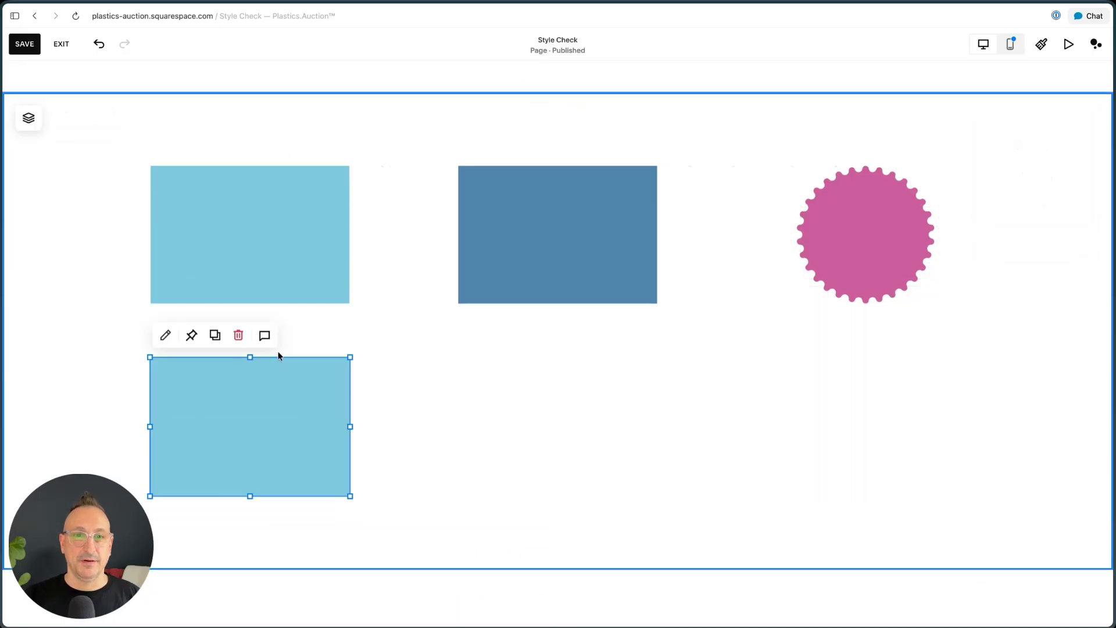
# Recolor the rectangle in the second row with the palette's dark navy.
pyautogui.click(165, 334)
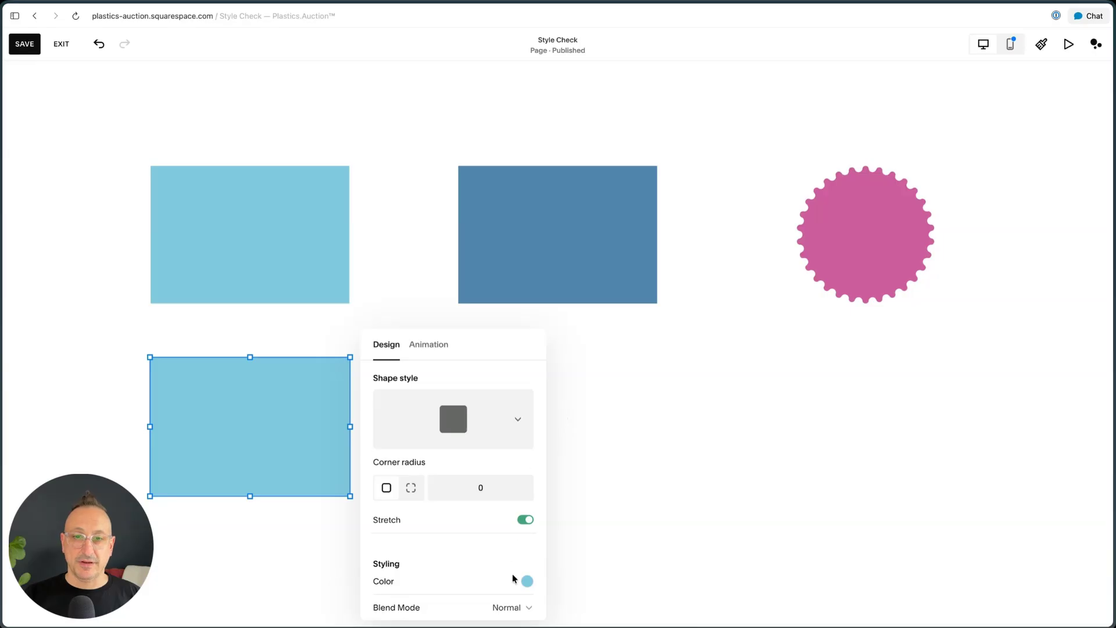
pyautogui.click(527, 581)
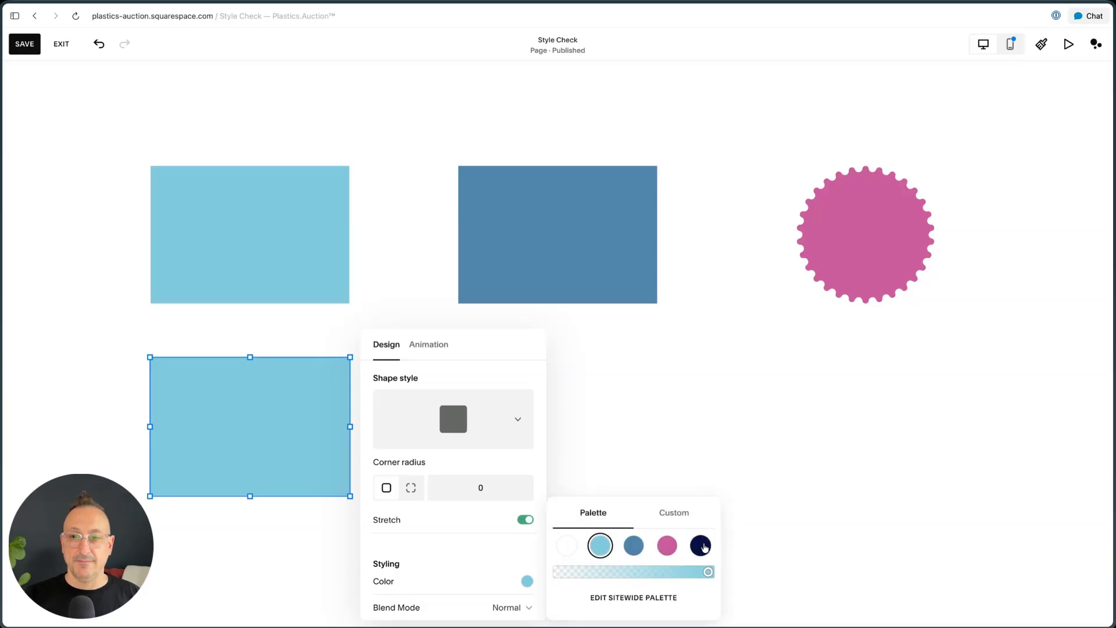
pyautogui.click(700, 545)
pyautogui.click(292, 388)
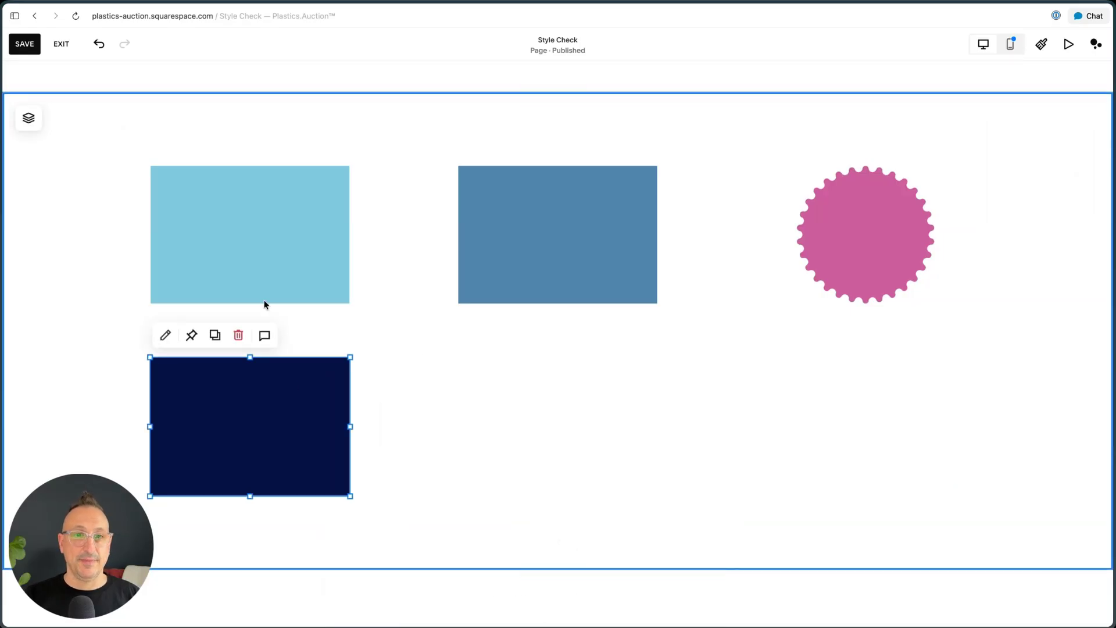
# Duplicate the navy rectangle into the middle of the second row and recolor the copy white.
pyautogui.click(215, 335)
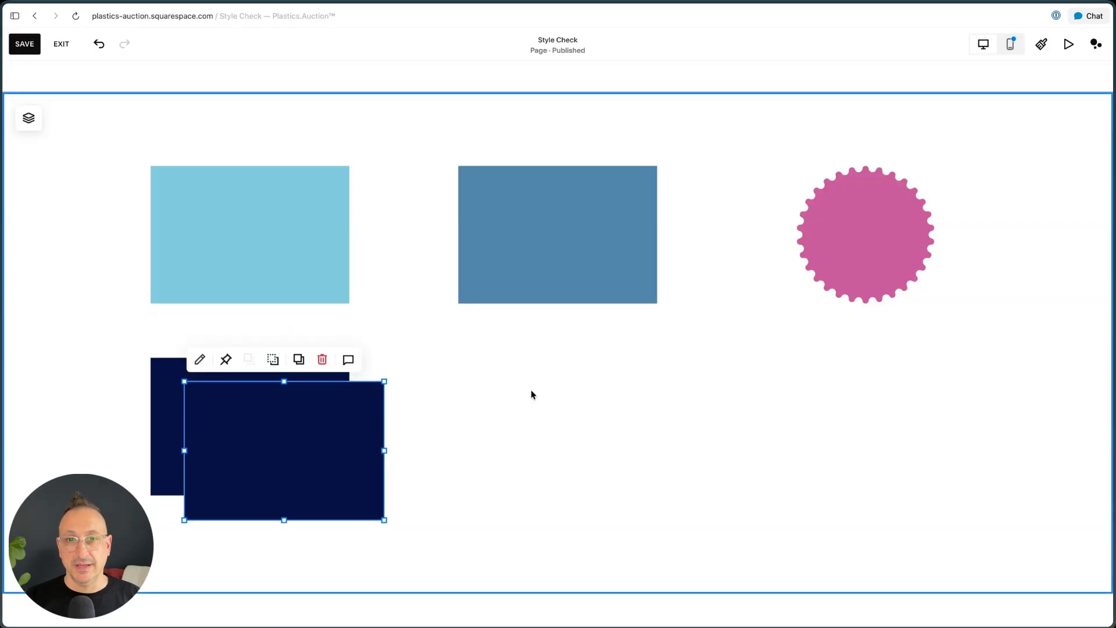
pyautogui.moveTo(284, 448); pyautogui.dragTo(560, 424)
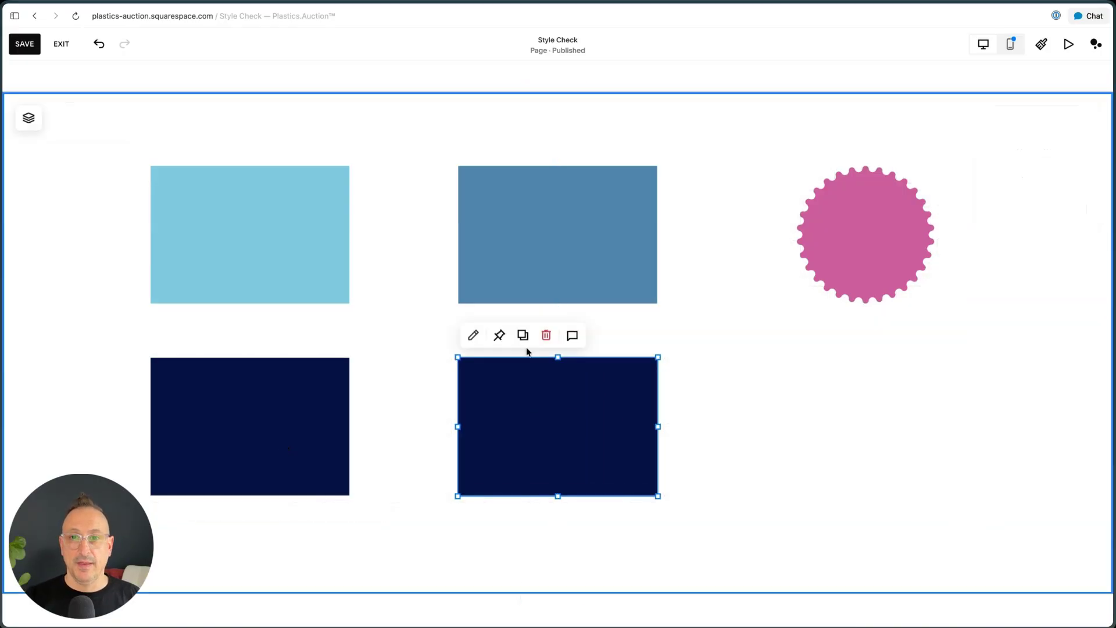
pyautogui.click(474, 336)
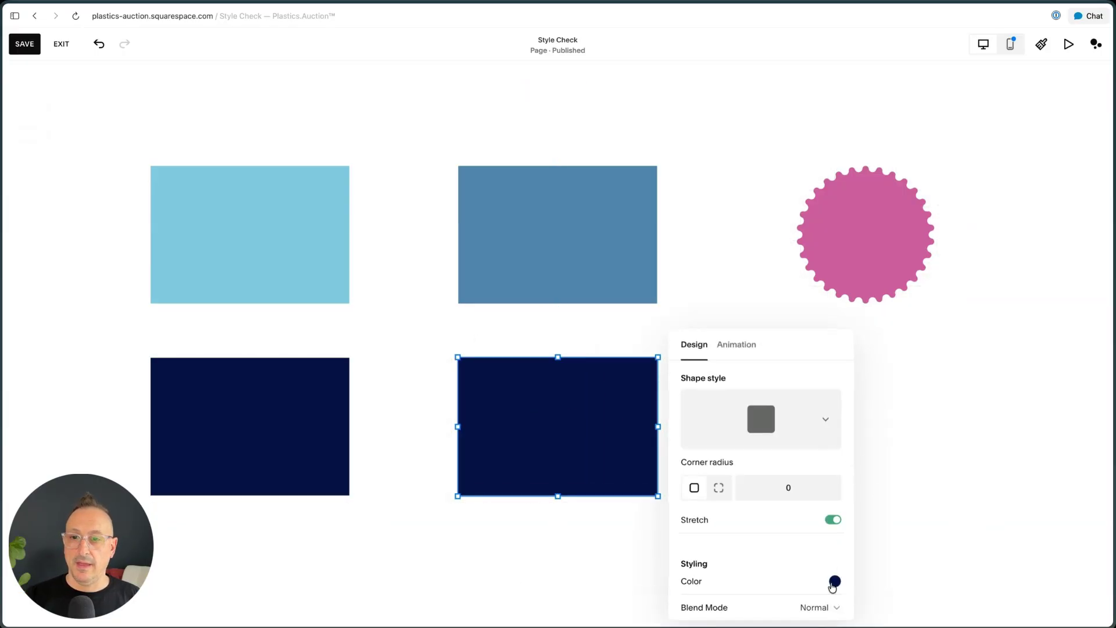
pyautogui.click(834, 581)
pyautogui.click(874, 545)
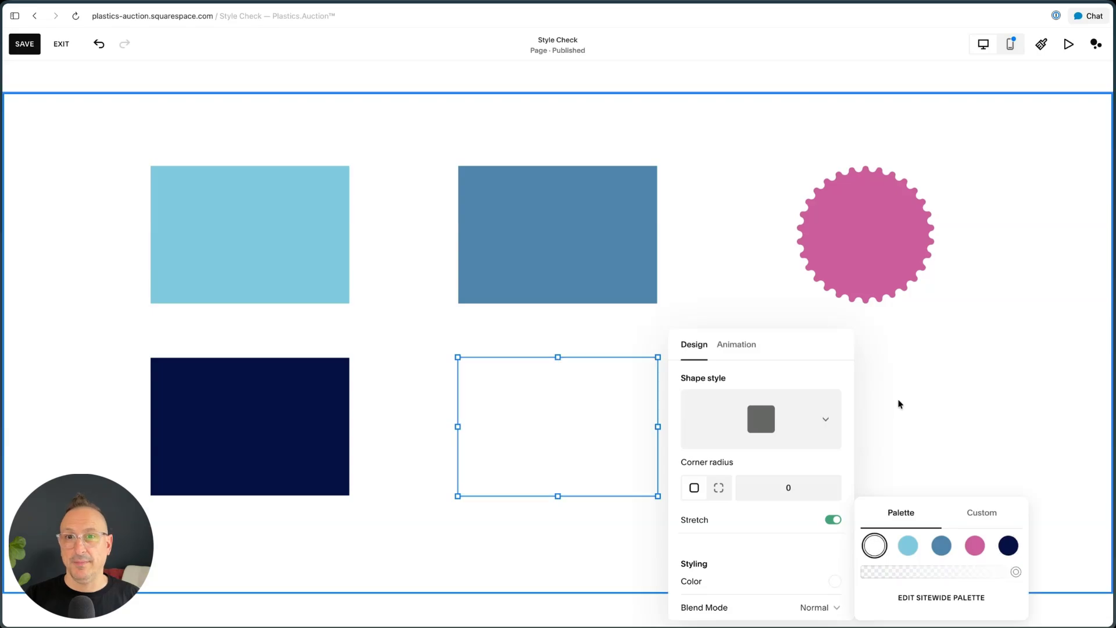
pyautogui.click(822, 356)
# Duplicate the white rectangle and place the copy below the pink serrated circle.
pyautogui.scroll(-3, 640, 309)
pyautogui.click(523, 243)
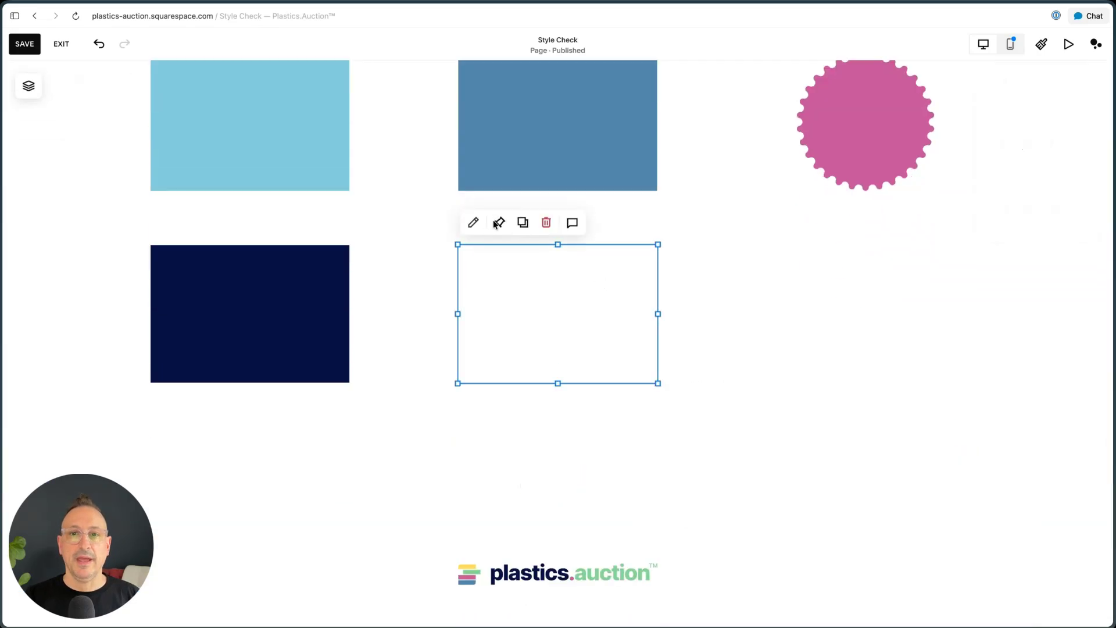
pyautogui.click(523, 222)
pyautogui.click(805, 302)
pyautogui.moveTo(565, 344); pyautogui.dragTo(826, 321)
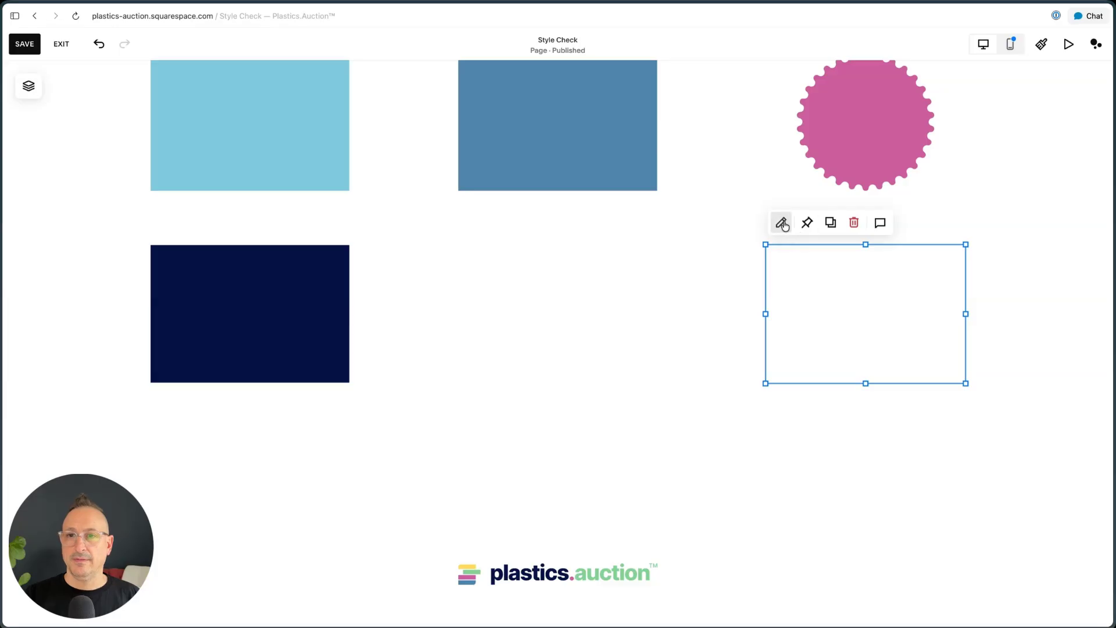
# Change the shape style of the white rectangle below the pink circle to a triangle.
pyautogui.click(780, 222)
pyautogui.click(1008, 368)
pyautogui.click(1055, 190)
# Color the triangle with the palette's light blue and lower its opacity to about half.
pyautogui.click(1081, 481)
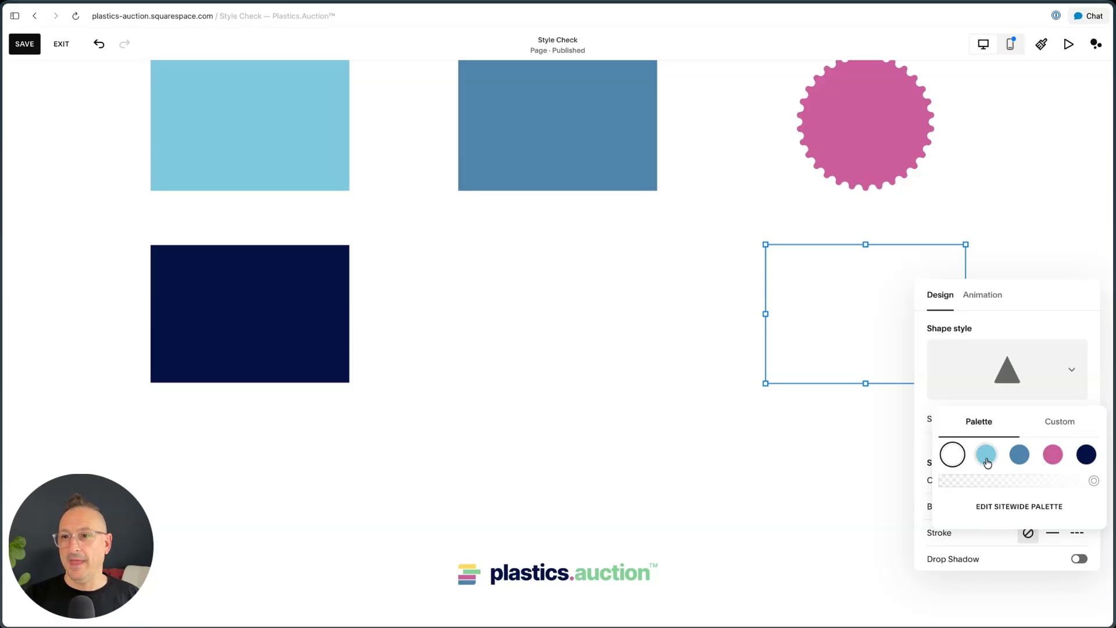
pyautogui.click(1020, 455)
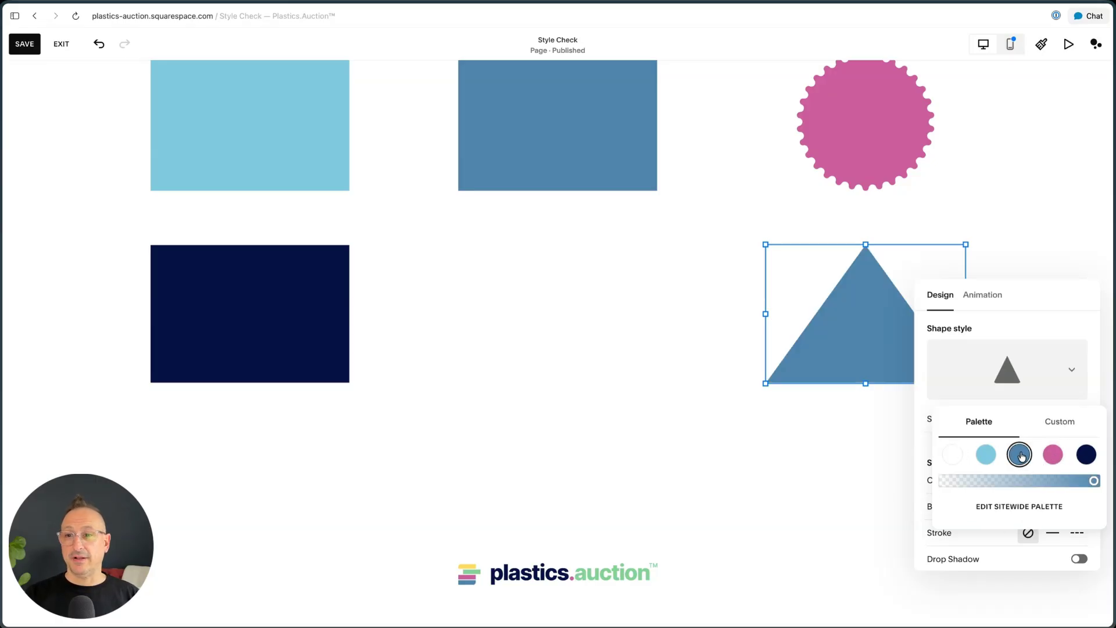
pyautogui.click(986, 455)
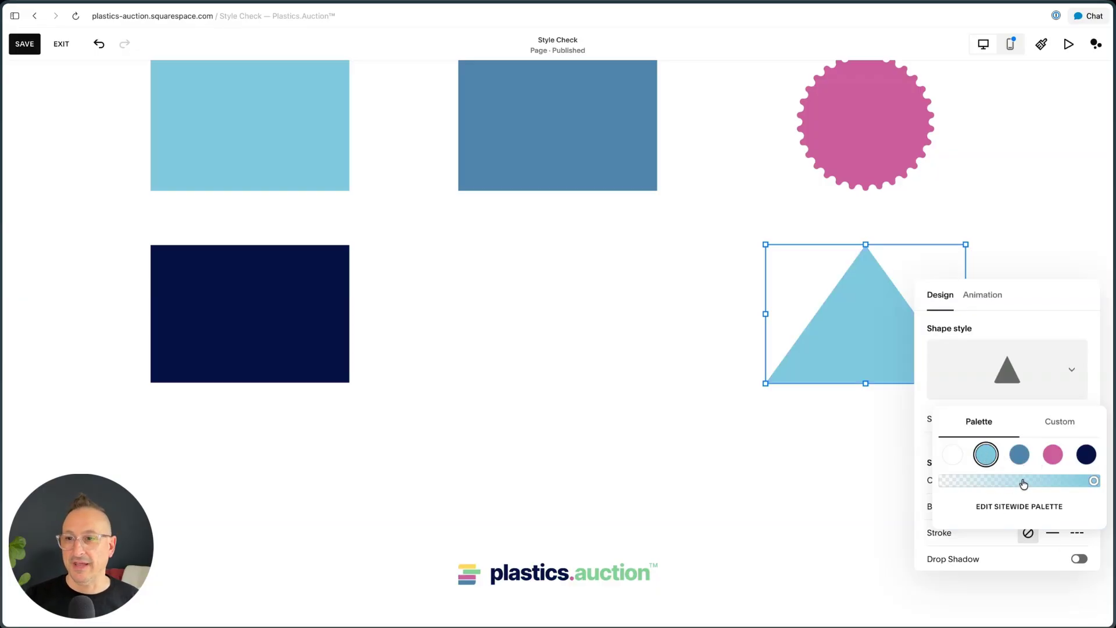
pyautogui.click(1021, 483)
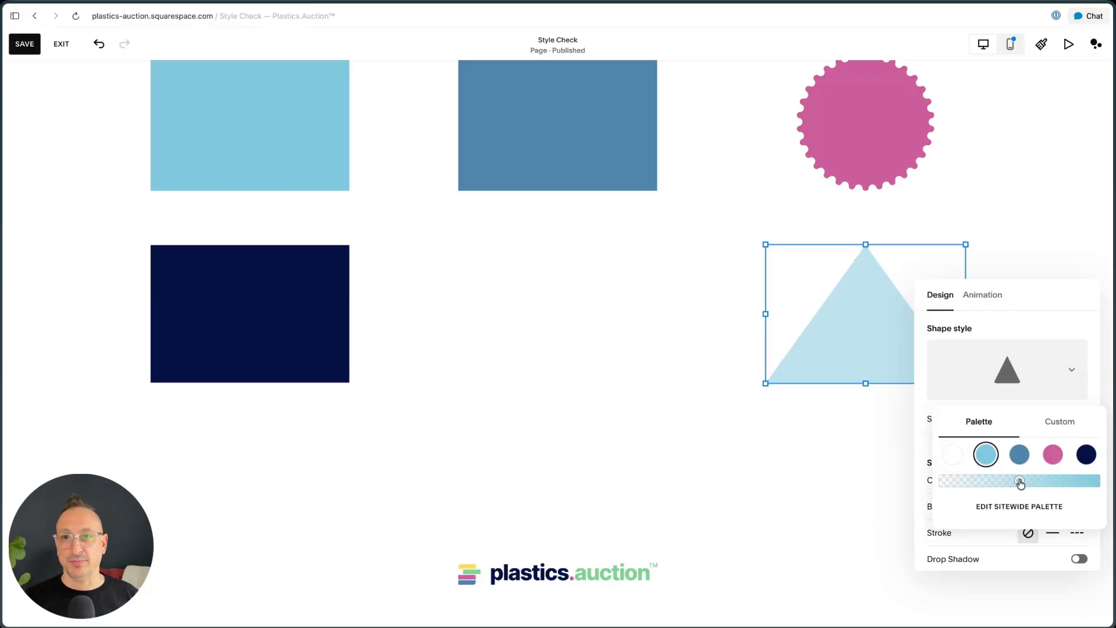
pyautogui.click(707, 453)
pyautogui.scroll(3, 636, 371)
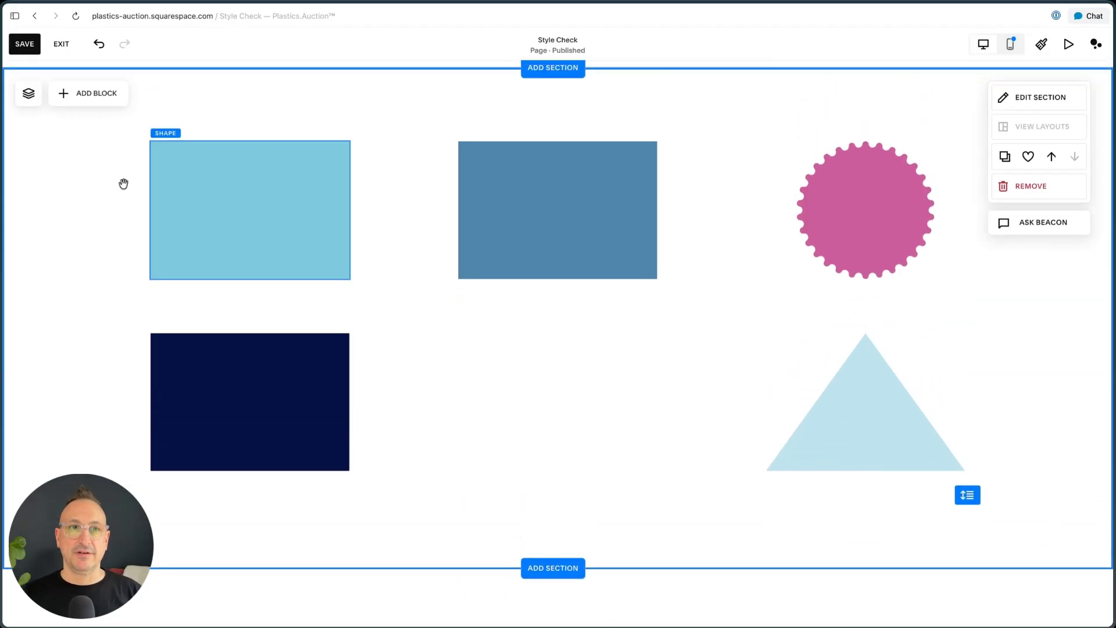
# Add a blank section directly below the color shapes section.
pyautogui.scroll(-3, 349, 419)
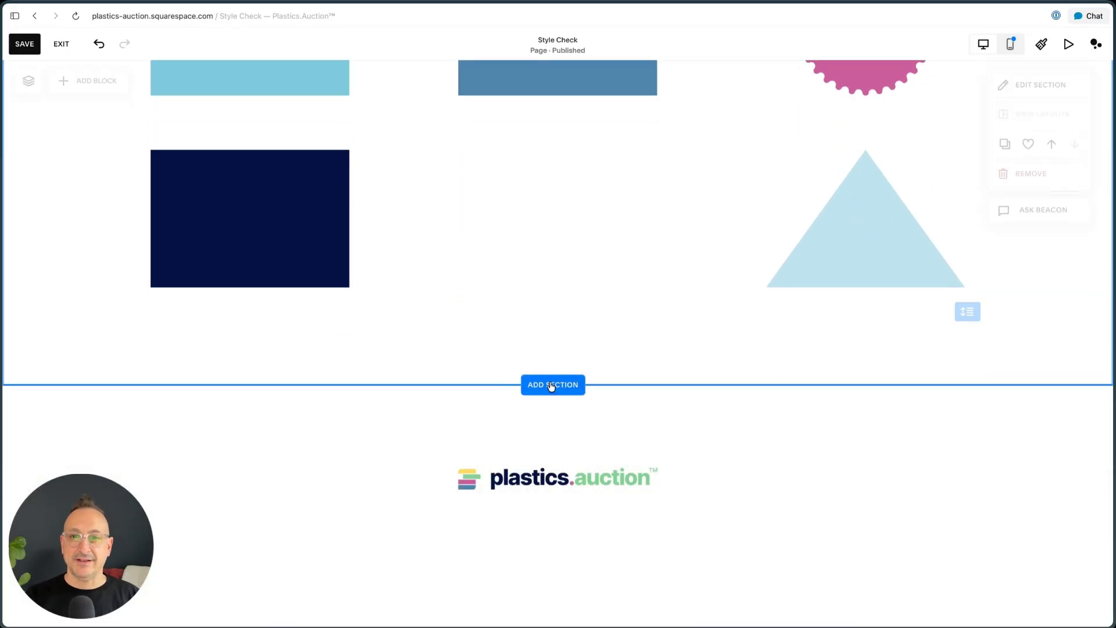
pyautogui.click(551, 386)
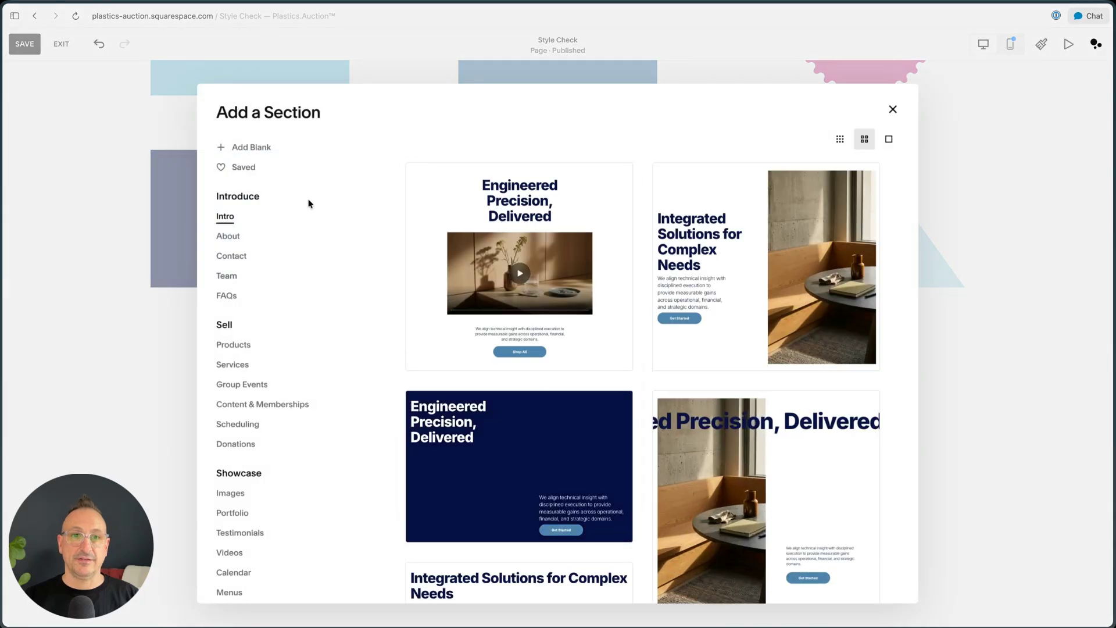
pyautogui.click(244, 152)
pyautogui.click(252, 177)
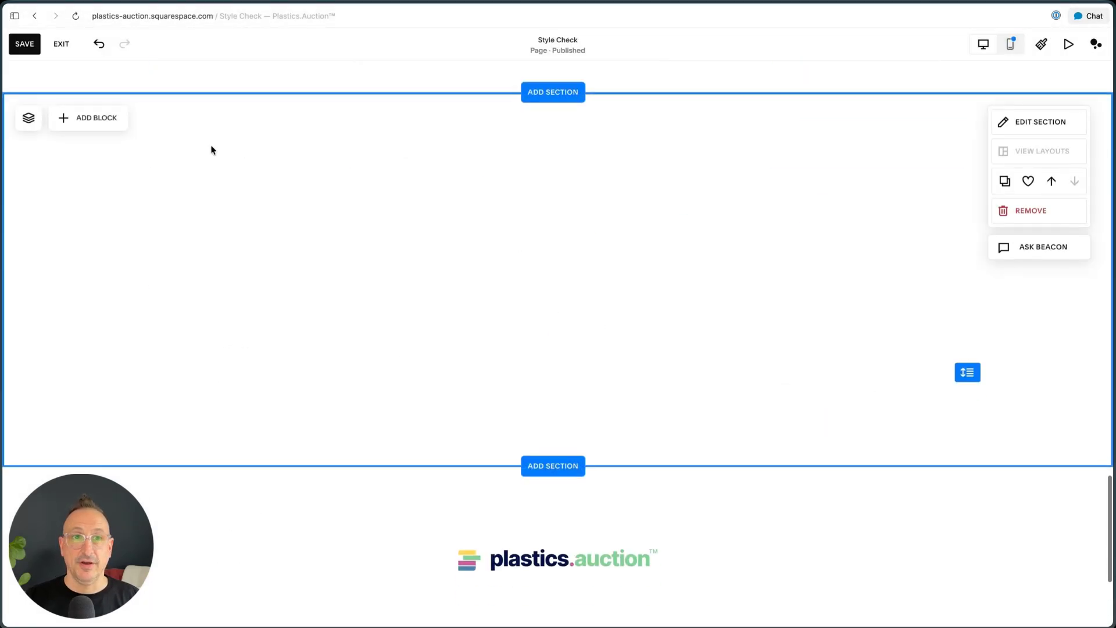
# Insert a line block in the blank section and stretch it across the full content width.
pyautogui.click(93, 119)
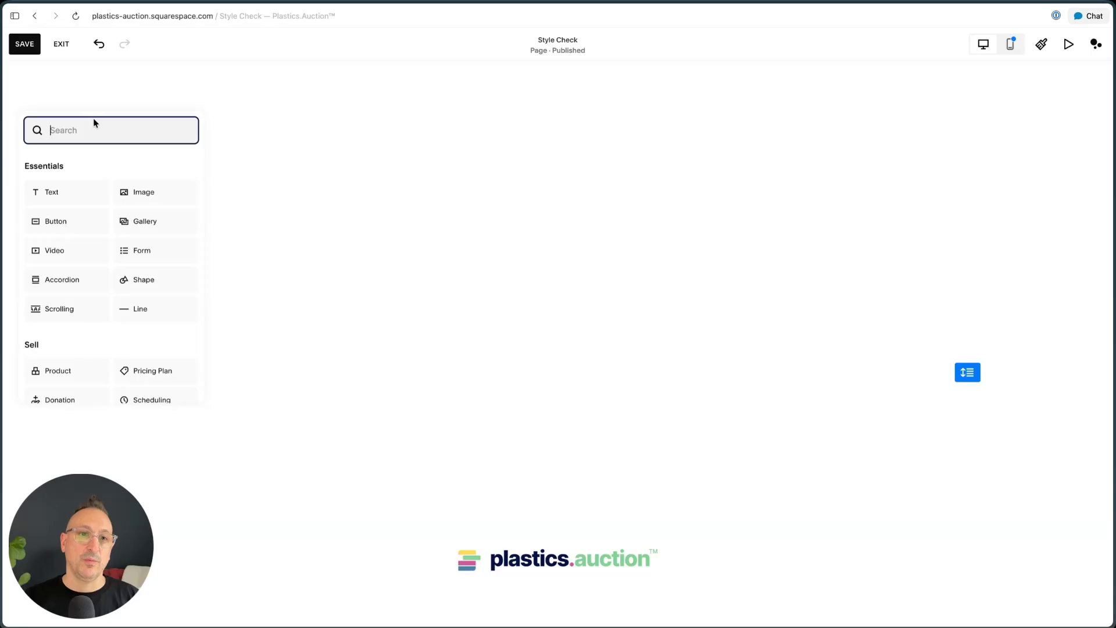
pyautogui.click(147, 308)
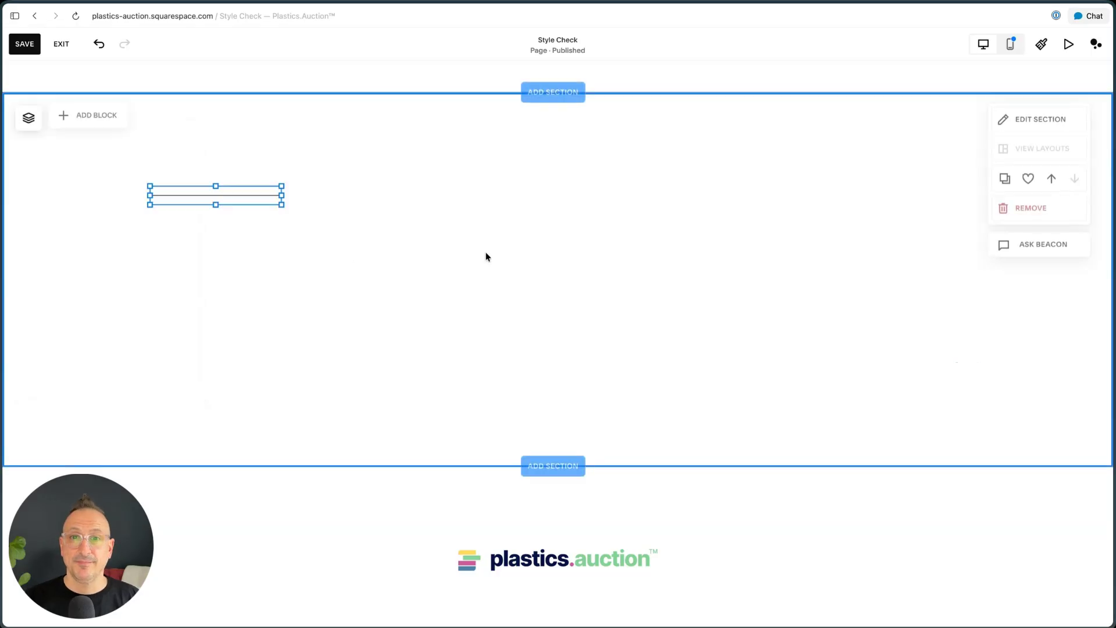
pyautogui.moveTo(282, 196); pyautogui.dragTo(967, 190)
# Examine the line block's design transforms and animation options.
pyautogui.click(621, 196)
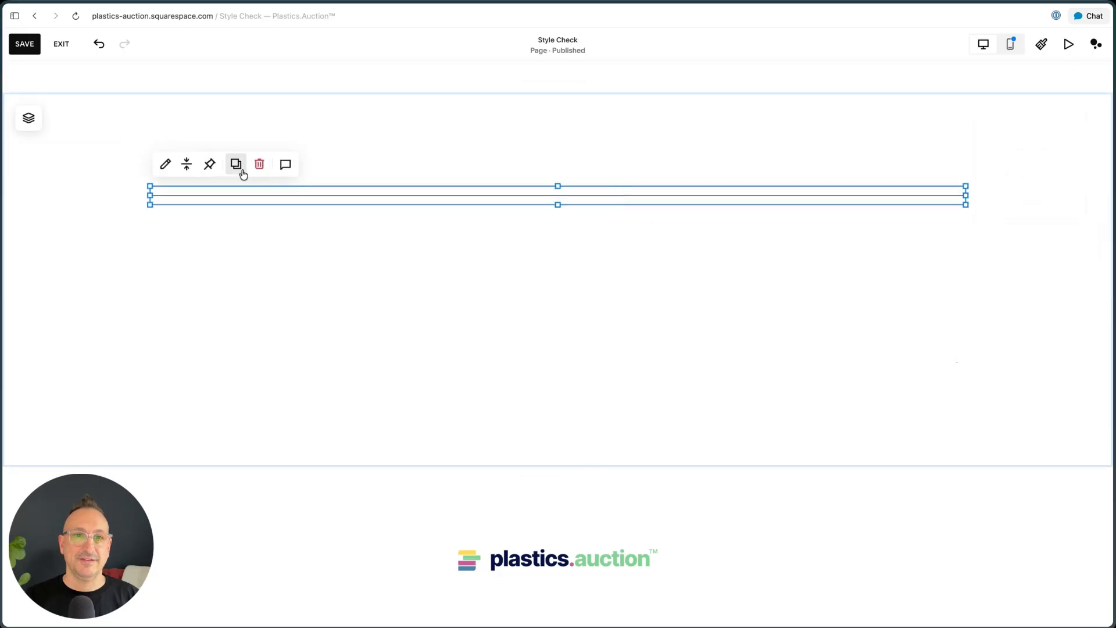
pyautogui.click(165, 164)
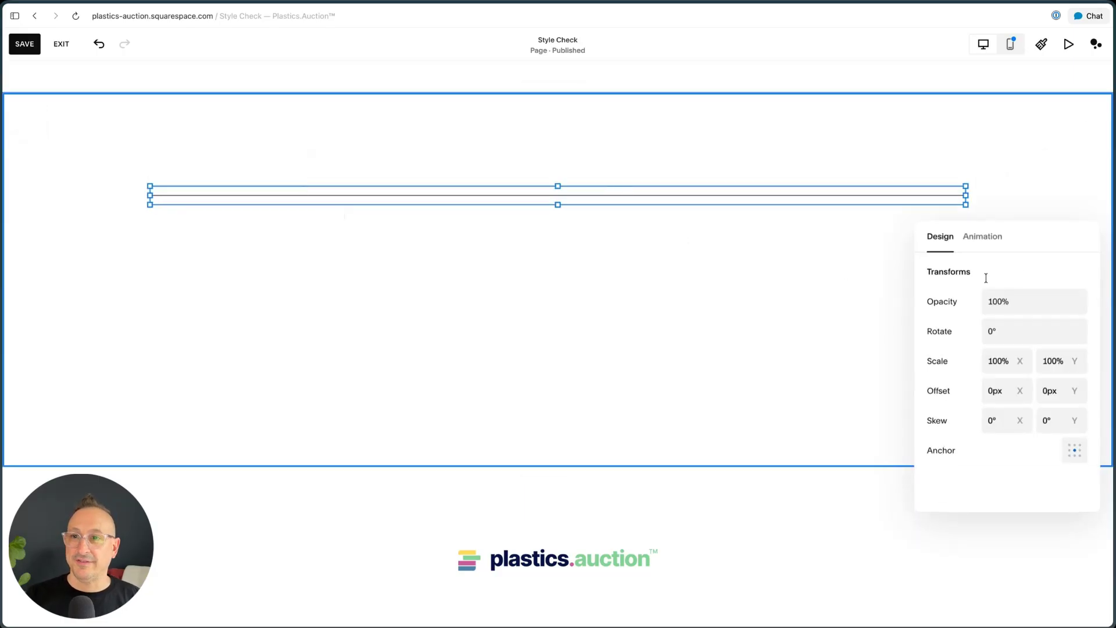
pyautogui.click(992, 238)
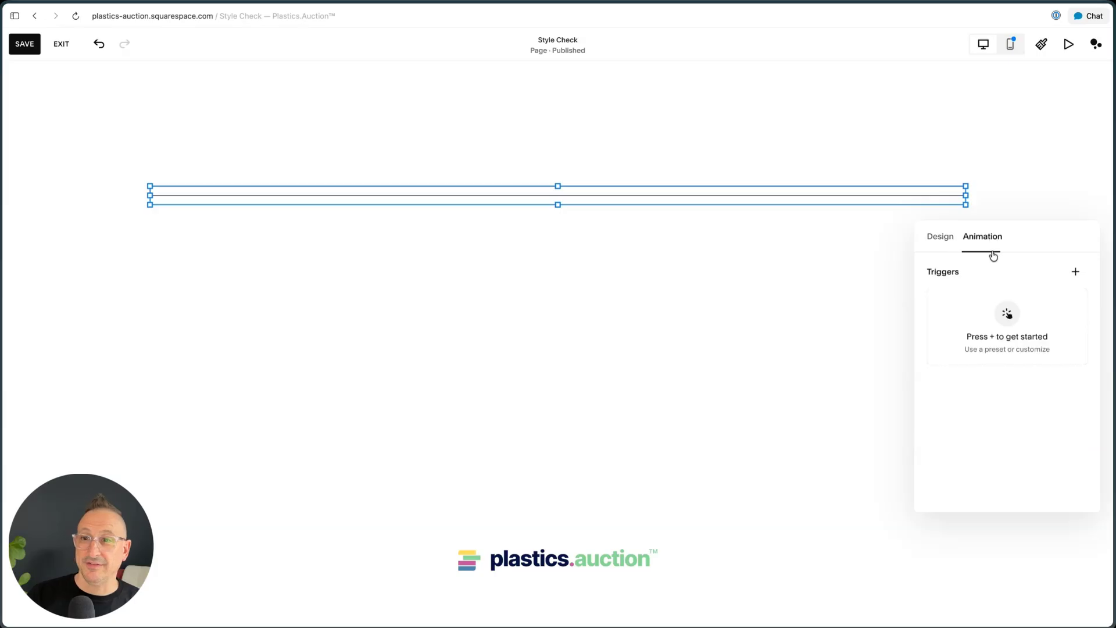
pyautogui.click(938, 238)
pyautogui.click(677, 329)
pyautogui.click(553, 195)
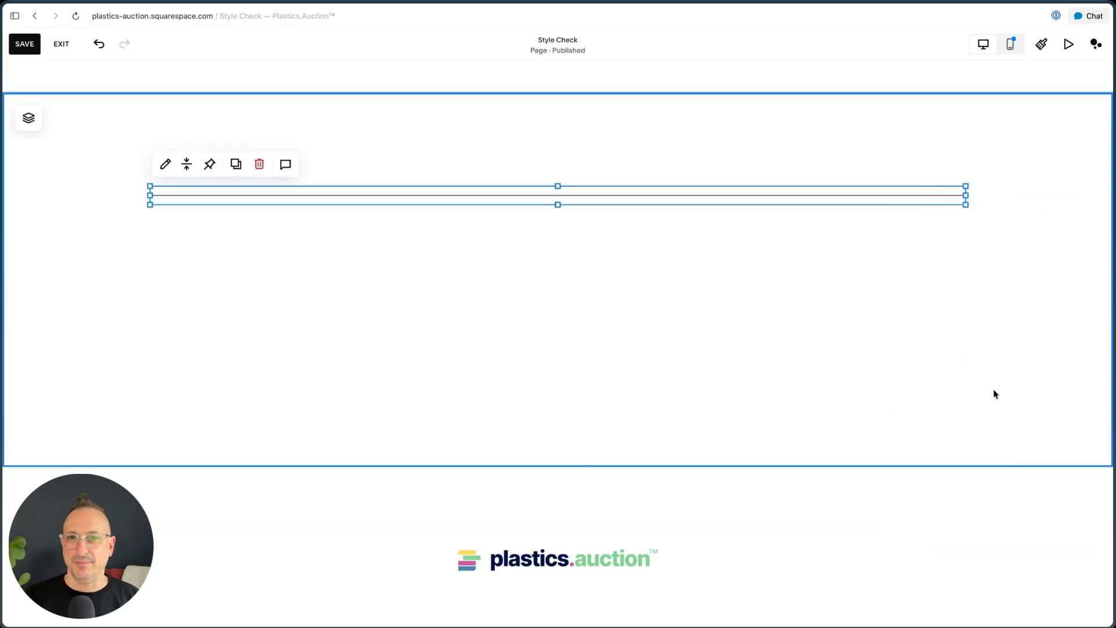
# Shrink the line section's grid to one row and set the section height to S.
pyautogui.click(1013, 397)
pyautogui.moveTo(967, 375); pyautogui.dragTo(959, 190)
pyautogui.click(837, 211)
pyautogui.click(1010, 127)
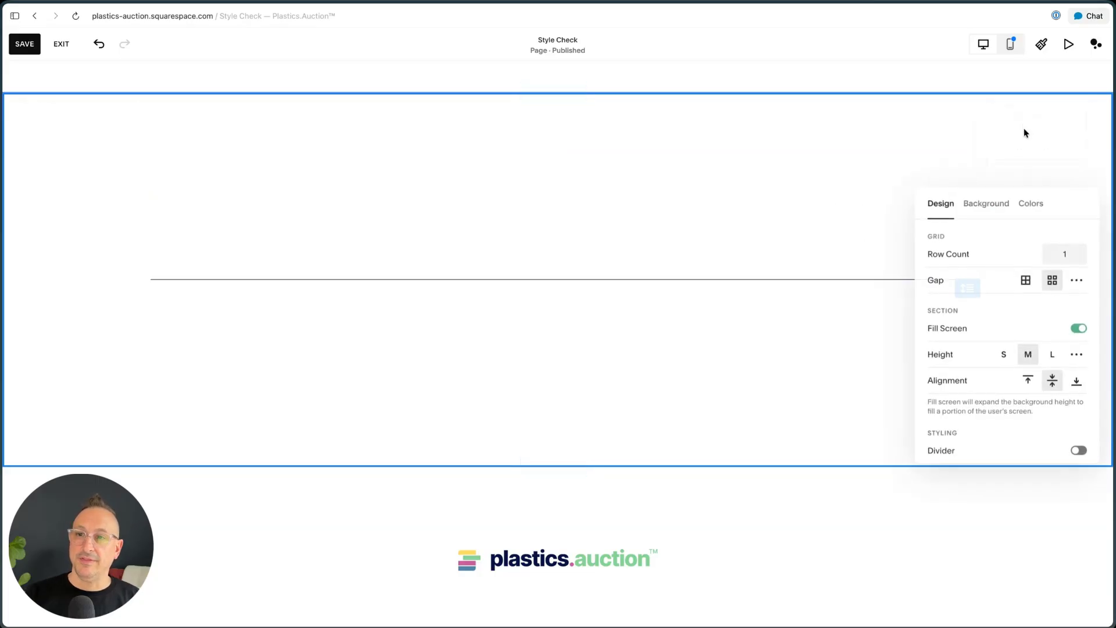
pyautogui.click(997, 350)
pyautogui.scroll(4, 735, 168)
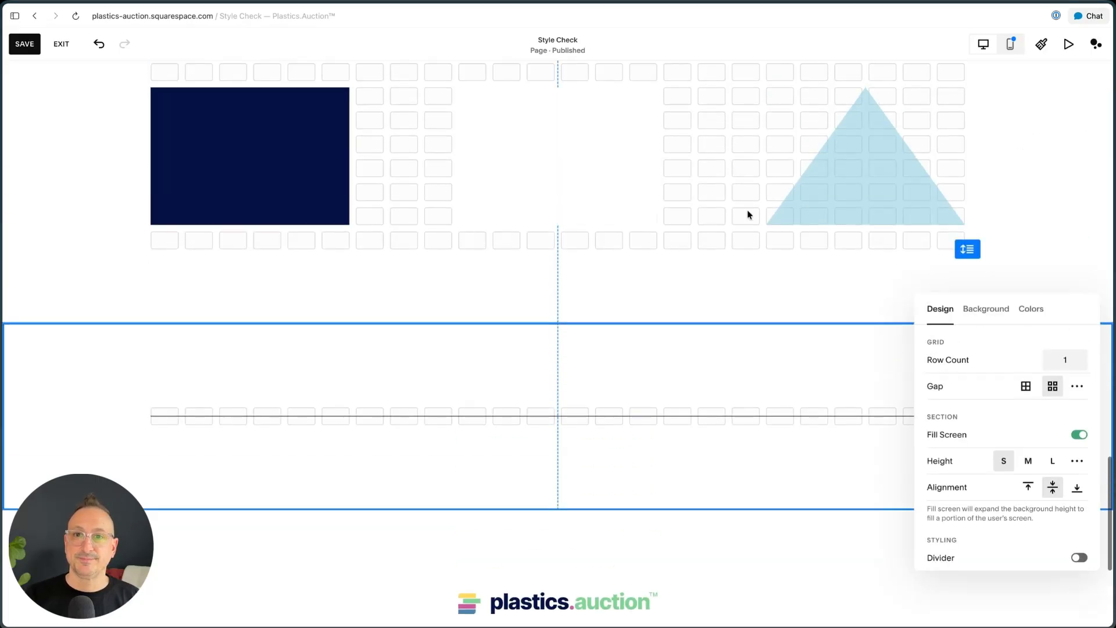
pyautogui.click(751, 280)
# Compare the text formatting of the regular and bold Paragraph 1 samples in the page's typography section.
pyautogui.scroll(1, 752, 280)
pyautogui.scroll(15, 751, 280)
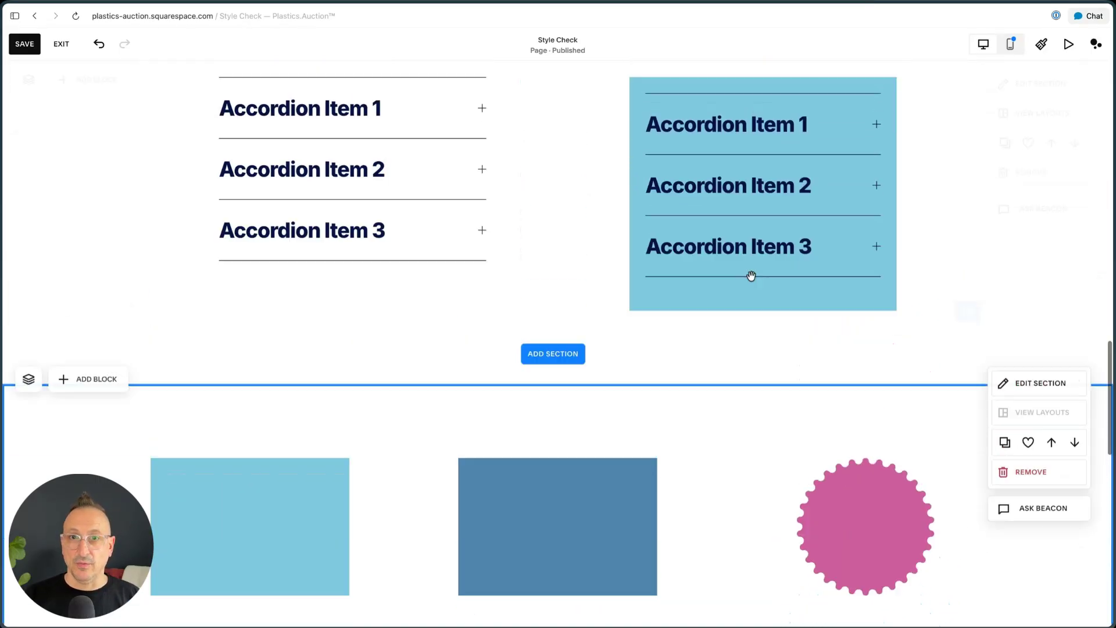
pyautogui.scroll(1, 751, 276)
pyautogui.scroll(-3, 752, 278)
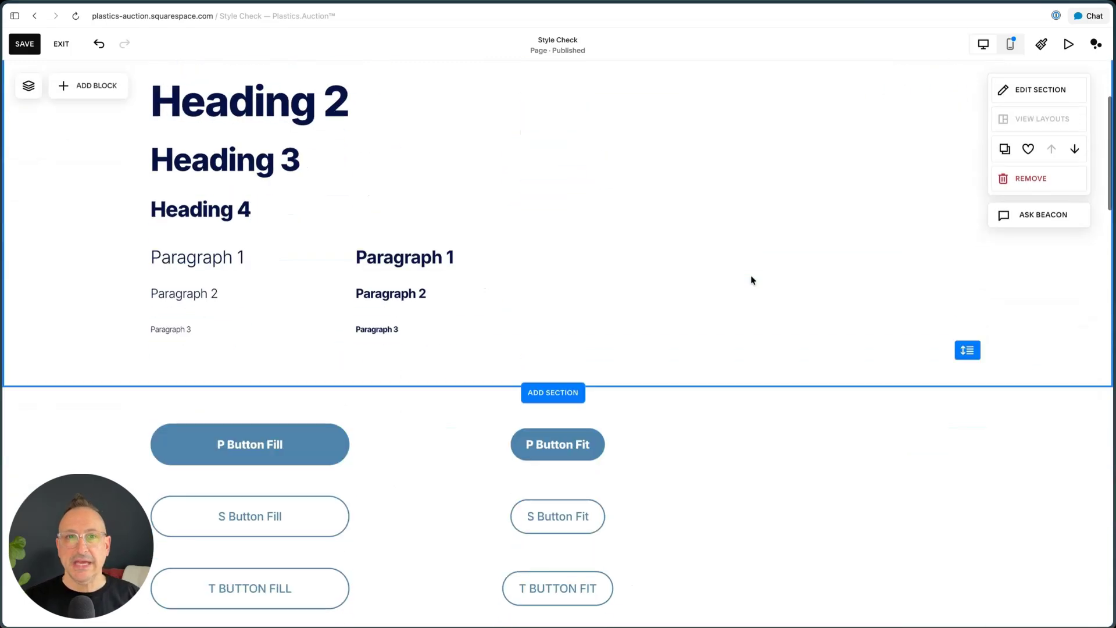
pyautogui.scroll(3, 472, 192)
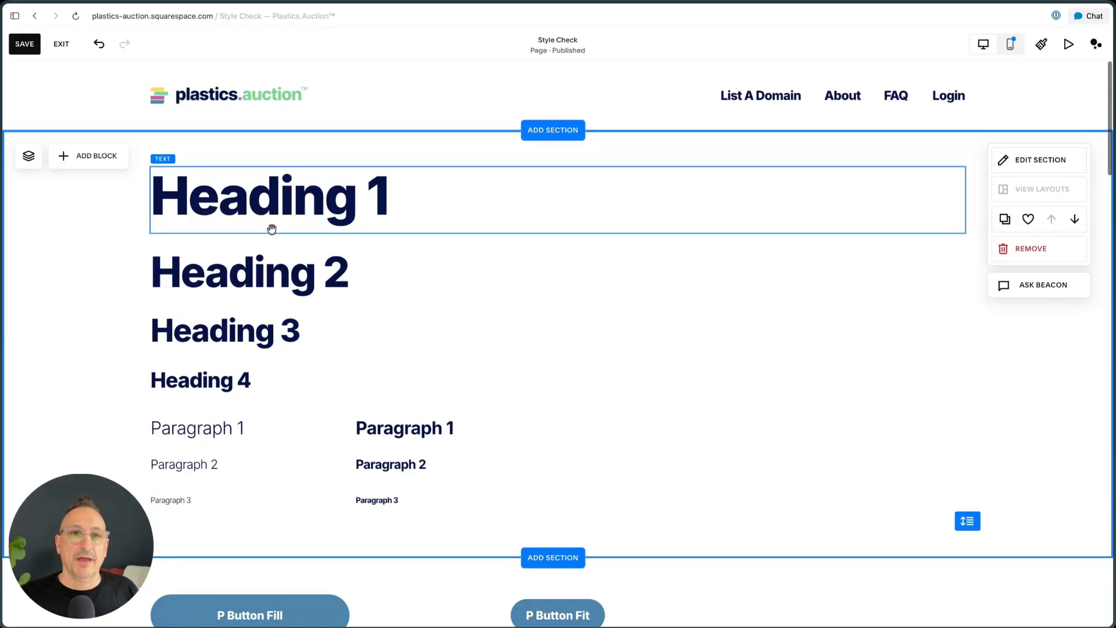
pyautogui.scroll(-1, 272, 229)
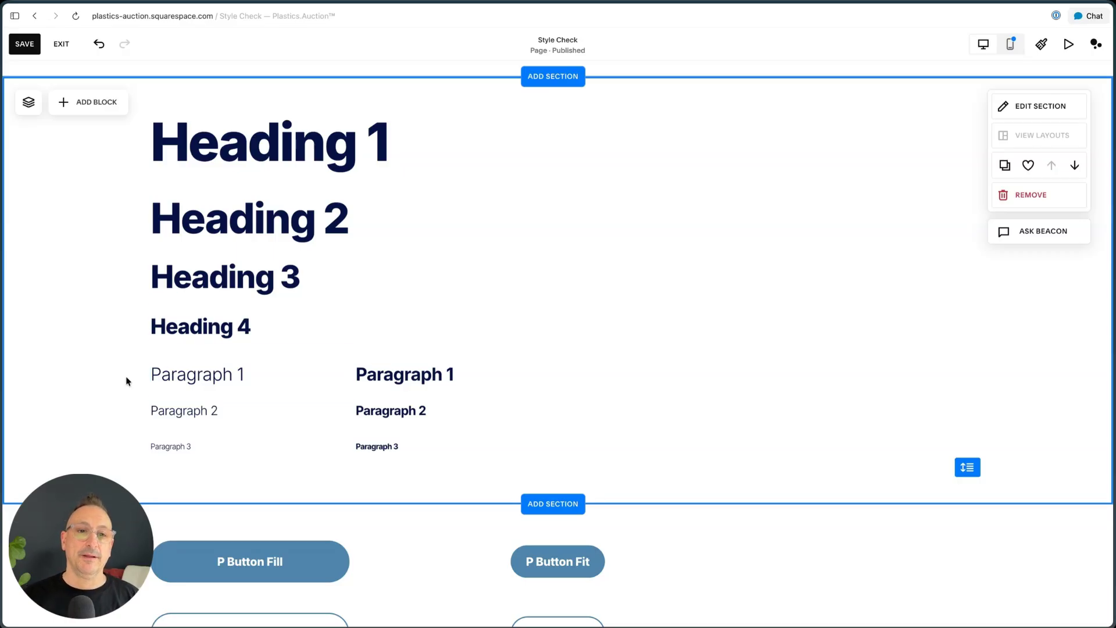
pyautogui.click(183, 375)
pyautogui.click(183, 374)
pyautogui.click(413, 375)
pyautogui.click(413, 375)
pyautogui.click(241, 377)
pyautogui.click(241, 377)
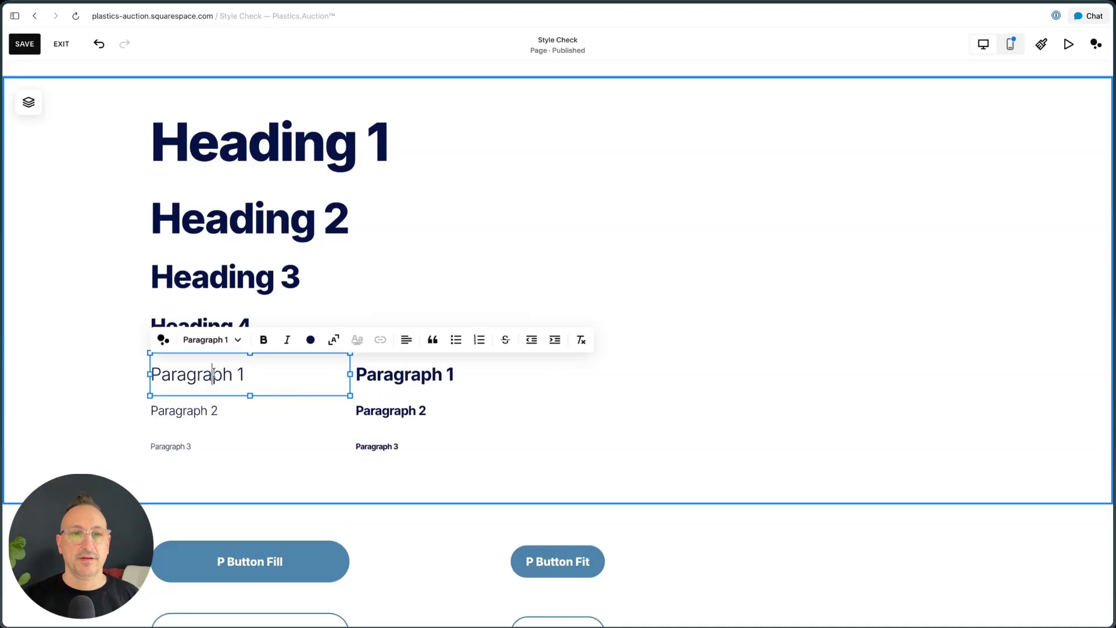
pyautogui.click(429, 381)
pyautogui.click(428, 381)
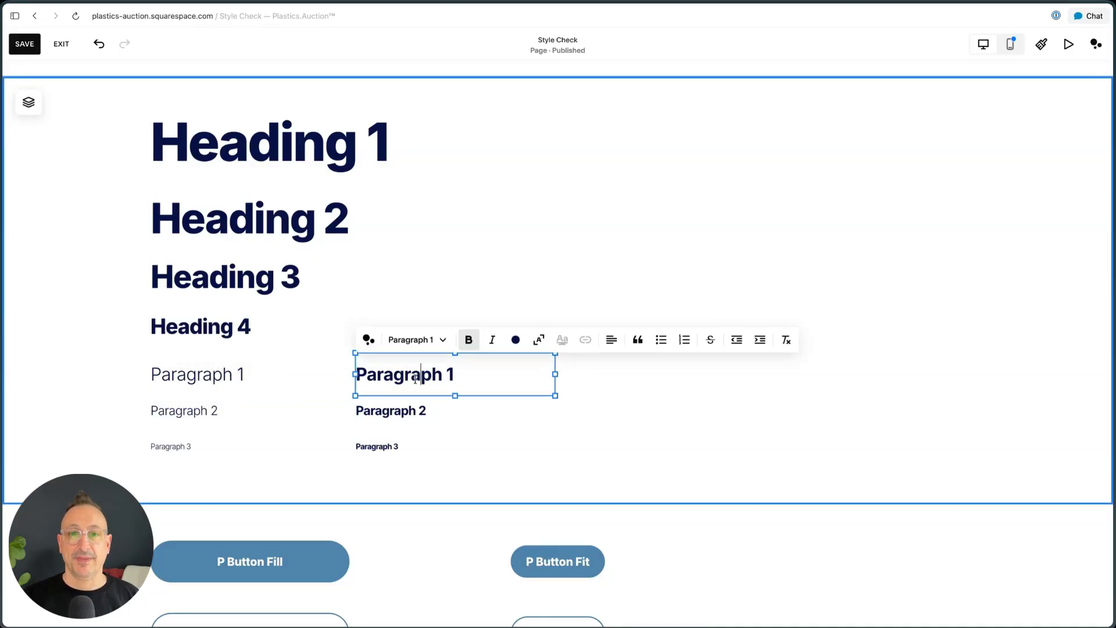
pyautogui.doubleClick(429, 381)
pyautogui.click(591, 410)
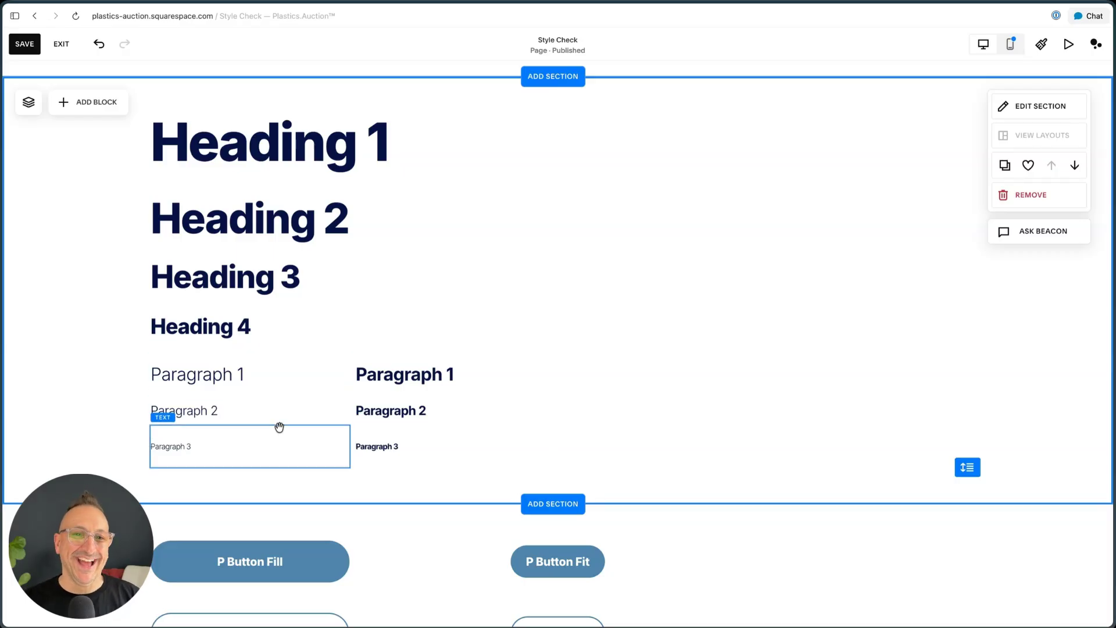
# Compare the bold Paragraph 1 text with the Heading 4 sample.
pyautogui.click(403, 375)
pyautogui.tripleClick(403, 375)
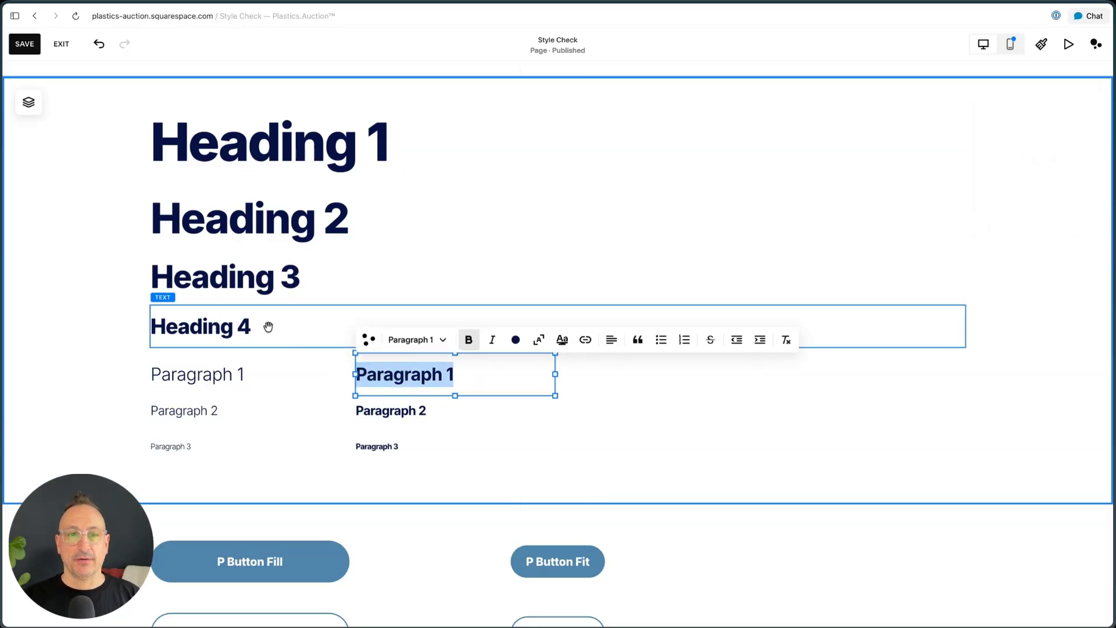
pyautogui.click(223, 328)
pyautogui.tripleClick(222, 328)
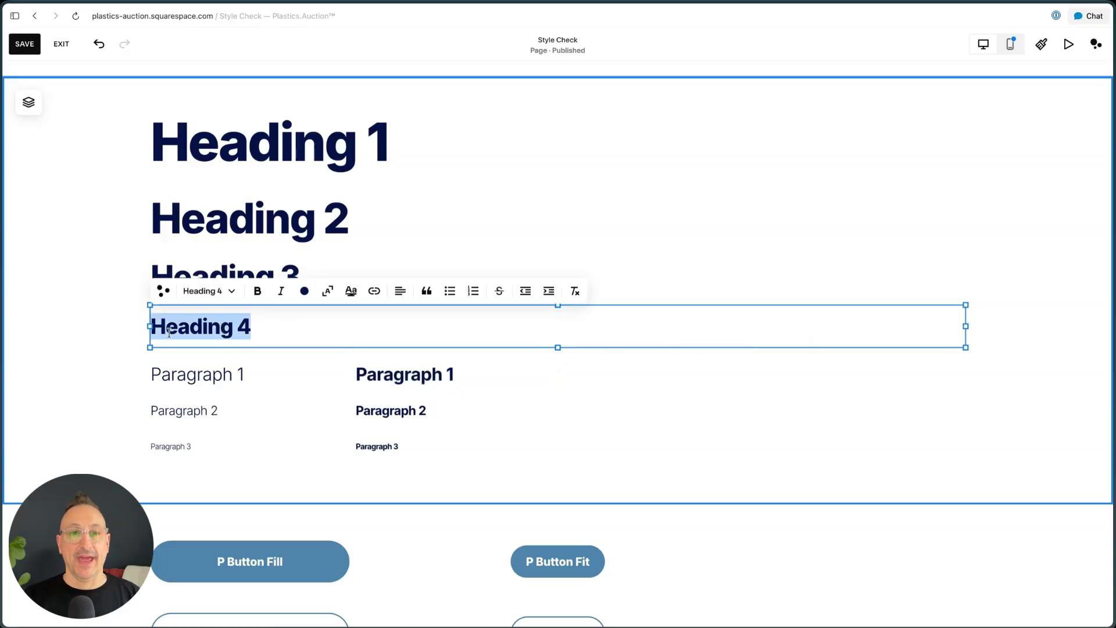
pyautogui.click(92, 344)
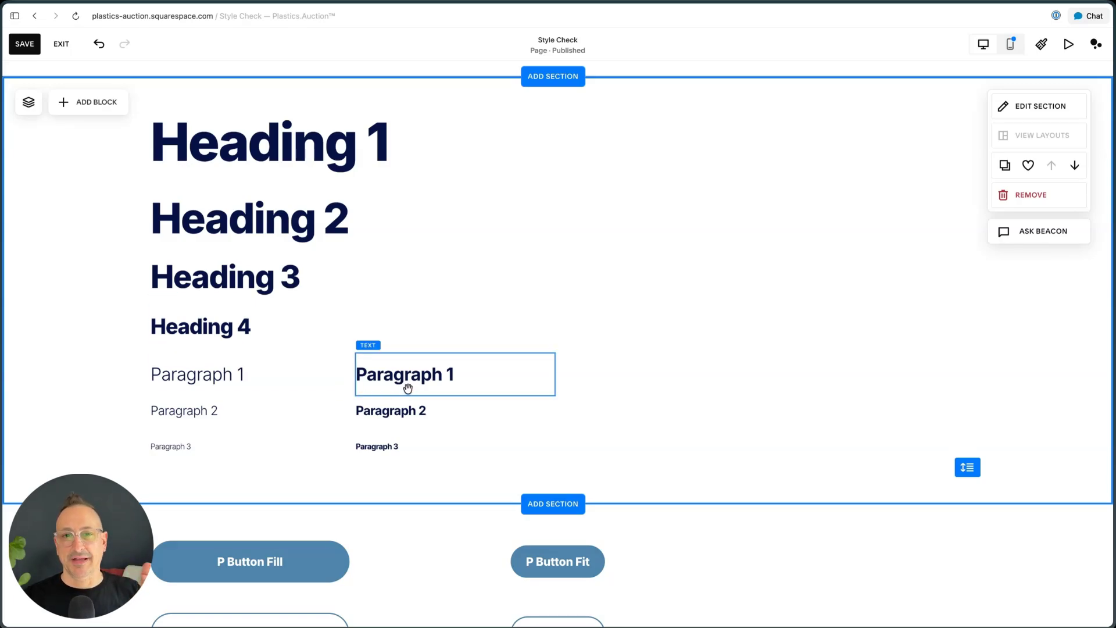
# Examine the button samples and compare the plain form with the light-blue form, including labels and fields.
pyautogui.scroll(-5, 408, 387)
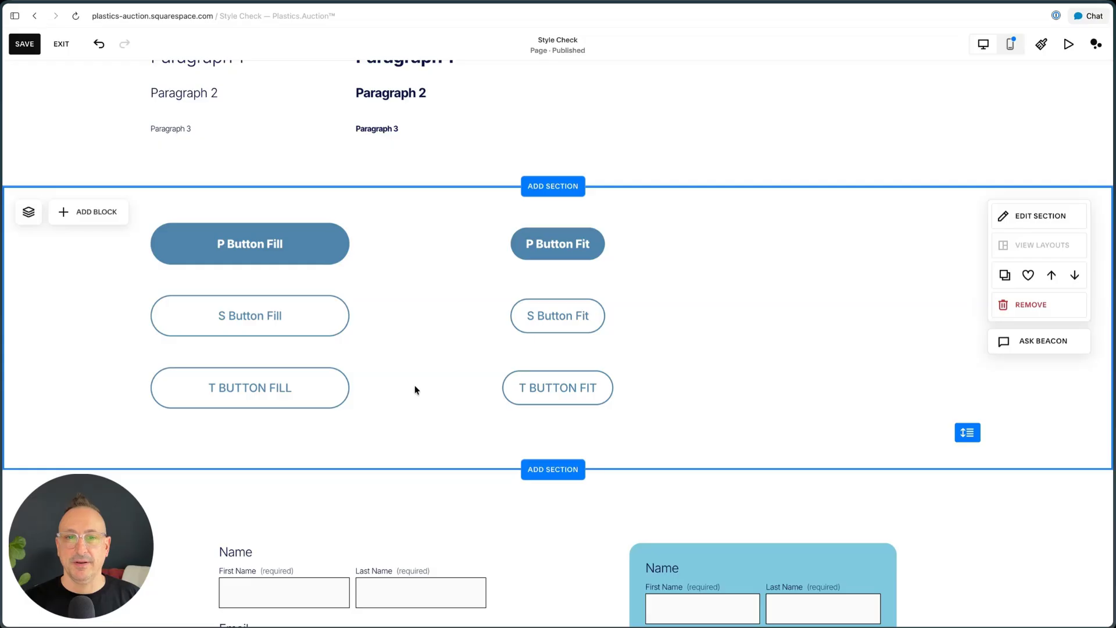
pyautogui.scroll(-5, 415, 389)
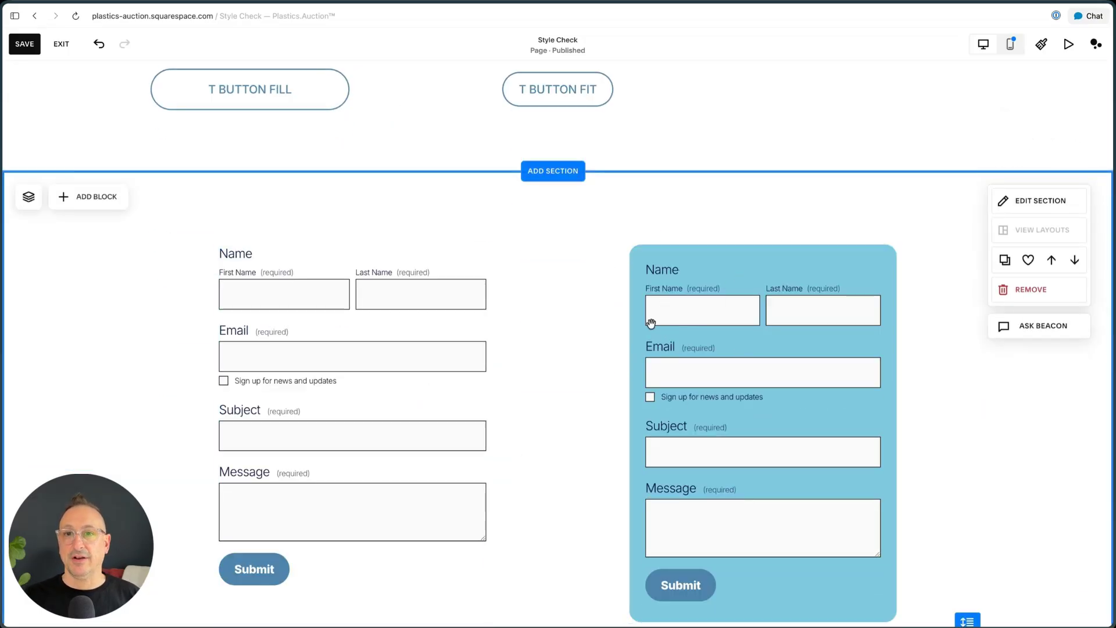
pyautogui.scroll(-1, 651, 244)
pyautogui.click(733, 218)
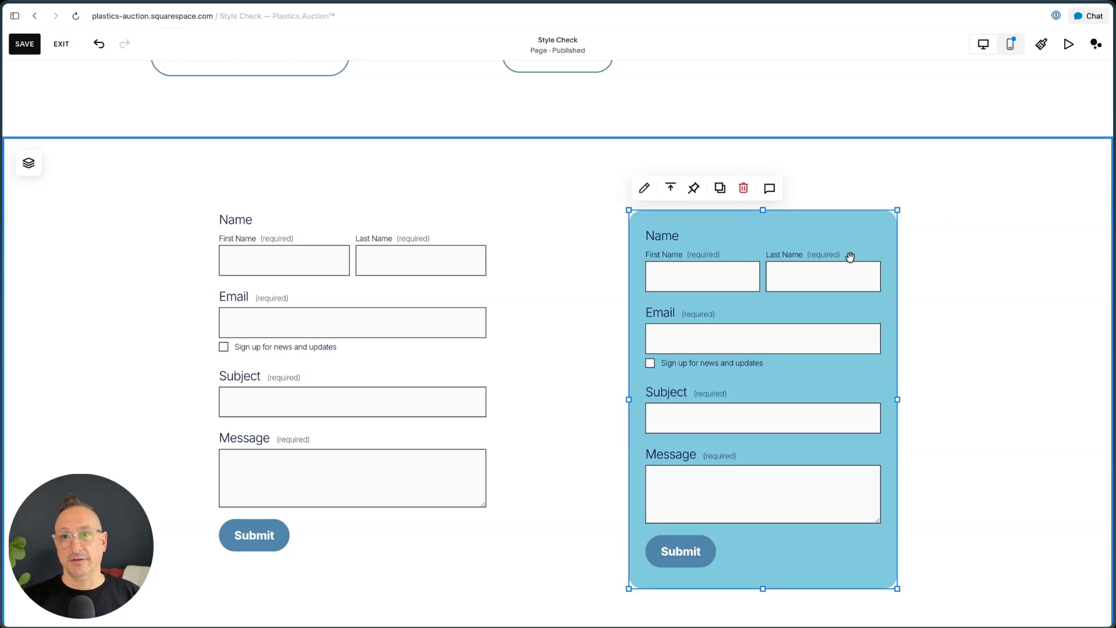
pyautogui.scroll(-4, 814, 253)
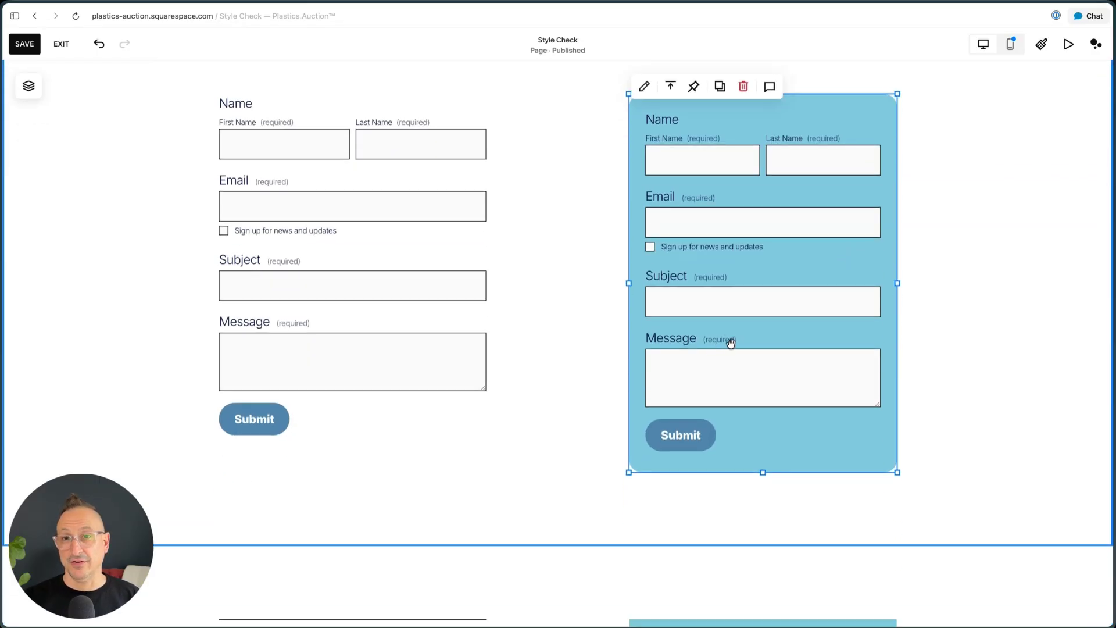
pyautogui.scroll(-1, 731, 342)
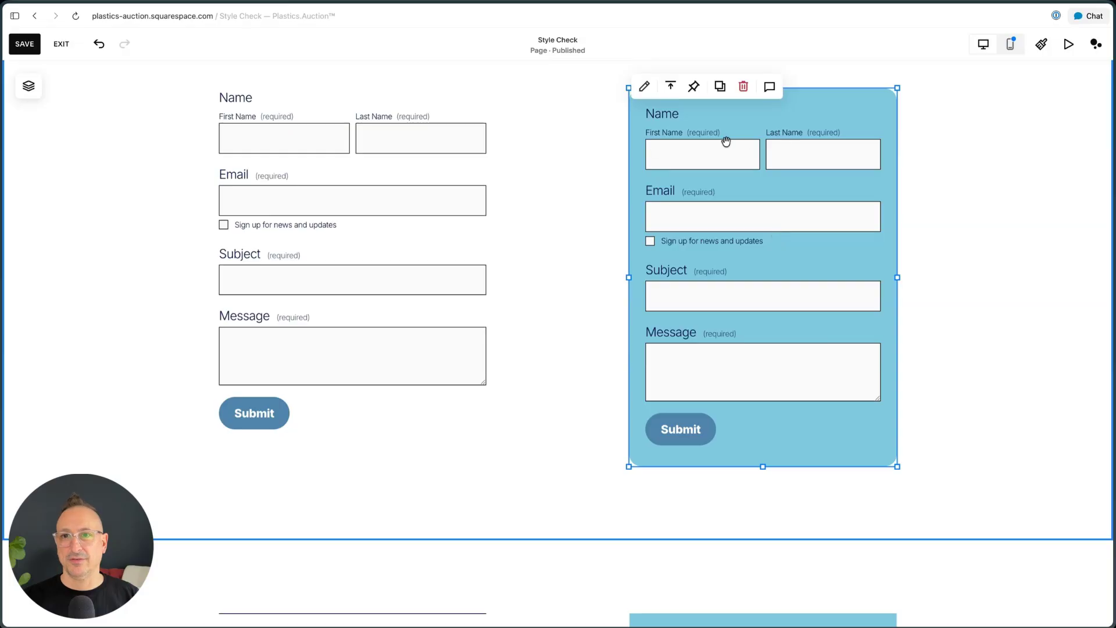
pyautogui.scroll(-8, 540, 249)
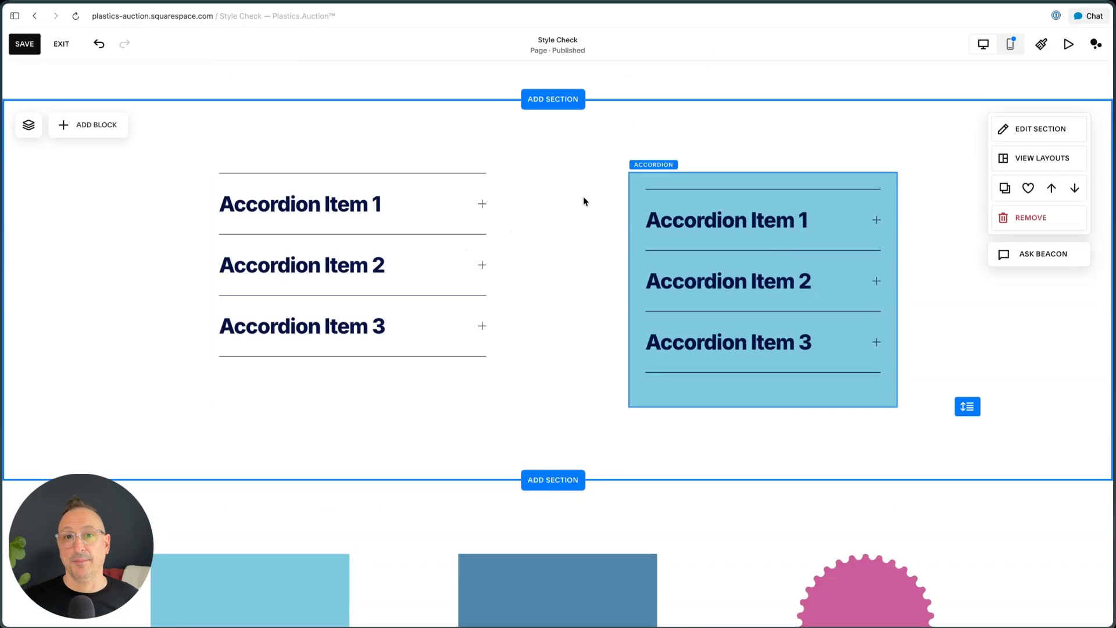
# Expand Accordion Item 1 in the light-blue accordion to check how its description text looks on the background.
pyautogui.click(818, 215)
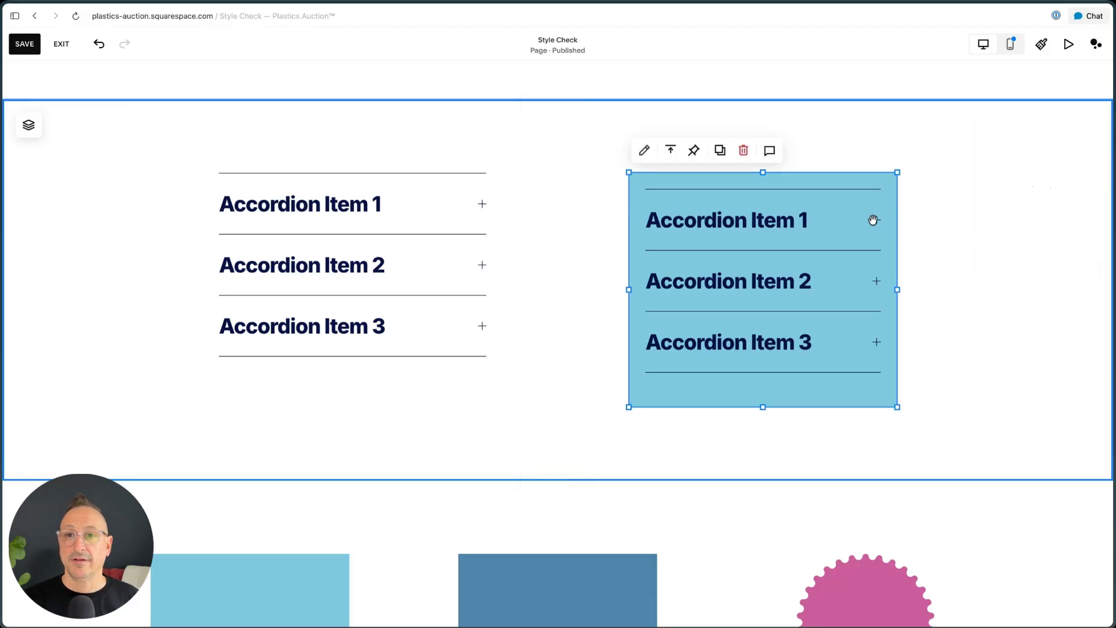
pyautogui.click(756, 223)
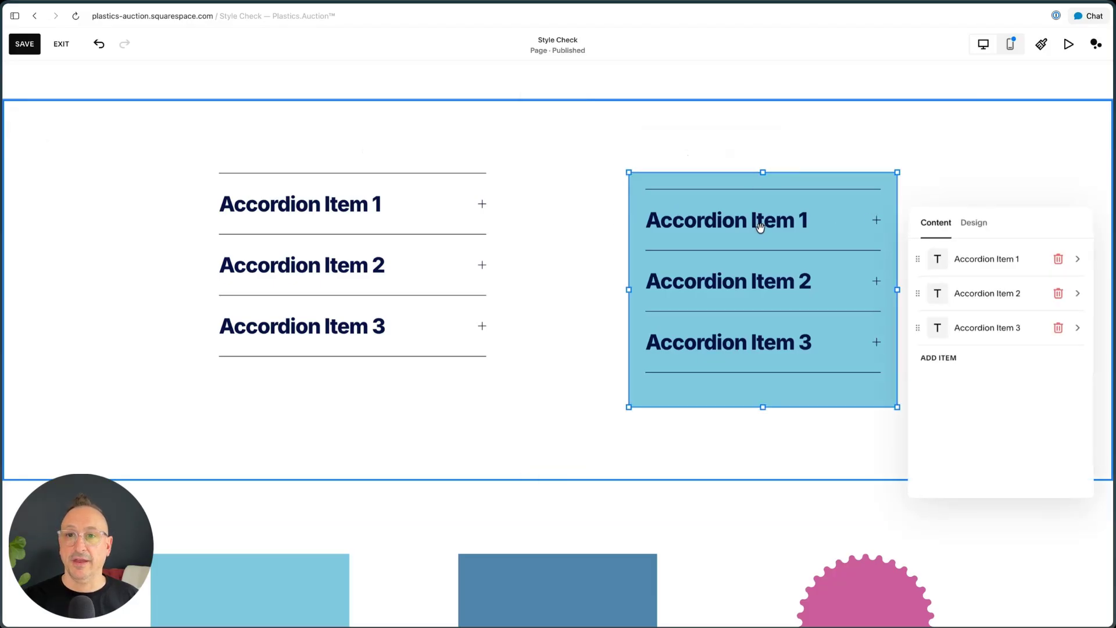
pyautogui.click(995, 259)
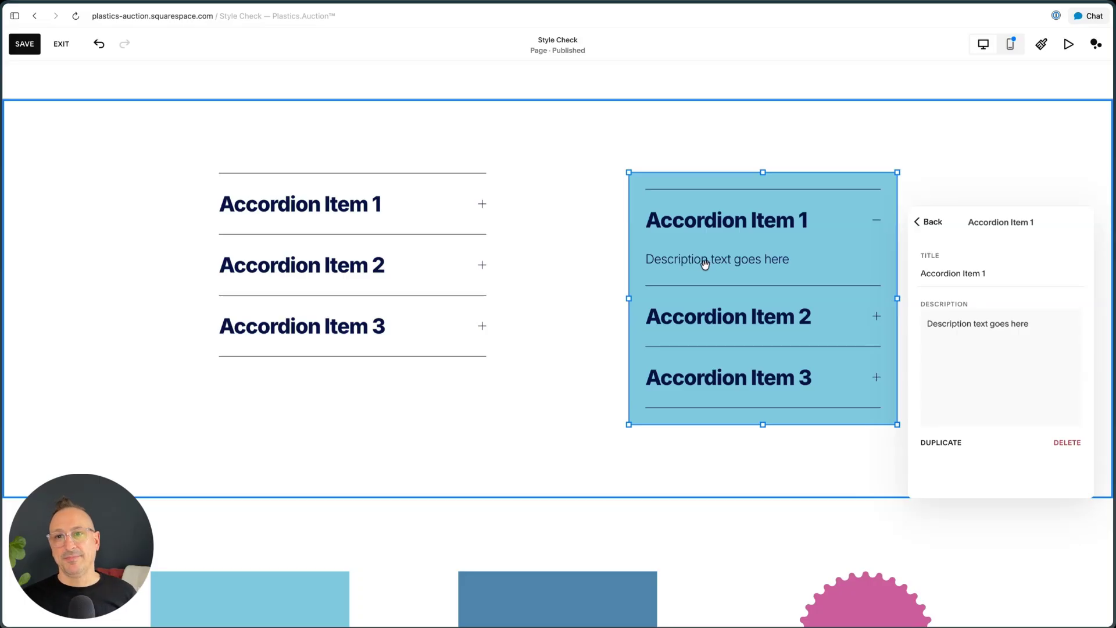
pyautogui.click(546, 201)
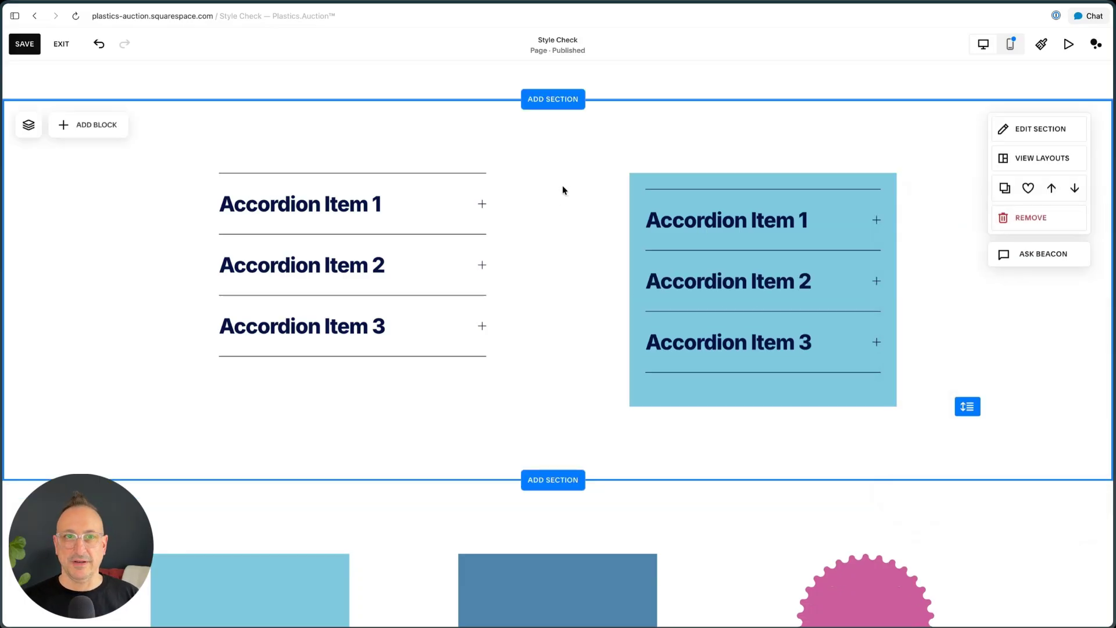
# Save the changes to the Style Check page and view the saved page's button and form samples.
pyautogui.scroll(-8, 562, 190)
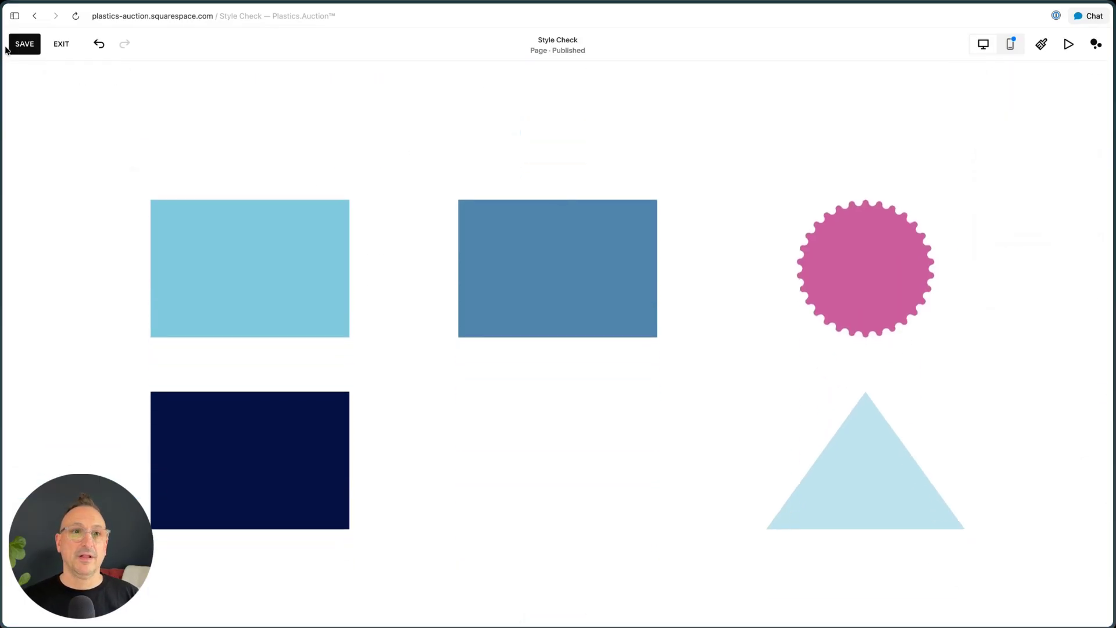
pyautogui.scroll(15, 391, 137)
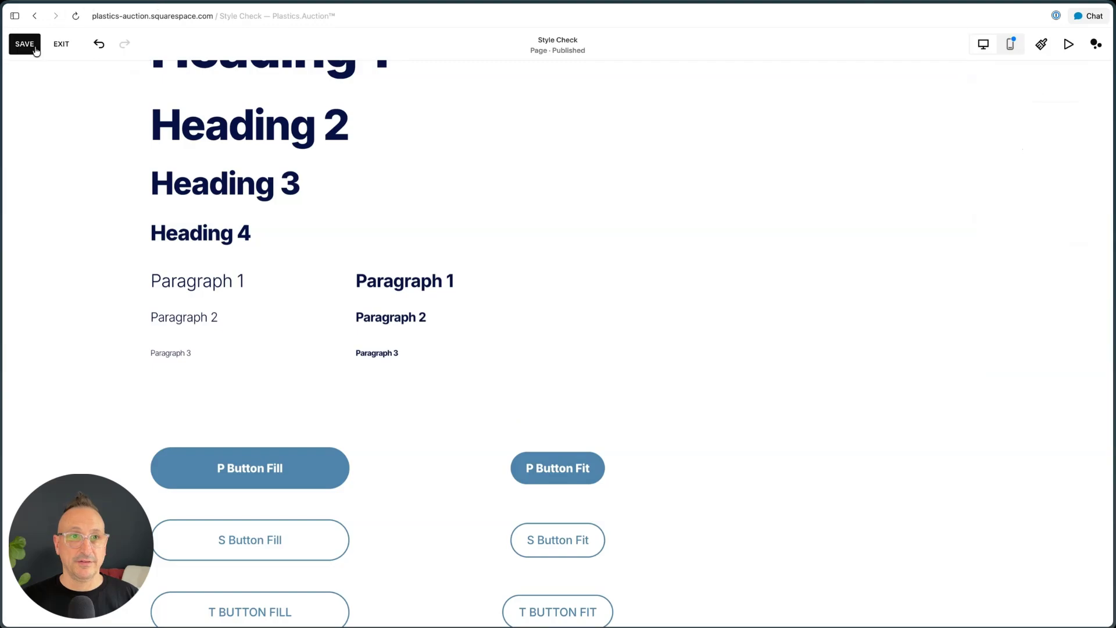
pyautogui.click(25, 44)
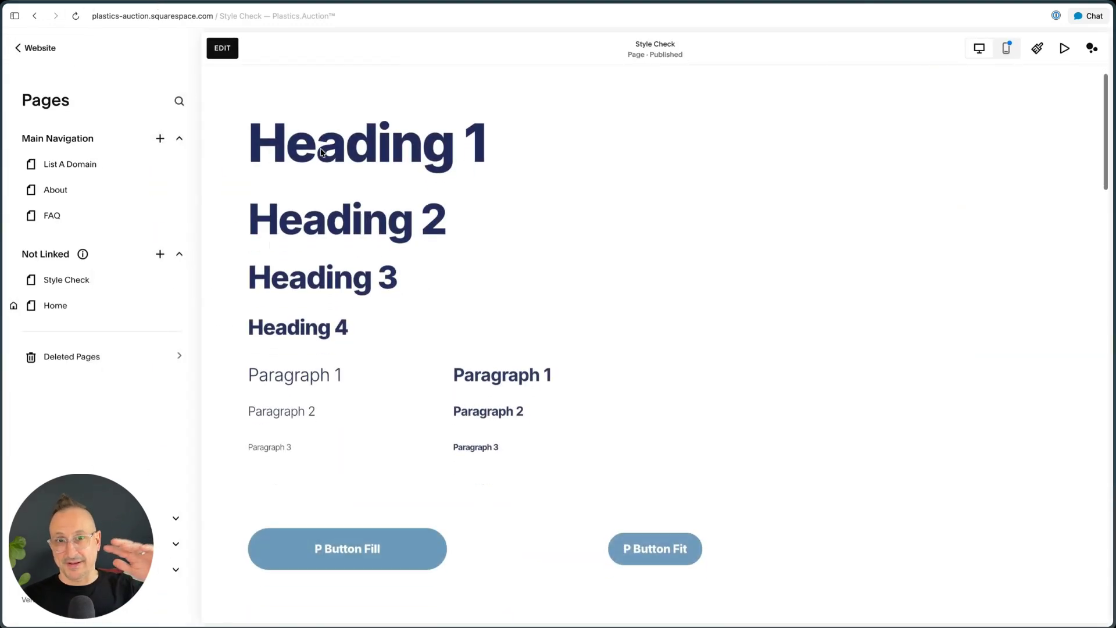
pyautogui.scroll(-10, 337, 258)
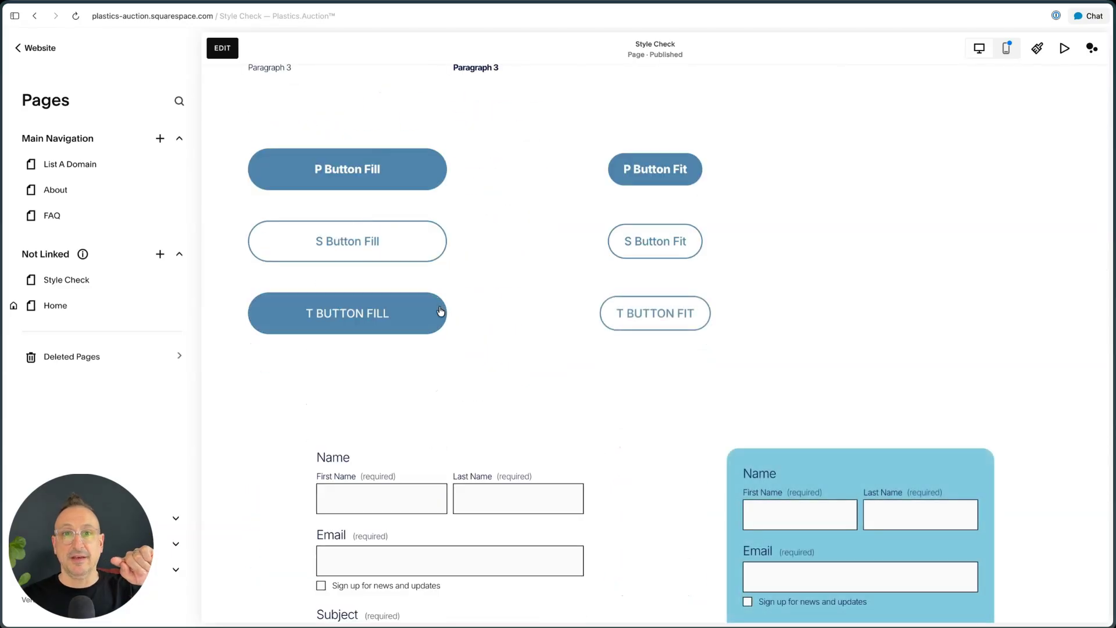
# Review the form and accordion samples on the saved Style Check page, ending at the heading samples.
pyautogui.scroll(-1, 648, 355)
pyautogui.scroll(-6, 647, 350)
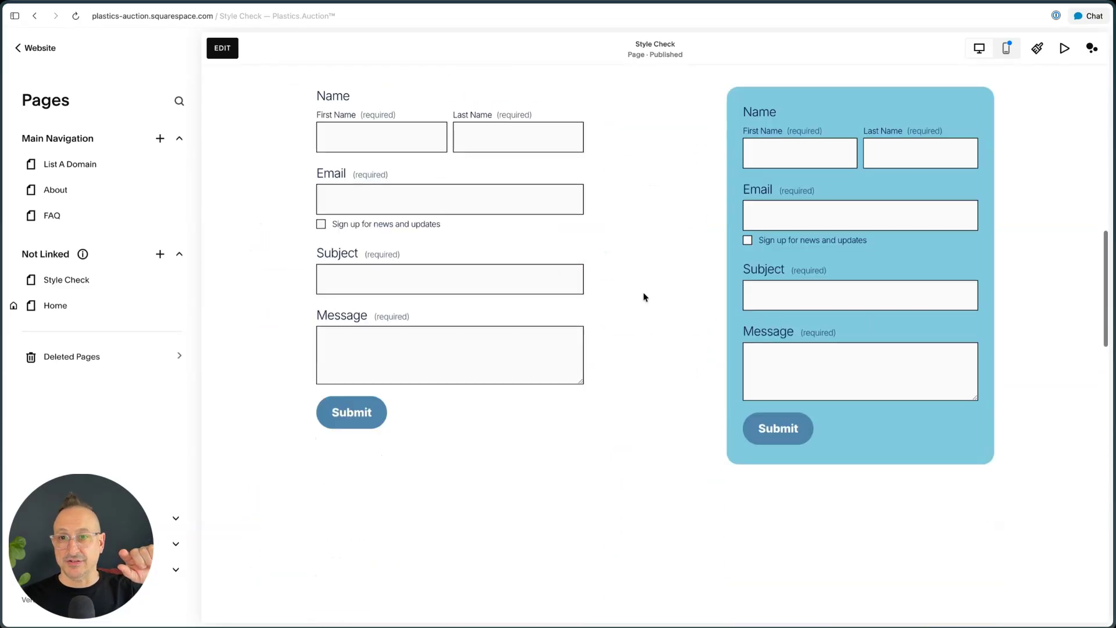
pyautogui.scroll(-6, 489, 251)
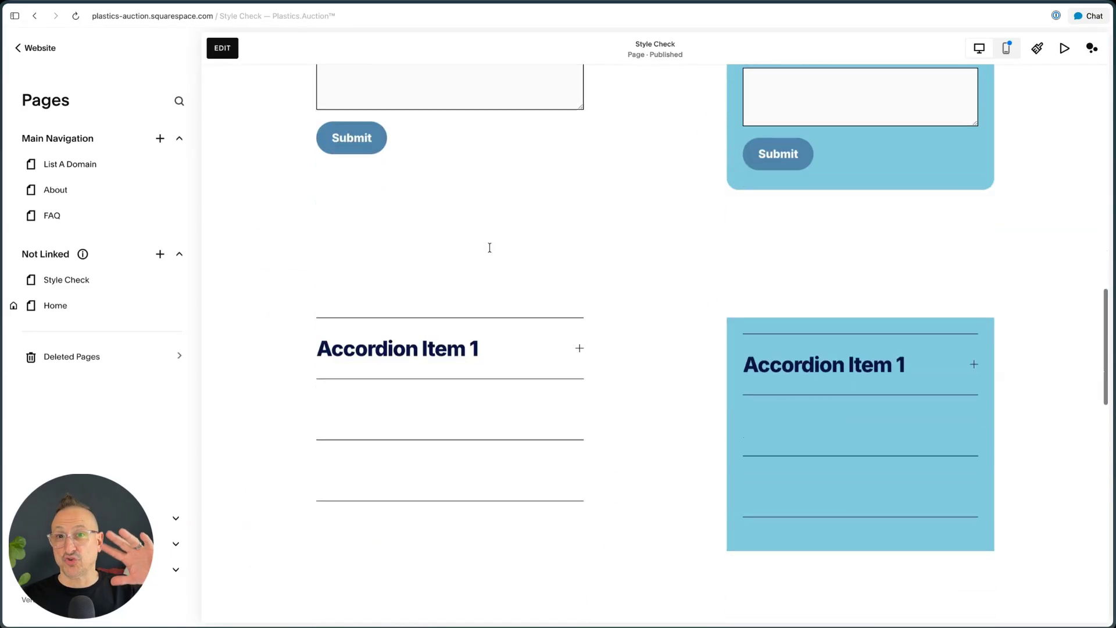
pyautogui.scroll(15, 490, 248)
pyautogui.scroll(5, 355, 151)
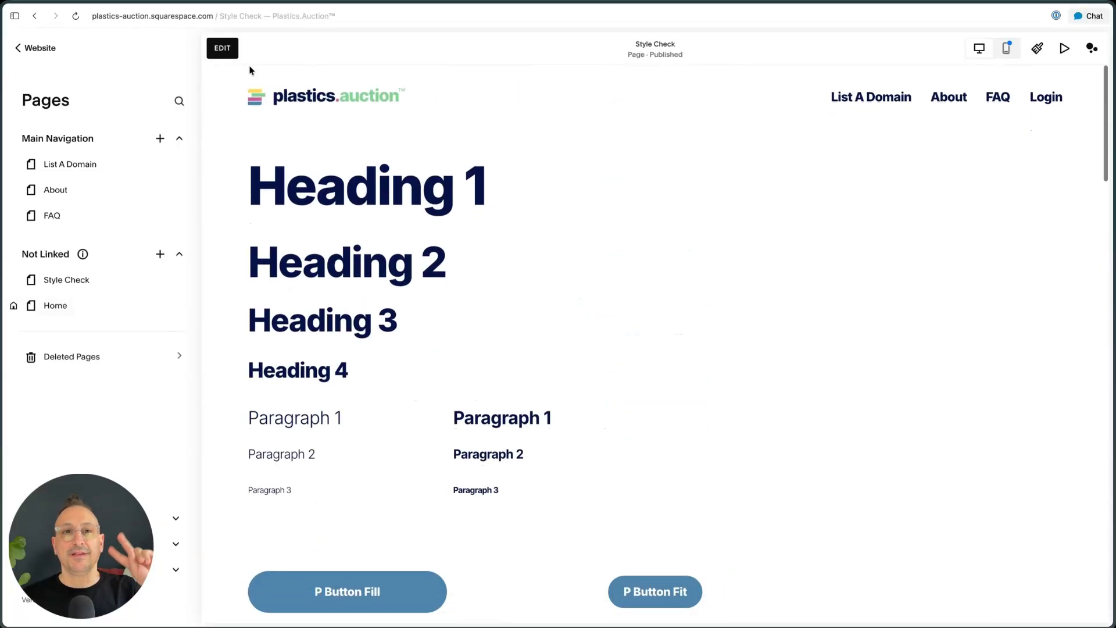
# Start editing the Style Check page and open the color theme choices for the heading and paragraph section.
pyautogui.click(222, 48)
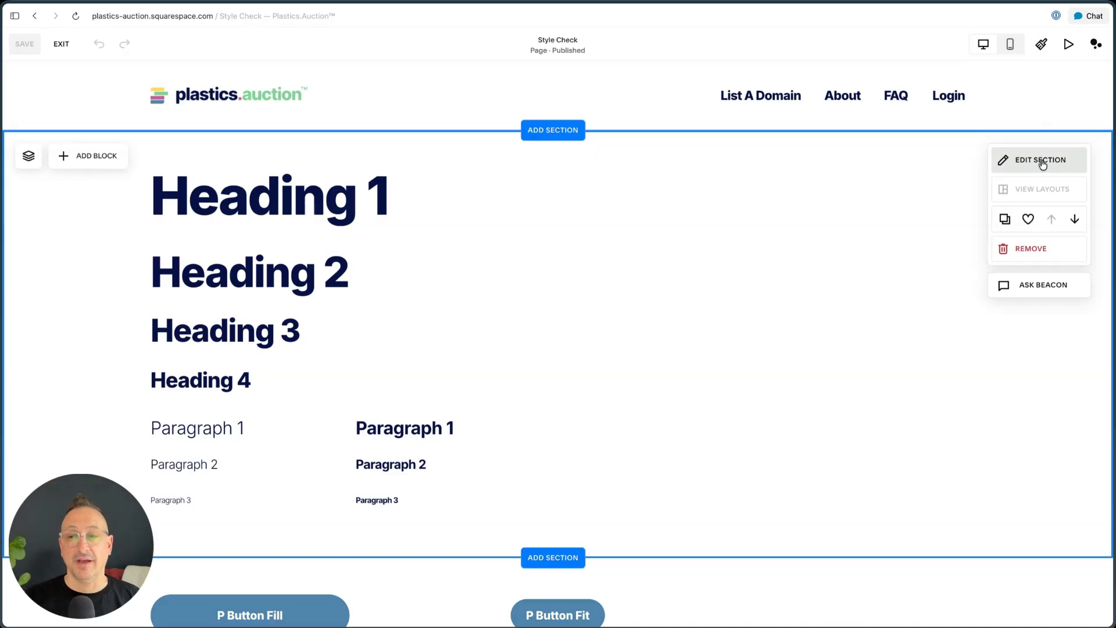
pyautogui.click(1043, 164)
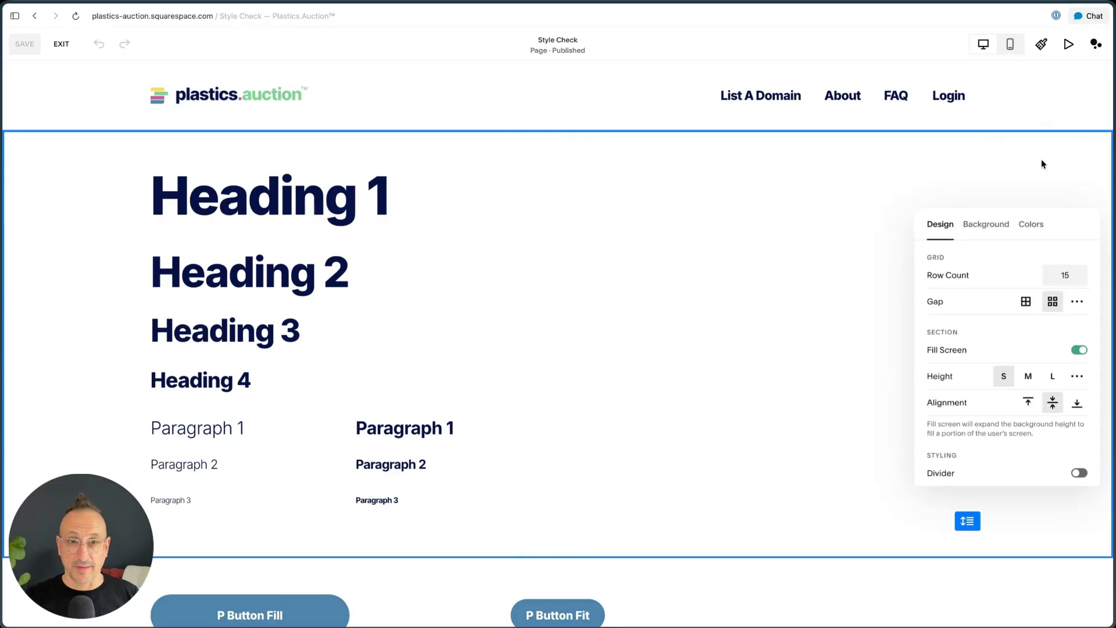
pyautogui.click(1032, 226)
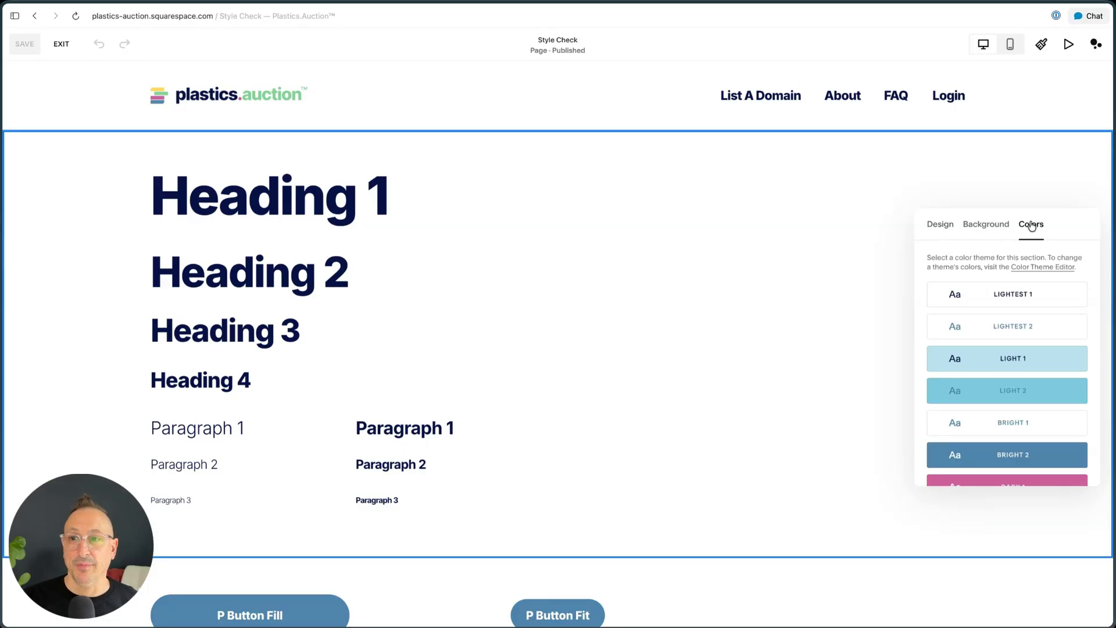
# Examine the section color themes from Lightest 1 through Darkest 2, then close the section settings.
pyautogui.scroll(-2, 1014, 293)
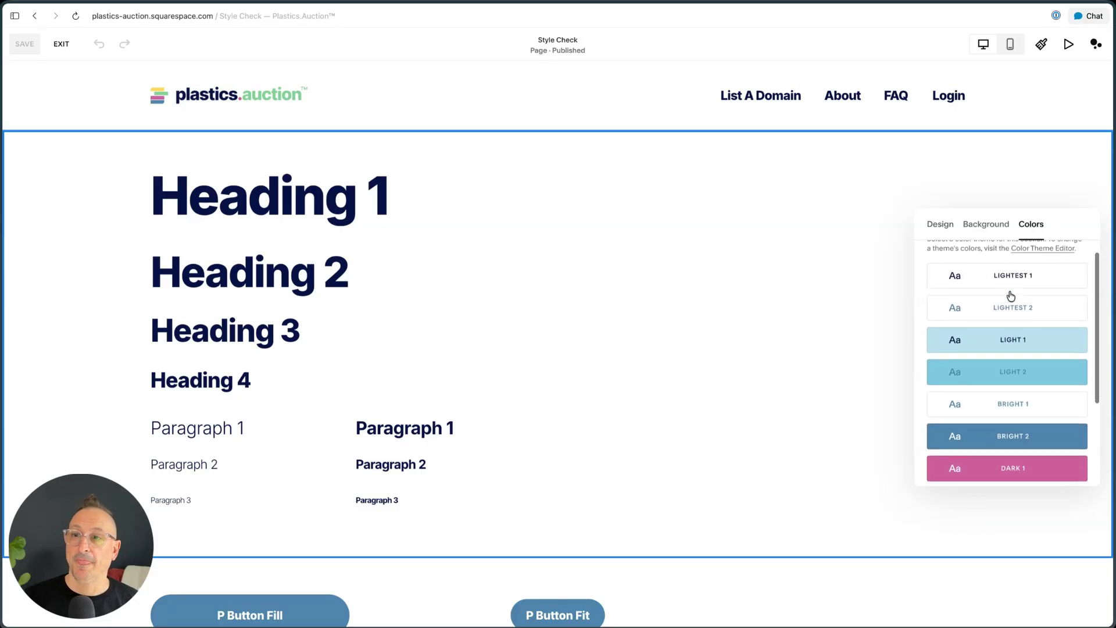
pyautogui.scroll(-4, 1009, 366)
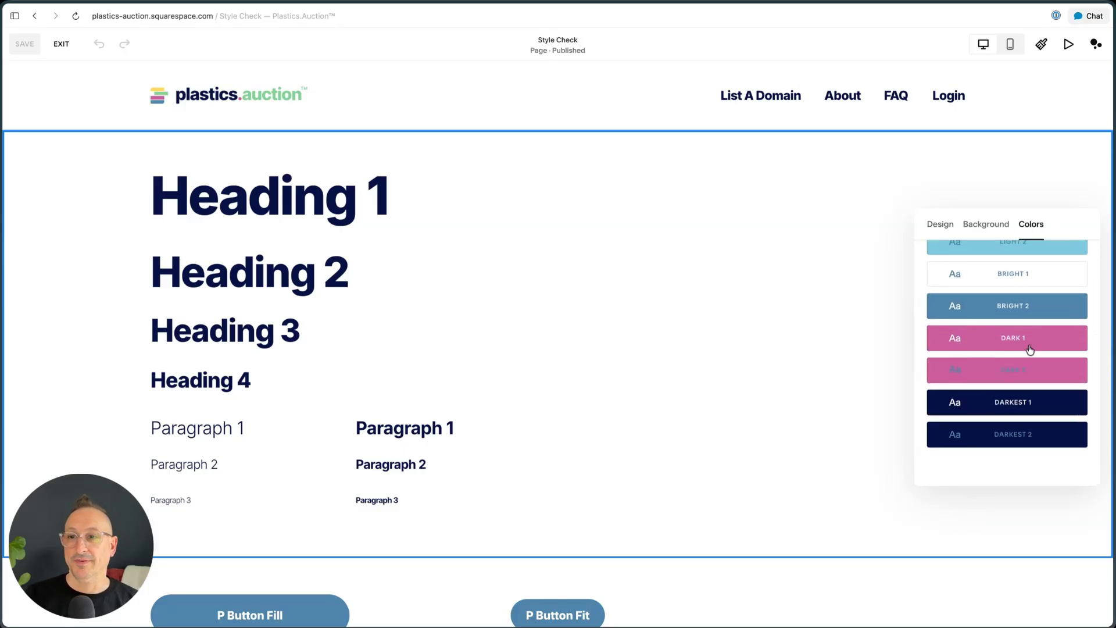
pyautogui.scroll(4, 1017, 351)
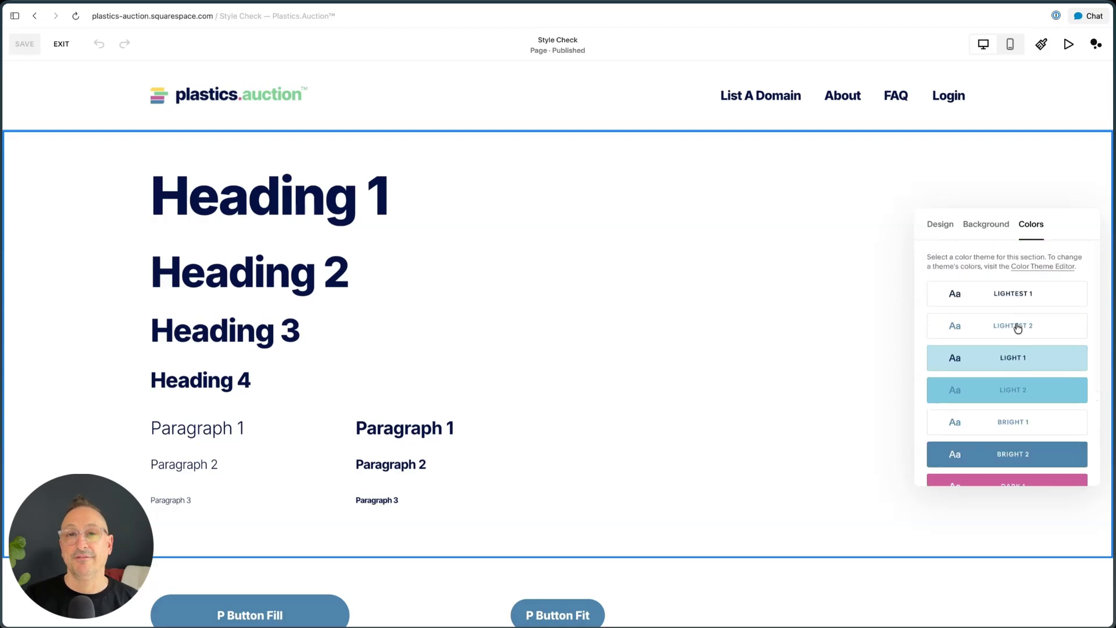
pyautogui.scroll(-3, 1017, 328)
pyautogui.scroll(4, 1016, 322)
pyautogui.scroll(-3, 1014, 337)
pyautogui.scroll(4, 1012, 326)
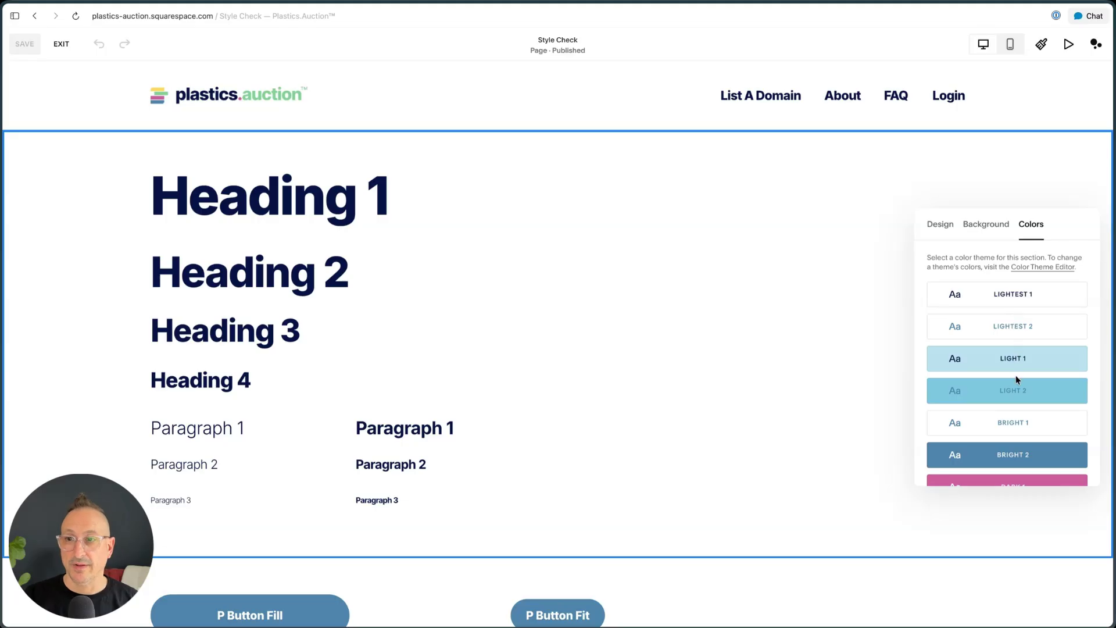
pyautogui.scroll(-2, 1018, 387)
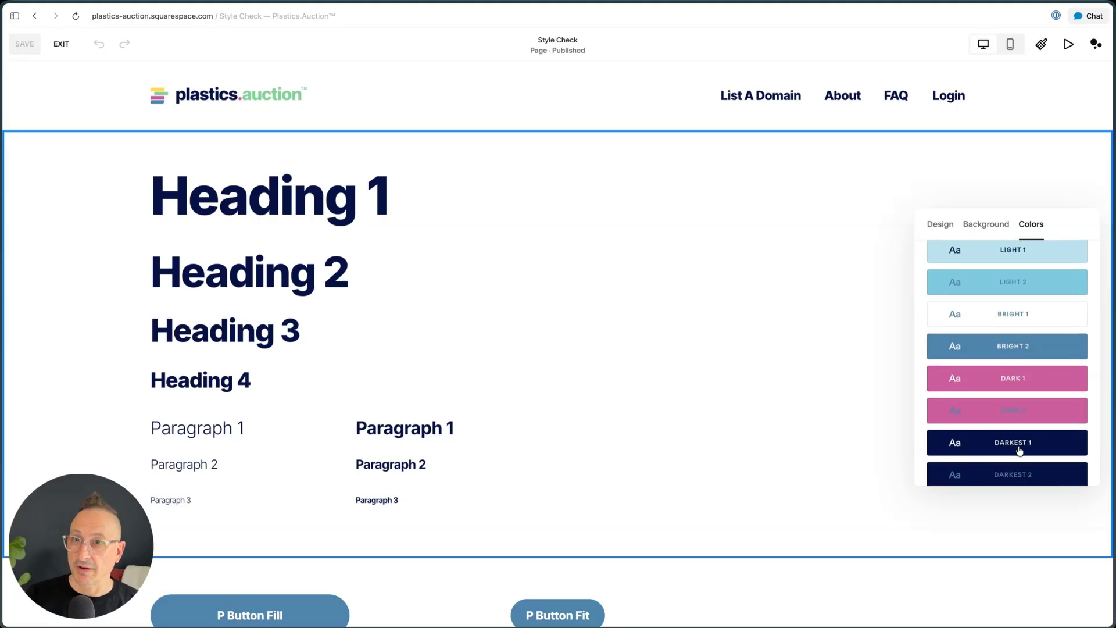
pyautogui.scroll(-1, 1020, 478)
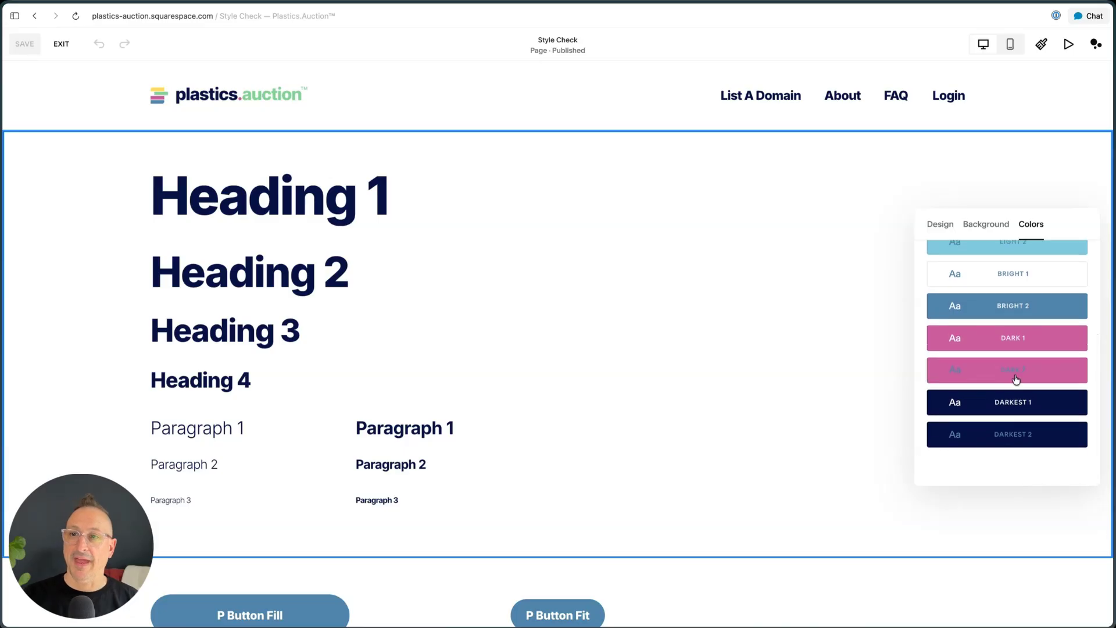
pyautogui.scroll(1, 1016, 378)
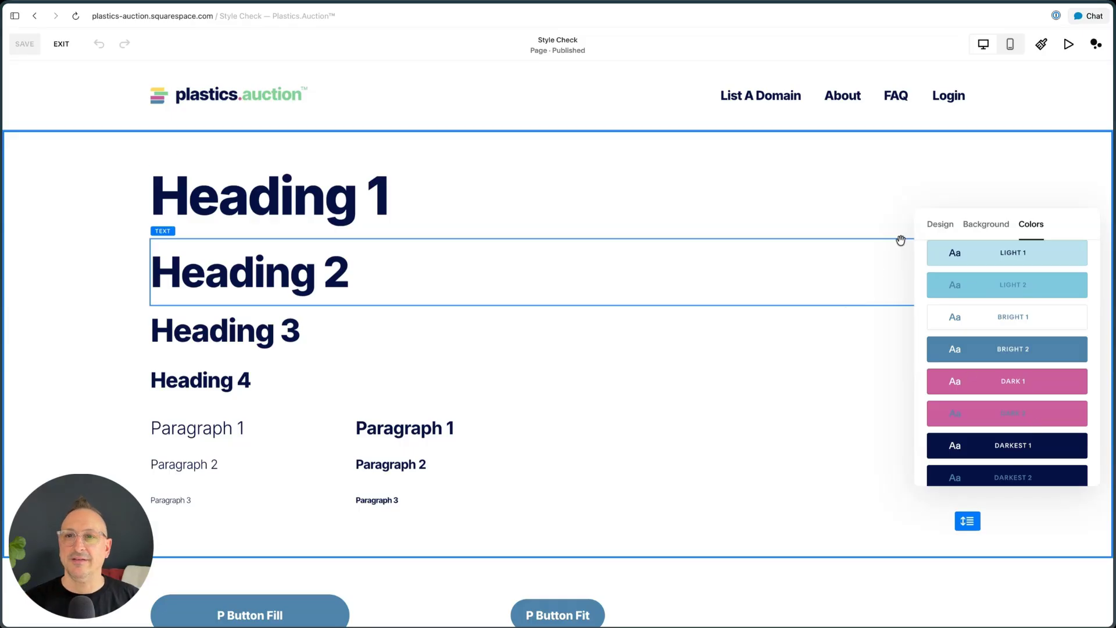
pyautogui.click(900, 148)
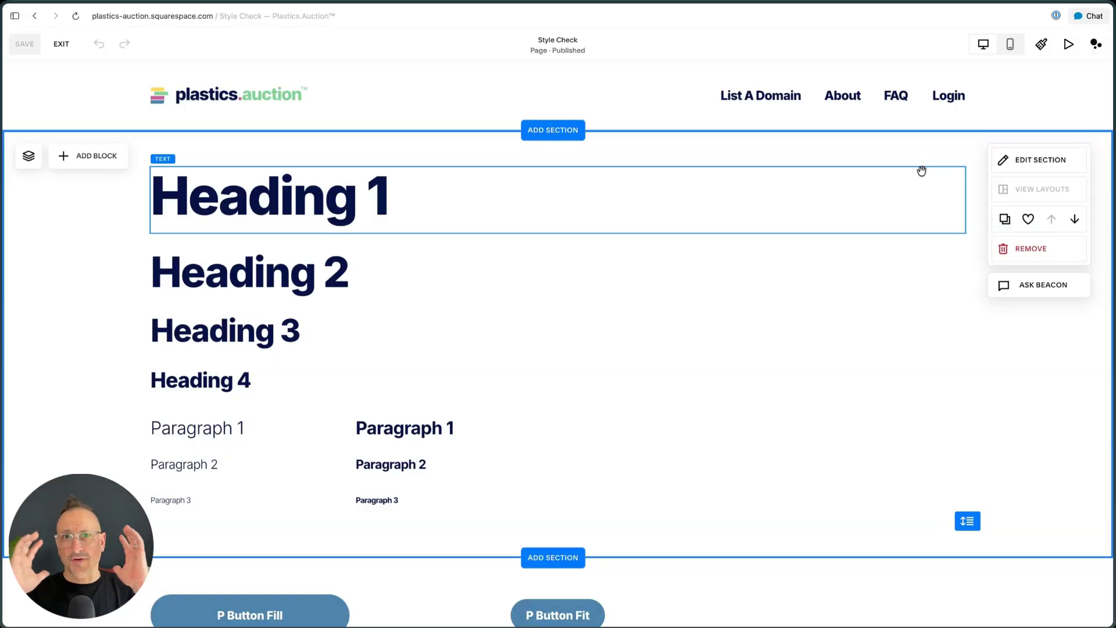
# Duplicate the section containing the heading and paragraph samples.
pyautogui.scroll(-15, 921, 171)
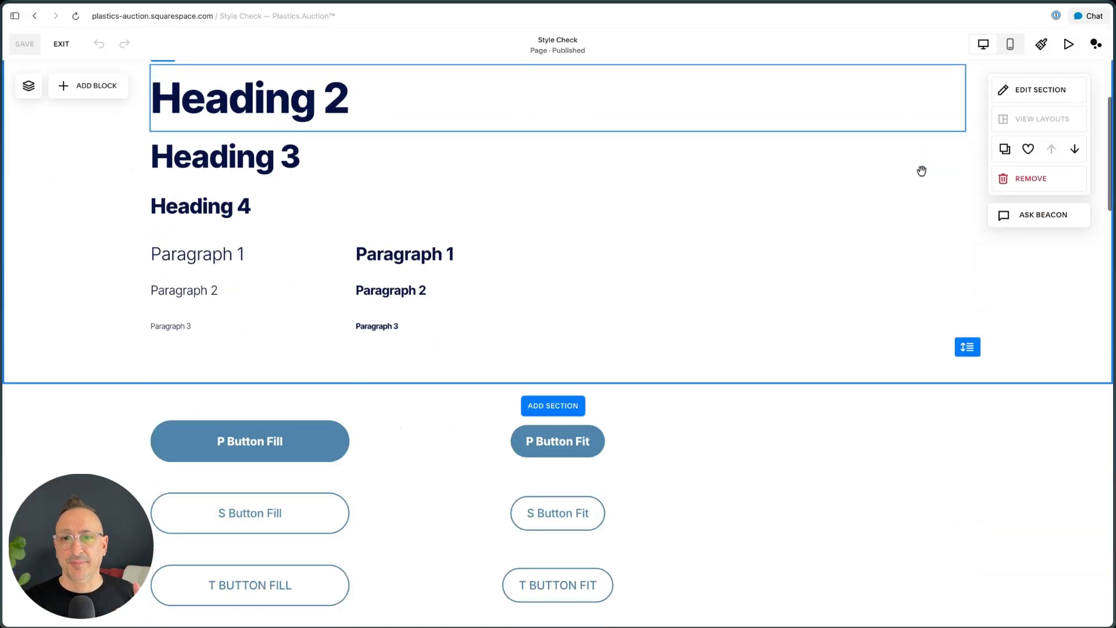
pyautogui.scroll(15, 921, 163)
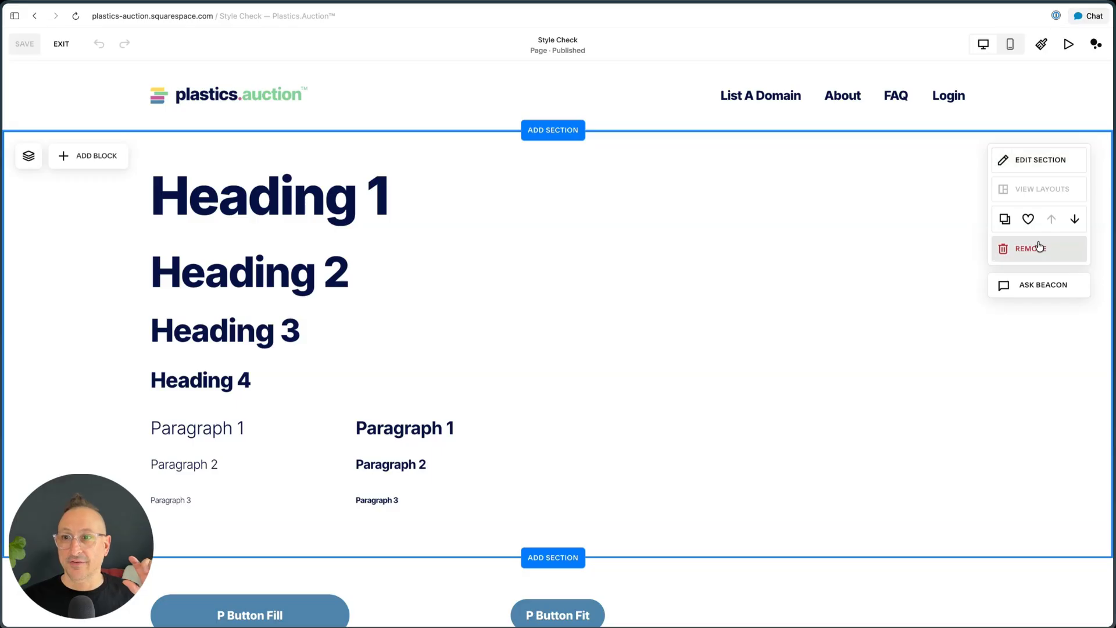
pyautogui.click(1006, 219)
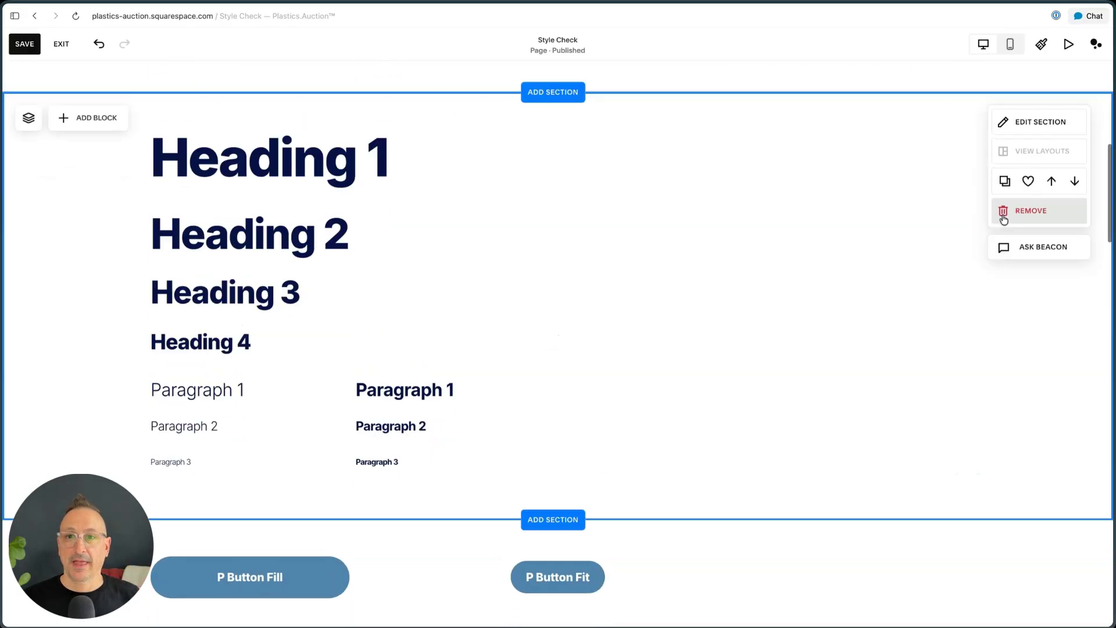
# Check the color theme settings of the duplicated text section and of the original above it.
pyautogui.click(1044, 124)
pyautogui.click(1036, 193)
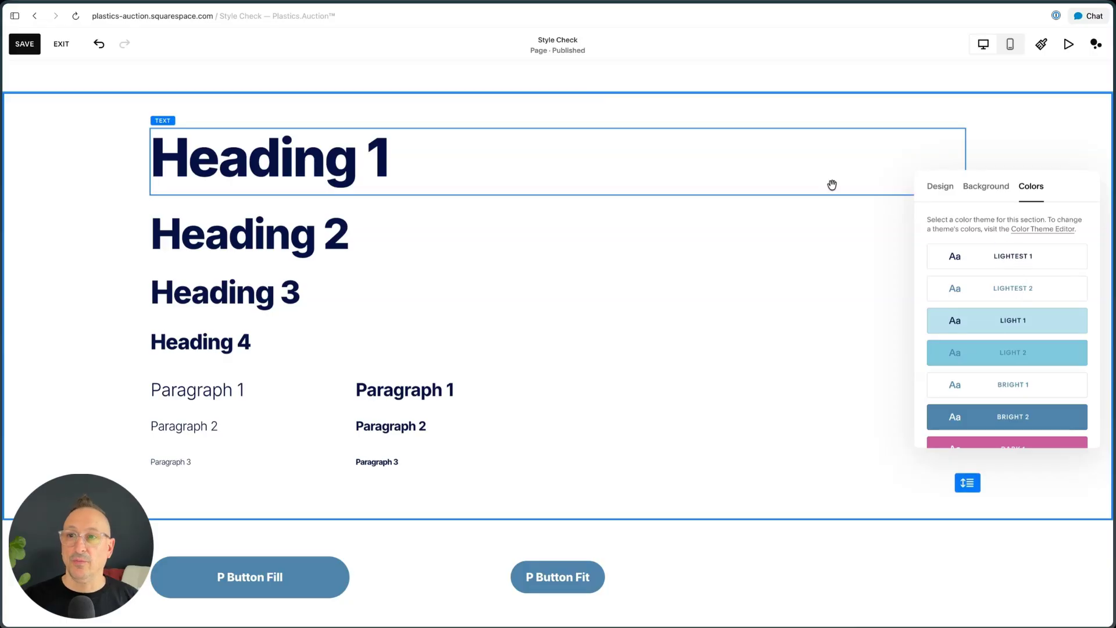
pyautogui.scroll(8, 830, 182)
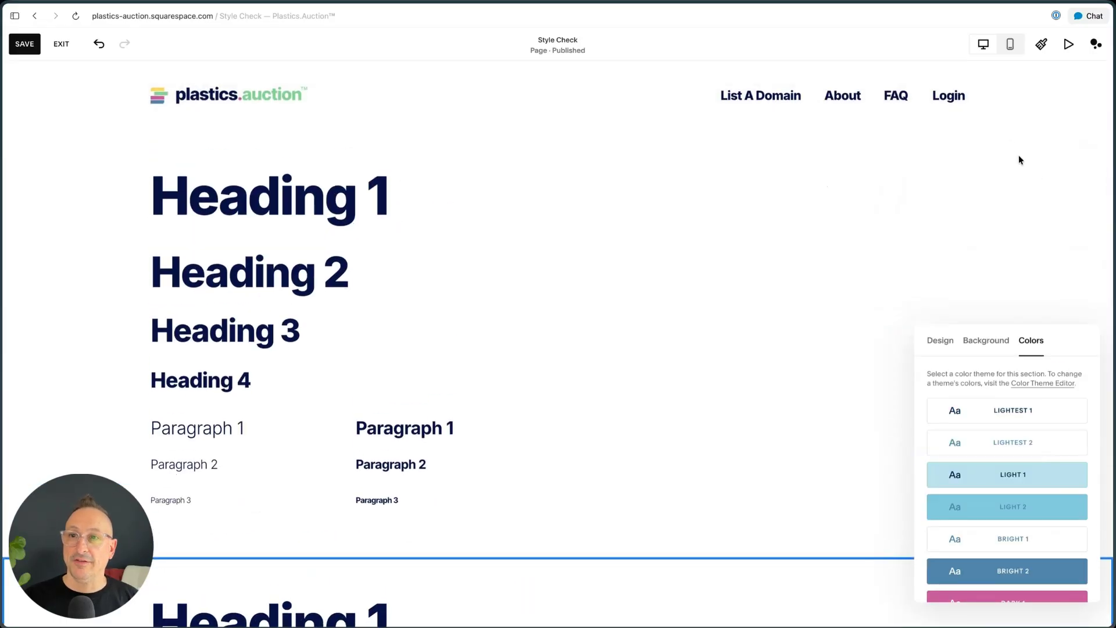
pyautogui.click(1046, 159)
pyautogui.click(1031, 225)
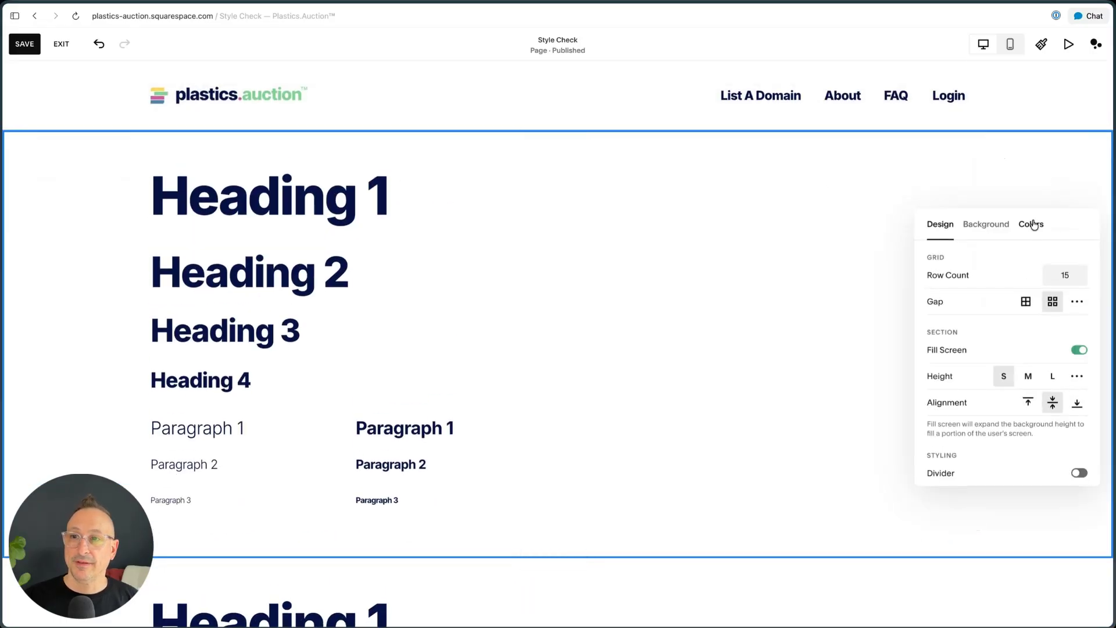
pyautogui.click(884, 314)
pyautogui.scroll(-6, 906, 314)
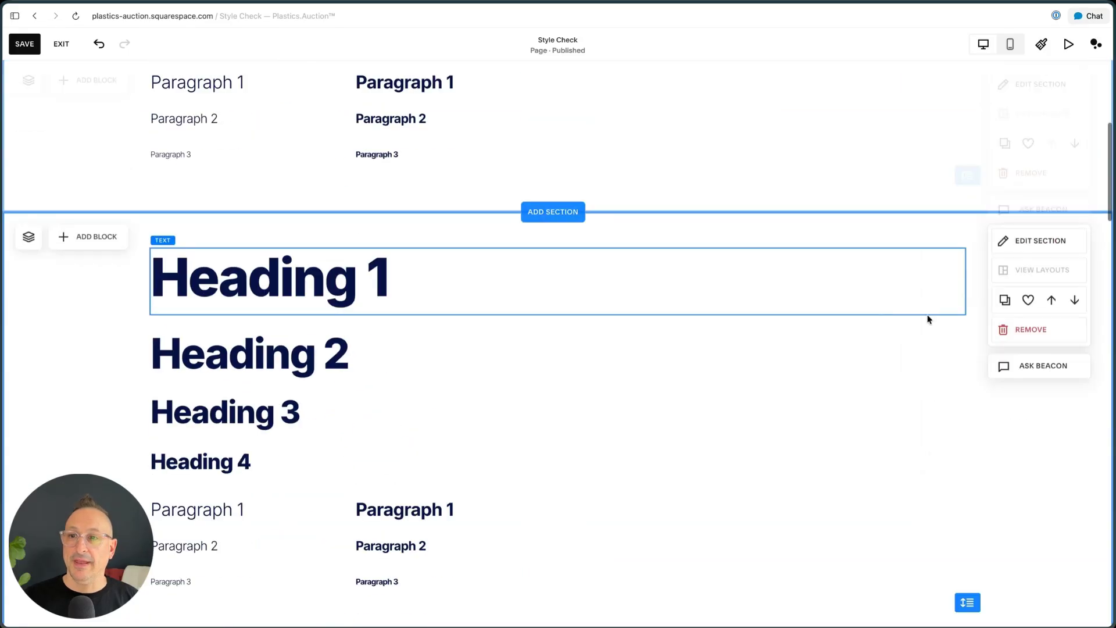
# Apply the Lightest 2 color theme to the duplicated text section.
pyautogui.click(1037, 243)
pyautogui.click(1028, 366)
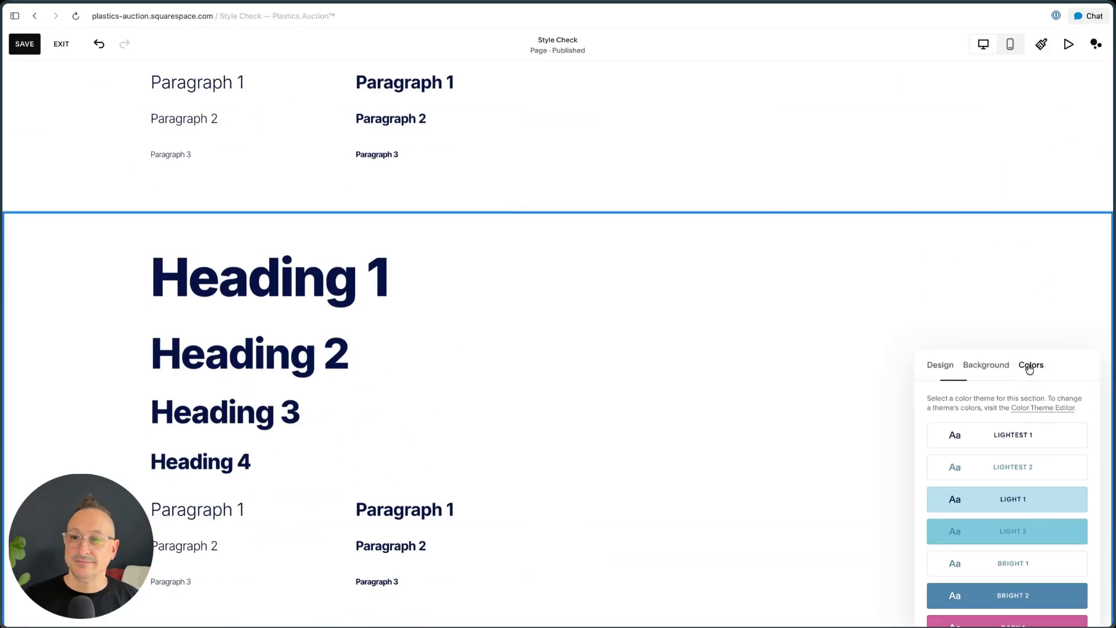
pyautogui.click(1002, 468)
pyautogui.click(901, 242)
pyautogui.scroll(-5, 902, 242)
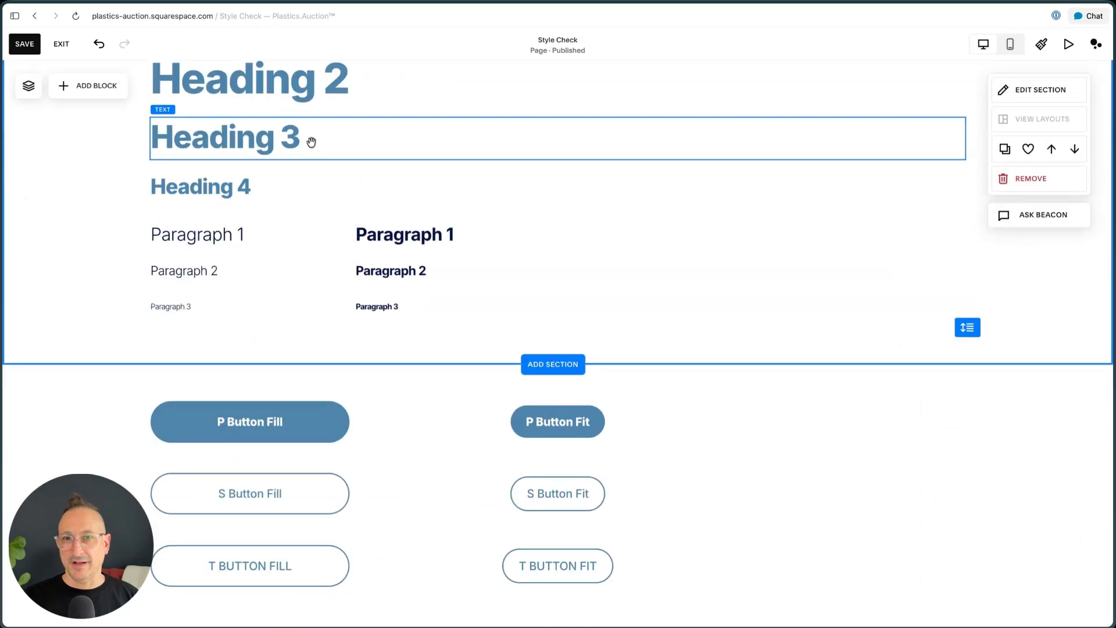
# Duplicate the Lightest 2 text section and apply the Light 1 color theme to the new copy.
pyautogui.scroll(-1, 809, 377)
pyautogui.scroll(-3, 966, 244)
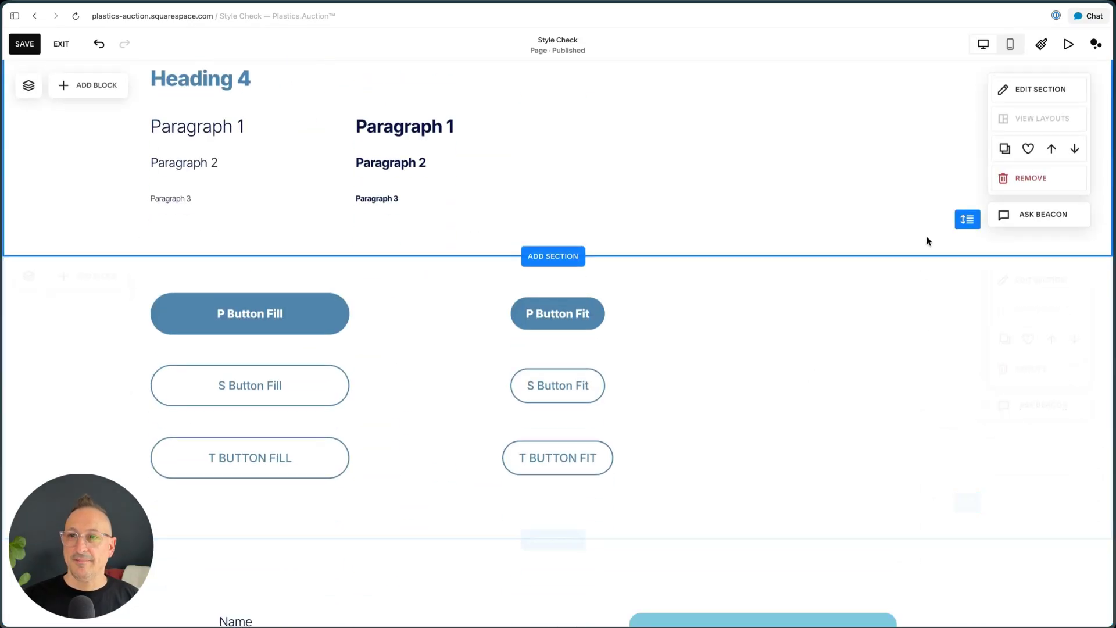
pyautogui.scroll(5, 929, 229)
pyautogui.click(1005, 151)
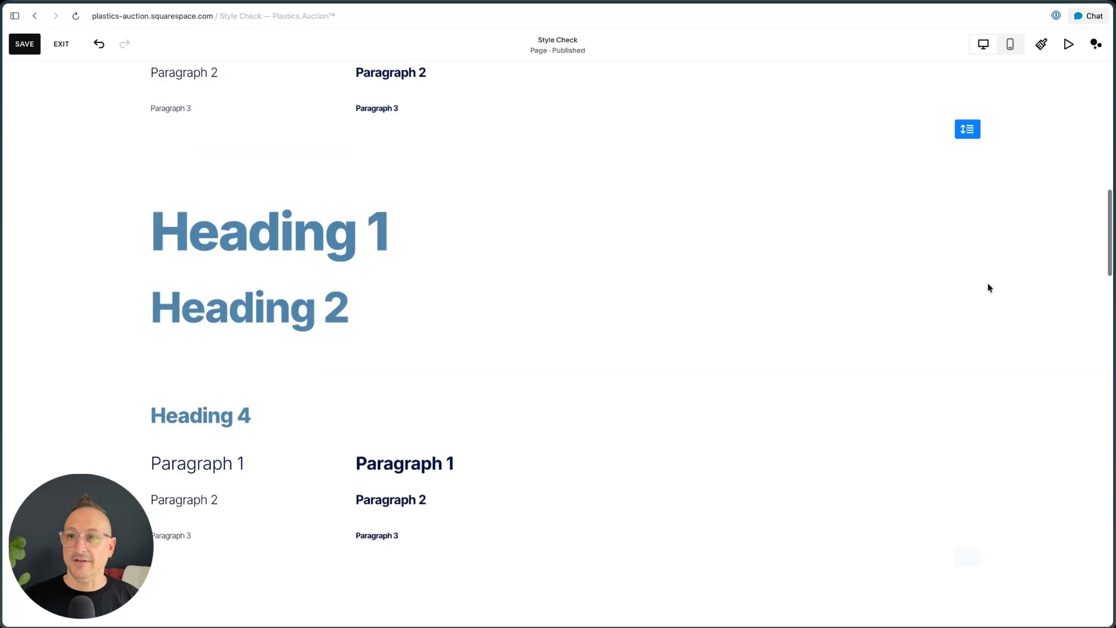
pyautogui.click(1032, 116)
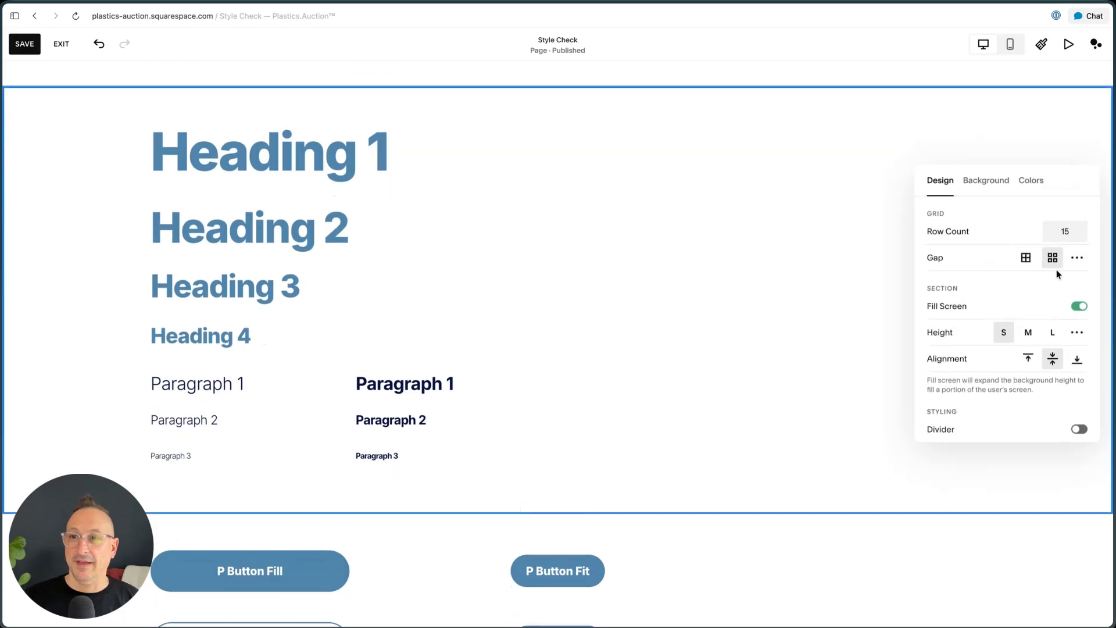
pyautogui.click(1032, 183)
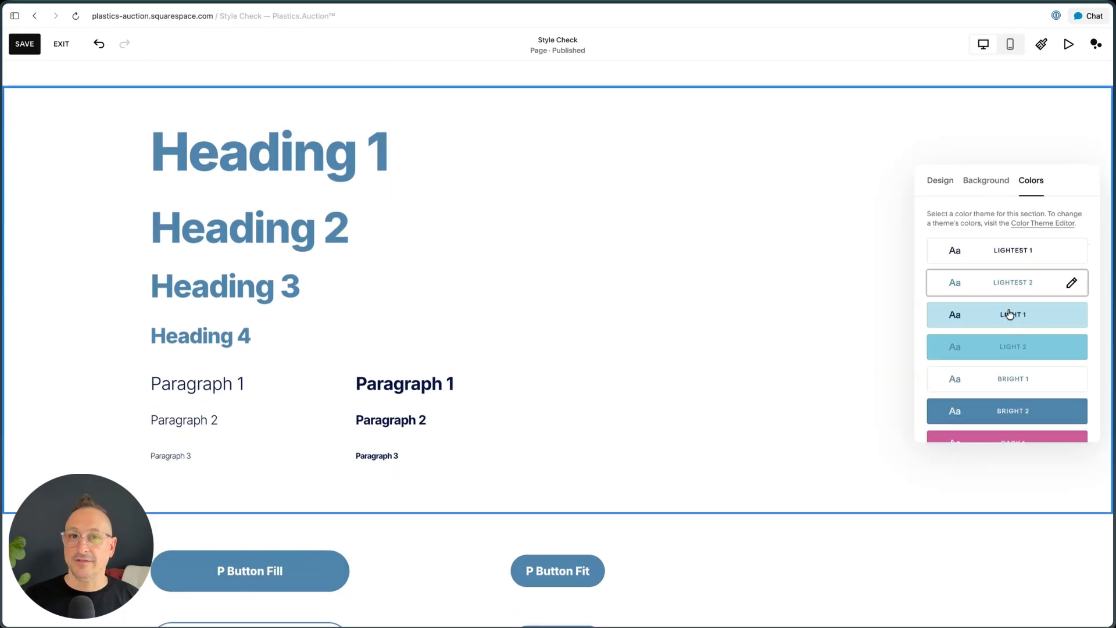
pyautogui.click(1008, 314)
pyautogui.click(971, 121)
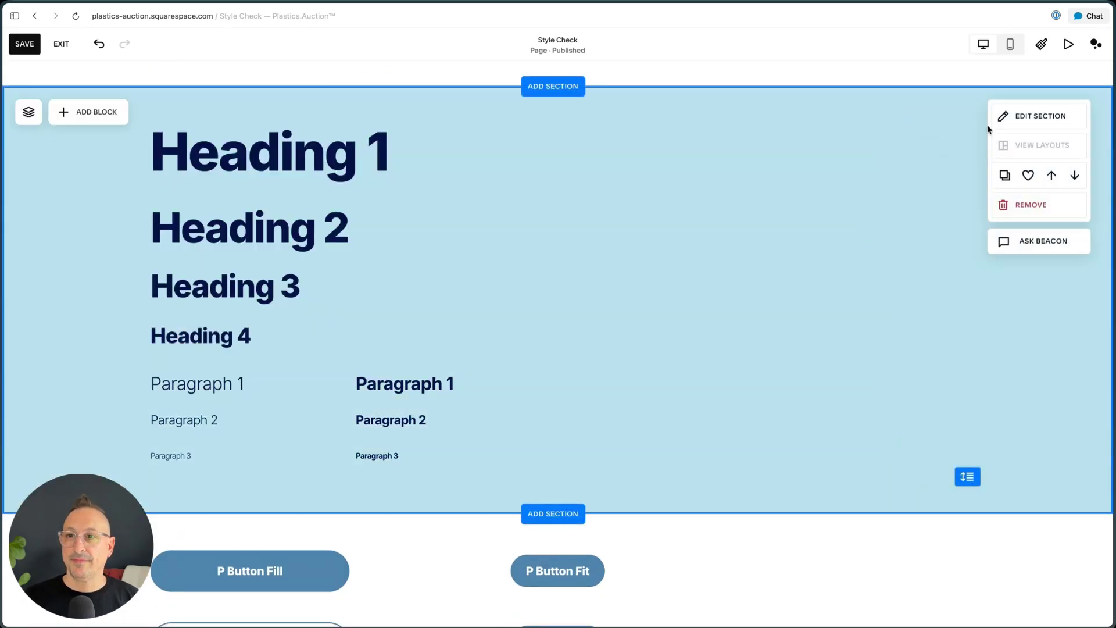
# Duplicate the Light 1 text section and apply the Light 2 color theme to the new copy.
pyautogui.scroll(-5, 982, 249)
pyautogui.scroll(5, 981, 232)
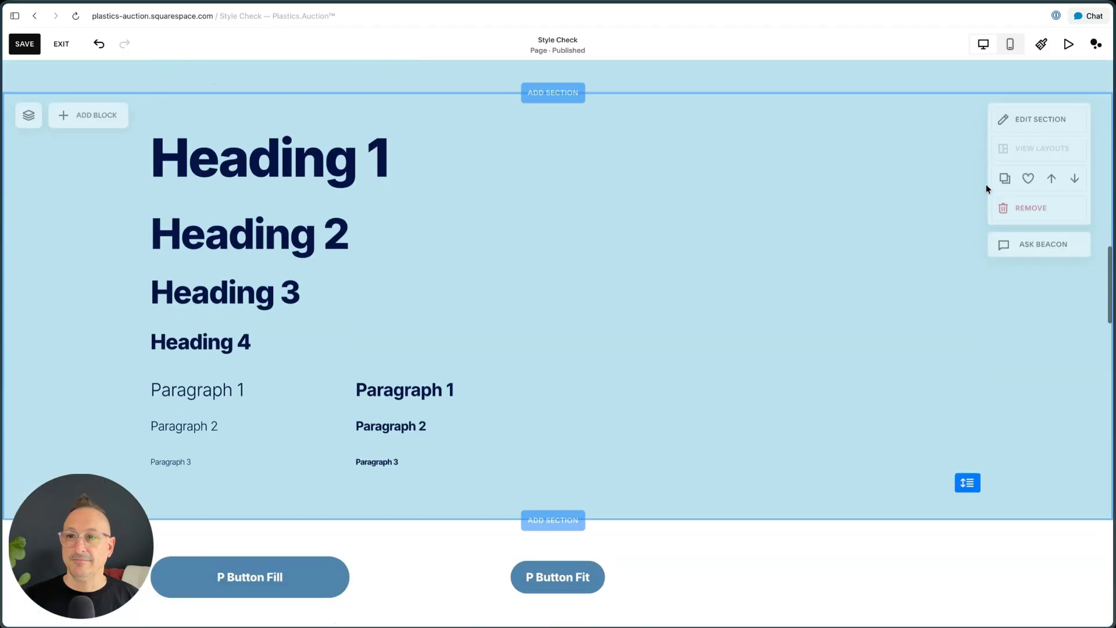
pyautogui.click(1017, 127)
pyautogui.click(1030, 186)
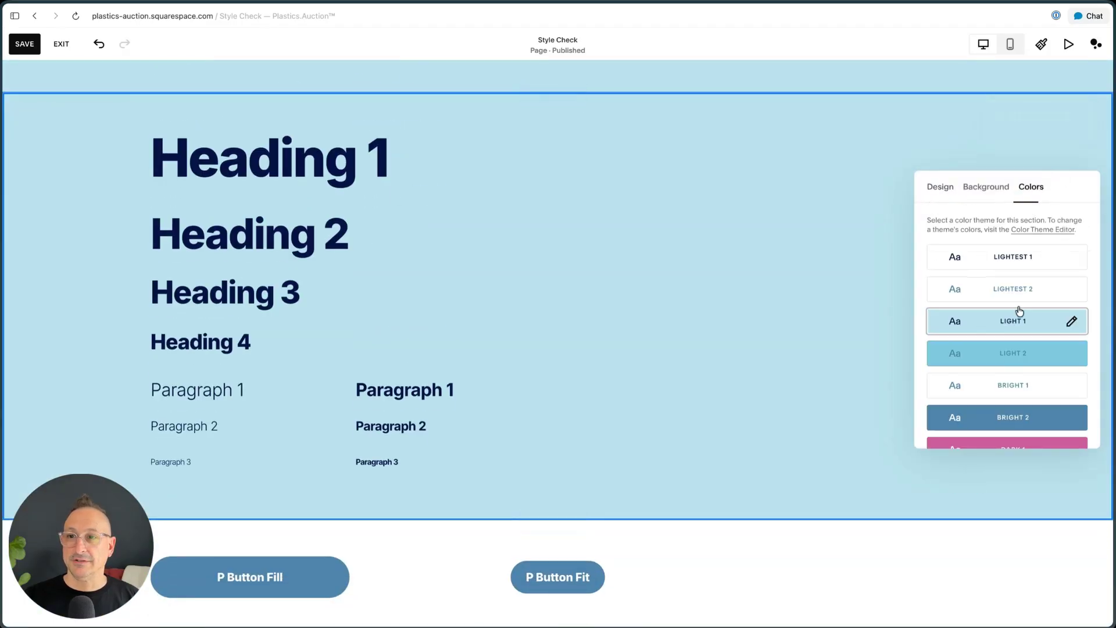
pyautogui.click(997, 348)
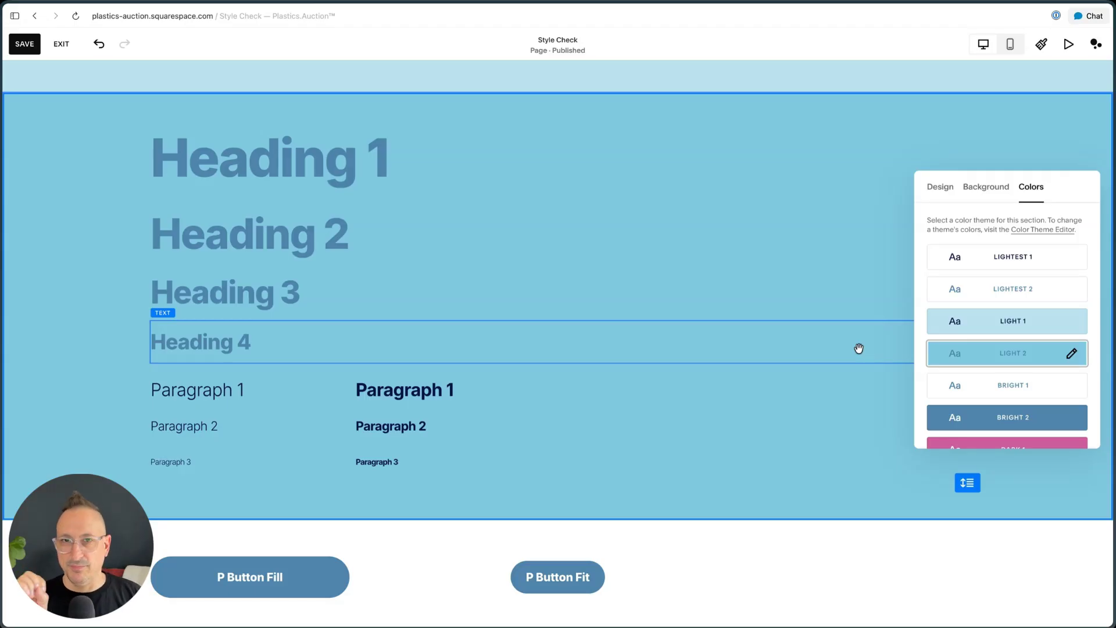
pyautogui.scroll(-1, 1053, 352)
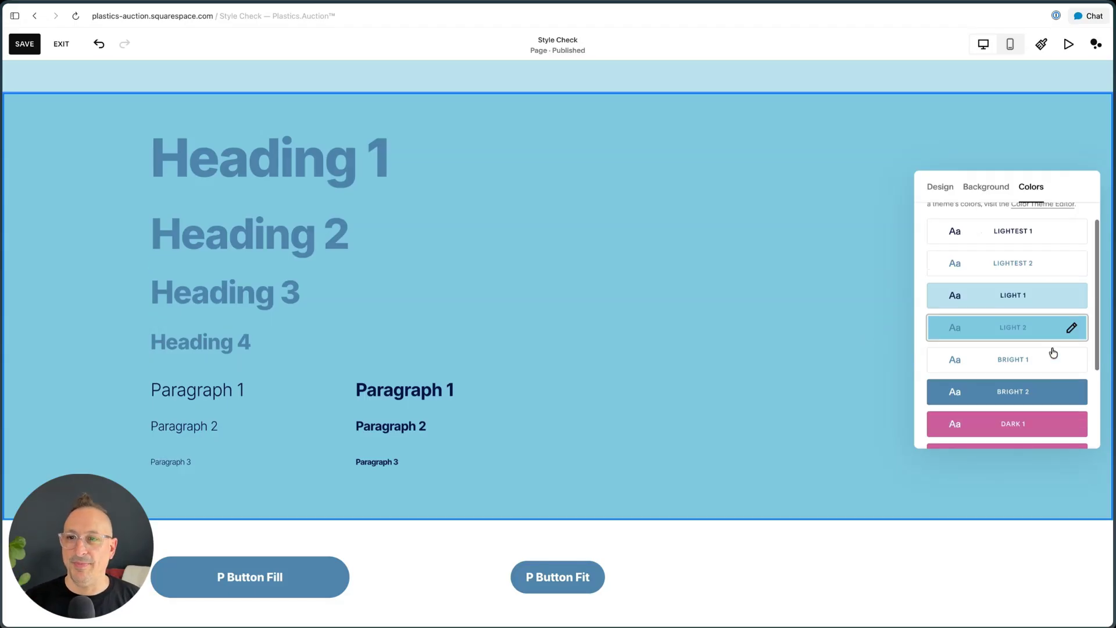
pyautogui.scroll(-5, 1049, 355)
pyautogui.click(864, 420)
# Try the Bright 2 color theme on the original button section and switch it back to Lightest 1.
pyautogui.scroll(-10, 864, 419)
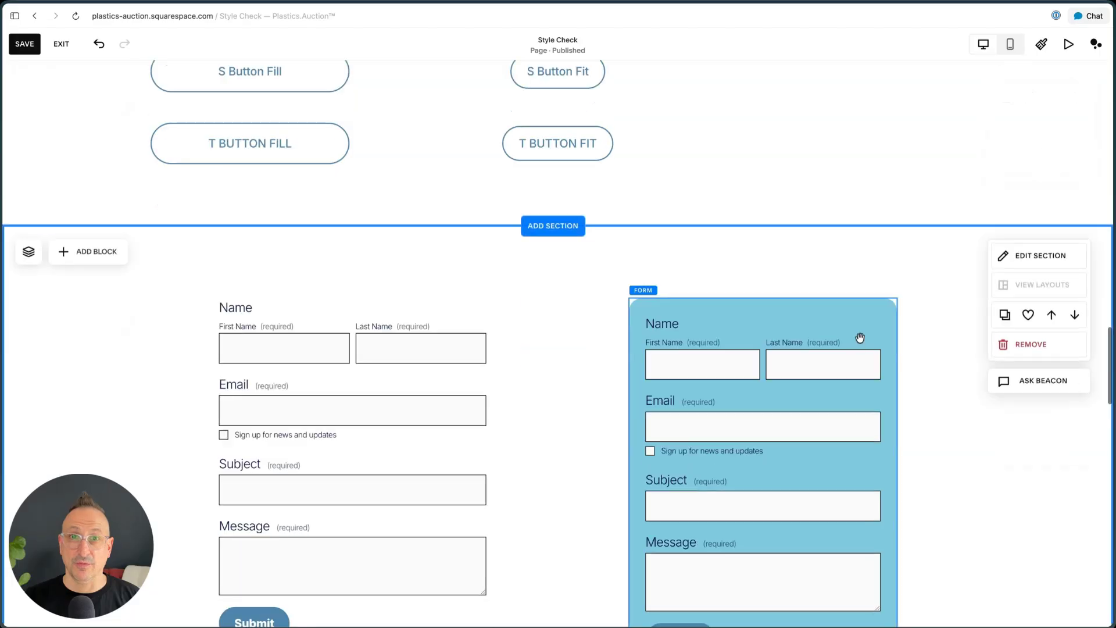
pyautogui.scroll(5, 859, 337)
pyautogui.click(1000, 279)
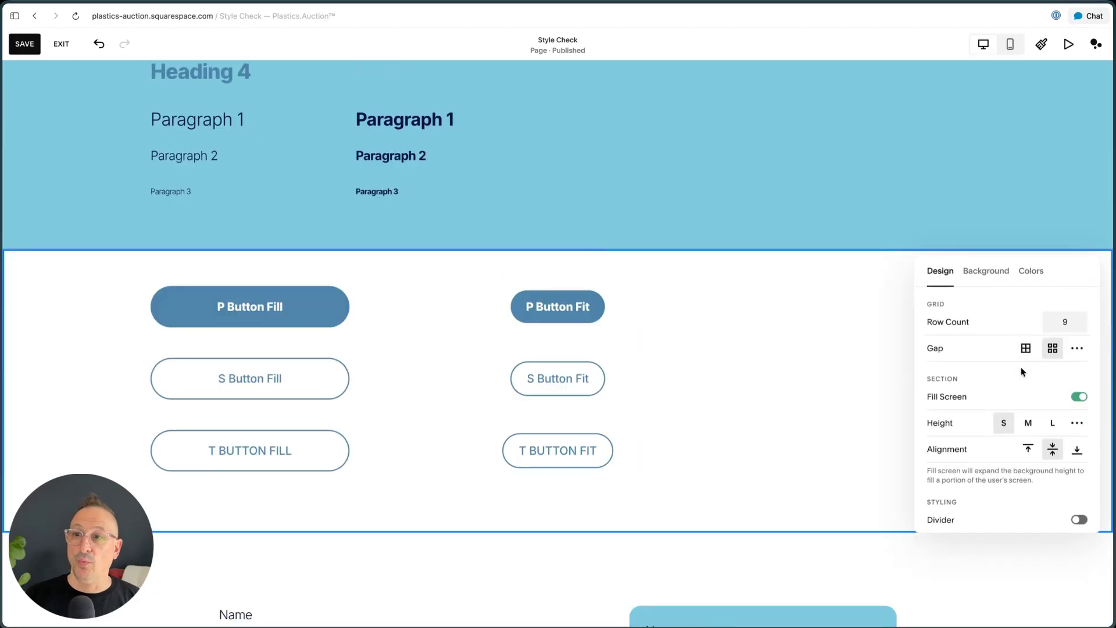
pyautogui.click(1030, 271)
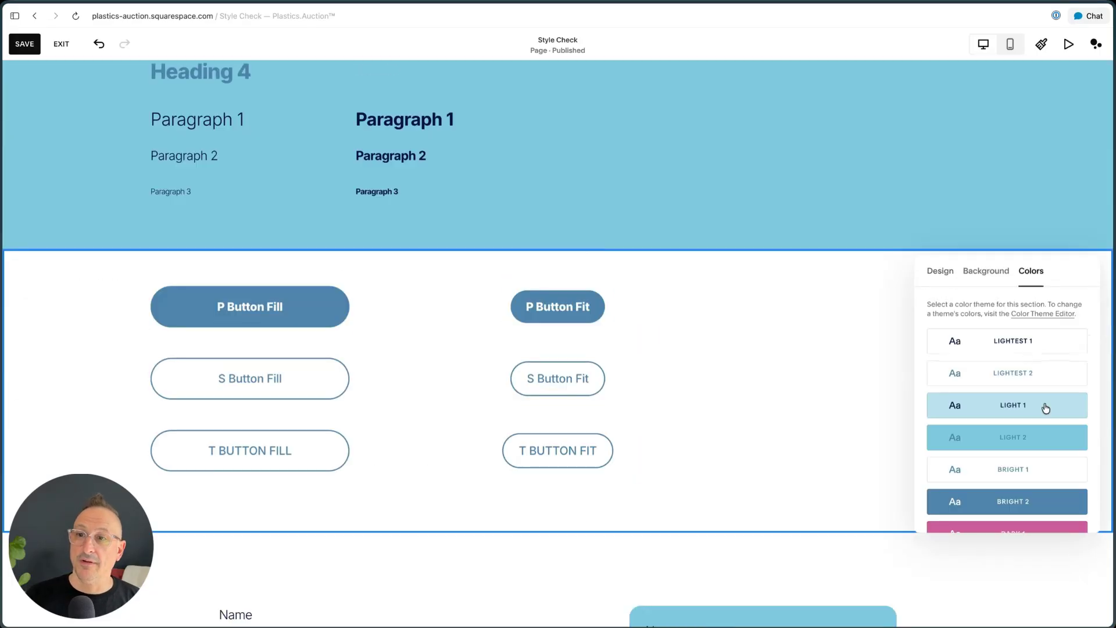
pyautogui.click(1013, 502)
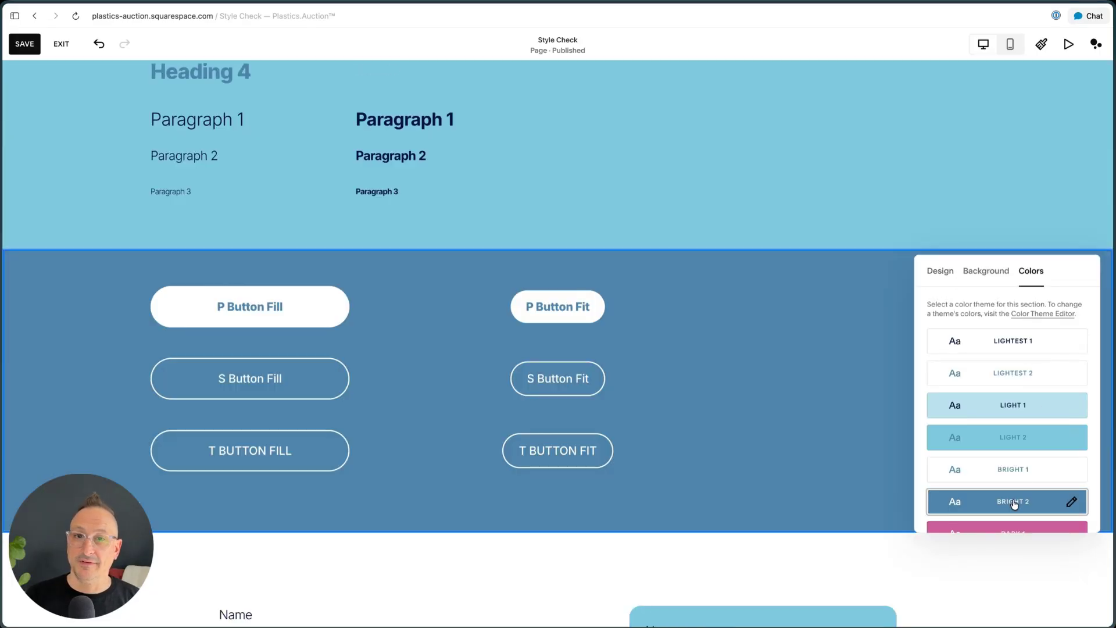
pyautogui.click(1022, 348)
pyautogui.click(868, 342)
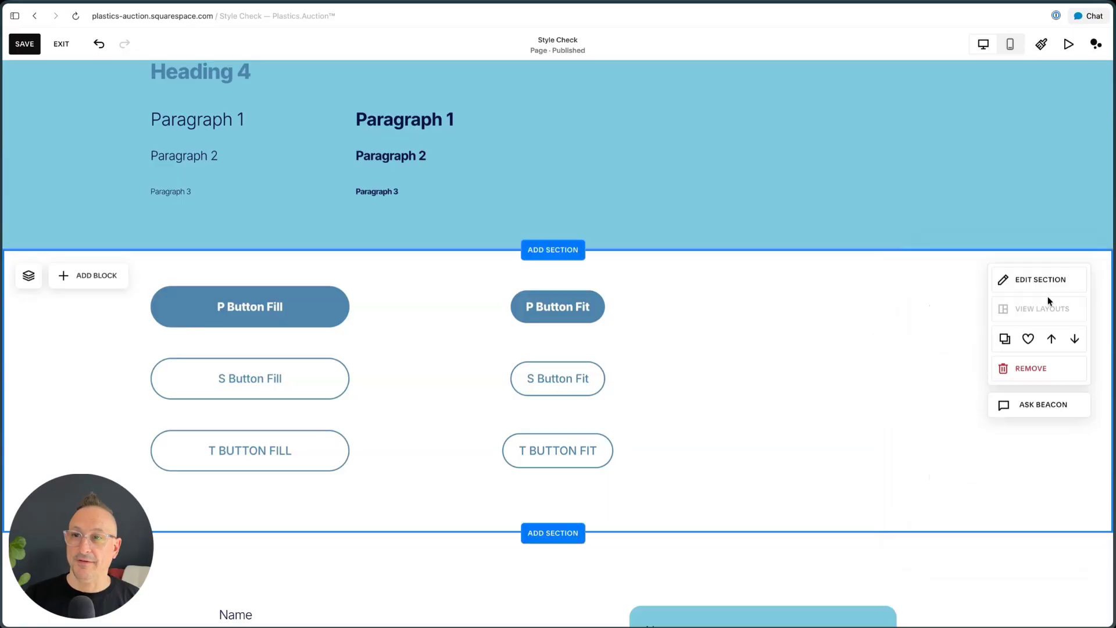
# Duplicate the button section and apply the Light 1 color theme to the copy.
pyautogui.click(1006, 339)
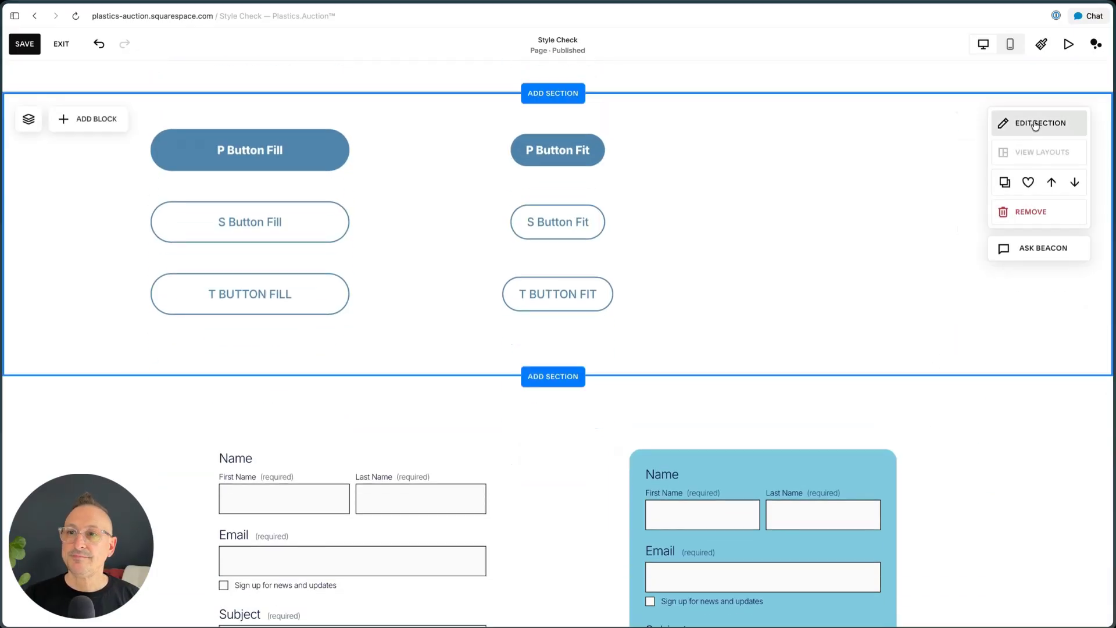
pyautogui.click(1023, 135)
pyautogui.click(1038, 115)
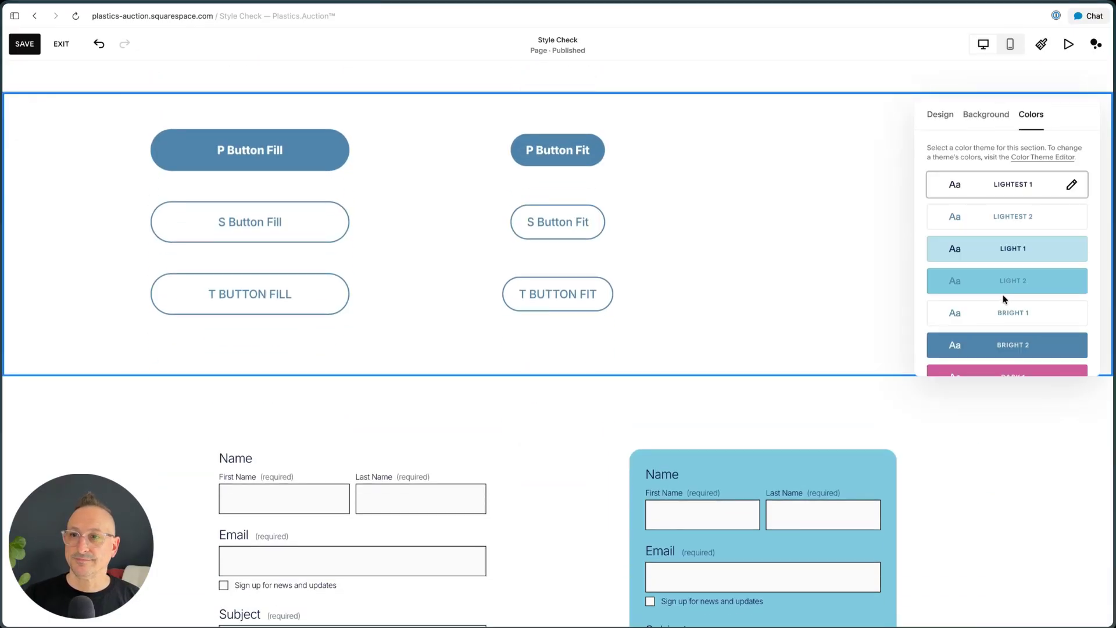
pyautogui.click(986, 250)
# Duplicate the form section and apply the Darkest 1 color theme to the copy.
pyautogui.scroll(-4, 849, 235)
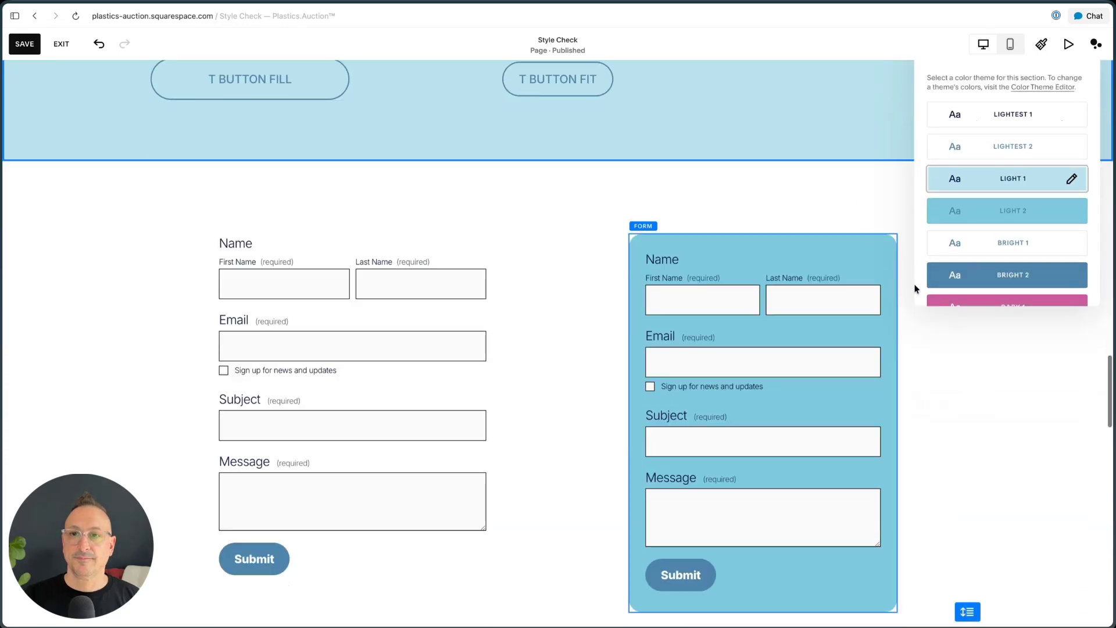
pyautogui.click(802, 199)
pyautogui.click(1040, 197)
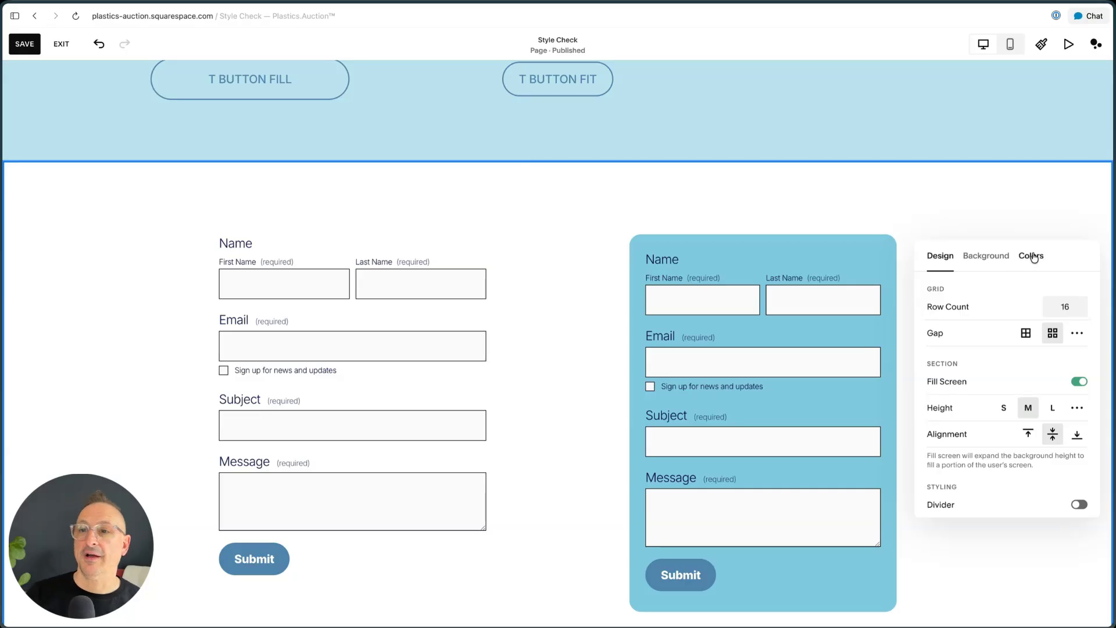
pyautogui.click(998, 195)
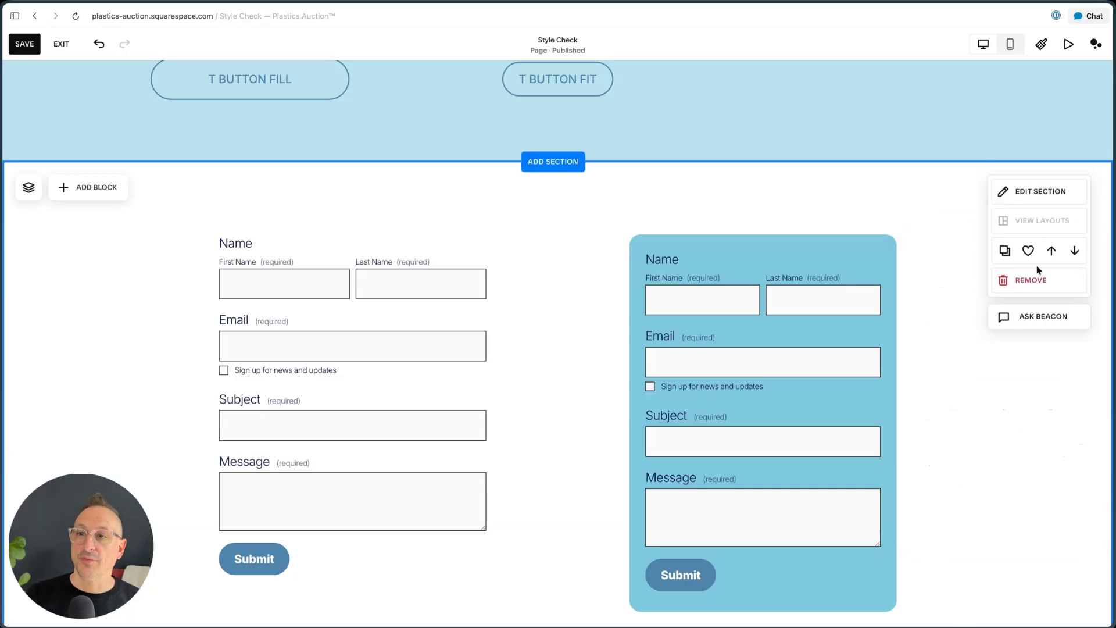
pyautogui.click(1004, 251)
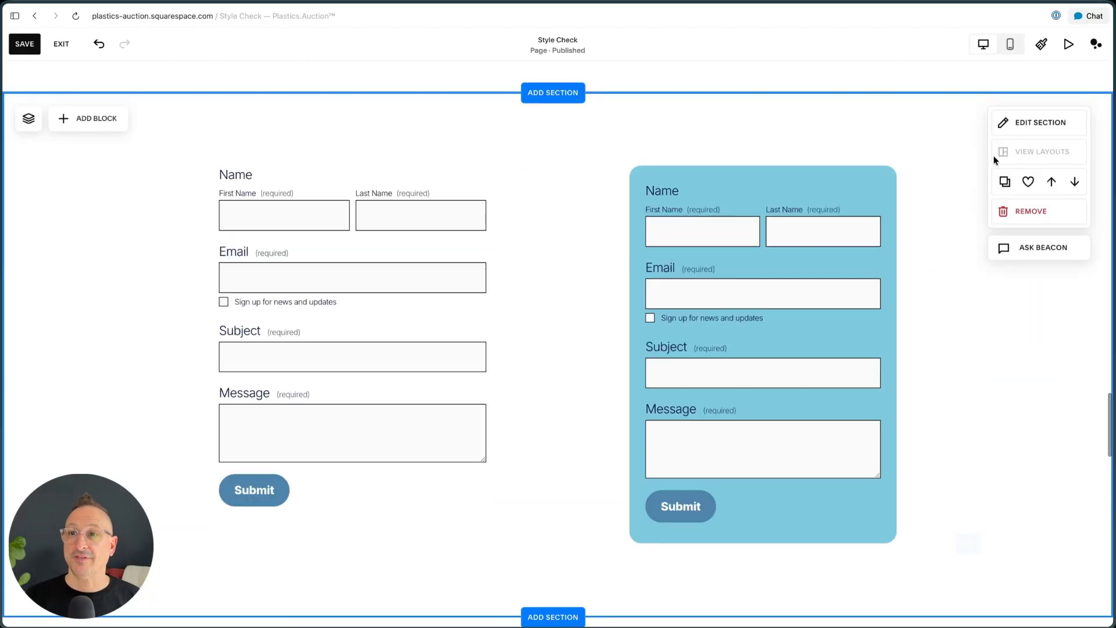
pyautogui.click(1003, 123)
pyautogui.click(1032, 186)
pyautogui.scroll(-5, 1021, 256)
pyautogui.click(1001, 365)
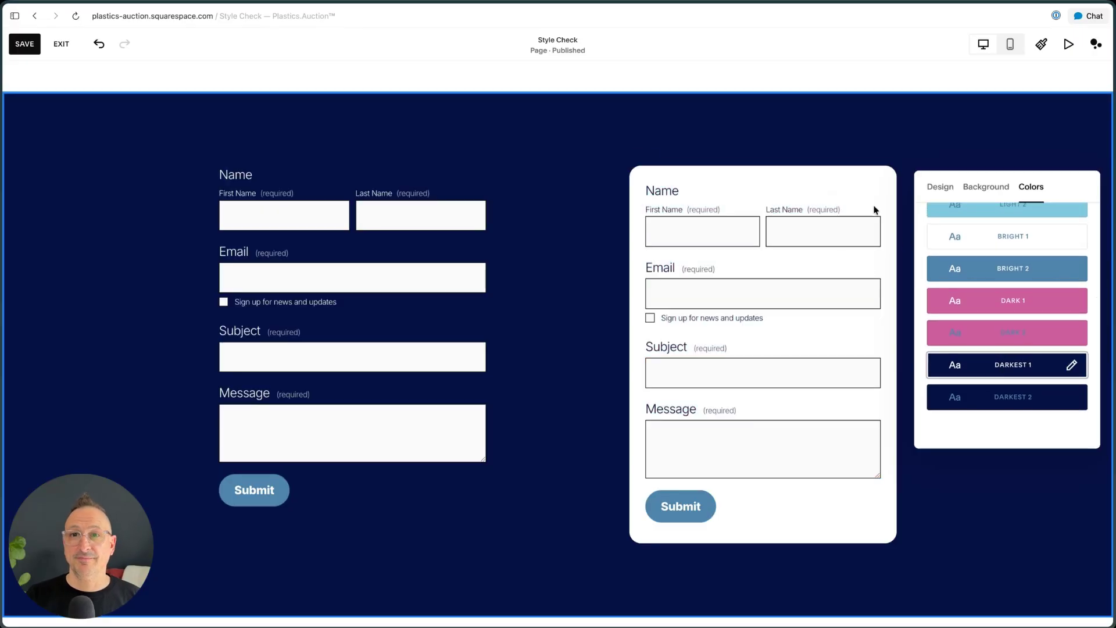
pyautogui.scroll(6, 856, 187)
pyautogui.scroll(-9, 856, 187)
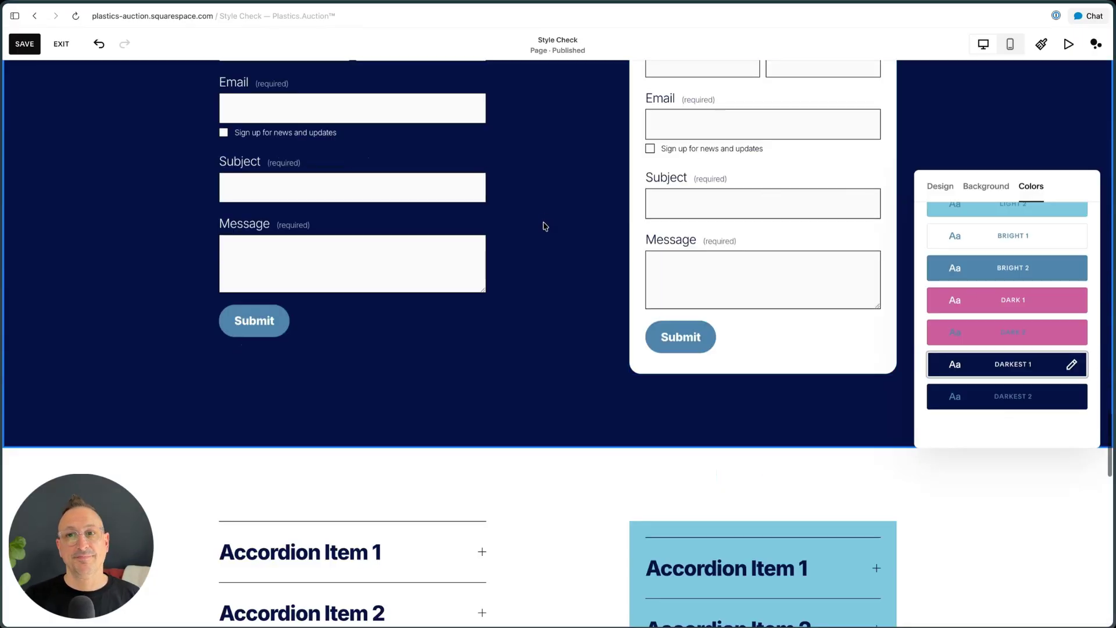
pyautogui.click(545, 226)
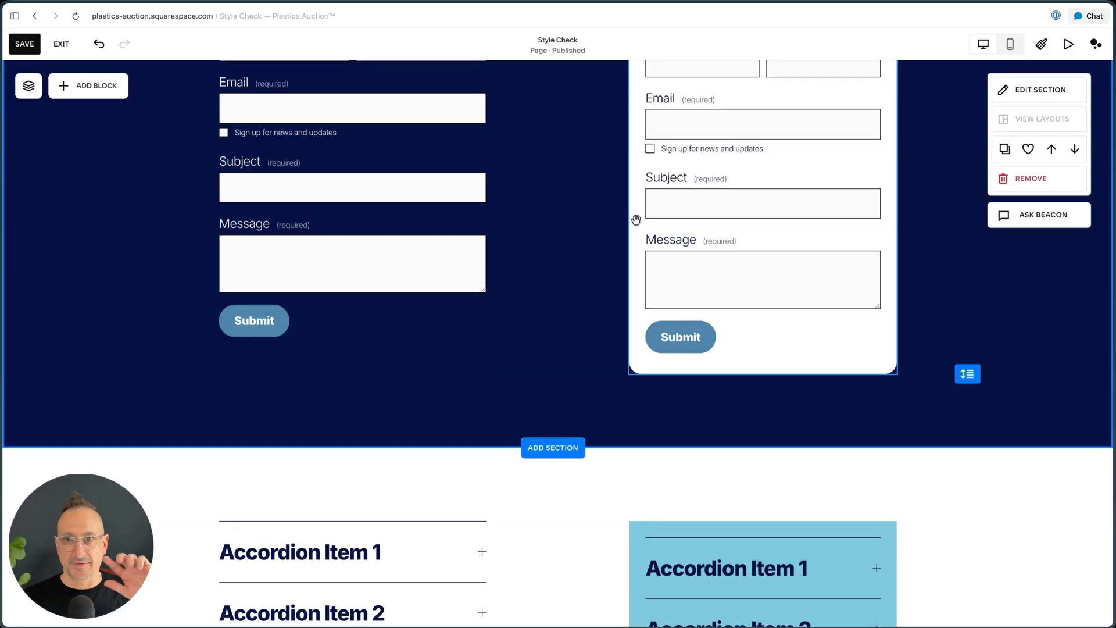
# Duplicate the accordion section below the Darkest 1 form section.
pyautogui.scroll(-2, 640, 221)
pyautogui.scroll(-5, 640, 221)
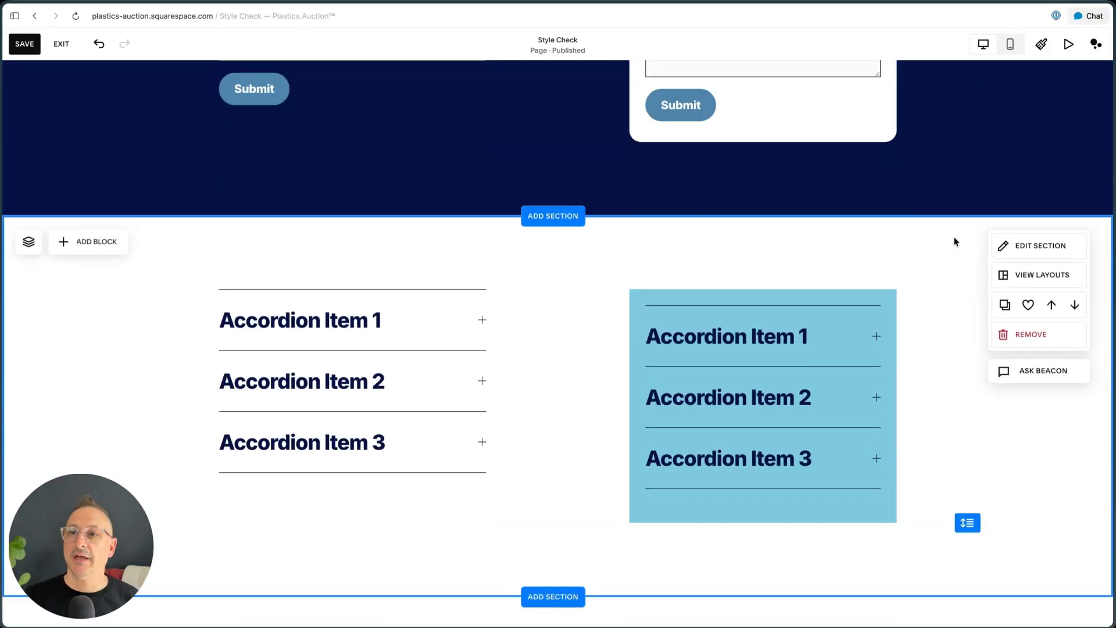
pyautogui.click(1004, 304)
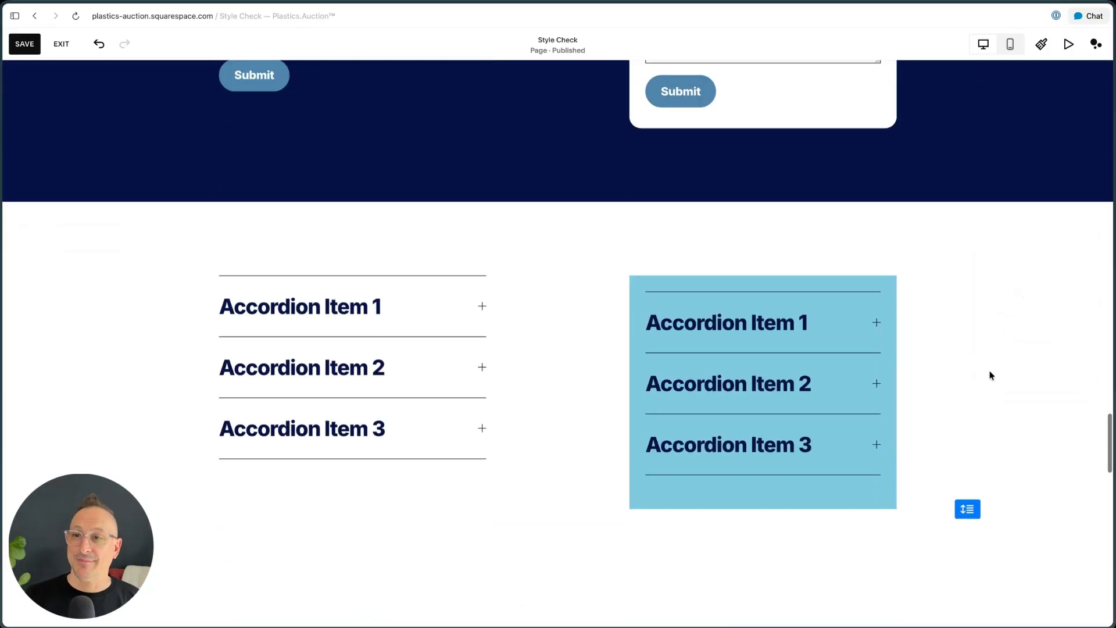
pyautogui.scroll(-1, 978, 397)
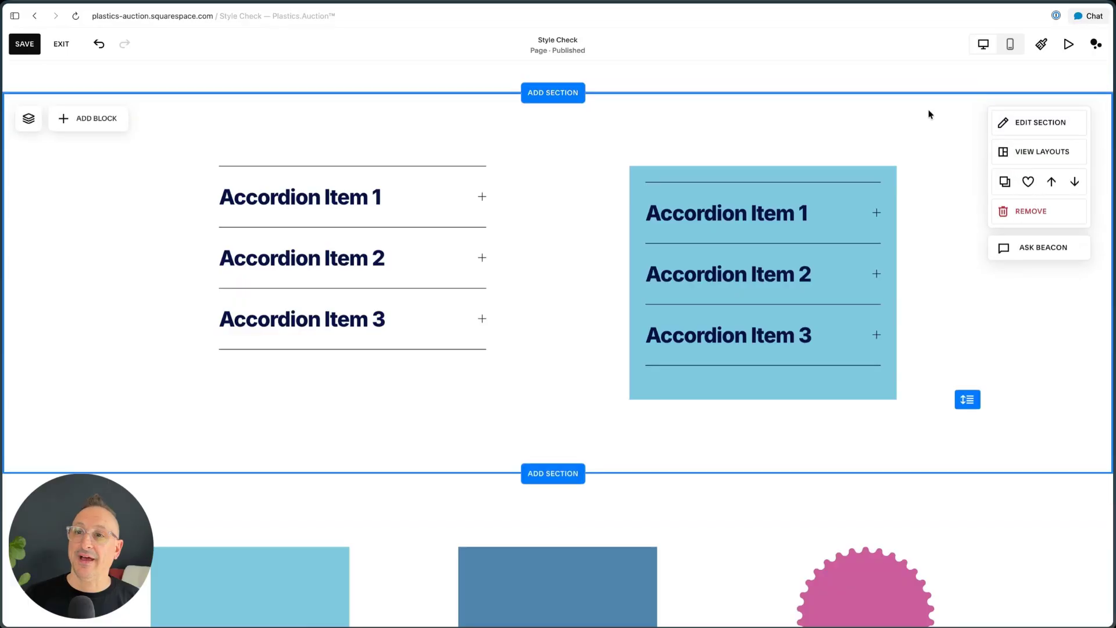
# Preview the Bright 2 and Dark 1 color themes on the duplicated accordion section and settle on Darkest 1.
pyautogui.click(1002, 122)
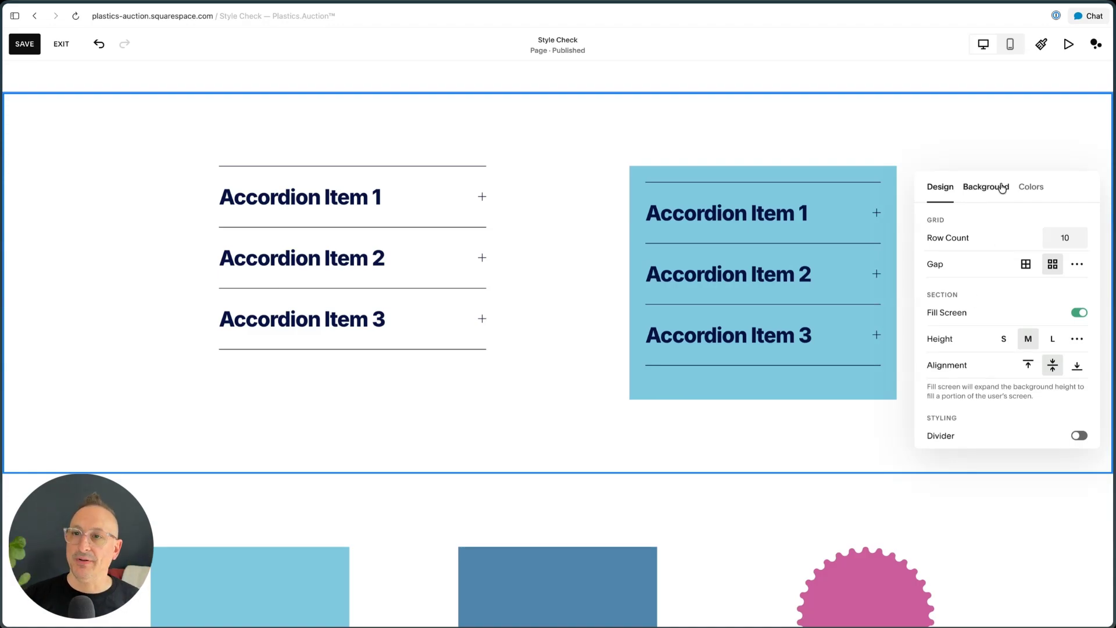
pyautogui.click(1031, 186)
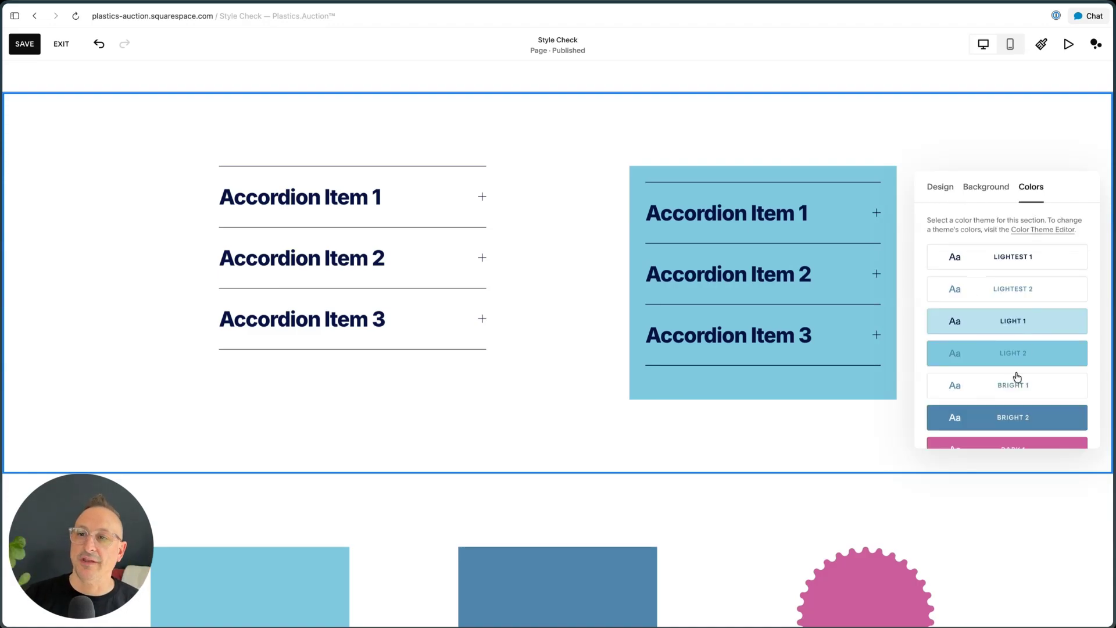
pyautogui.scroll(-3, 1016, 377)
pyautogui.click(1018, 268)
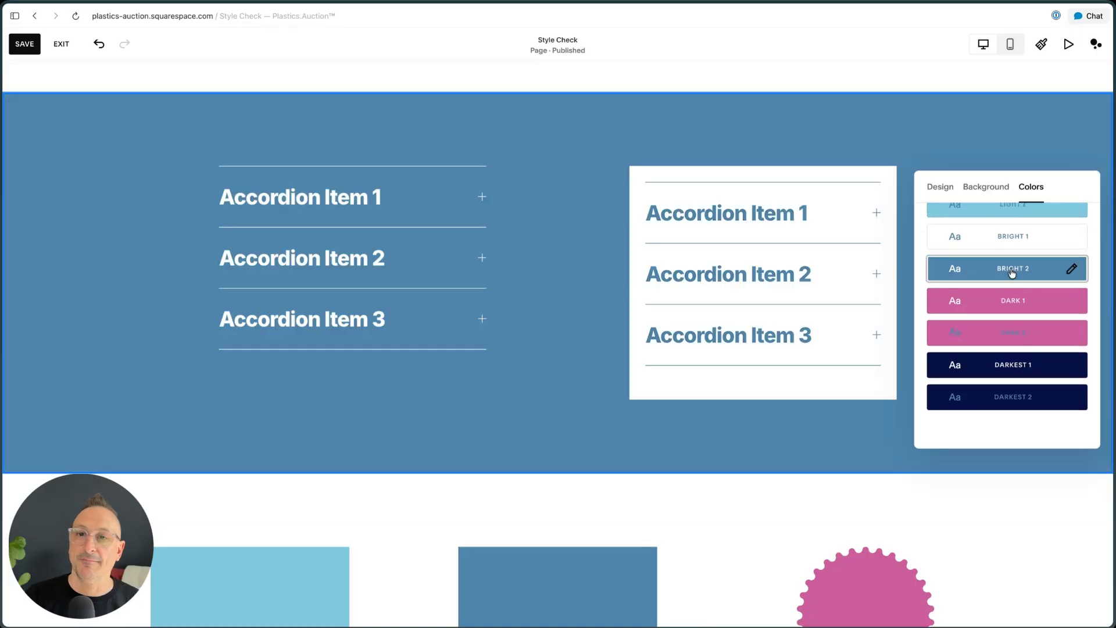
pyautogui.click(1020, 364)
pyautogui.click(1019, 303)
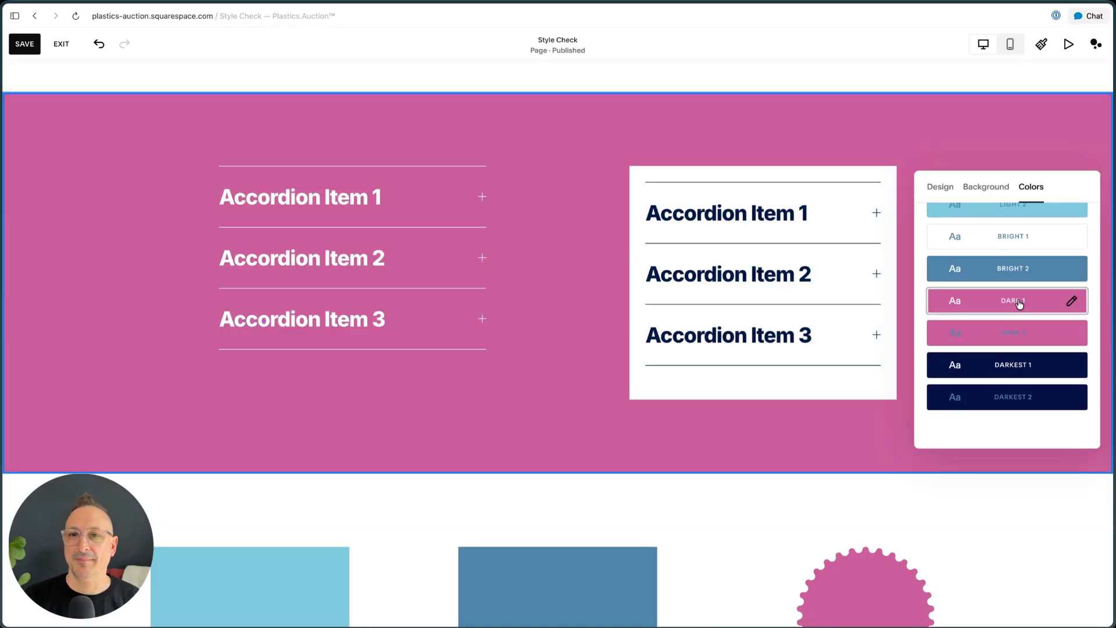
pyautogui.click(996, 366)
pyautogui.click(548, 413)
# Duplicate the shapes section and apply the Darkest 1 color theme to the copy.
pyautogui.scroll(-6, 732, 301)
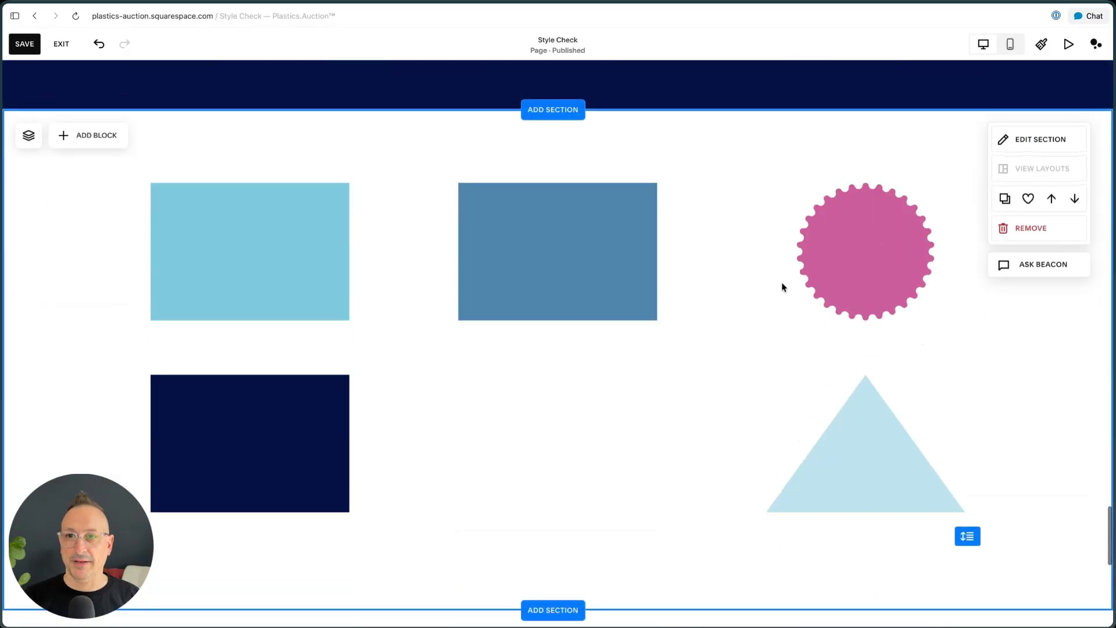
pyautogui.click(1004, 198)
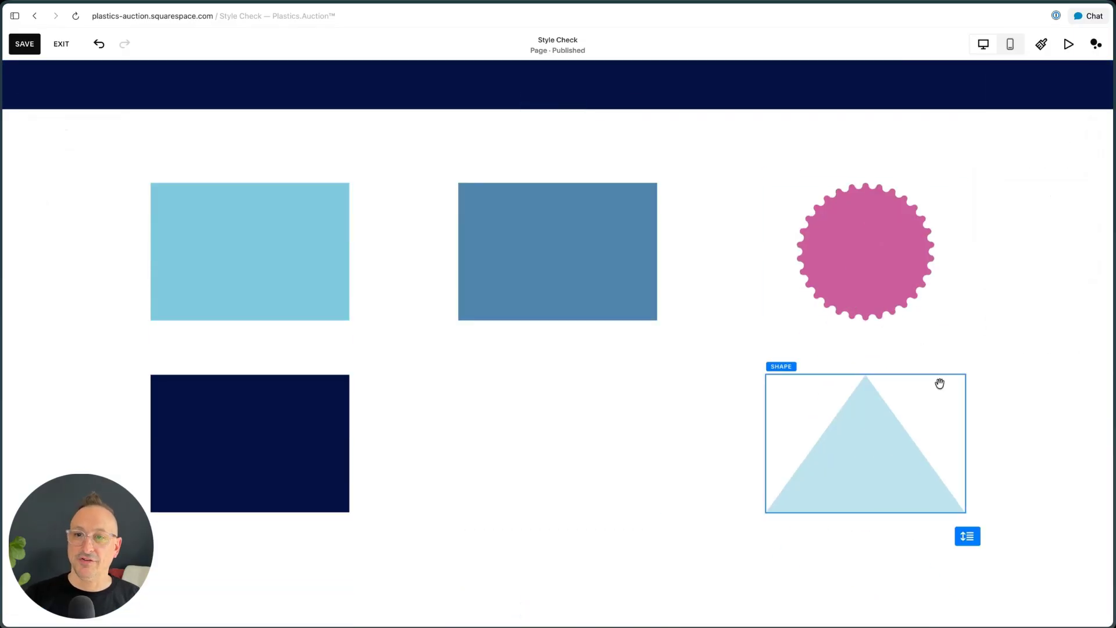
pyautogui.click(1034, 129)
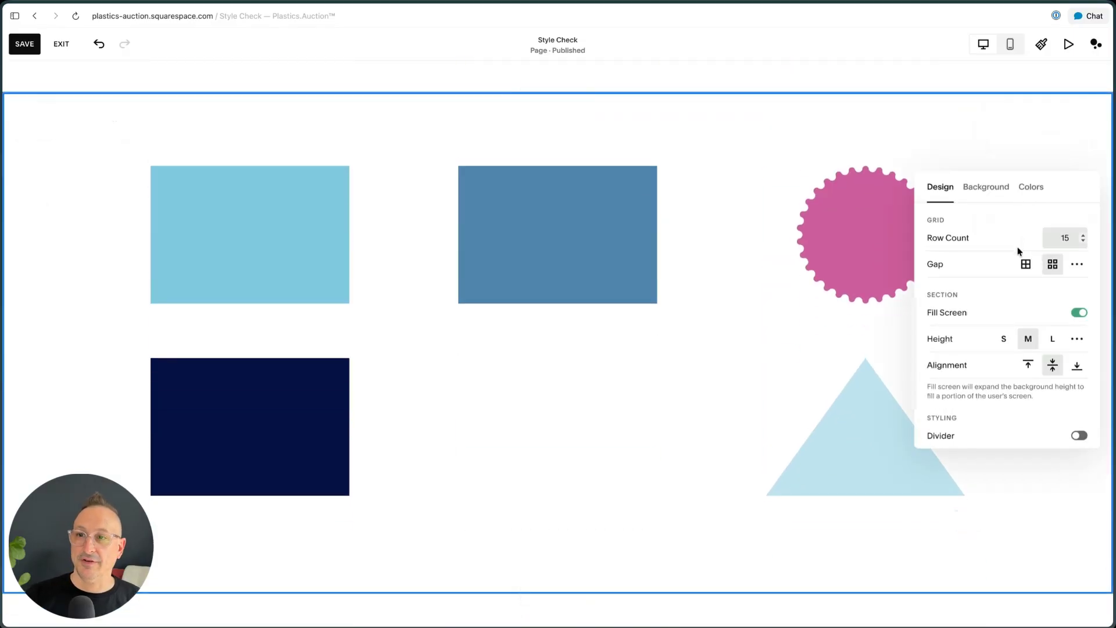
pyautogui.click(1031, 187)
pyautogui.scroll(-5, 1011, 314)
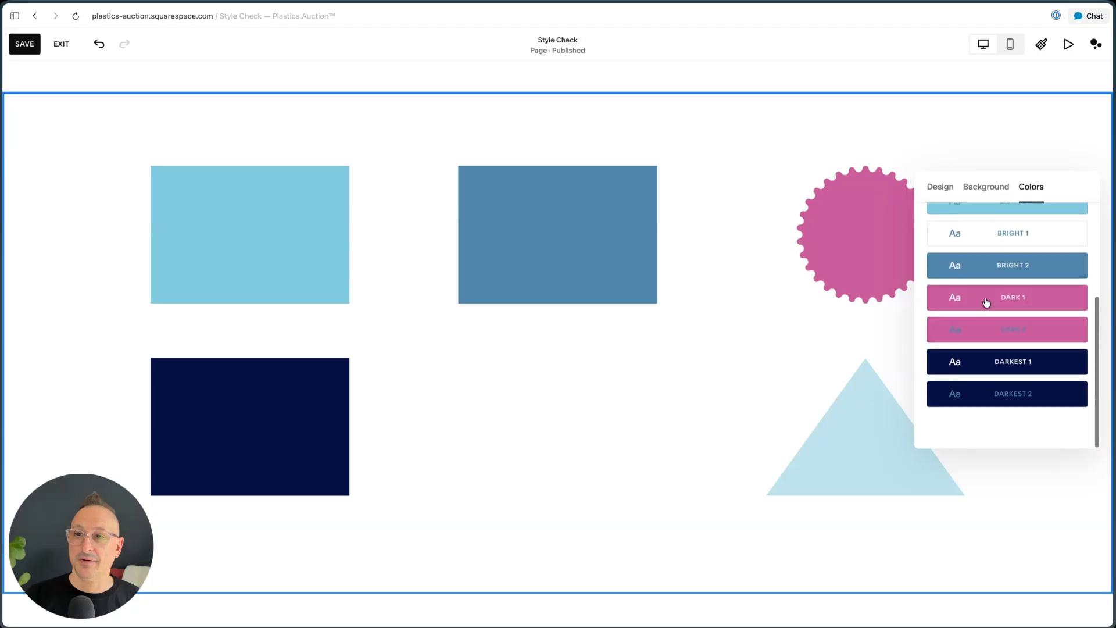
pyautogui.click(1004, 376)
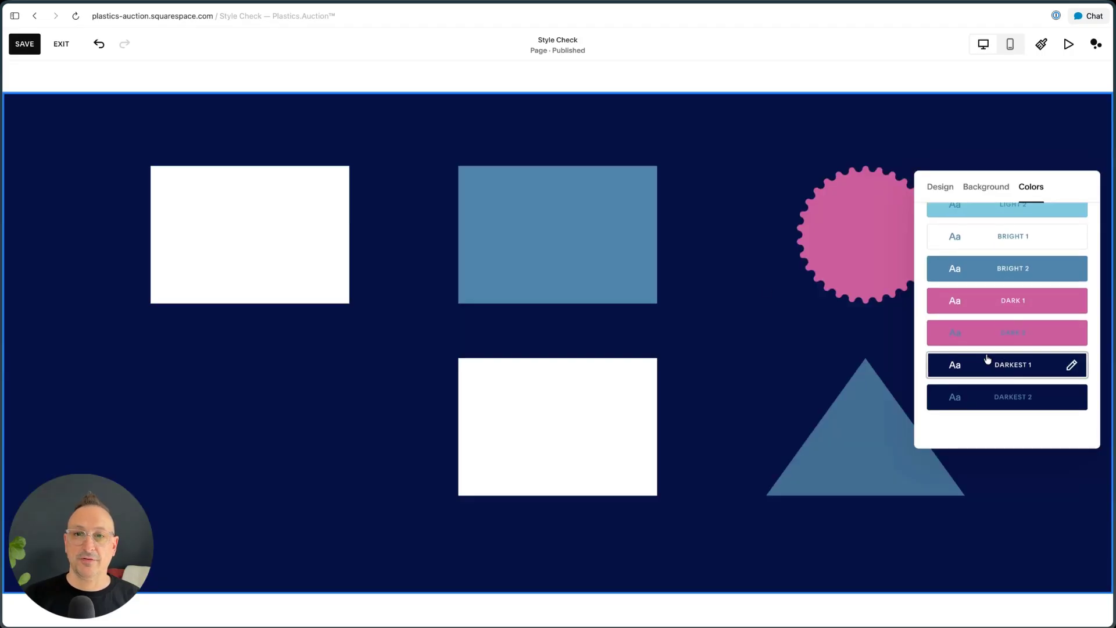
pyautogui.click(704, 186)
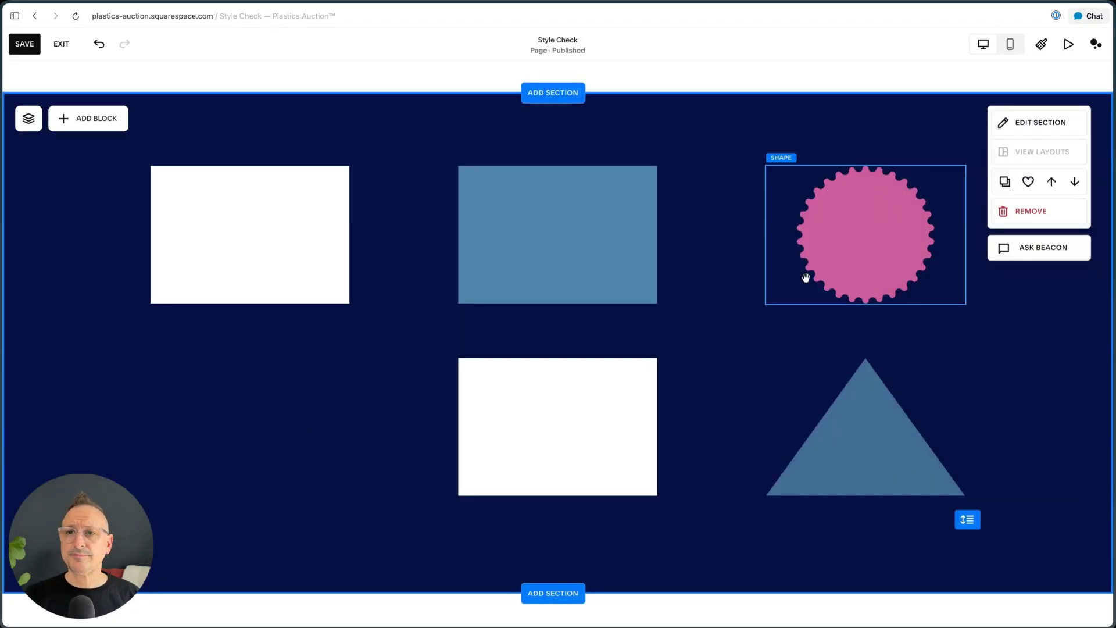
# Save the Style Check page and open the Site Styles settings.
pyautogui.scroll(20, 802, 276)
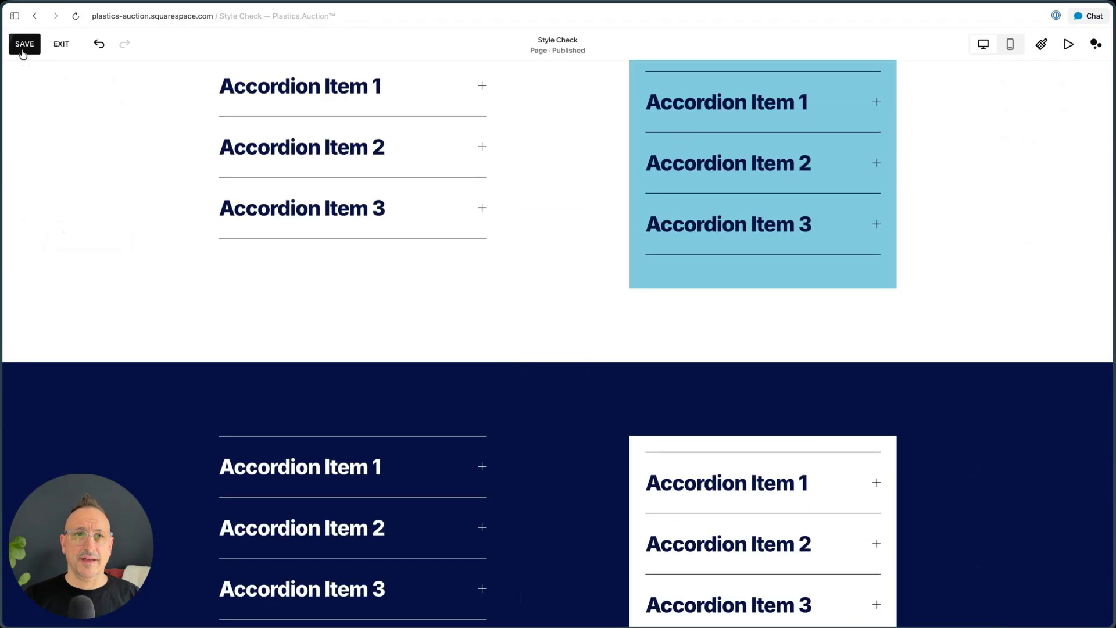
pyautogui.click(23, 51)
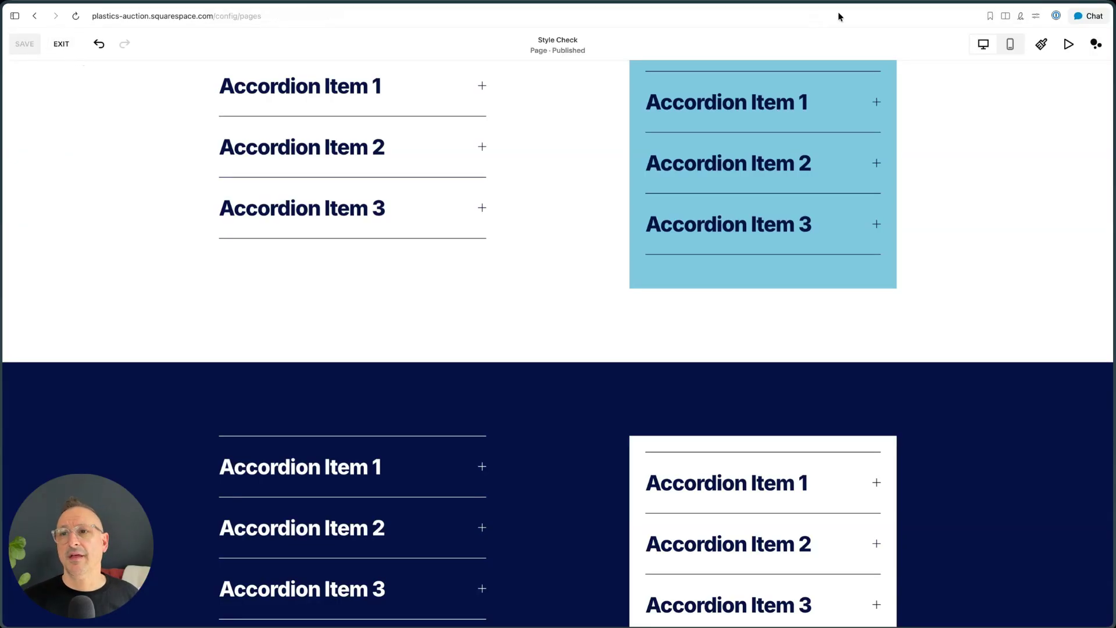
pyautogui.scroll(20, 939, 198)
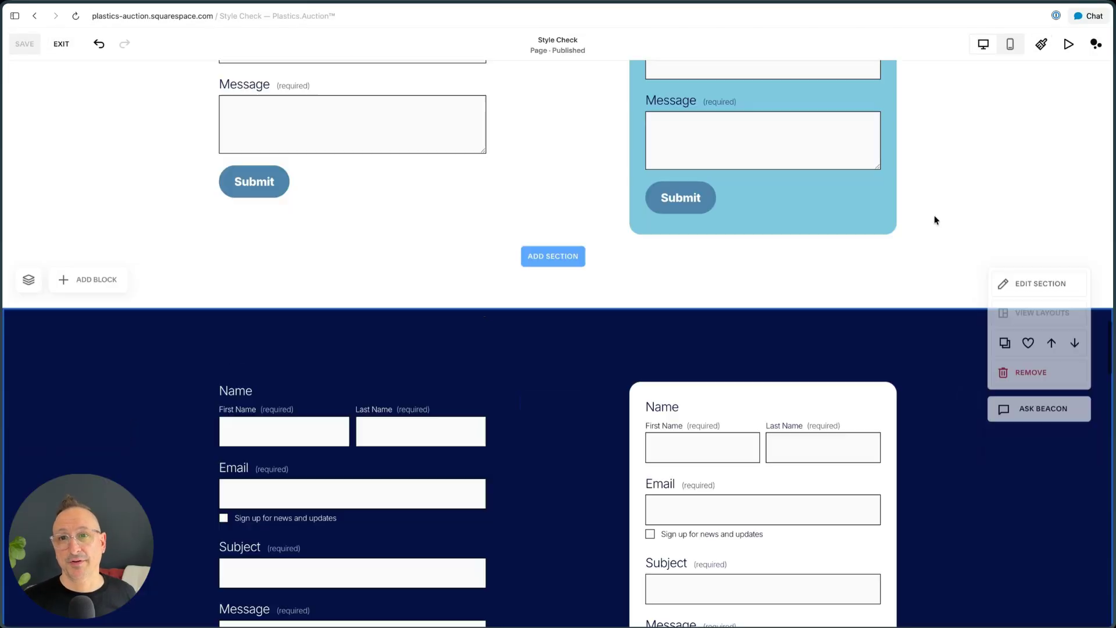
pyautogui.scroll(8, 948, 116)
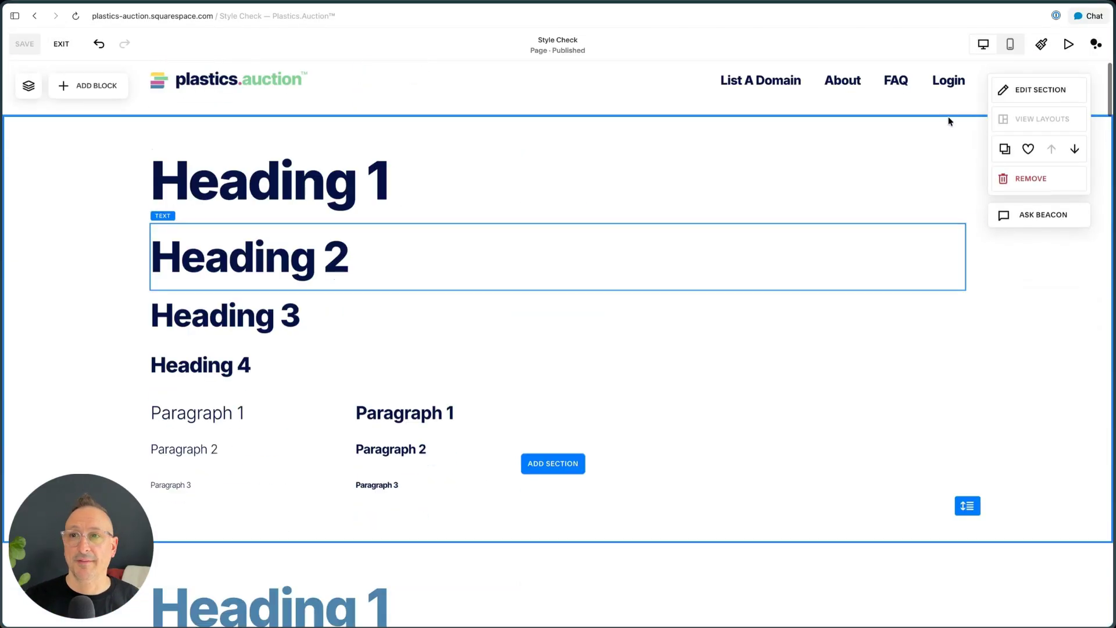
pyautogui.click(1040, 45)
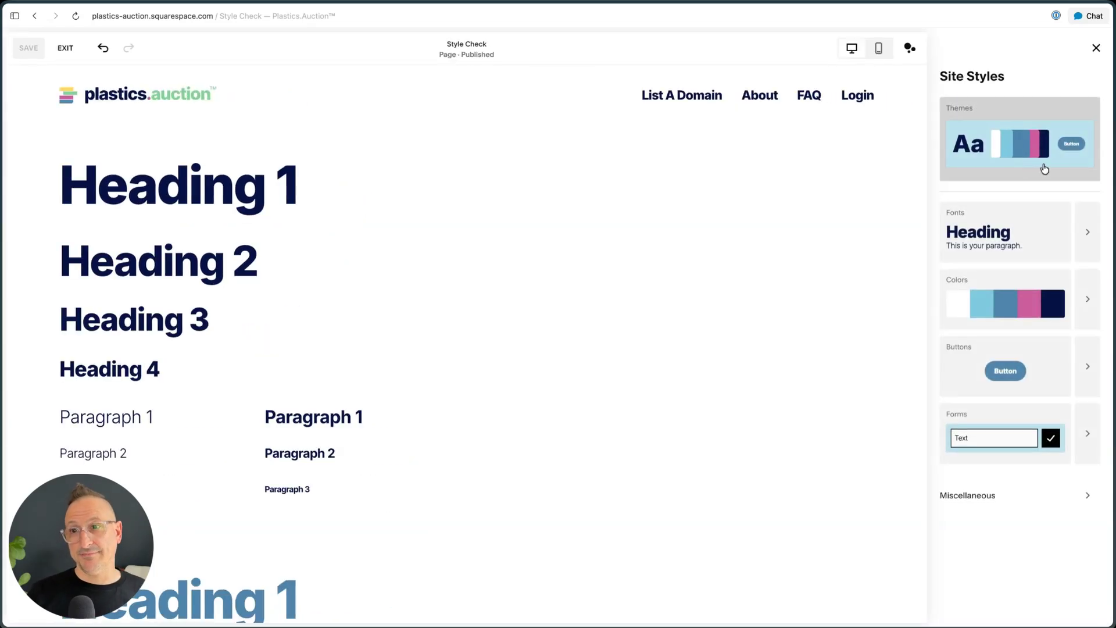
pyautogui.scroll(-1, 666, 271)
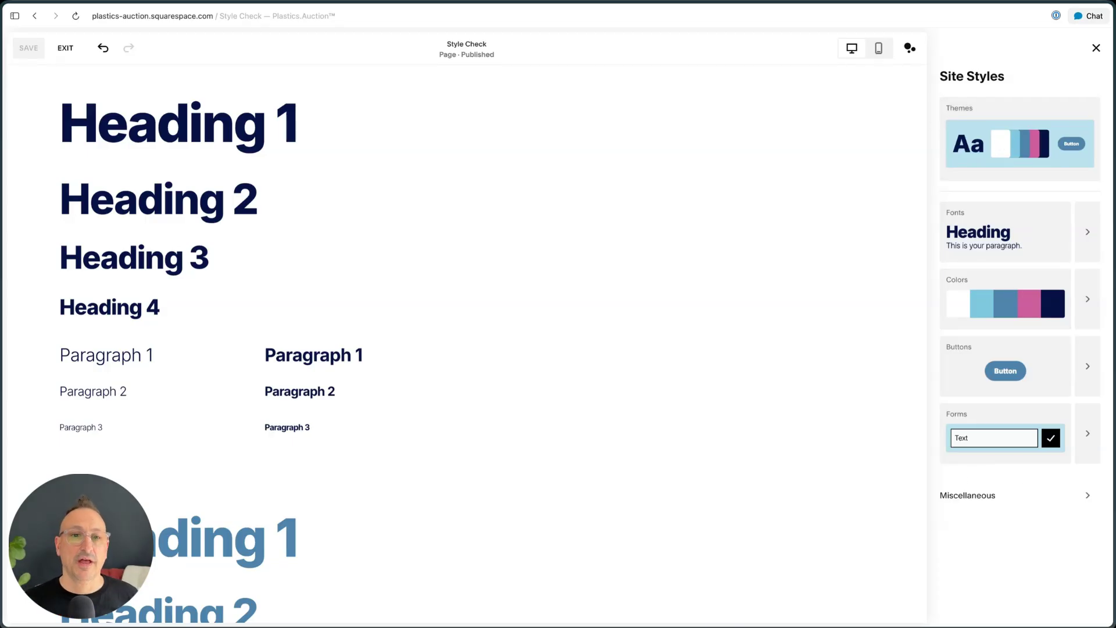
pyautogui.scroll(-7, 266, 299)
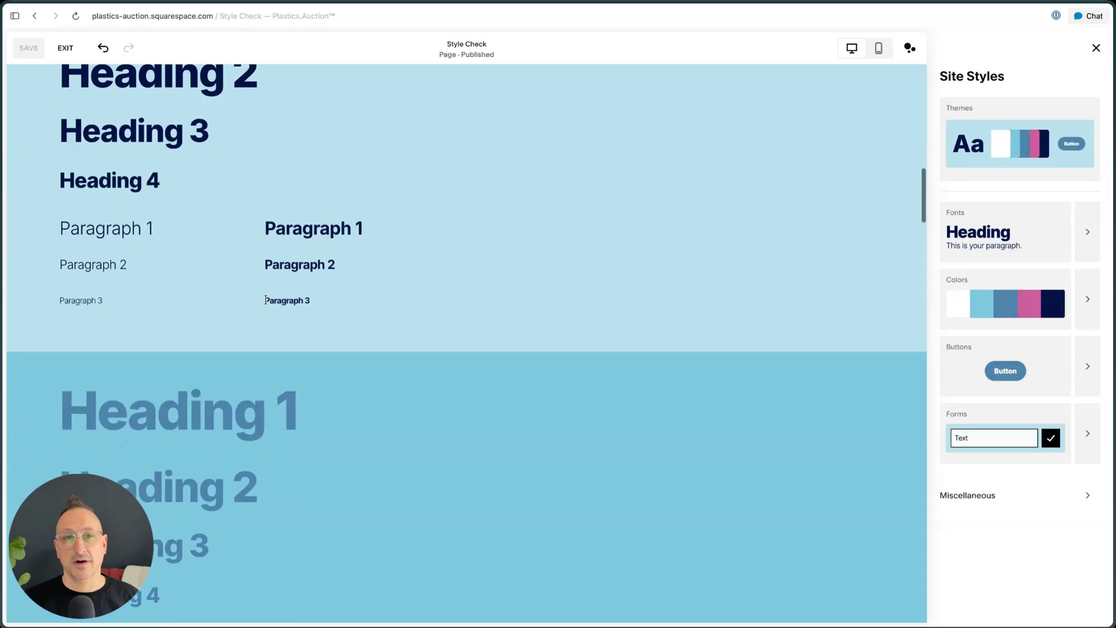
pyautogui.scroll(-5, 266, 301)
pyautogui.scroll(15, 264, 299)
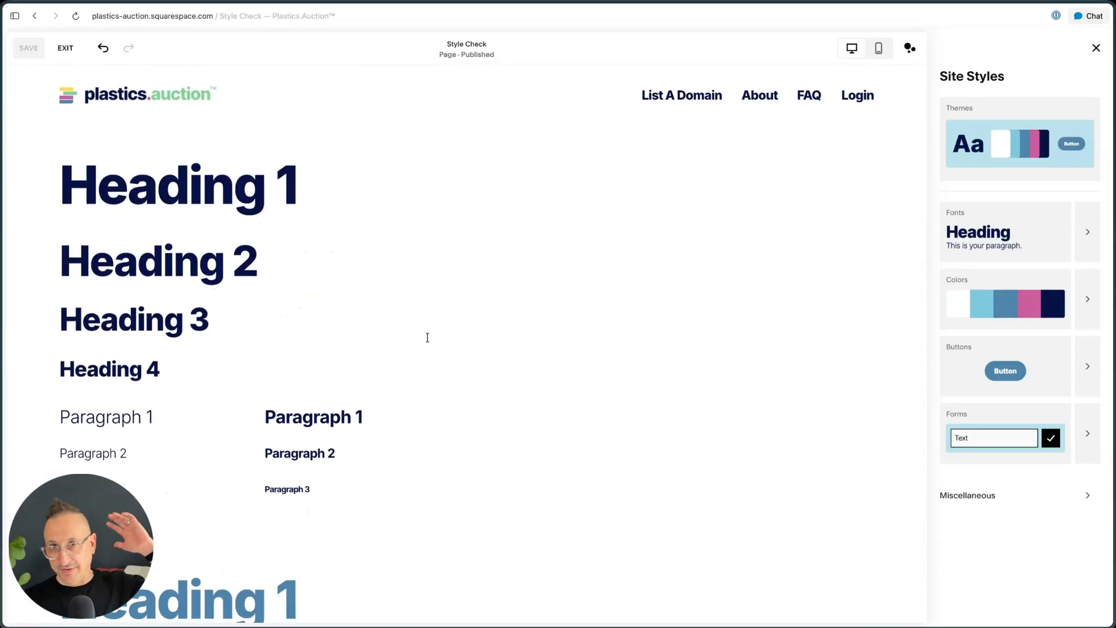
# Set the Heading 4 size to 2.2rem in the site's heading font styles.
pyautogui.scroll(-1, 427, 337)
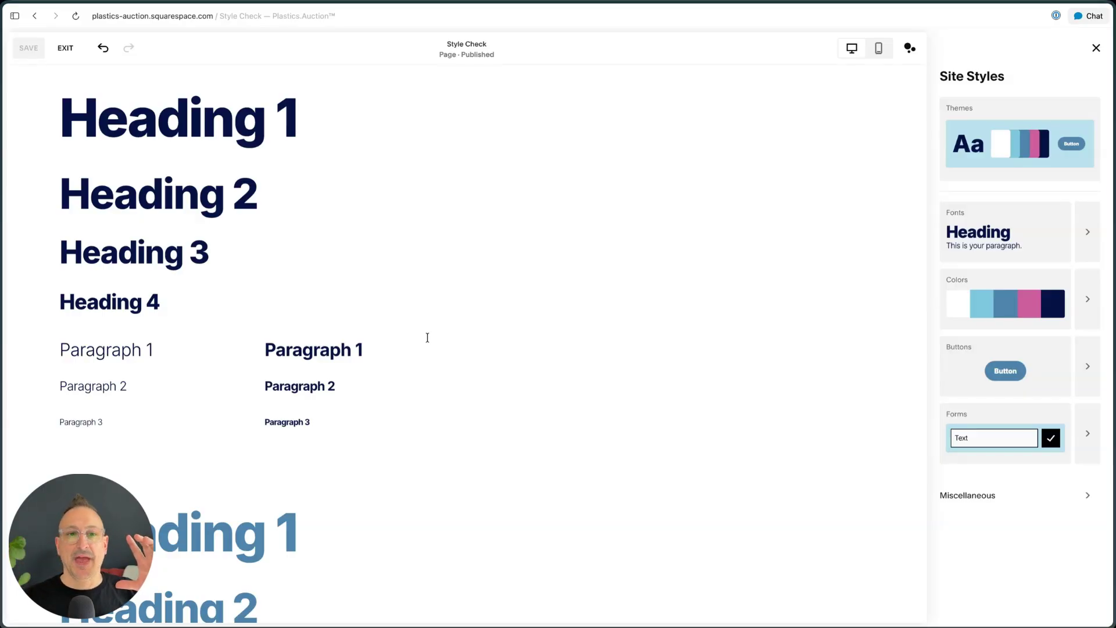
pyautogui.scroll(-6, 427, 337)
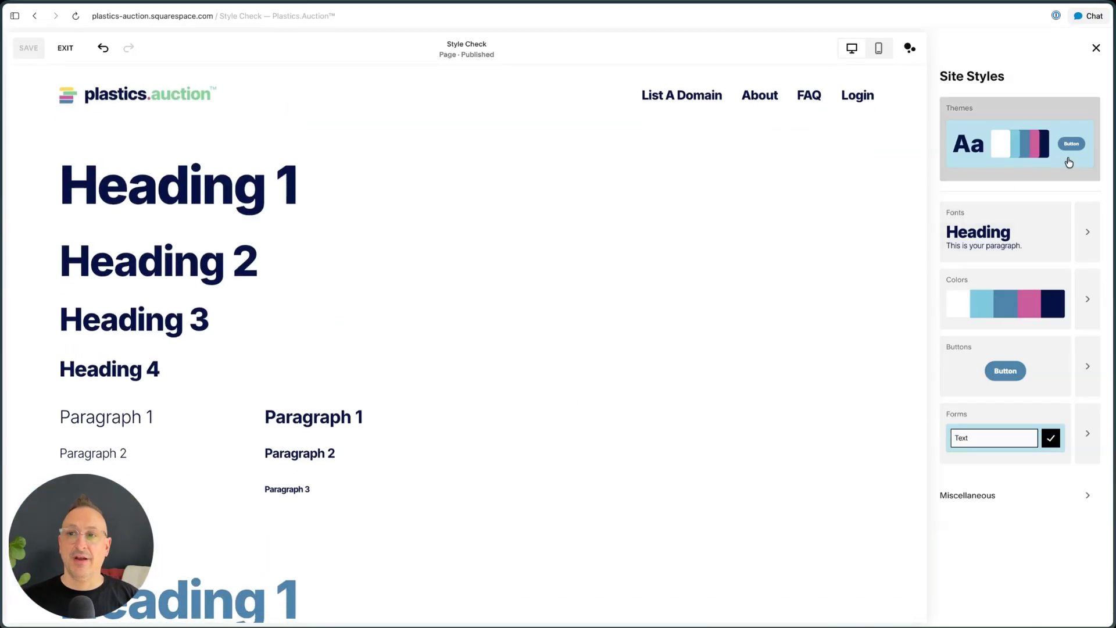
pyautogui.click(1085, 225)
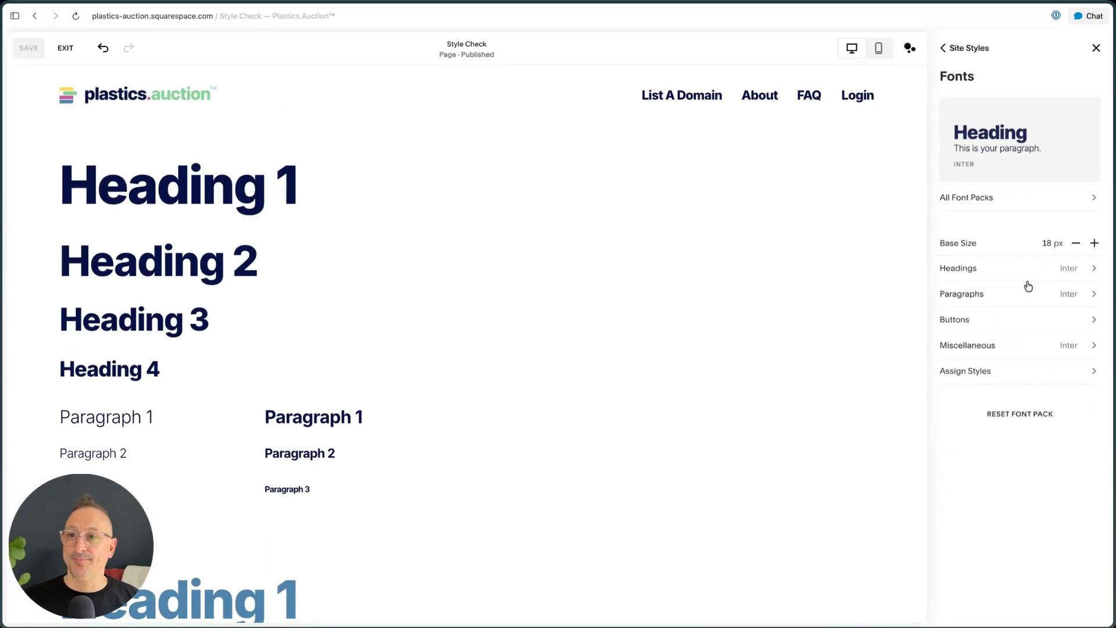
pyautogui.click(1064, 268)
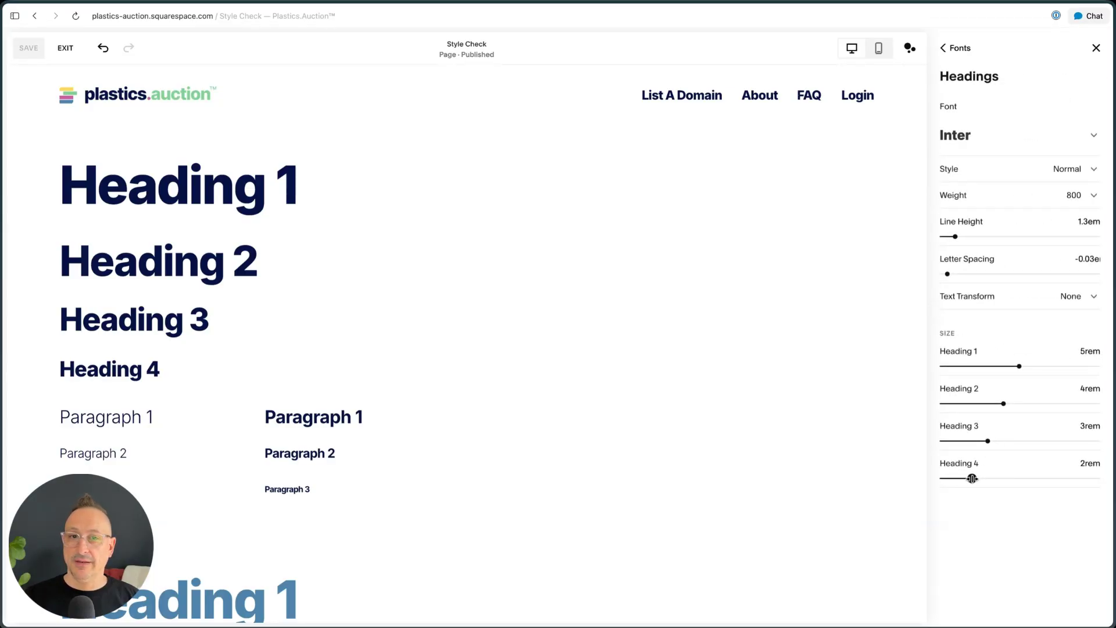
pyautogui.moveTo(972, 479); pyautogui.dragTo(974, 479)
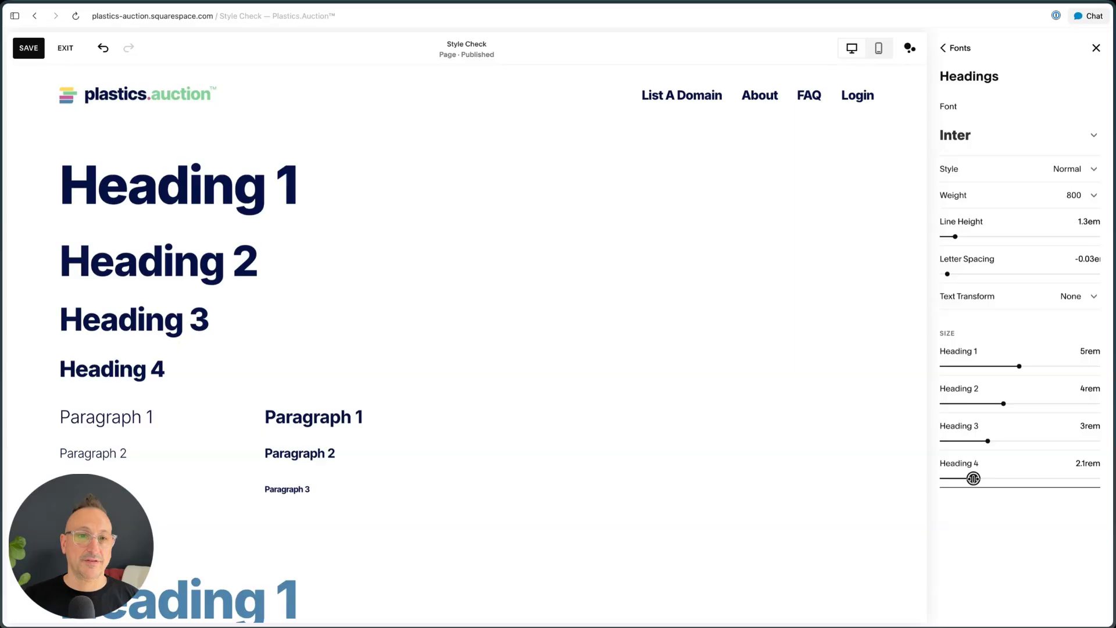
pyautogui.moveTo(973, 479); pyautogui.dragTo(975, 478)
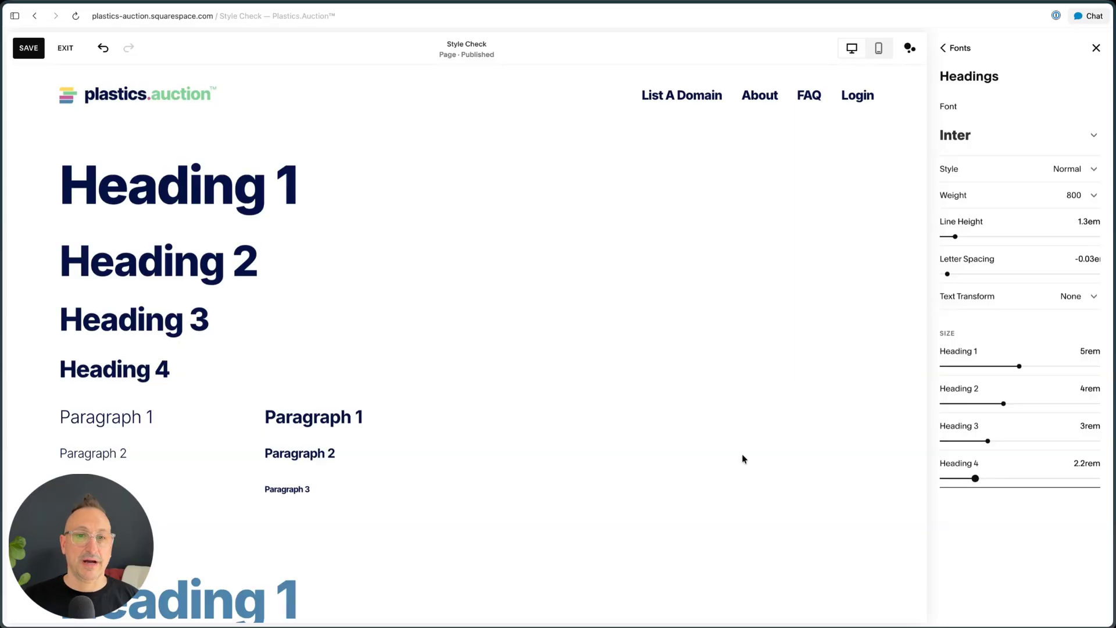
pyautogui.click(959, 49)
# Try Georgia as the site's paragraph font, settle on Palatino Linotype, and return to the main Site Styles settings.
pyautogui.scroll(-9, 787, 207)
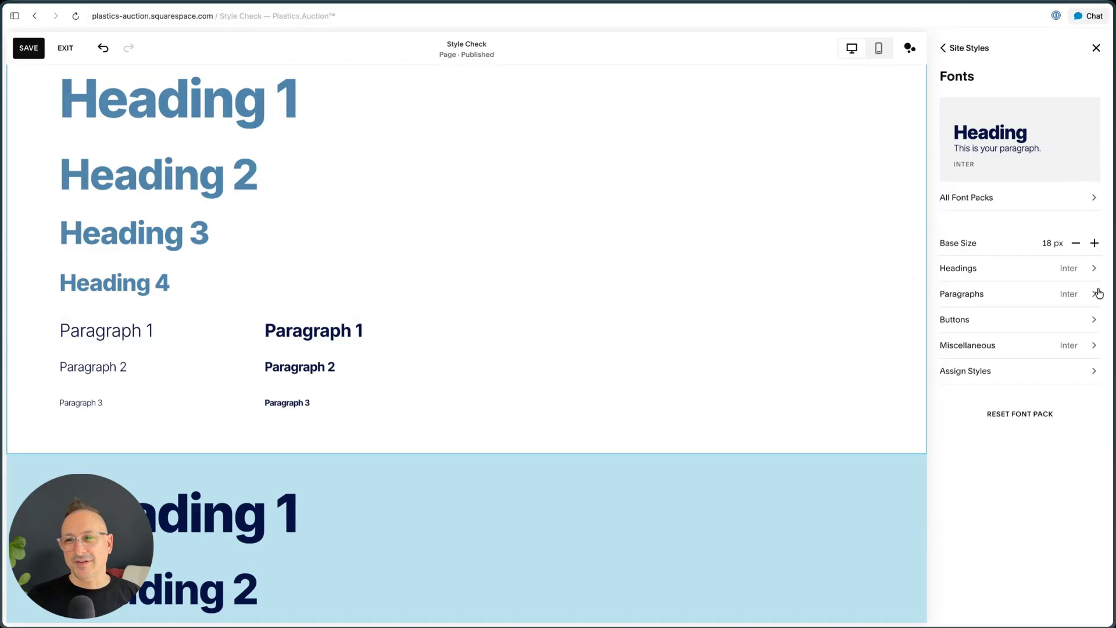
pyautogui.click(976, 297)
pyautogui.click(978, 138)
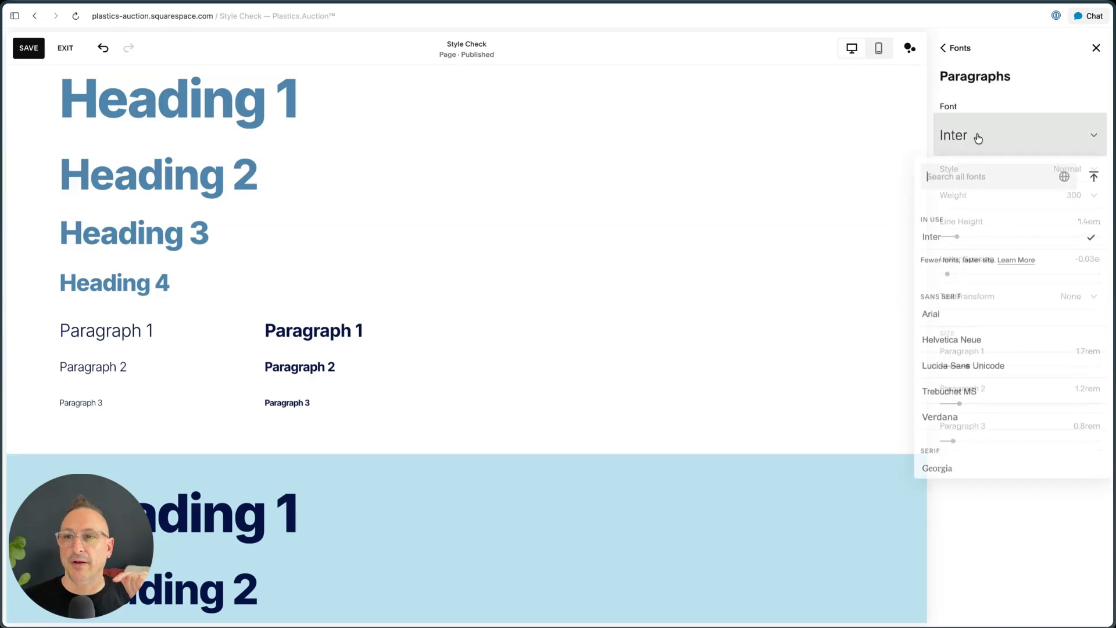
pyautogui.scroll(-5, 980, 416)
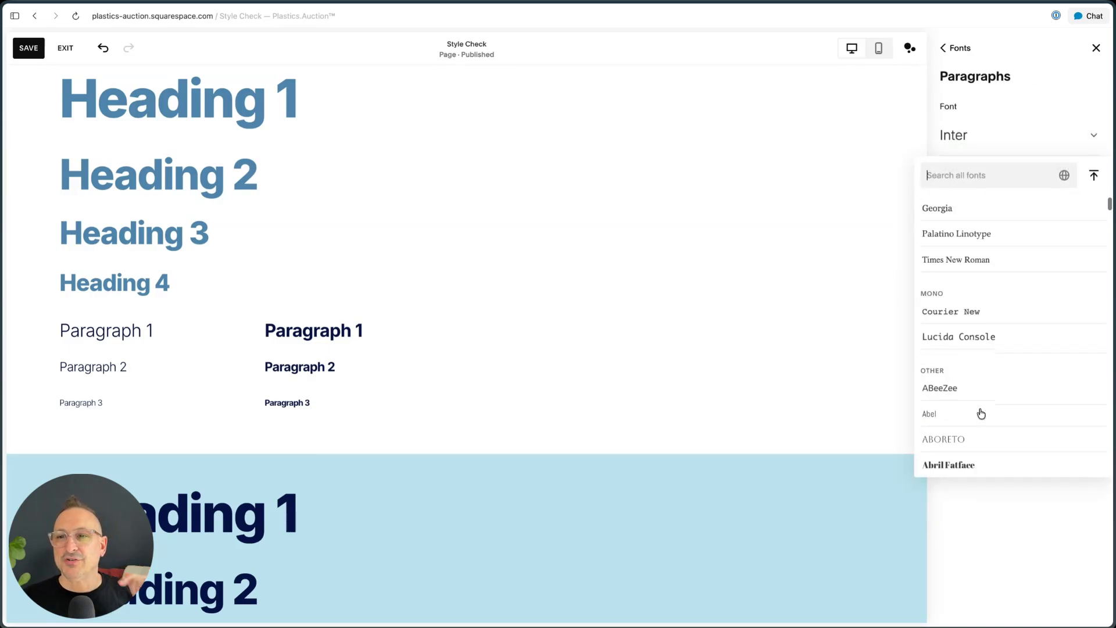
pyautogui.click(952, 210)
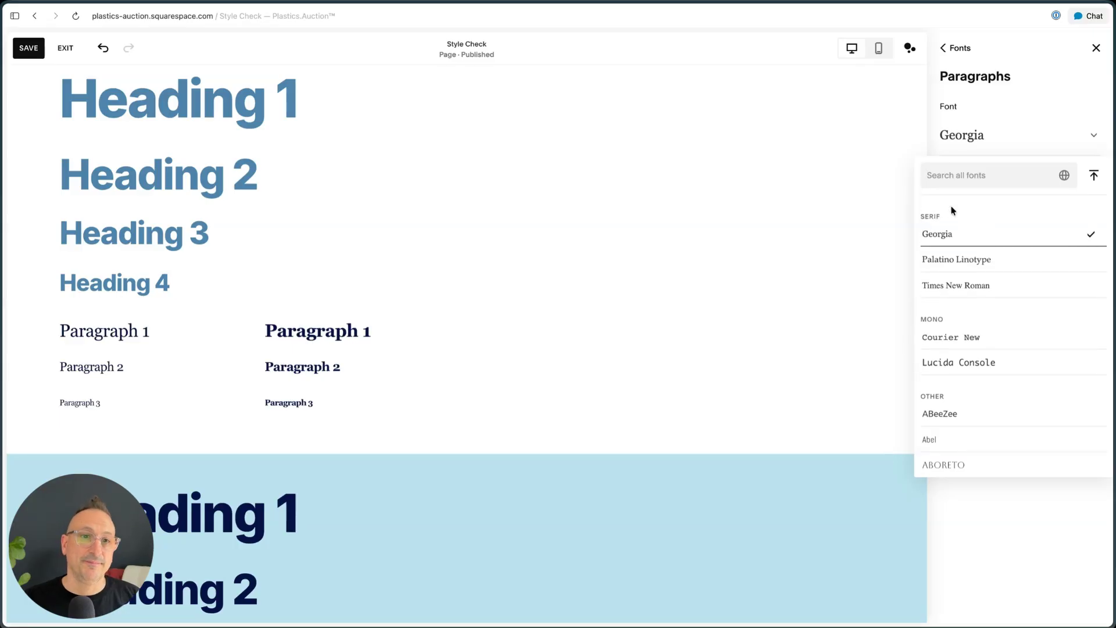
pyautogui.click(961, 258)
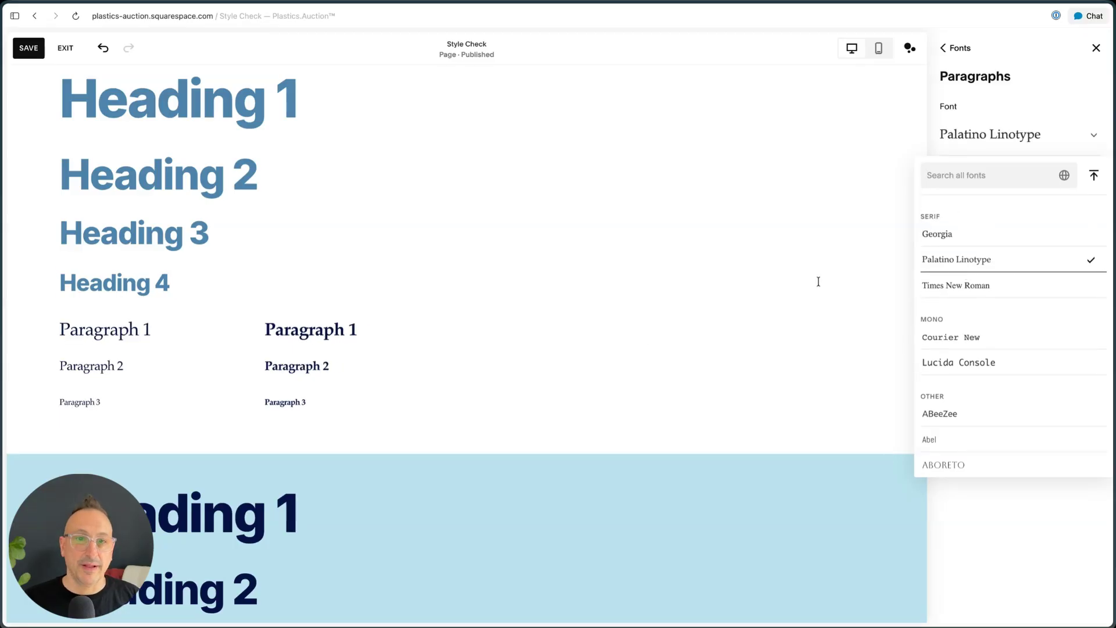
pyautogui.scroll(-2, 993, 375)
pyautogui.scroll(5, 964, 349)
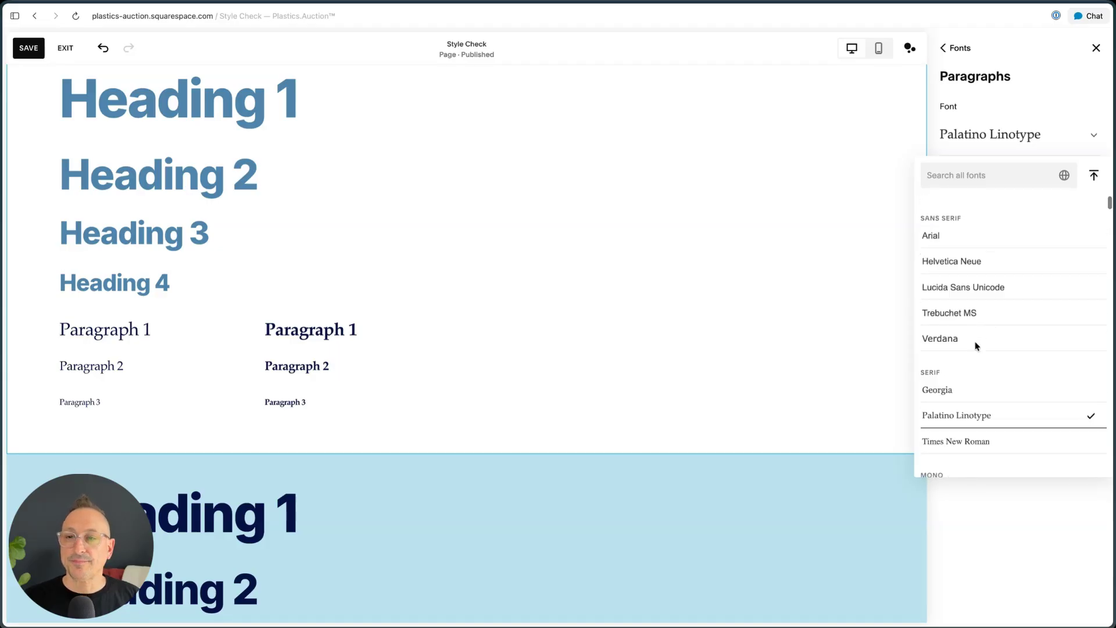
pyautogui.click(975, 89)
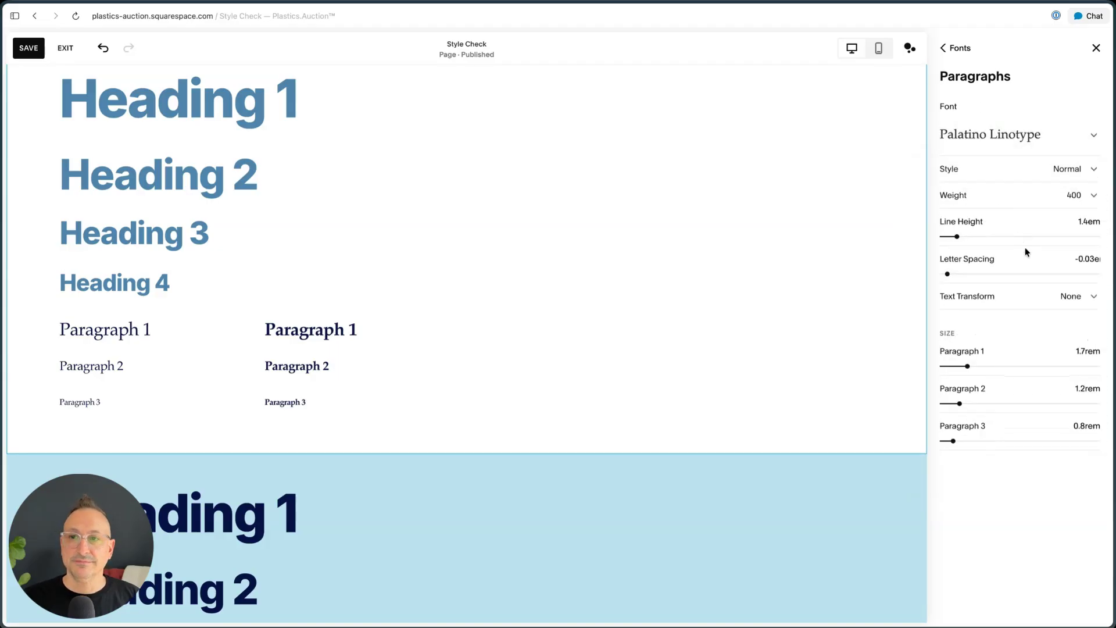
pyautogui.click(958, 47)
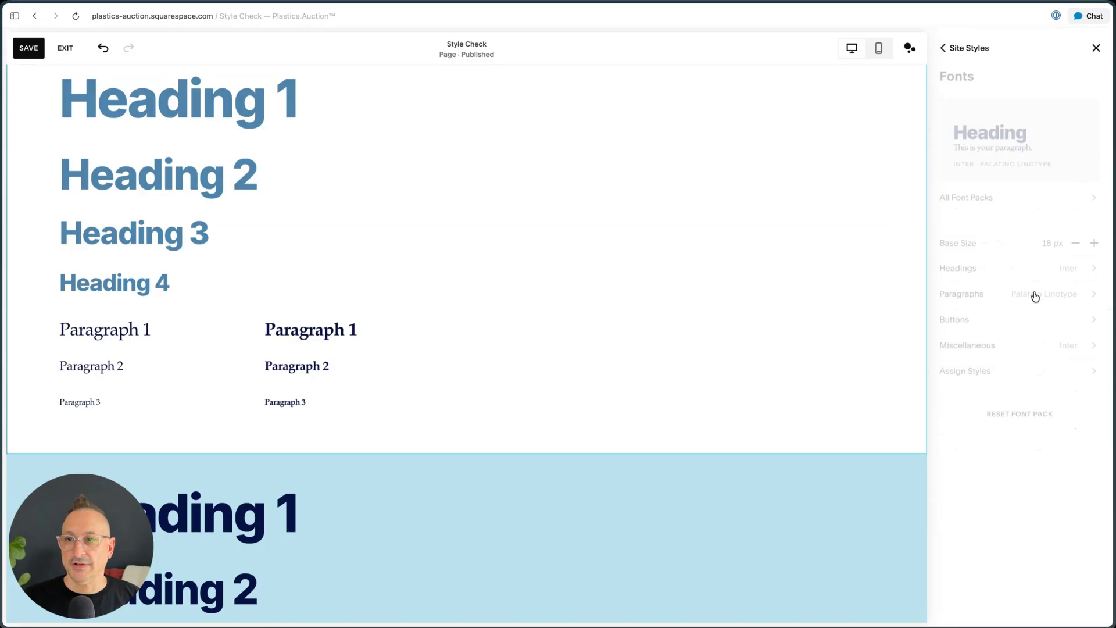
pyautogui.click(968, 48)
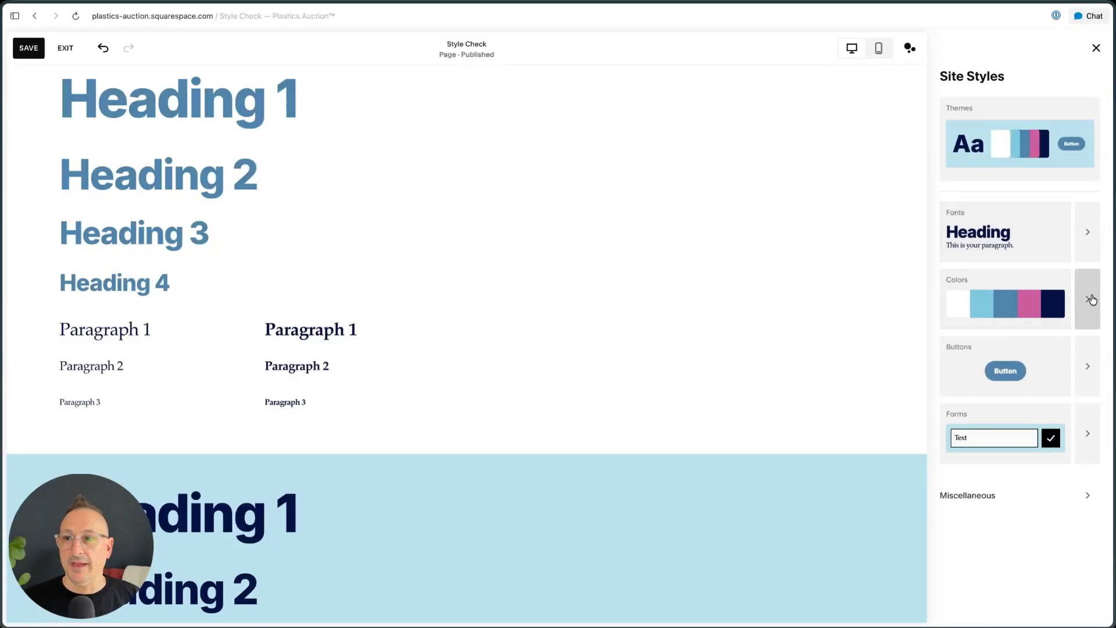
# Open the site color settings and examine which section color themes the text, button and form samples use.
pyautogui.click(1086, 307)
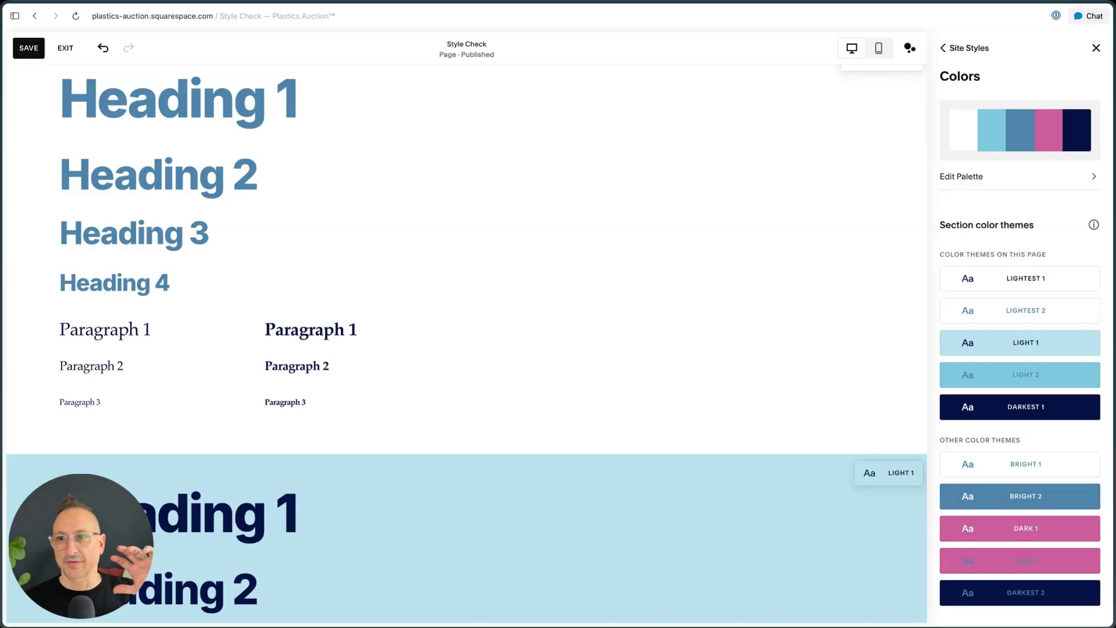
pyautogui.scroll(-20, 616, 299)
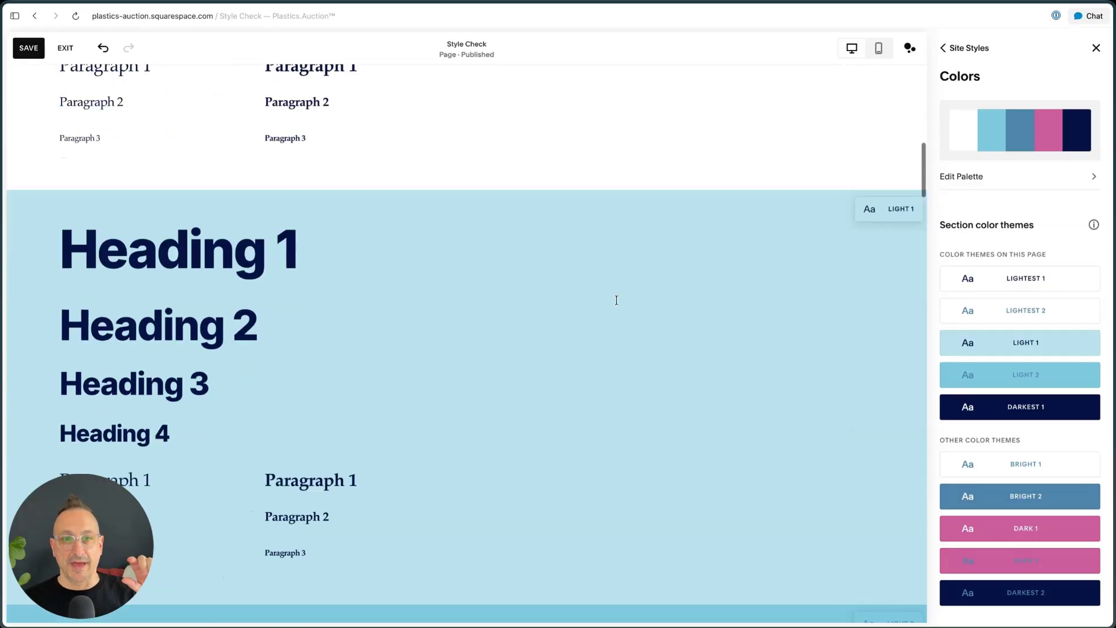
pyautogui.scroll(-5, 616, 300)
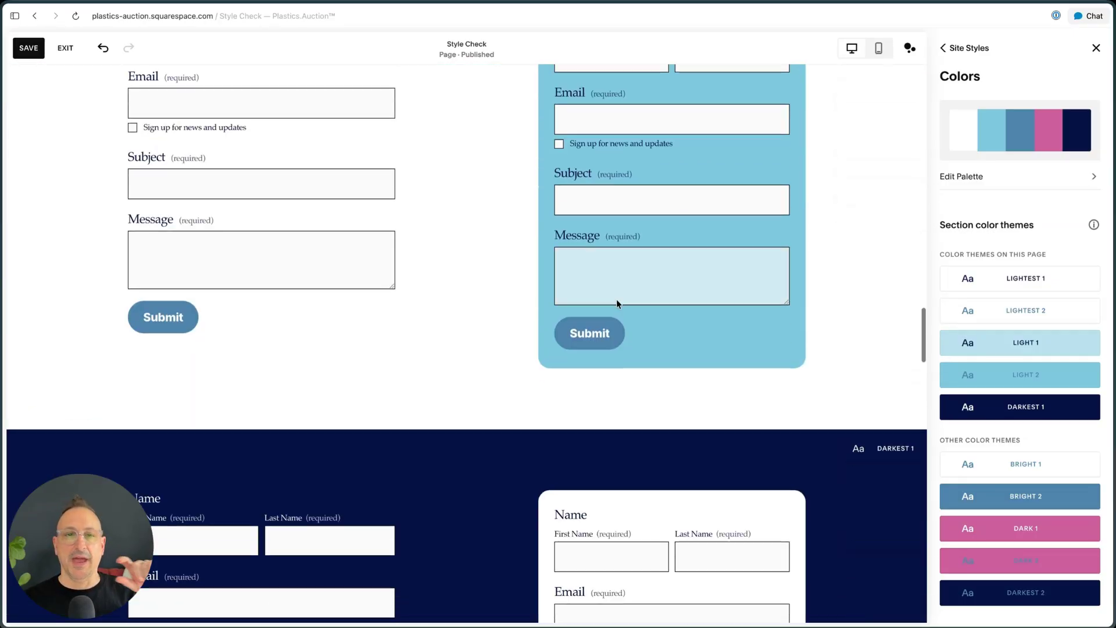
pyautogui.scroll(15, 617, 300)
pyautogui.scroll(10, 616, 300)
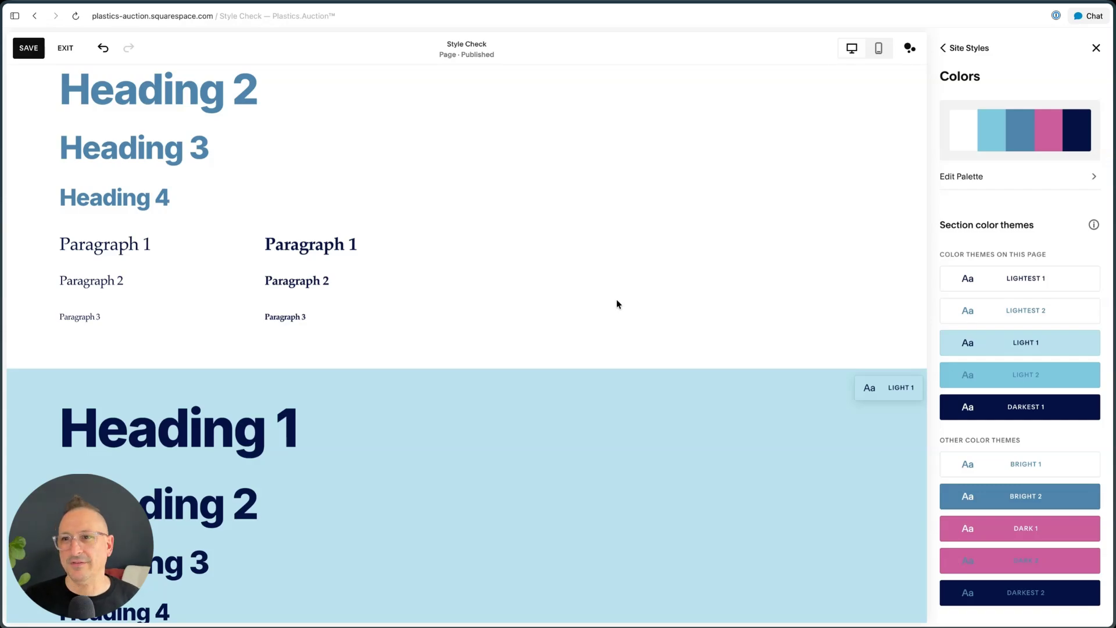
pyautogui.scroll(3, 511, 306)
pyautogui.scroll(-8, 512, 307)
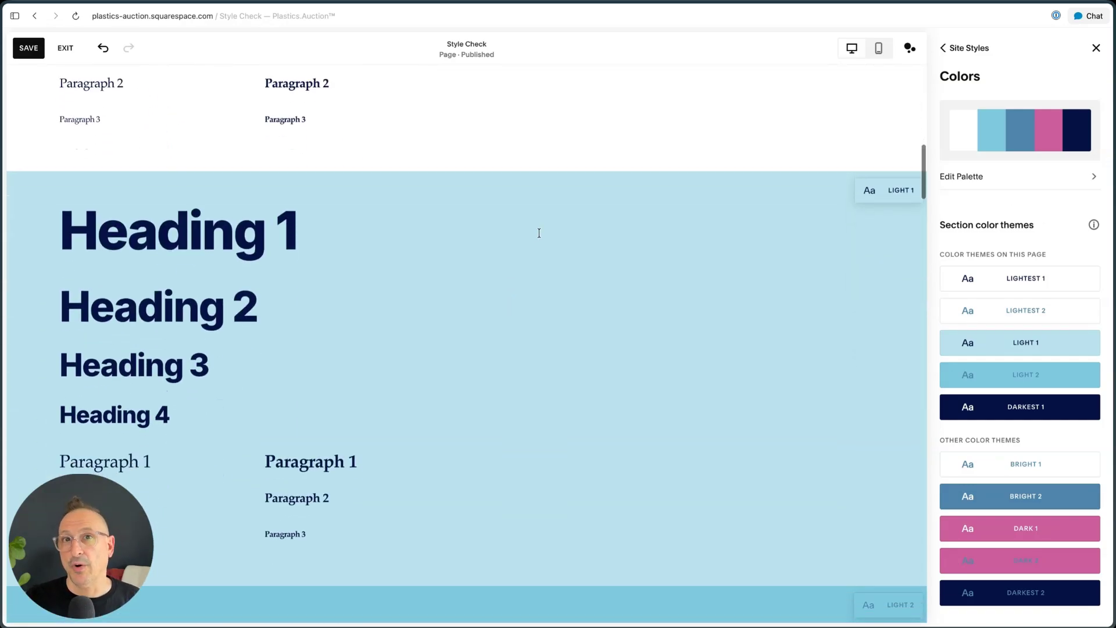
pyautogui.scroll(-15, 702, 275)
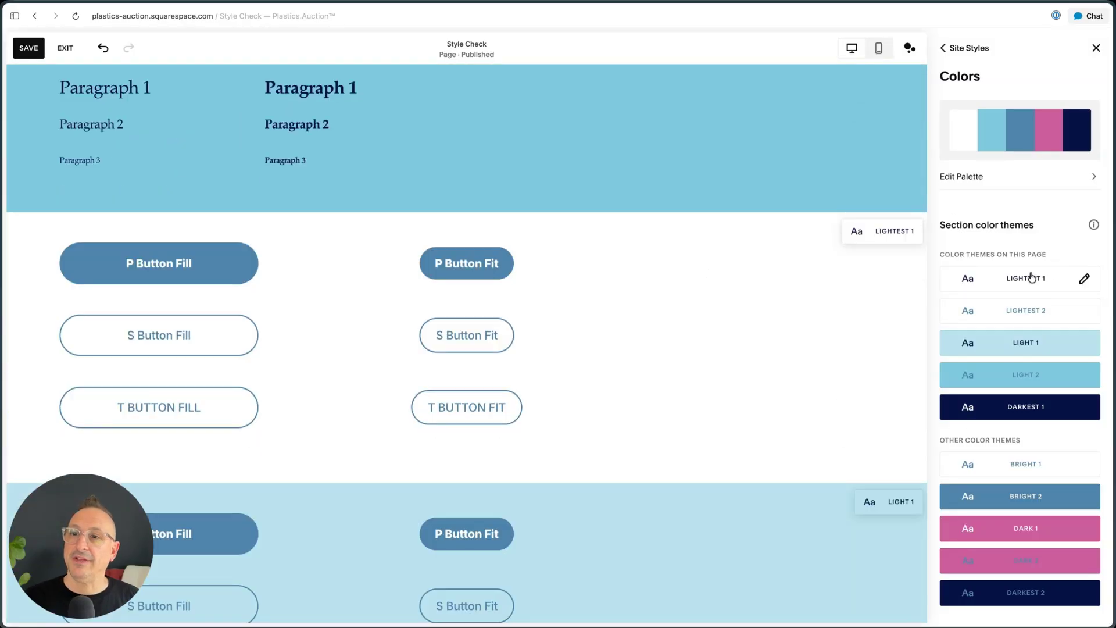
pyautogui.scroll(15, 746, 286)
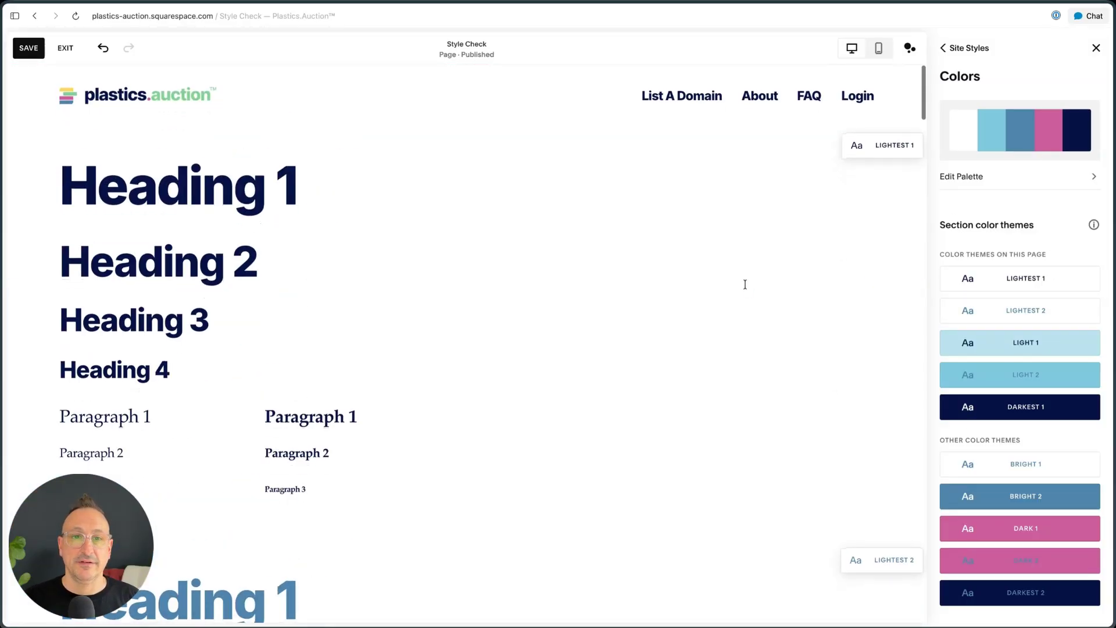
pyautogui.scroll(-20, 745, 284)
pyautogui.scroll(-5, 744, 287)
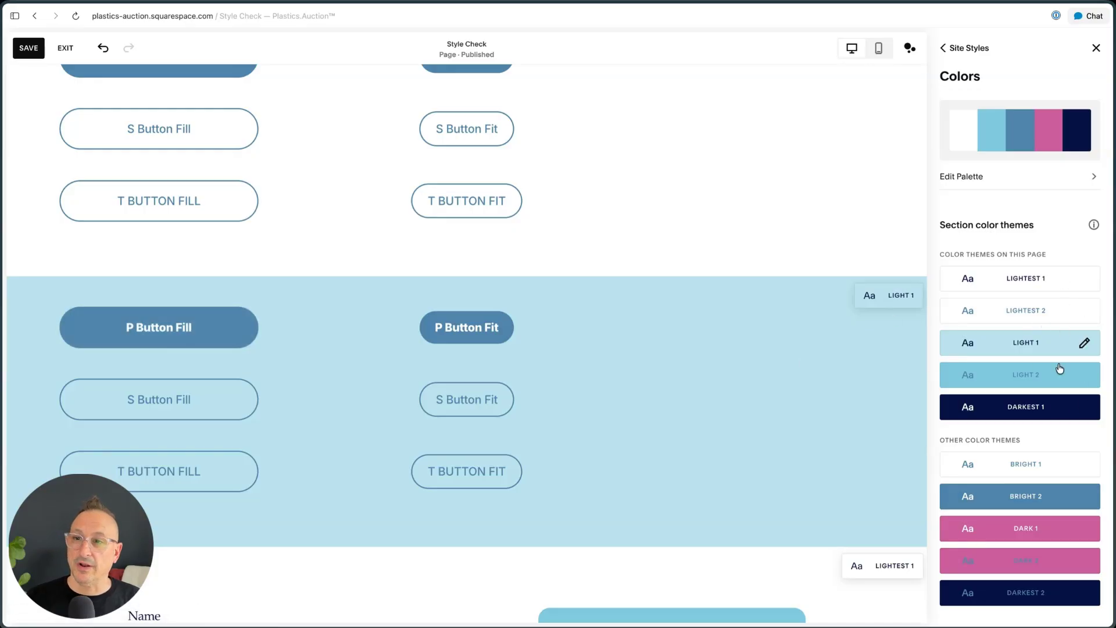
# Open the Light 1 color theme for editing and look through its individual element colors.
pyautogui.click(1084, 343)
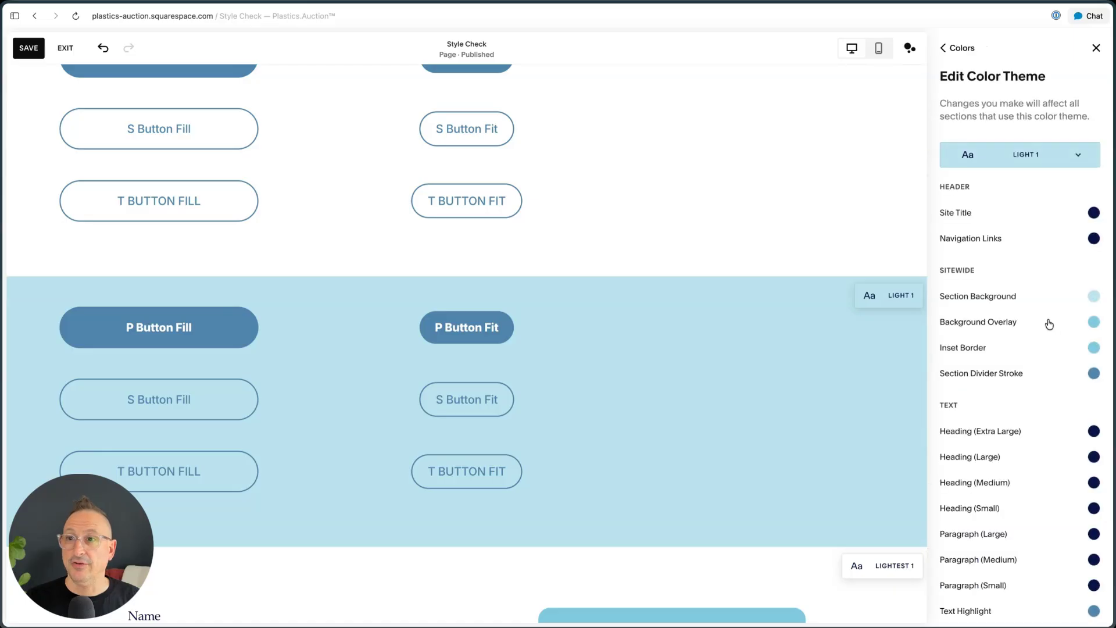
pyautogui.scroll(-15, 1047, 324)
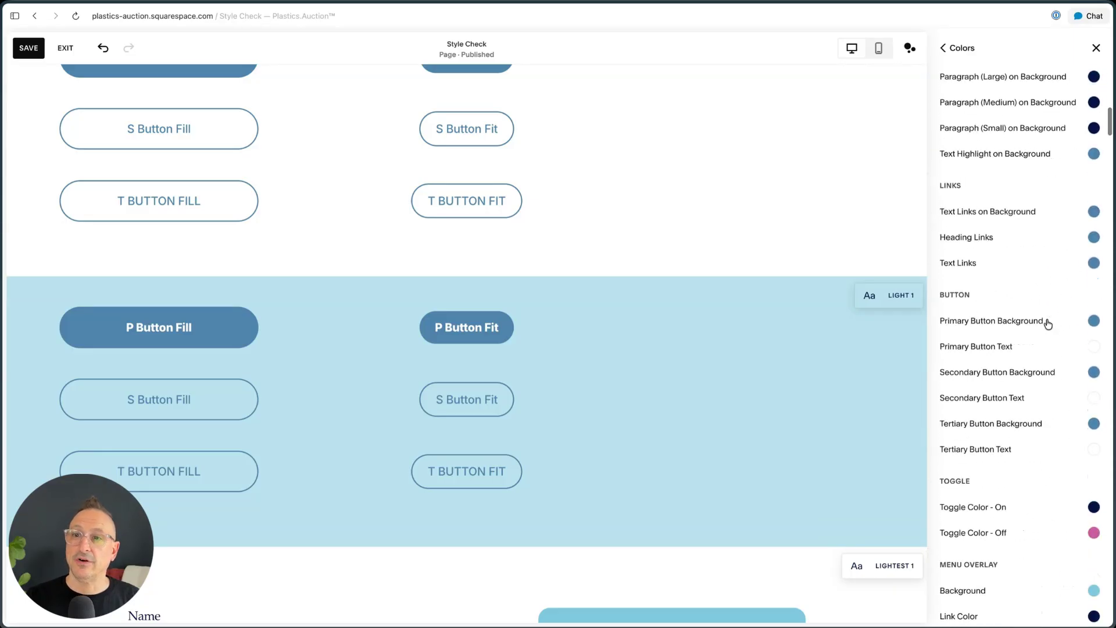
pyautogui.scroll(-10, 1046, 323)
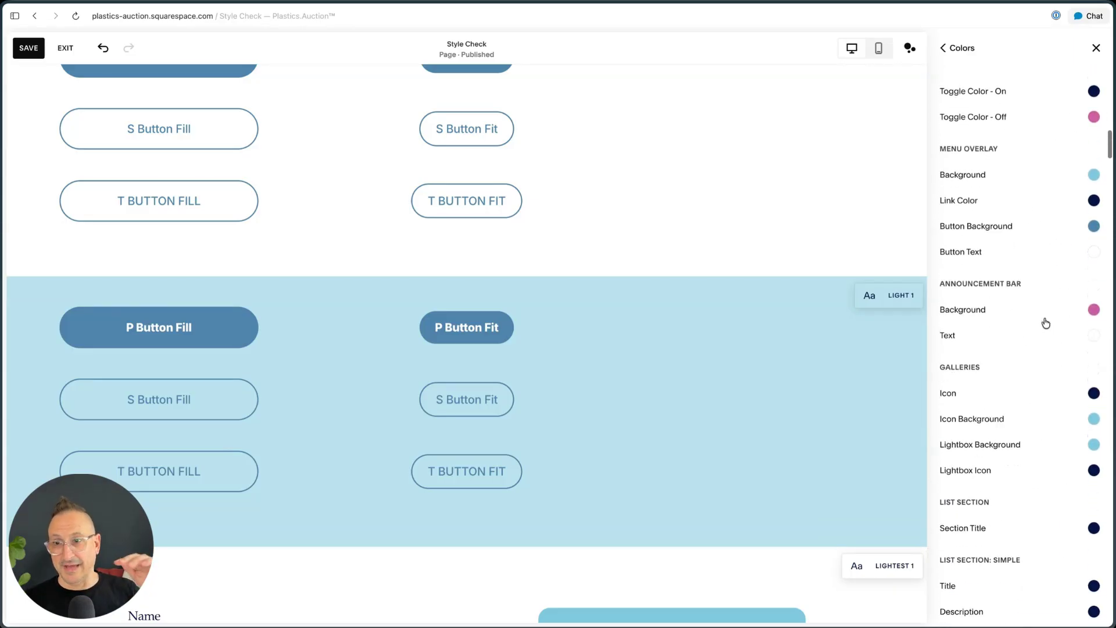
pyautogui.scroll(-10, 1046, 323)
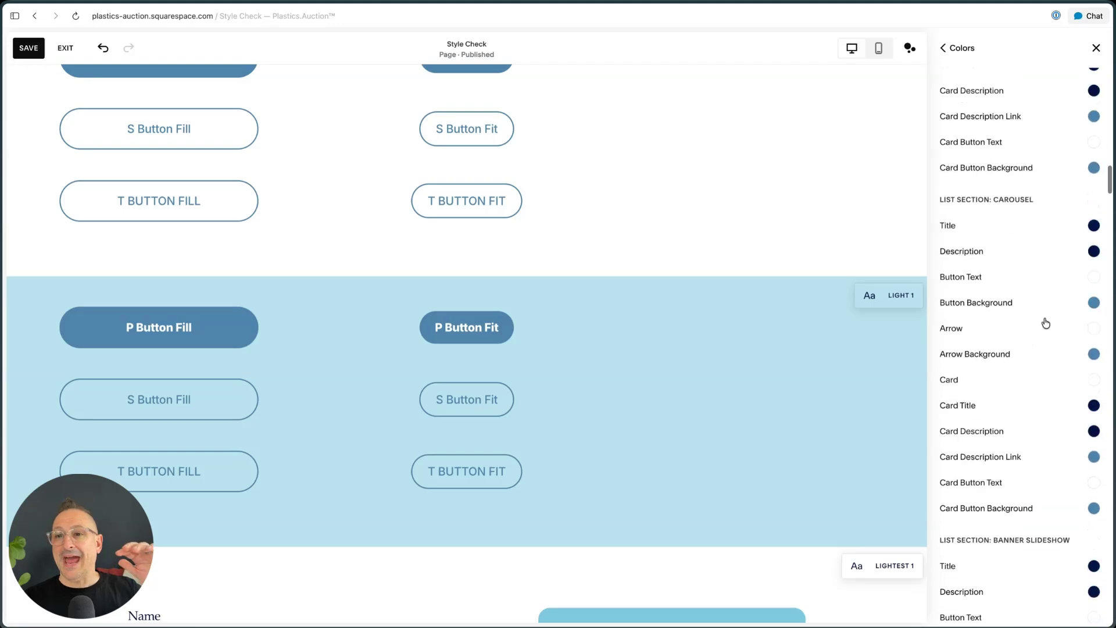
pyautogui.scroll(-4, 1046, 323)
pyautogui.scroll(20, 1045, 323)
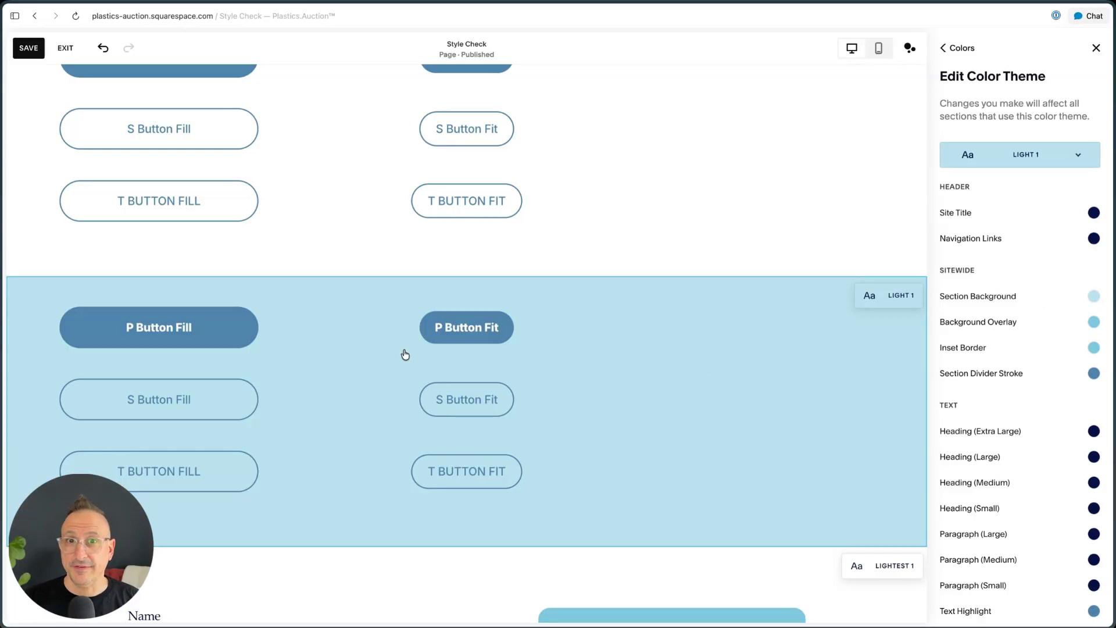
# Compare the heading and paragraph samples in the Light 1 and Light 2 sections of the page.
pyautogui.scroll(-3, 1018, 363)
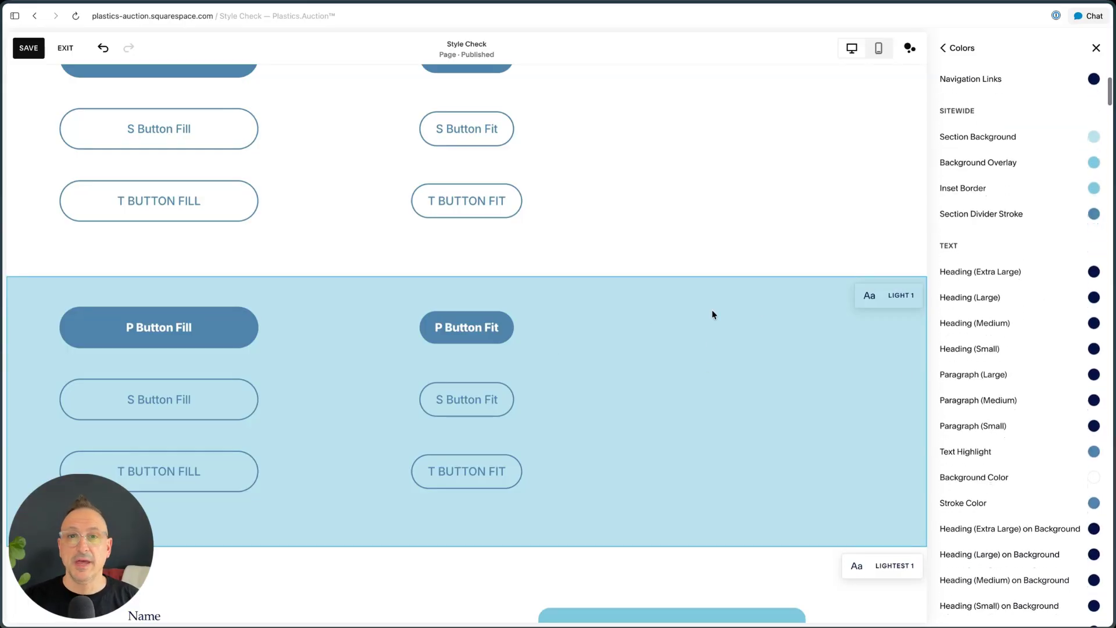
pyautogui.scroll(3, 712, 314)
pyautogui.scroll(10, 712, 314)
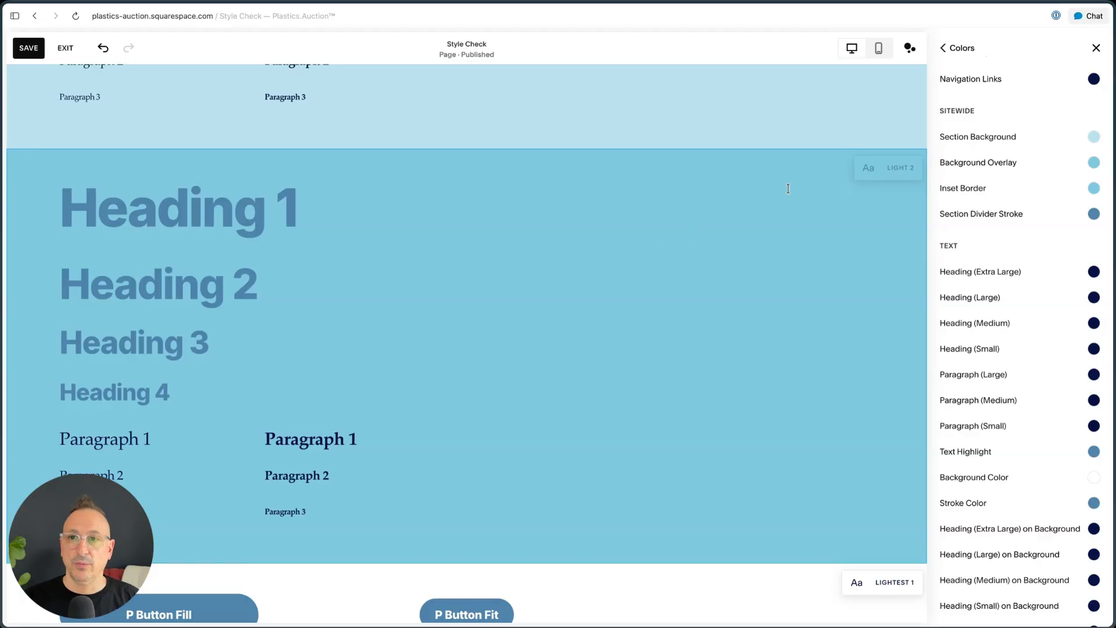
pyautogui.scroll(3, 790, 199)
pyautogui.scroll(7, 789, 199)
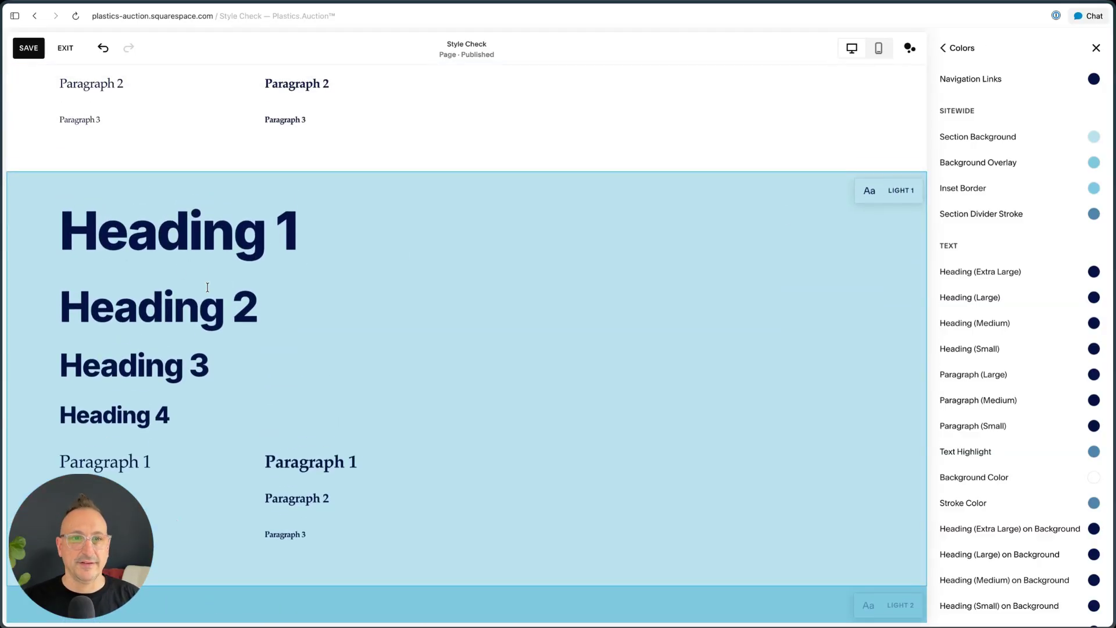
pyautogui.scroll(-3, 346, 286)
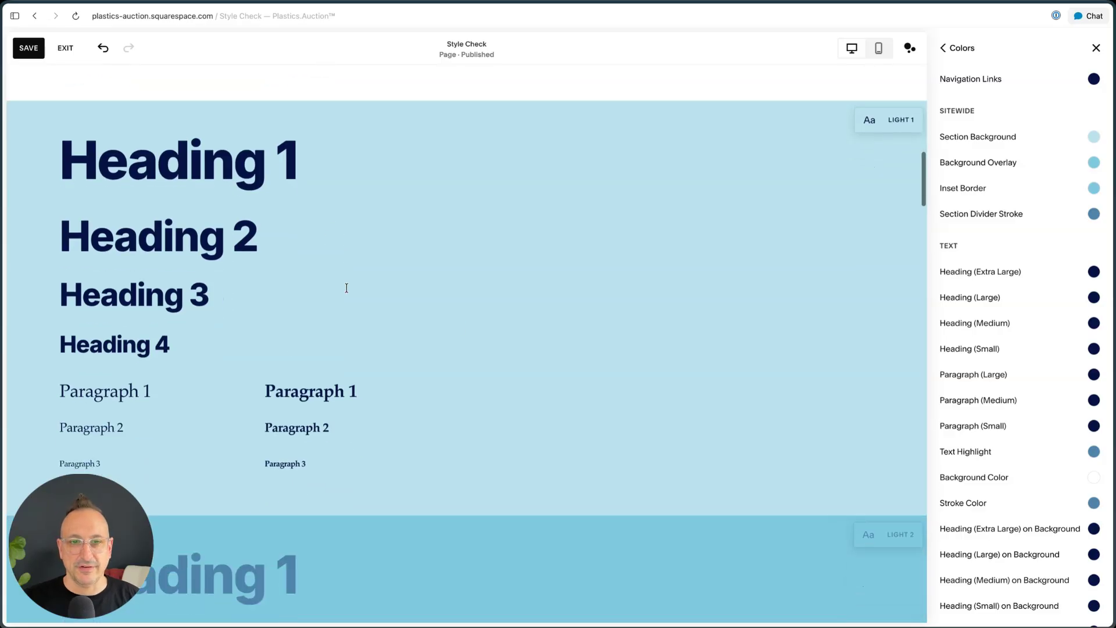
pyautogui.scroll(-3, 503, 316)
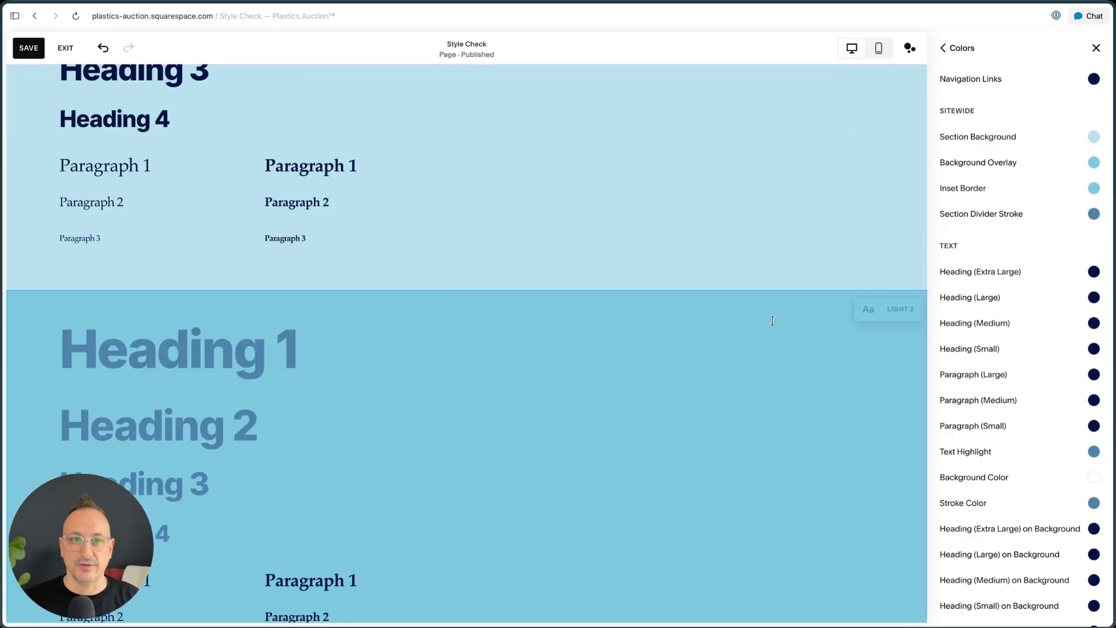
# Open the Light 2 color theme for editing and set its extra large and medium heading colors to the palette's dark navy.
pyautogui.click(958, 47)
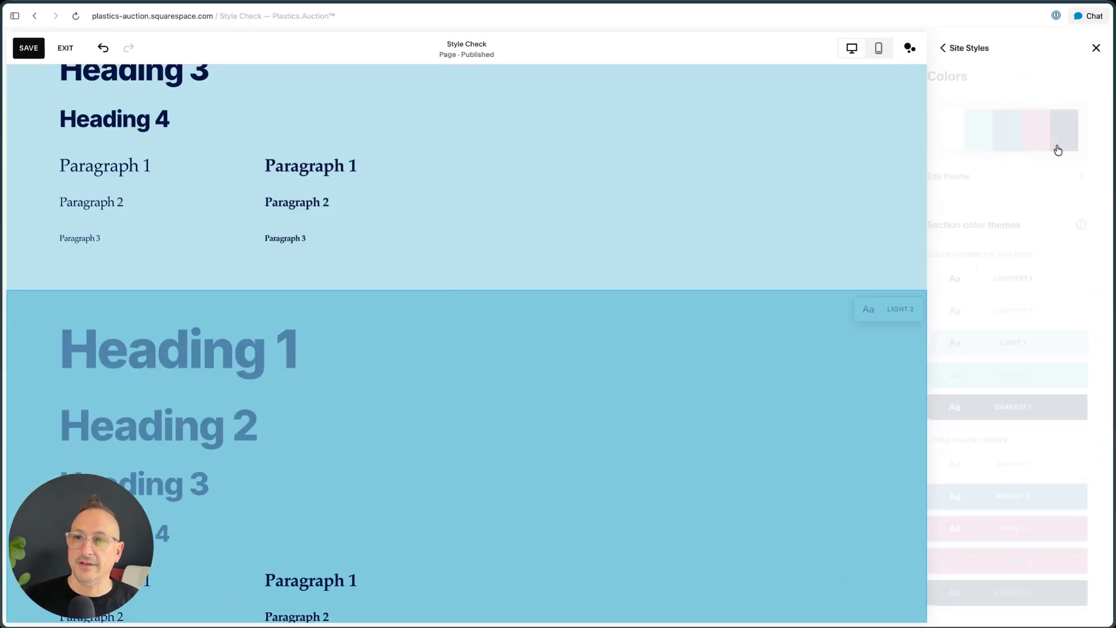
pyautogui.click(1085, 375)
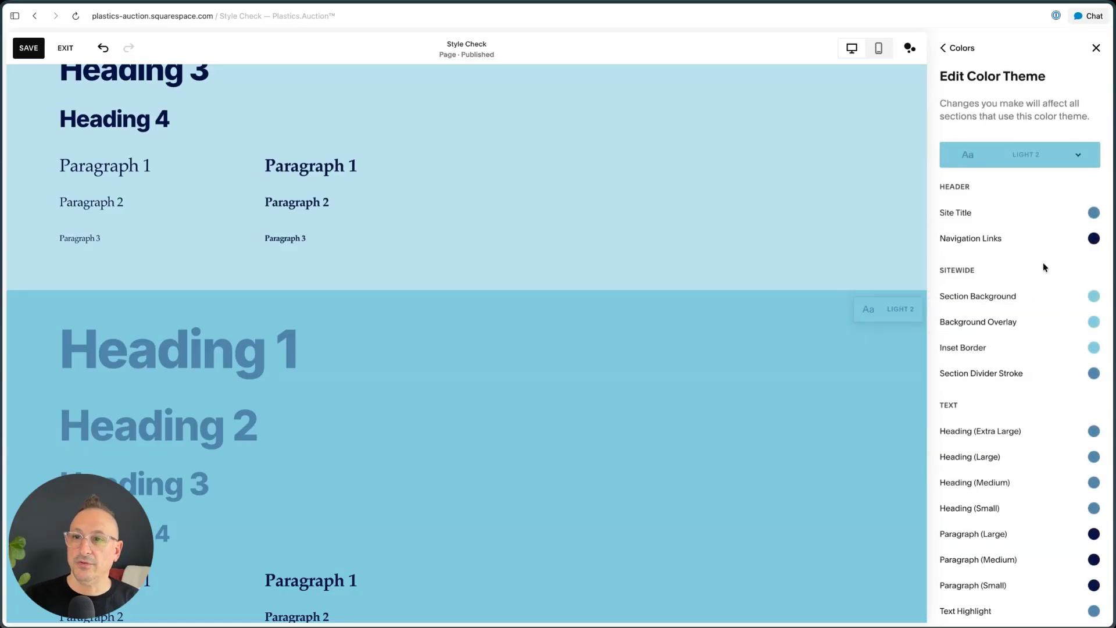
pyautogui.scroll(-1, 1043, 262)
pyautogui.scroll(-1, 1044, 266)
pyautogui.click(1091, 341)
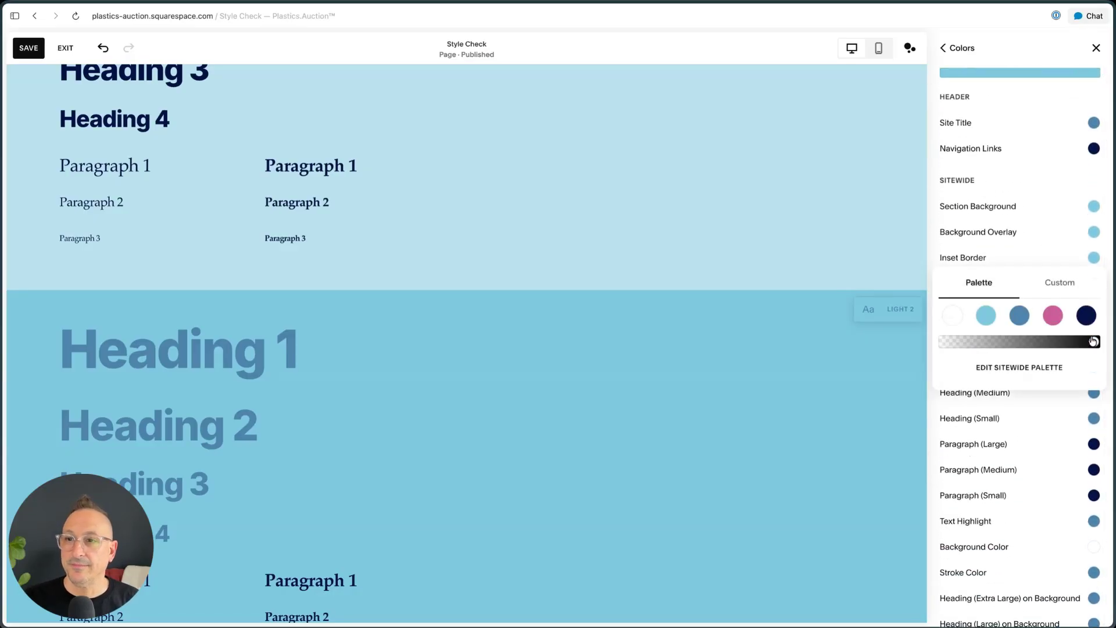
pyautogui.click(1087, 316)
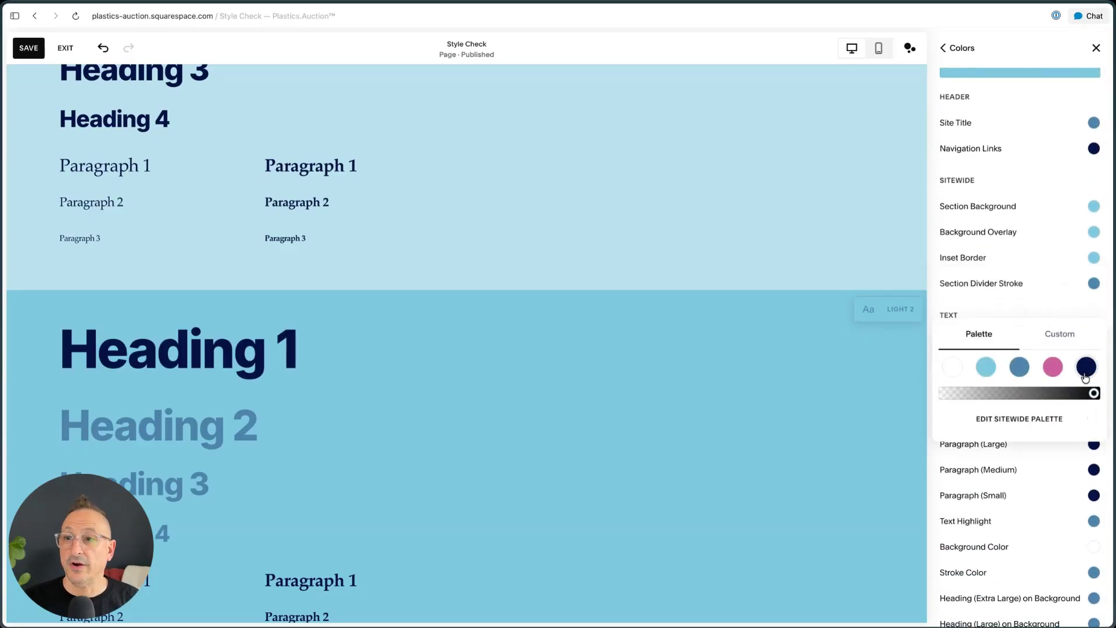
pyautogui.click(1005, 305)
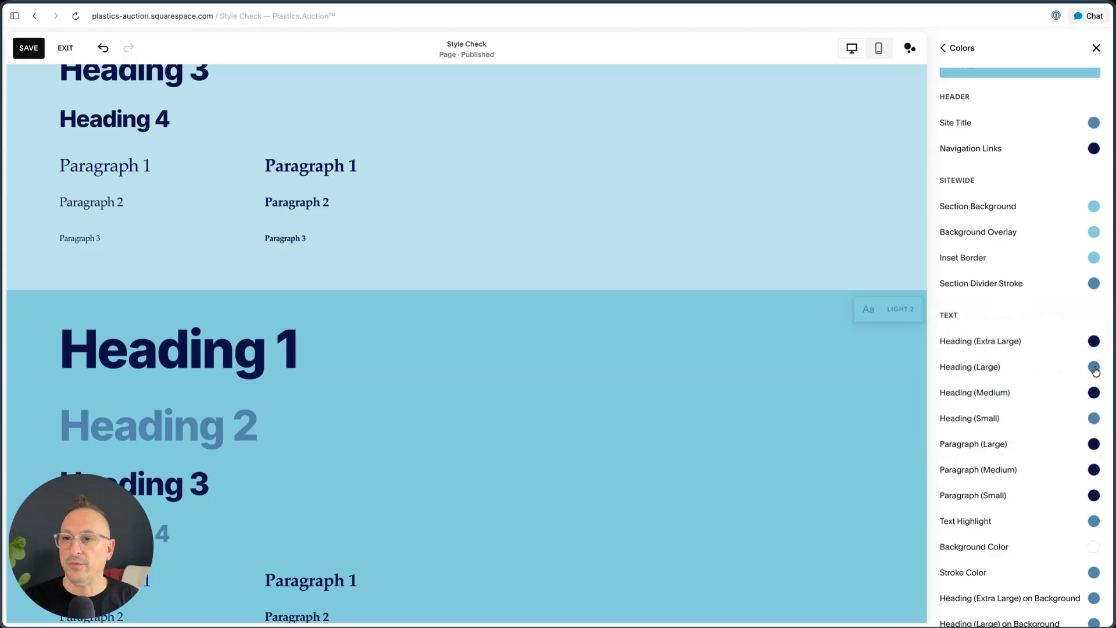
# Set the Light 2 theme's large and small heading colors to the palette's dark navy.
pyautogui.click(1094, 364)
pyautogui.click(1085, 341)
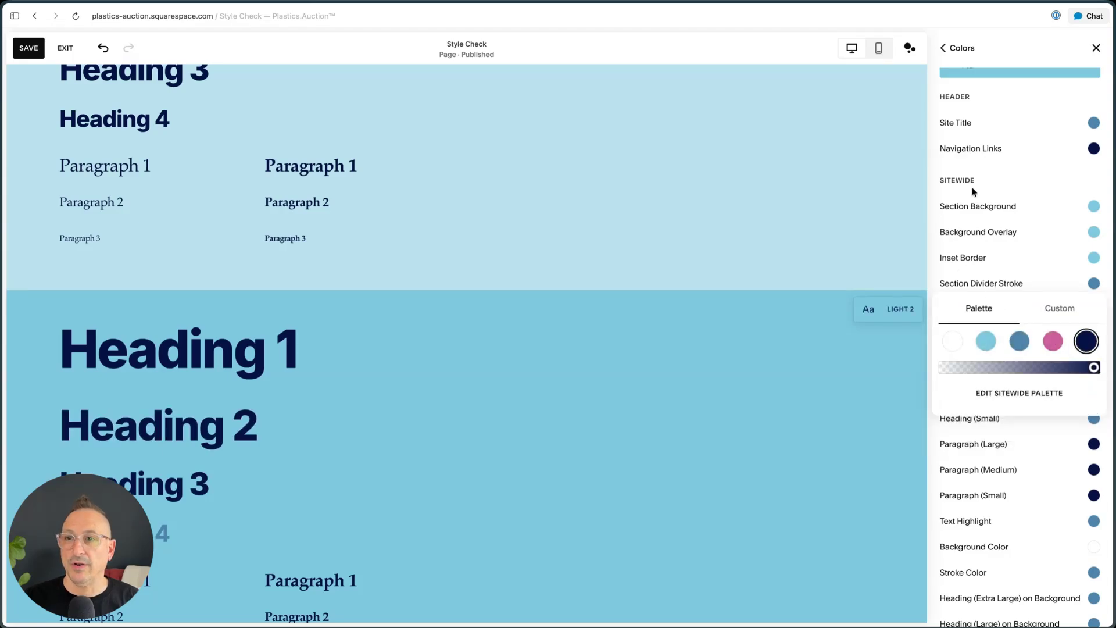
pyautogui.click(968, 177)
pyautogui.click(1094, 418)
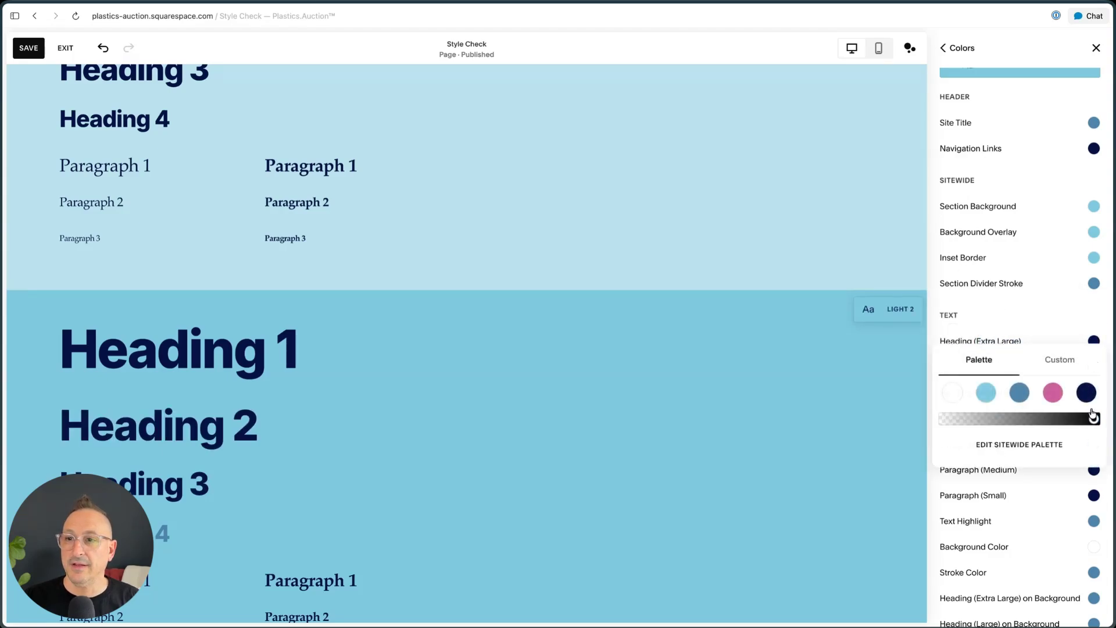
pyautogui.click(1085, 392)
pyautogui.click(949, 307)
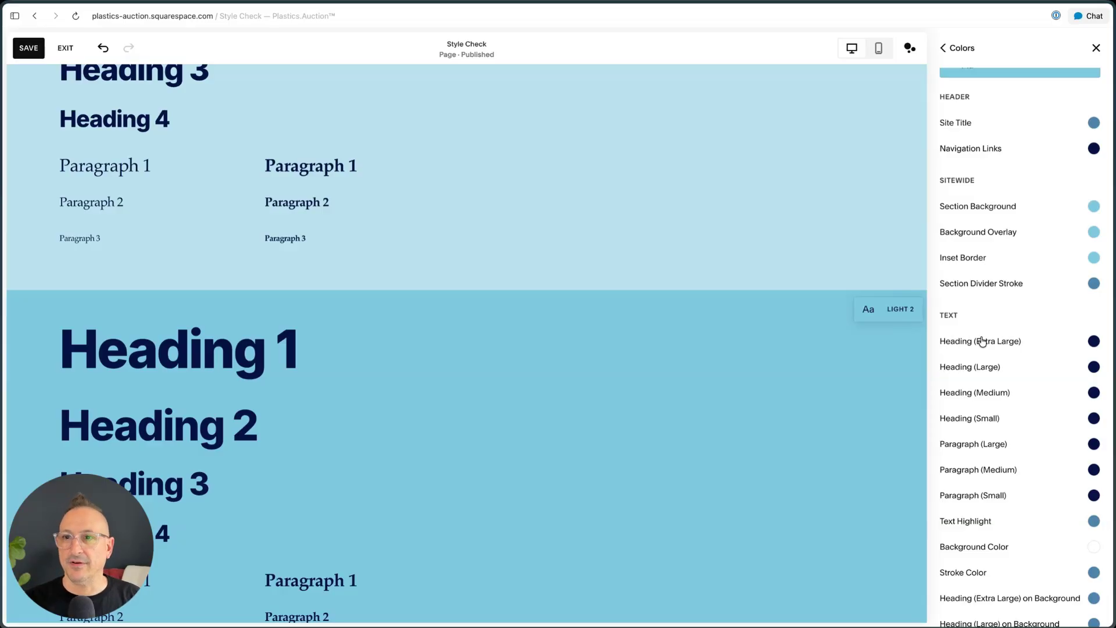
# Try custom color #4C60C8 on the Light 2 theme's extra large heading and return it to the palette's dark navy.
pyautogui.click(1093, 343)
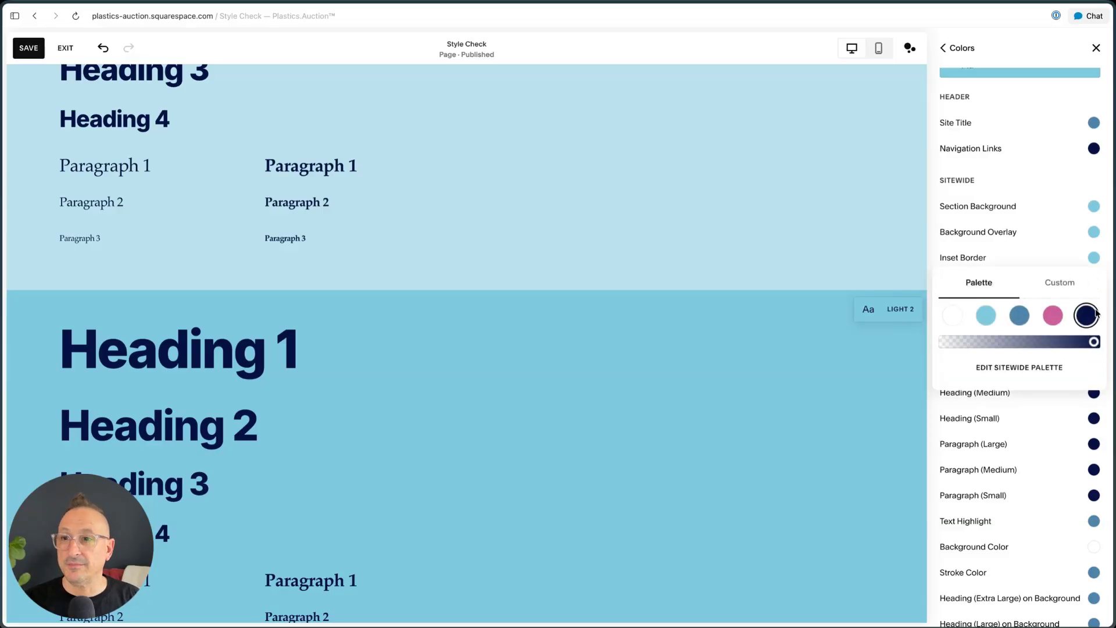
pyautogui.click(1059, 281)
pyautogui.click(1038, 282)
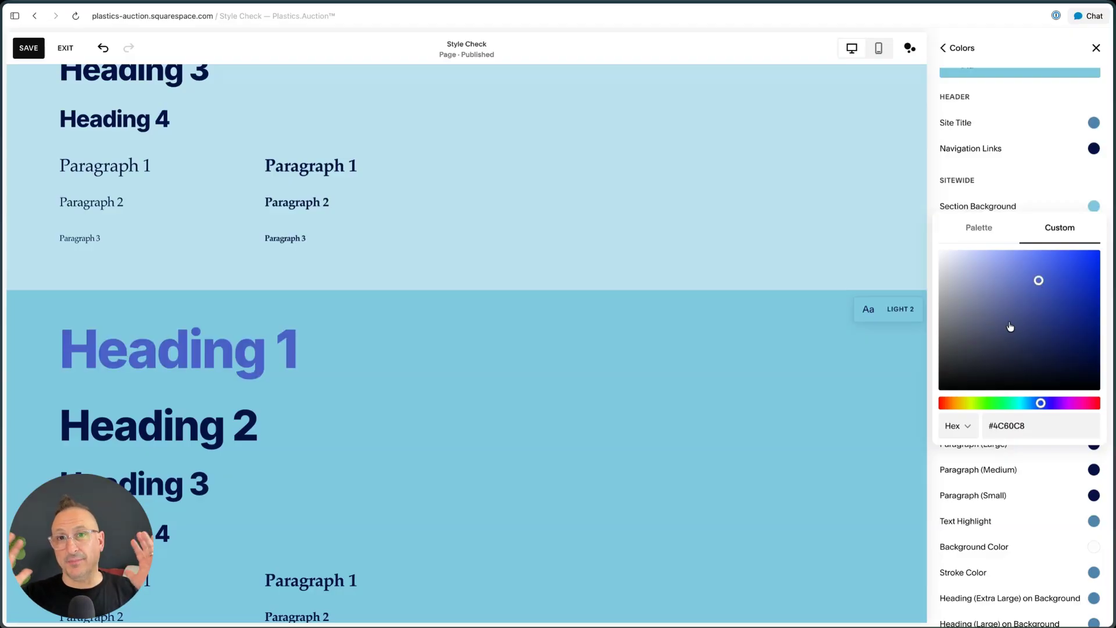
pyautogui.click(978, 228)
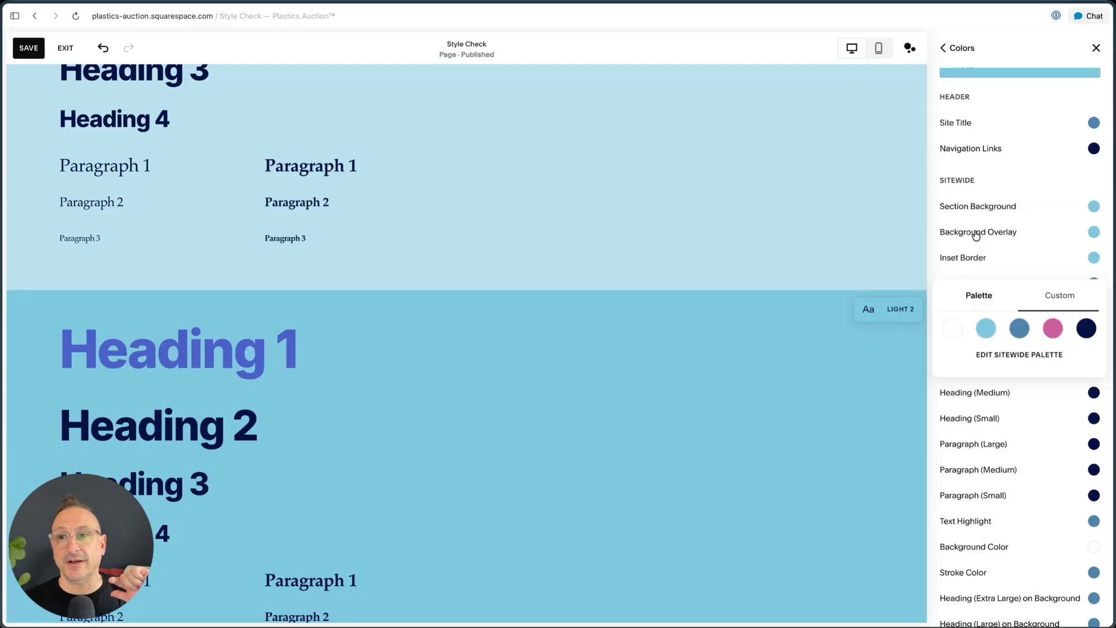
pyautogui.click(1085, 327)
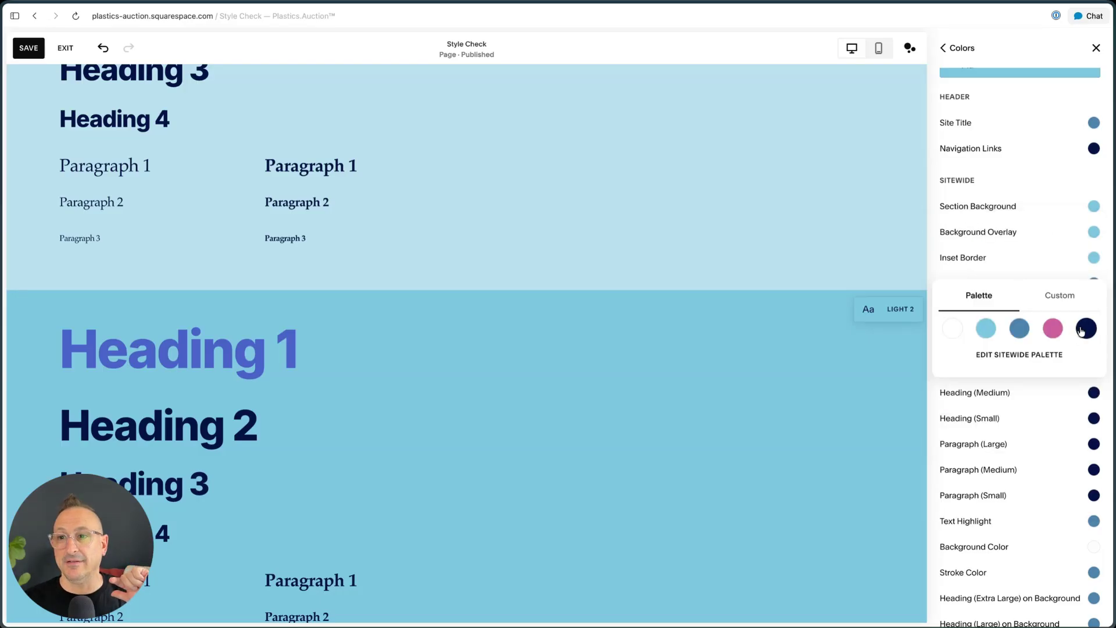
pyautogui.click(952, 175)
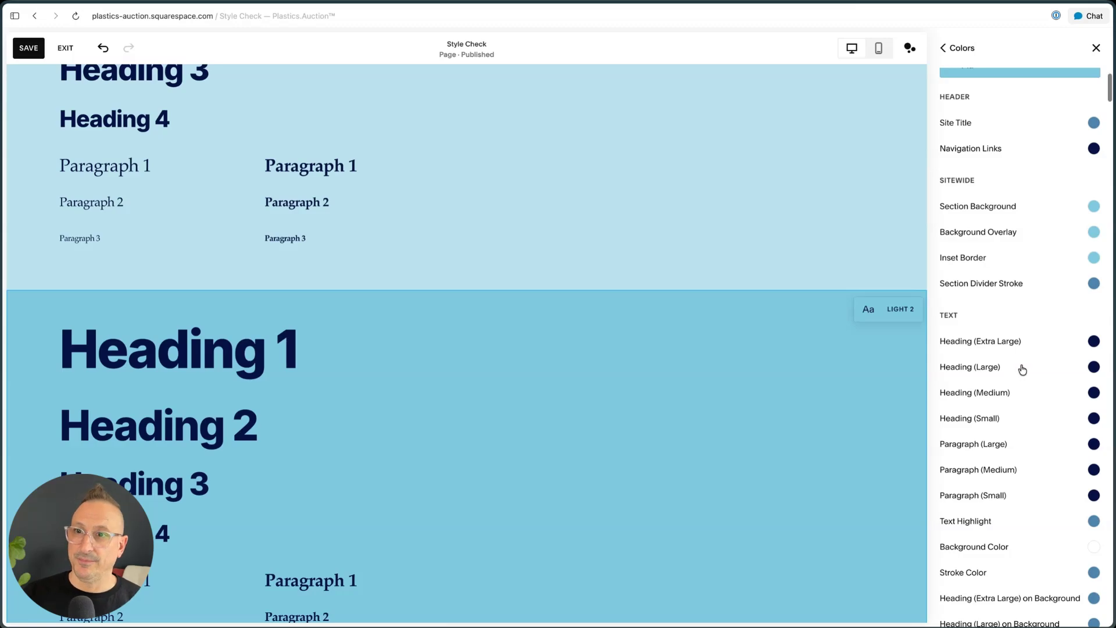
# Return to the section color themes and open the Light 1 theme used by the second group of button samples for editing.
pyautogui.scroll(-4, 1022, 370)
pyautogui.click(956, 47)
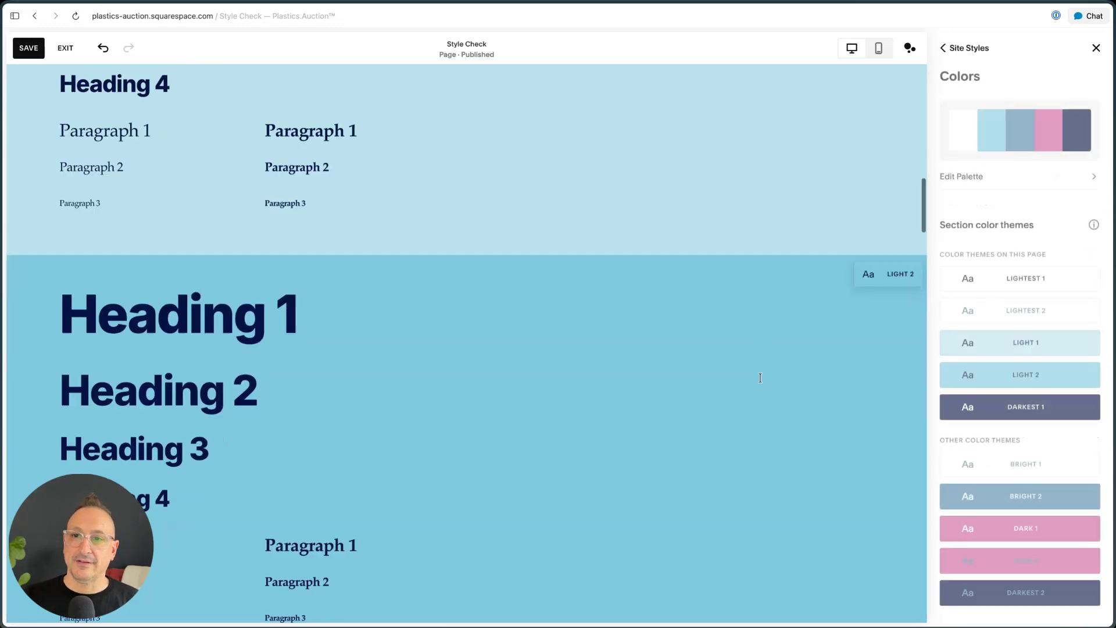
pyautogui.scroll(-10, 760, 379)
pyautogui.moveTo(1080, 386)
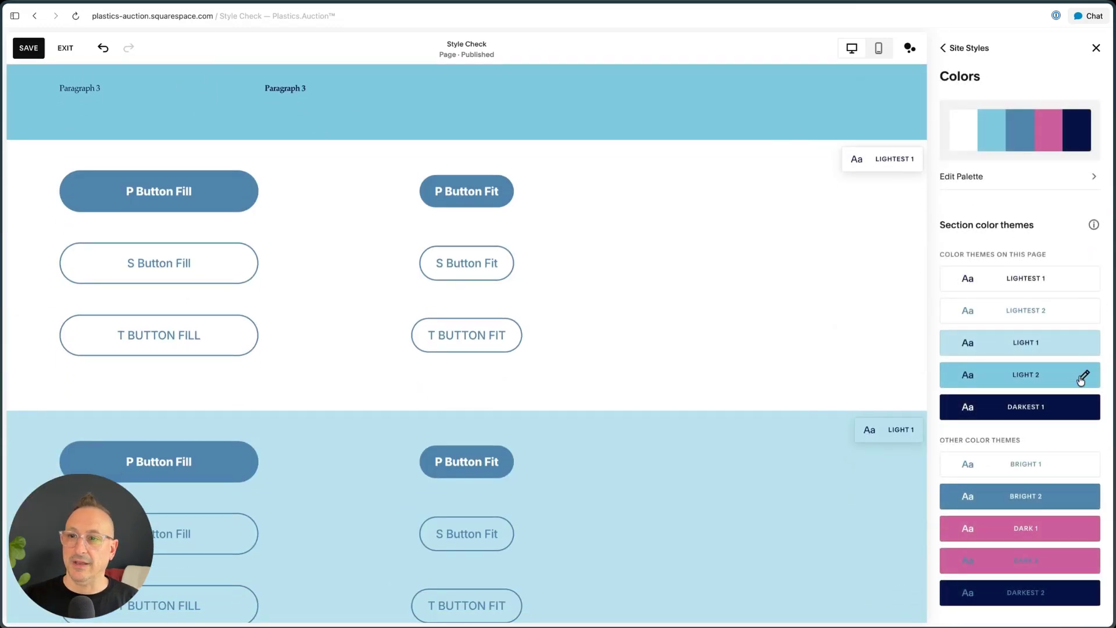
pyautogui.click(1085, 343)
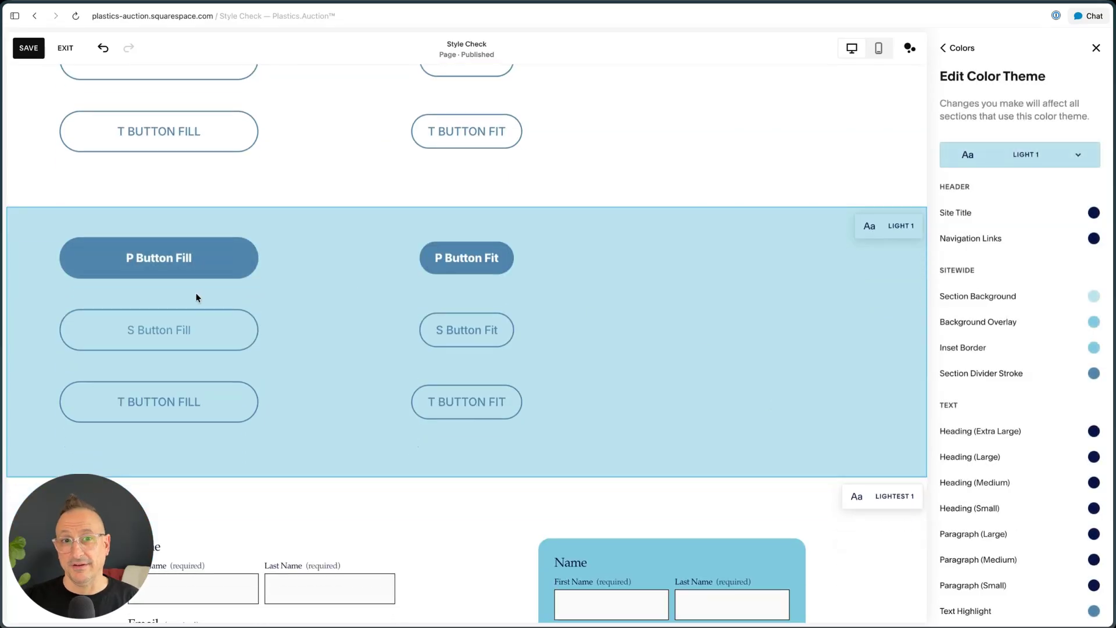
# Set the Light 1 theme's primary and secondary button backgrounds to the palette's dark navy.
pyautogui.scroll(-3, 999, 325)
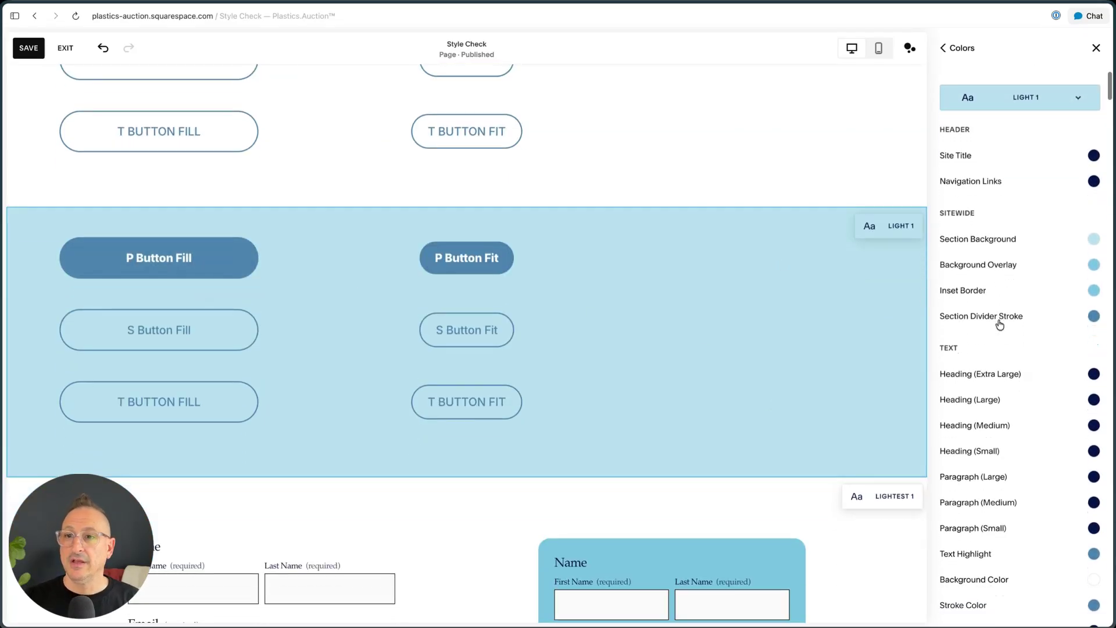
pyautogui.scroll(1, 989, 294)
pyautogui.scroll(-3, 984, 202)
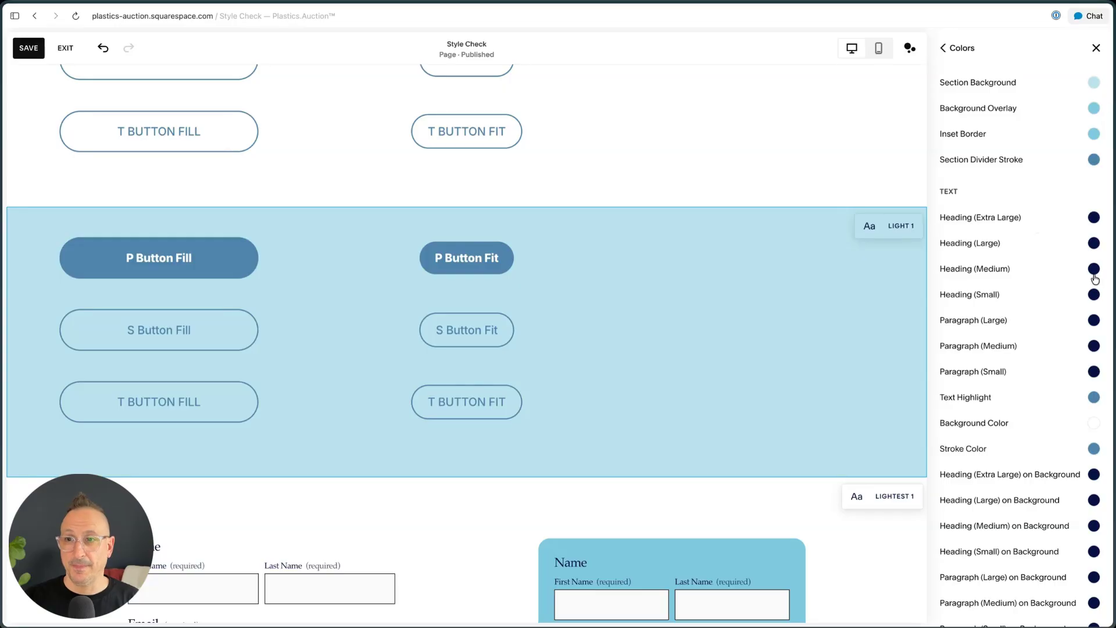
pyautogui.scroll(-2, 1014, 280)
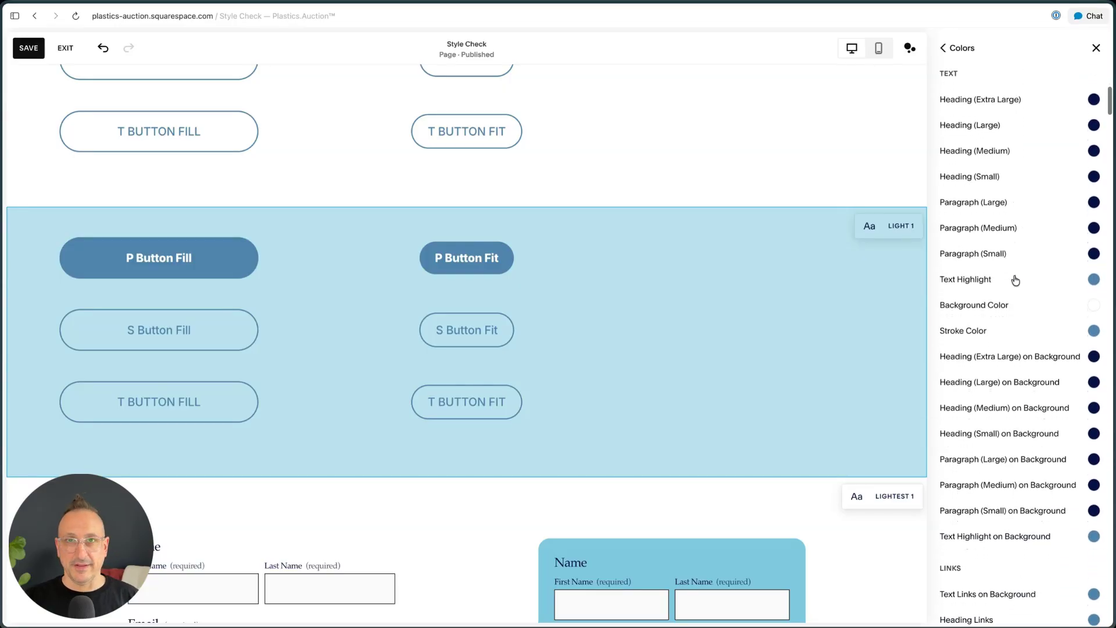
pyautogui.scroll(-7, 1014, 280)
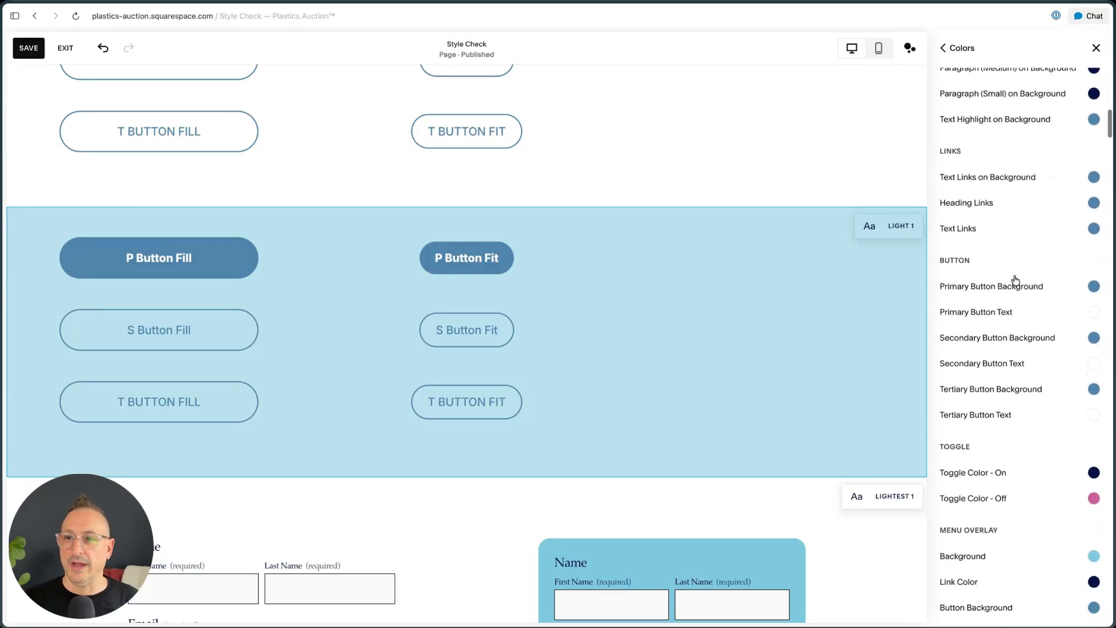
pyautogui.scroll(-1, 1007, 300)
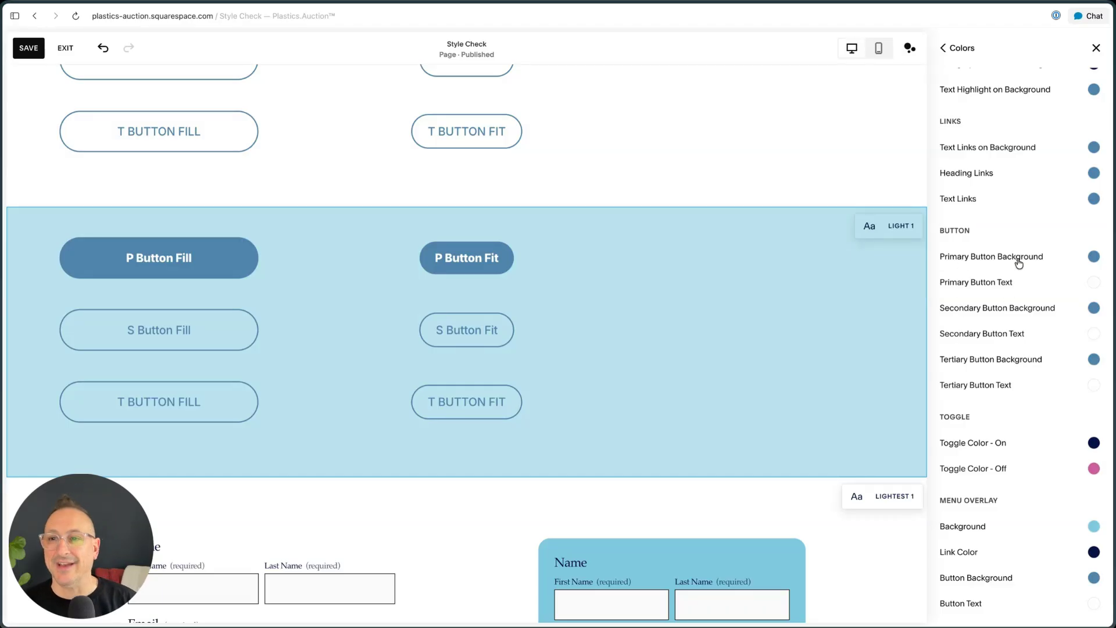
pyautogui.click(1093, 257)
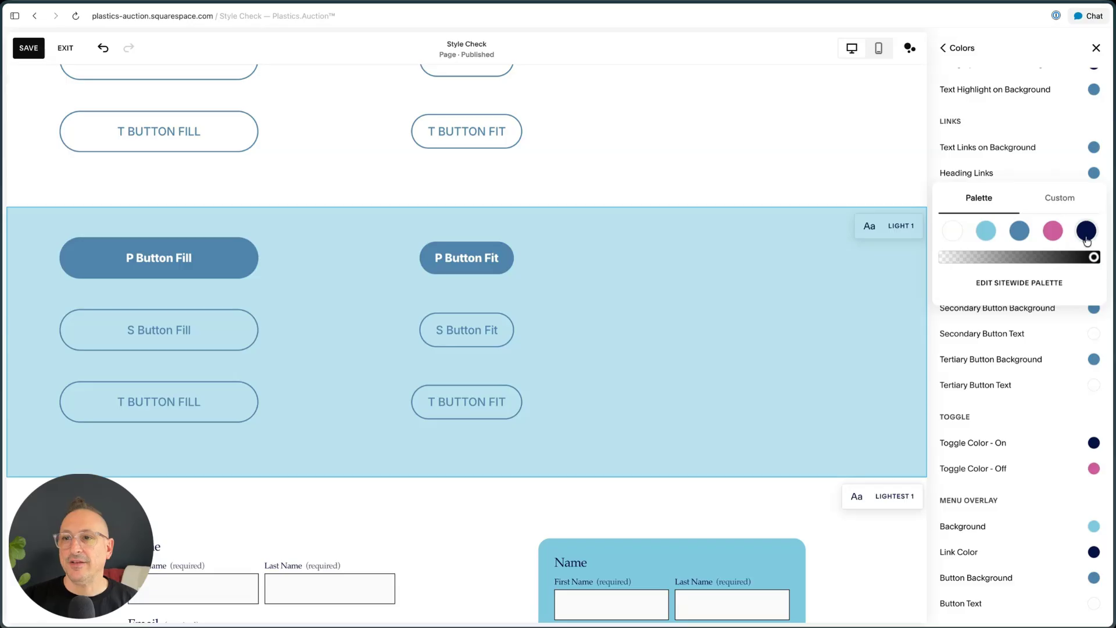
pyautogui.click(1086, 231)
pyautogui.click(1094, 308)
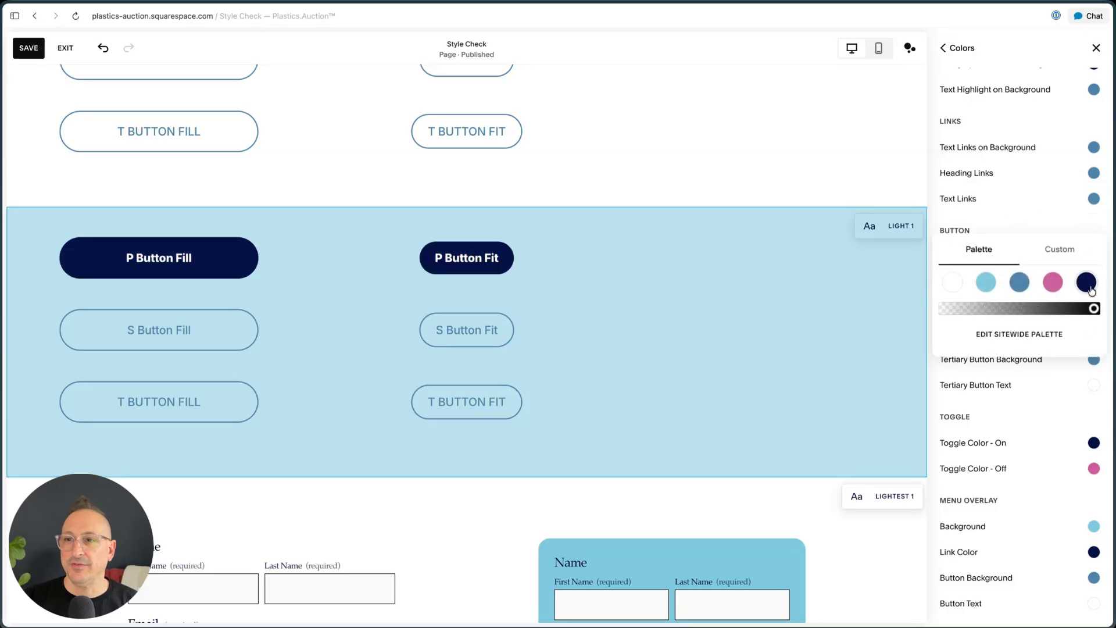
pyautogui.click(1085, 282)
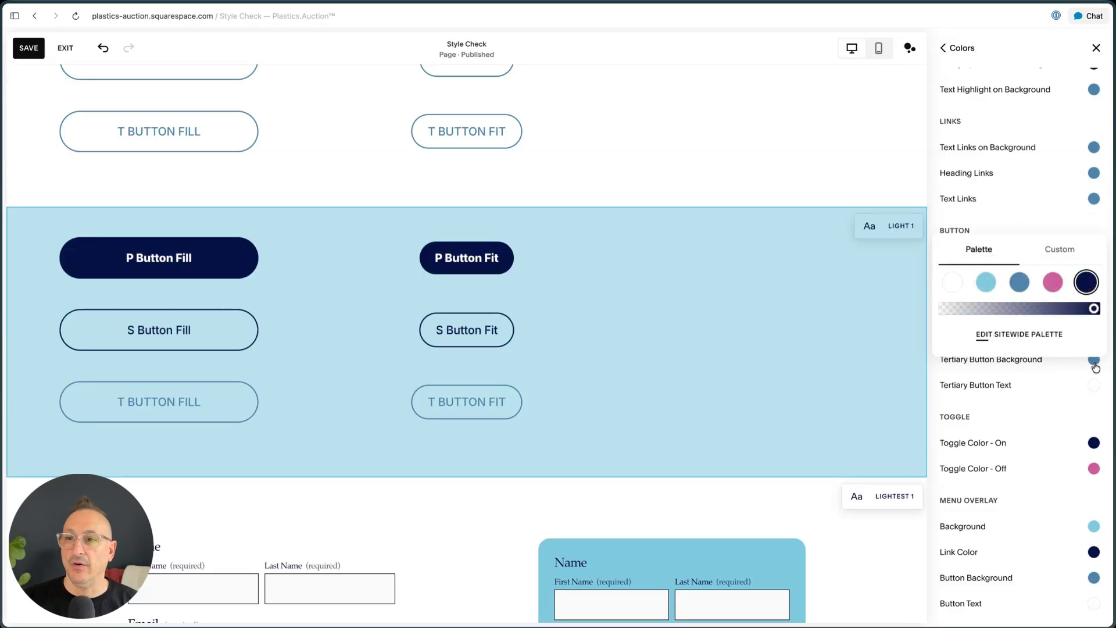
# Try white, blue and pink for the Light 1 theme's tertiary button background and settle on the palette's dark navy.
pyautogui.click(1093, 282)
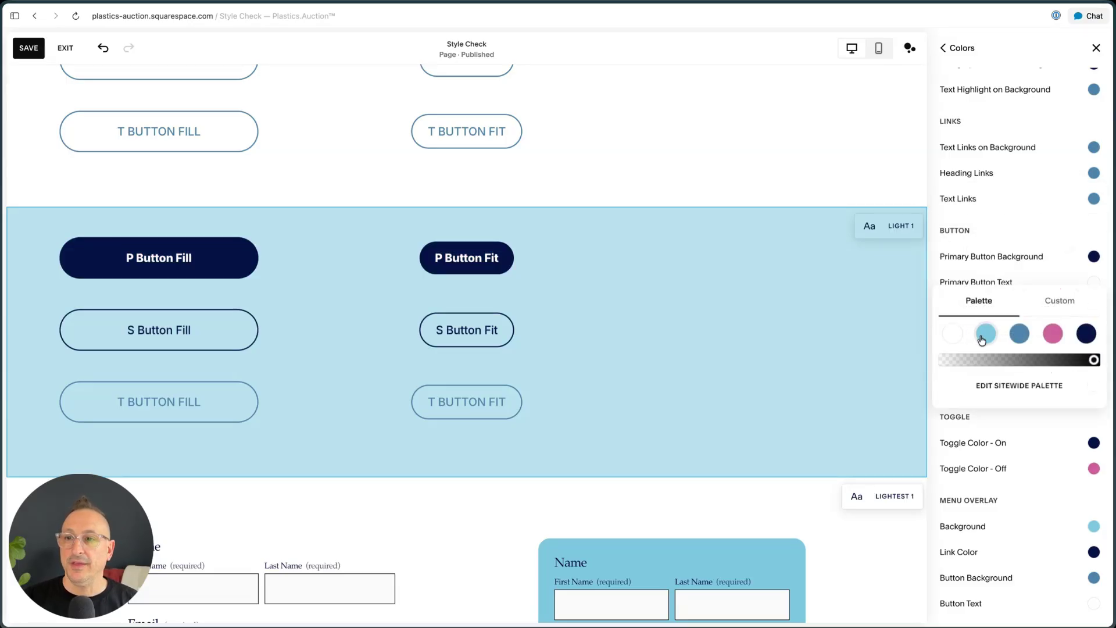
pyautogui.click(952, 336)
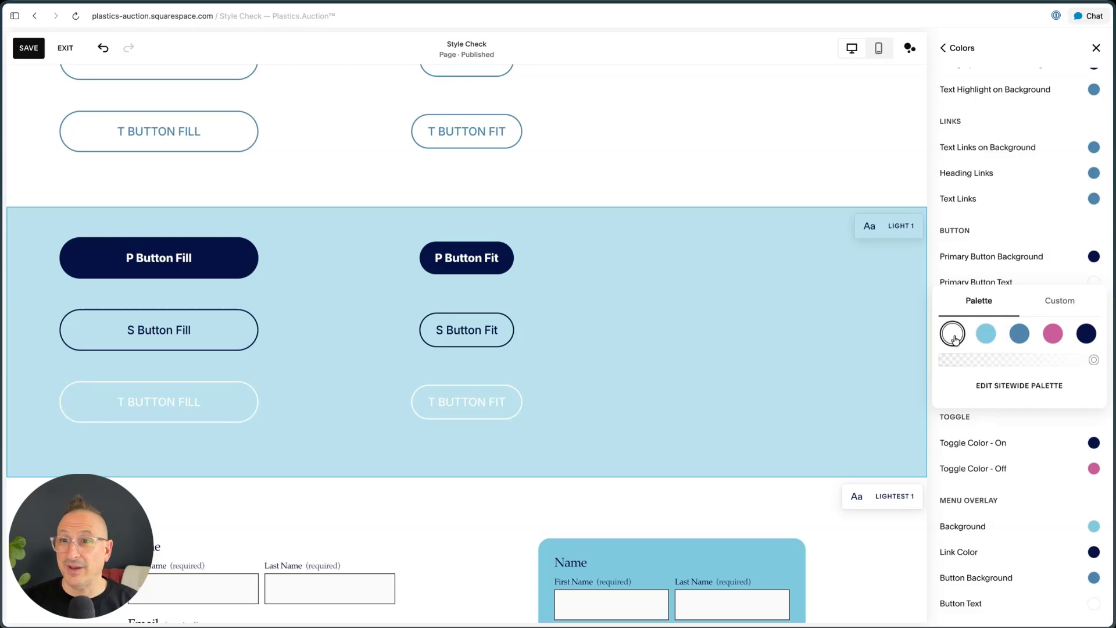
pyautogui.click(1020, 334)
pyautogui.click(1053, 333)
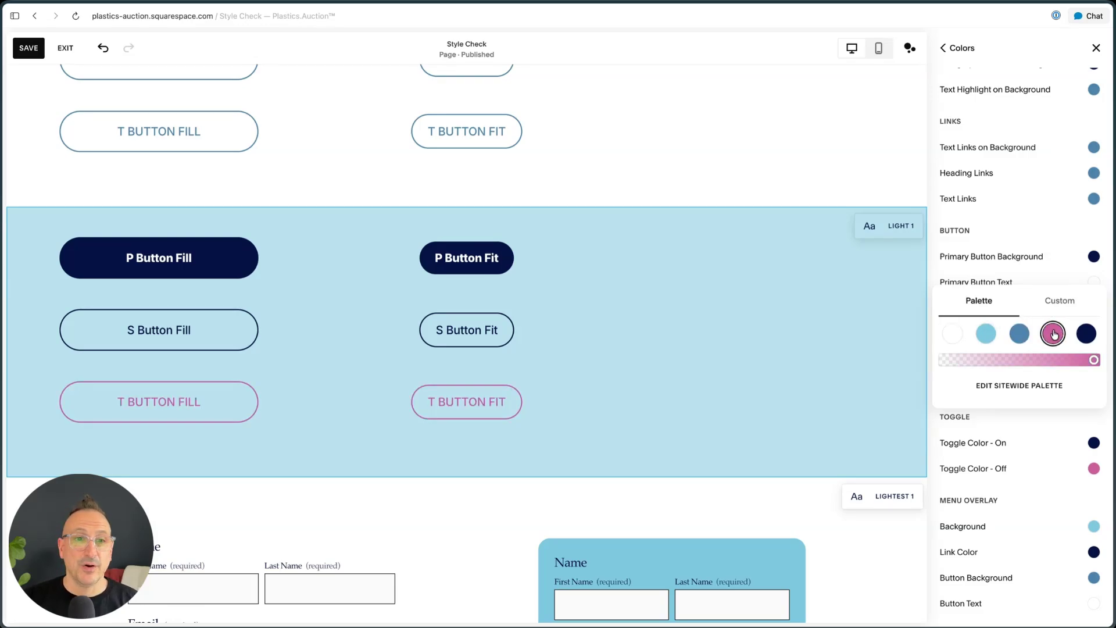
pyautogui.click(1086, 334)
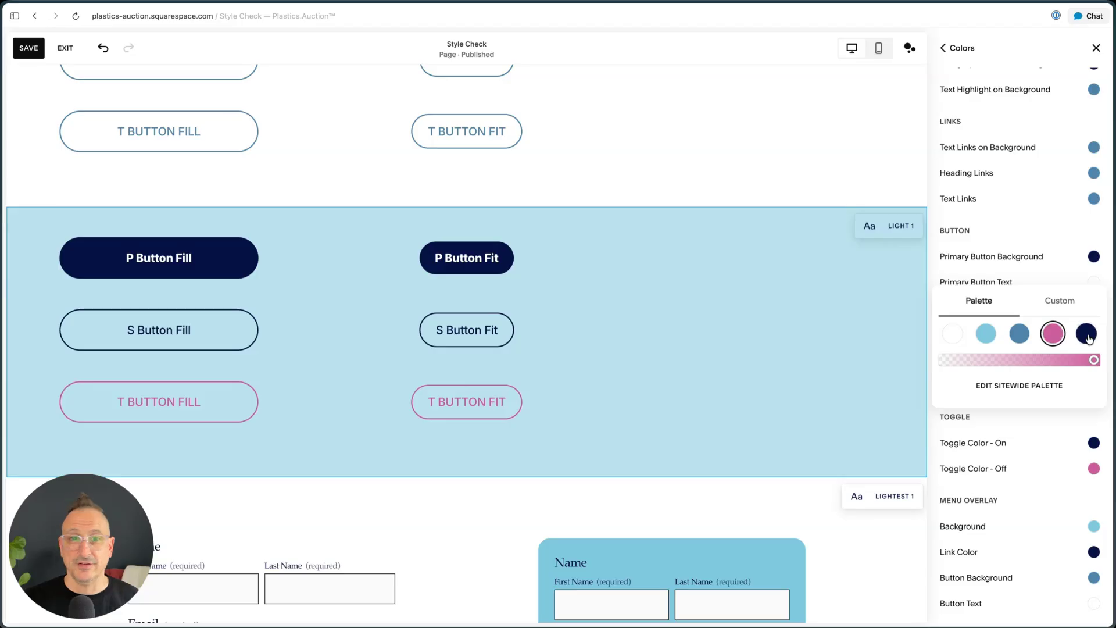
pyautogui.click(941, 230)
# Review the Light 1 theme's button colors on their own and return to the section color themes.
pyautogui.scroll(-3, 1050, 331)
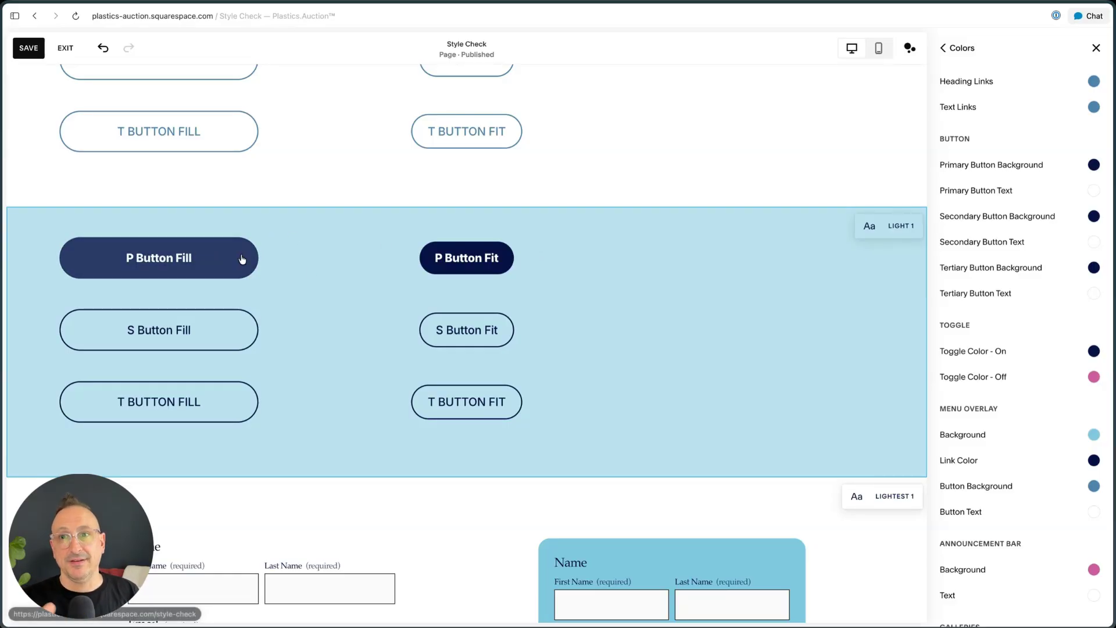
pyautogui.click(901, 228)
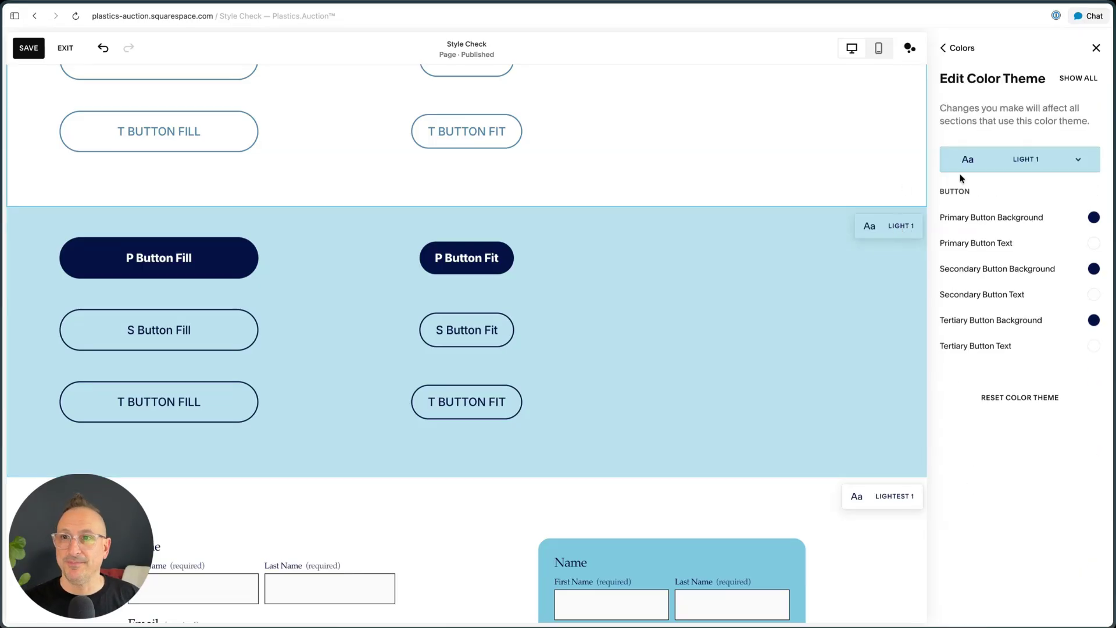
pyautogui.click(959, 49)
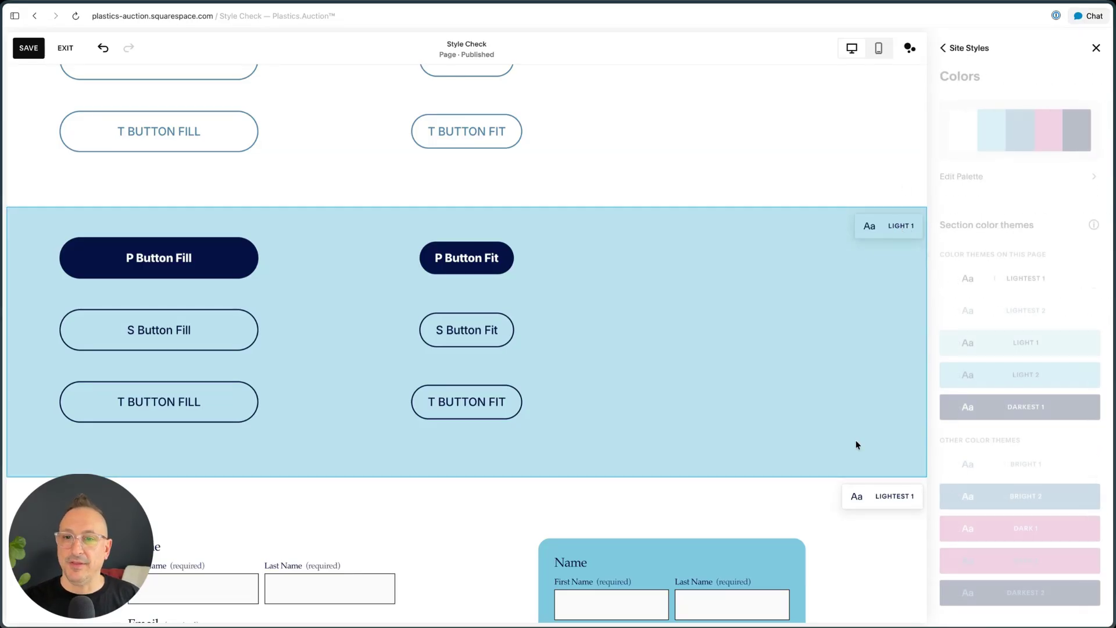
# Open the Lightest 1 theme used by the first form samples for editing and search its color settings for "Form".
pyautogui.moveTo(1091, 283)
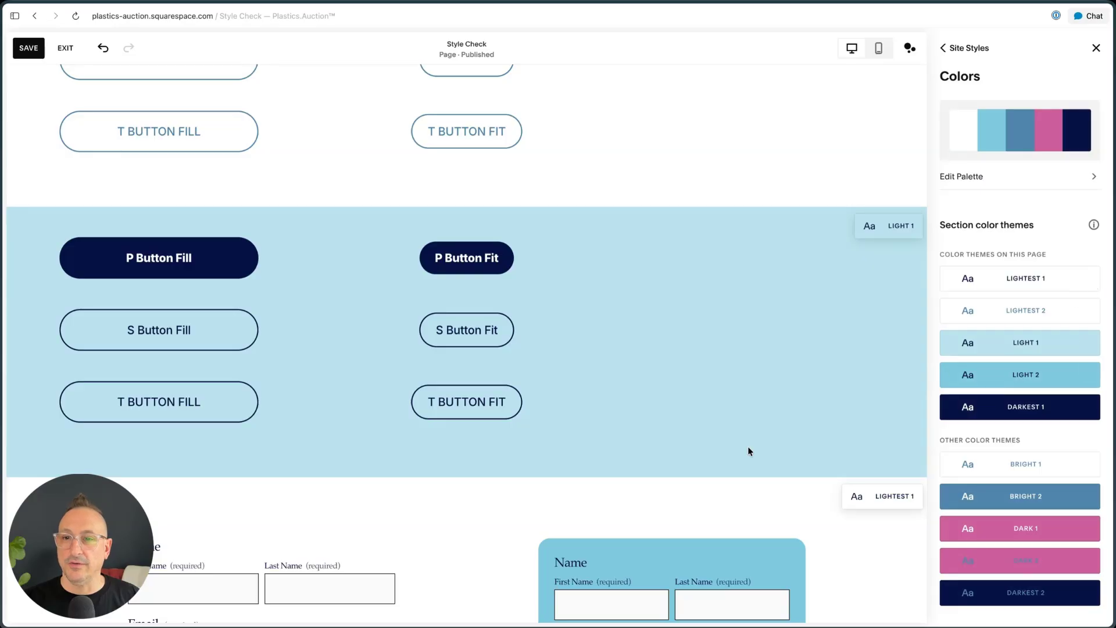
pyautogui.scroll(-6, 748, 447)
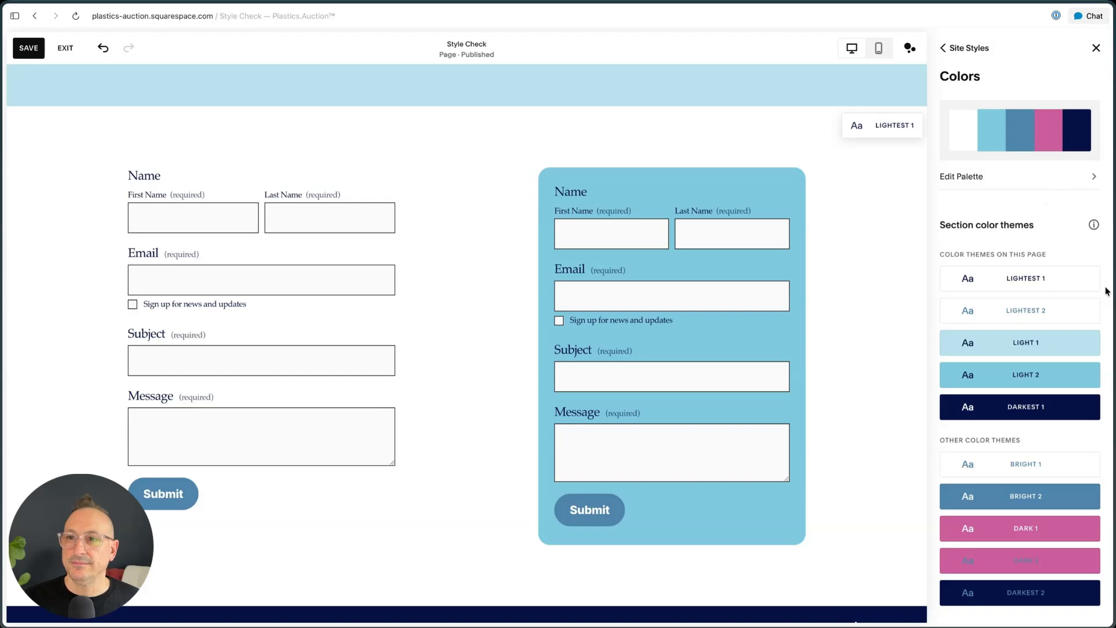
pyautogui.click(1084, 282)
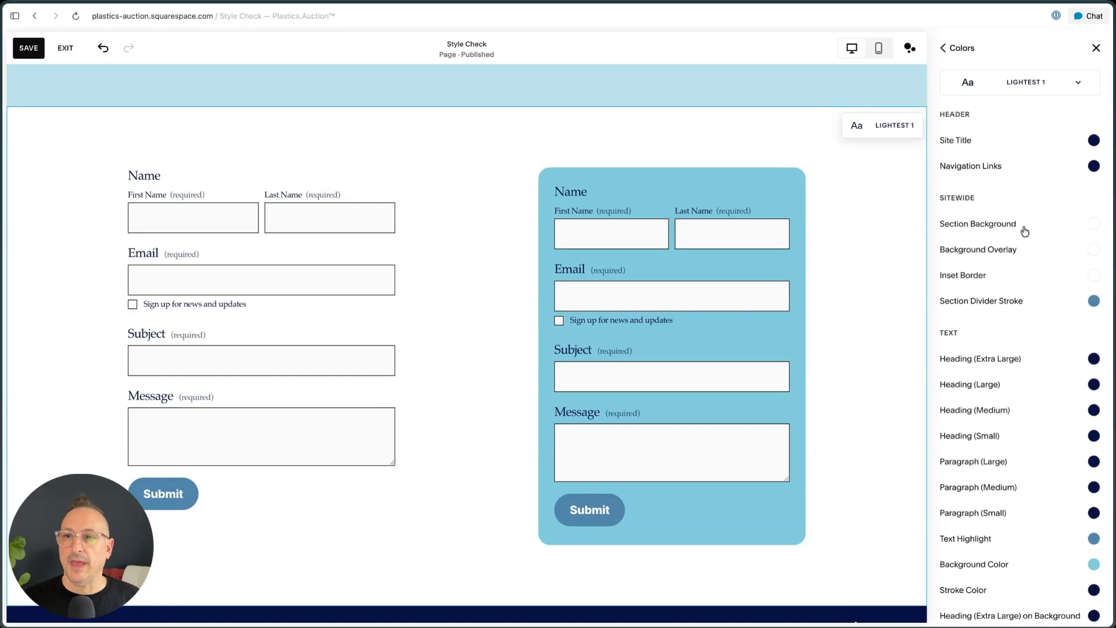
pyautogui.scroll(-8, 1024, 230)
pyautogui.scroll(-10, 1024, 231)
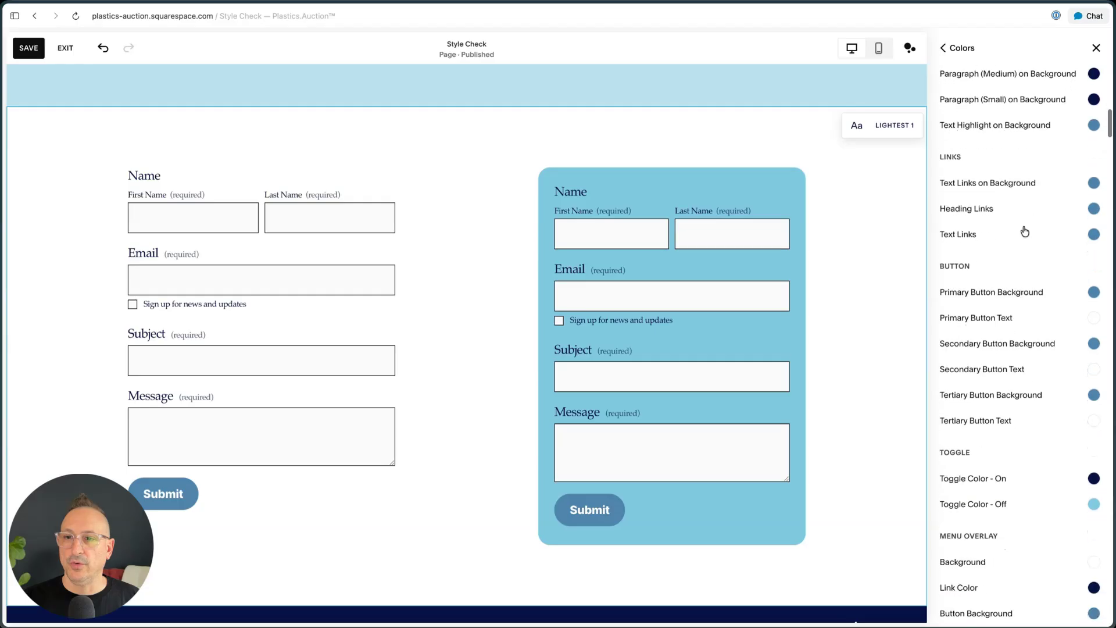
pyautogui.scroll(-10, 1025, 232)
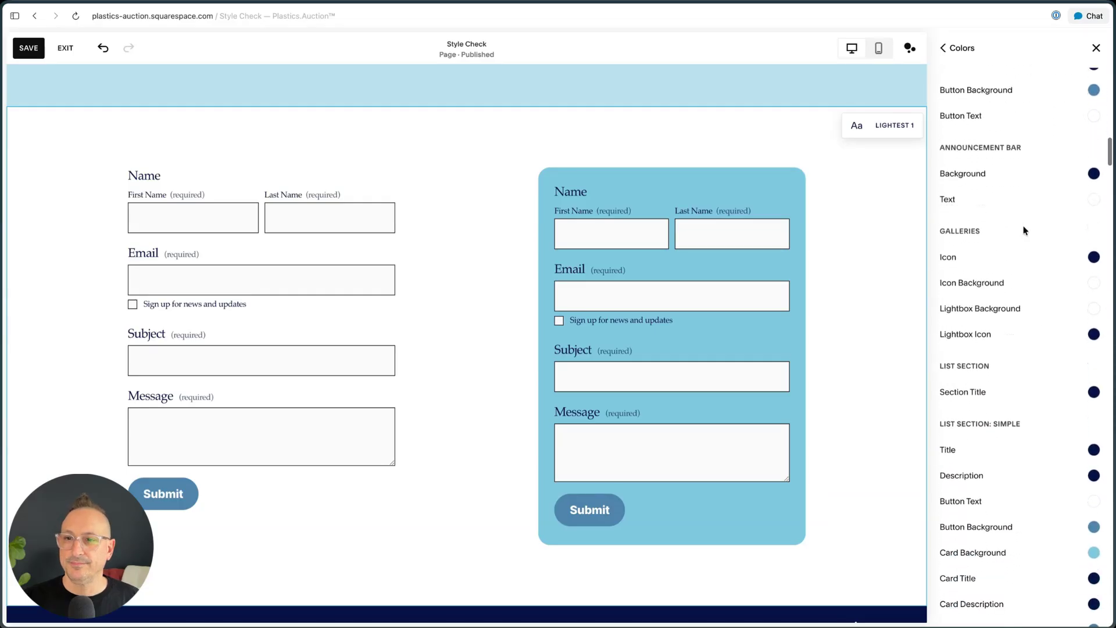
pyautogui.scroll(-10, 1024, 230)
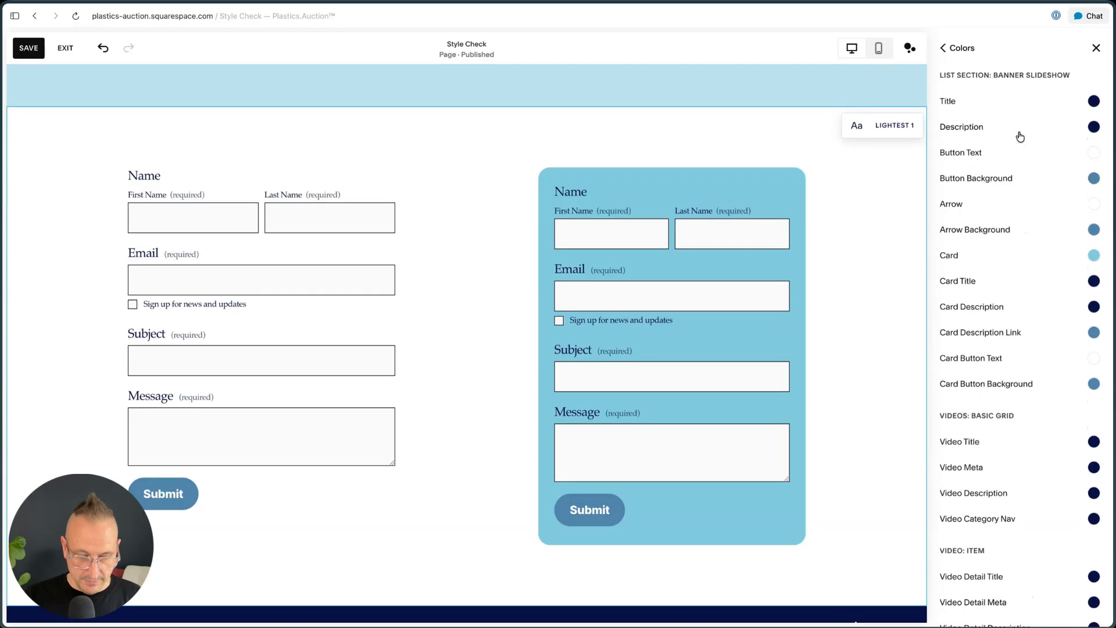
pyautogui.press('super+f')
pyautogui.write('Form')
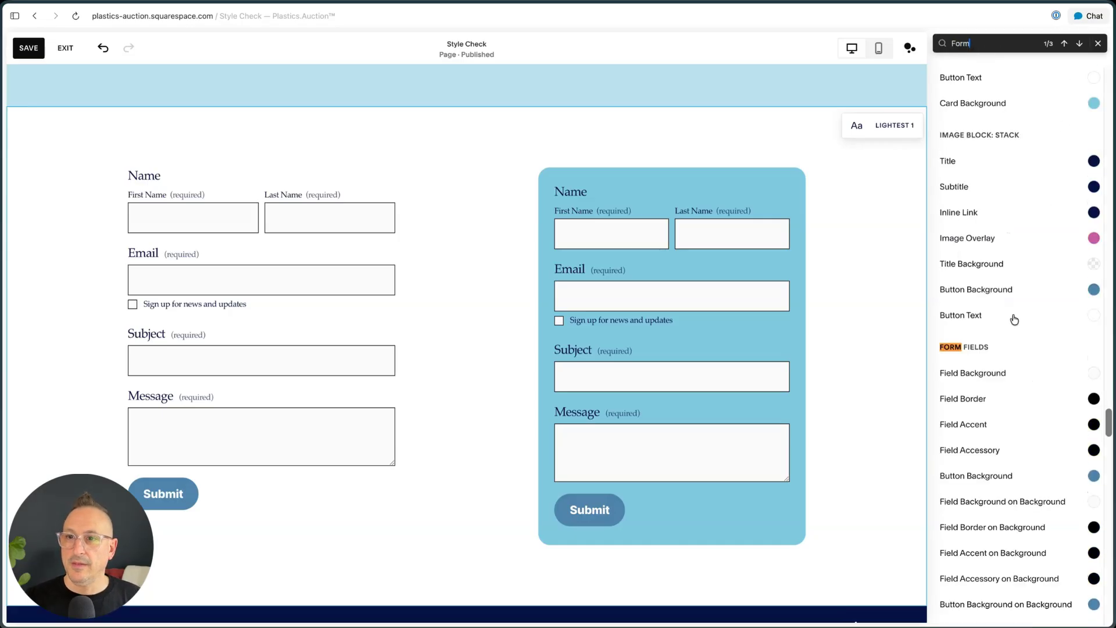
# Try pink and dark navy for the Lightest 1 form background and settle on the palette's light blue at a little under half opacity.
pyautogui.scroll(-3, 1000, 360)
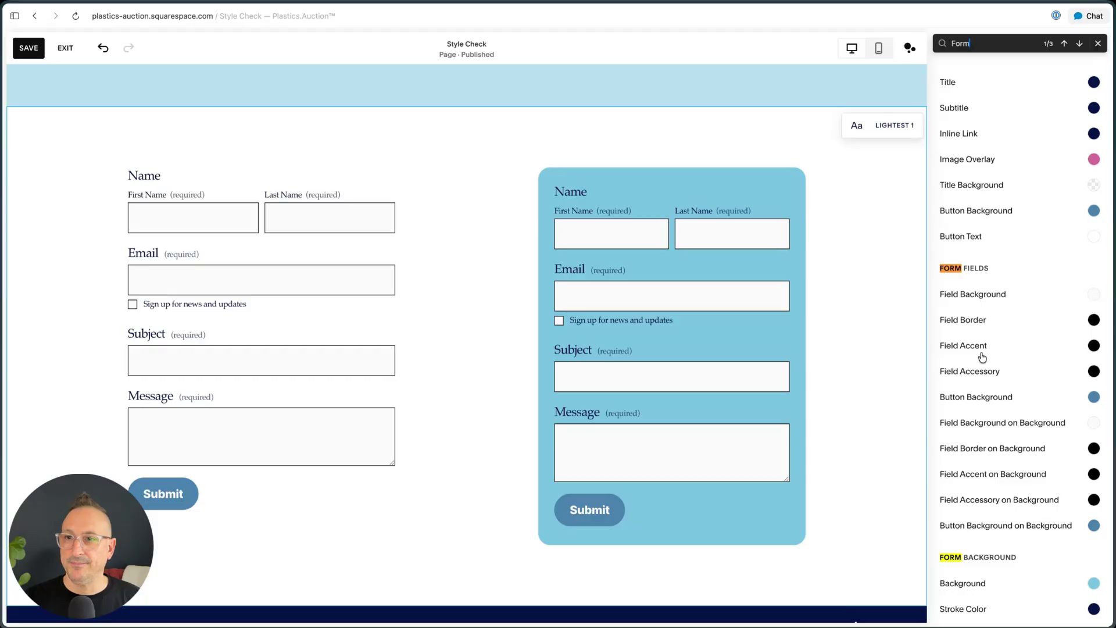
pyautogui.scroll(-2, 1029, 283)
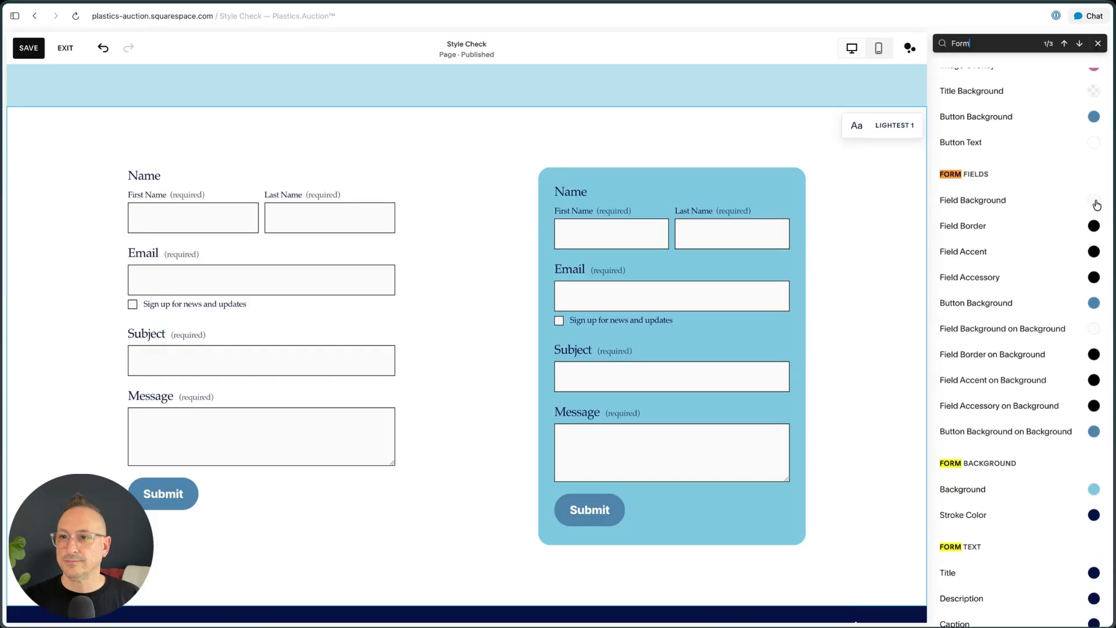
pyautogui.scroll(-3, 1069, 386)
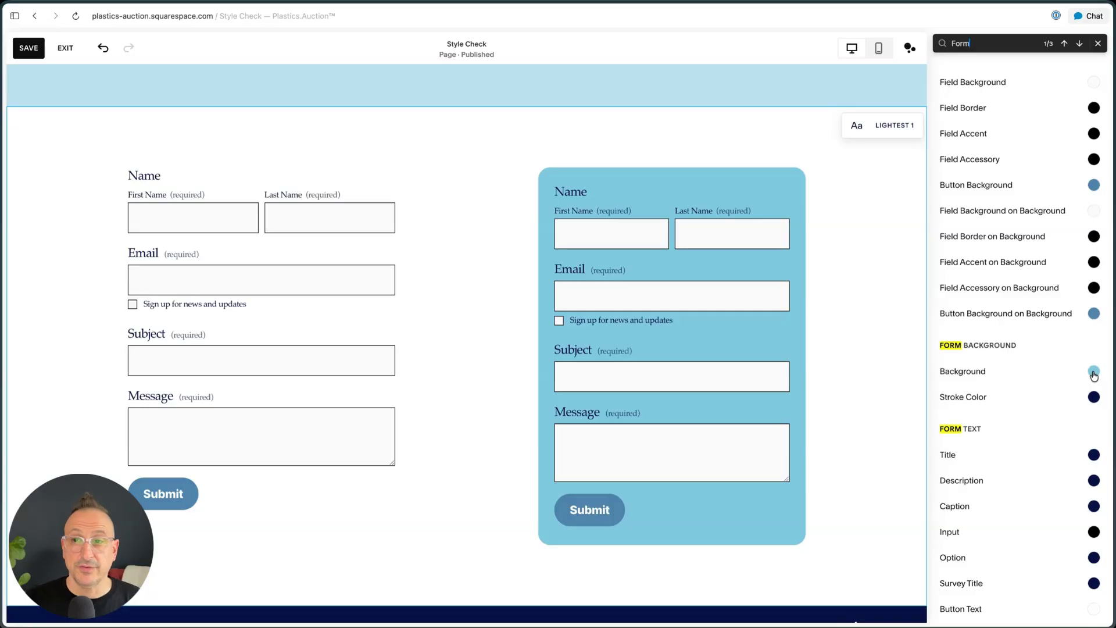
pyautogui.click(1094, 372)
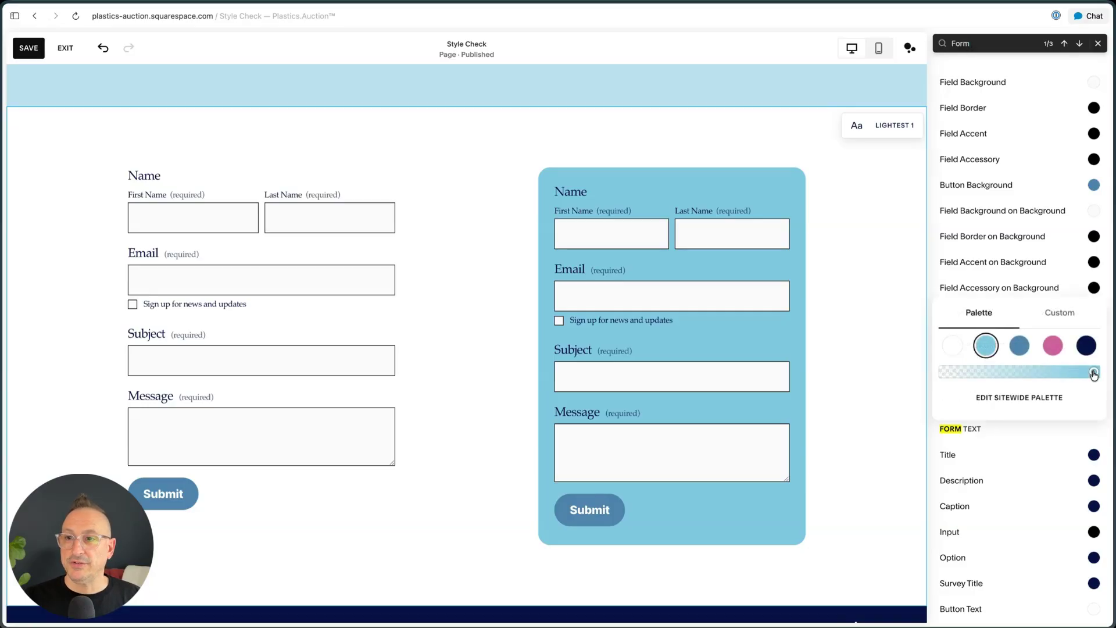
pyautogui.click(1053, 346)
pyautogui.click(1085, 347)
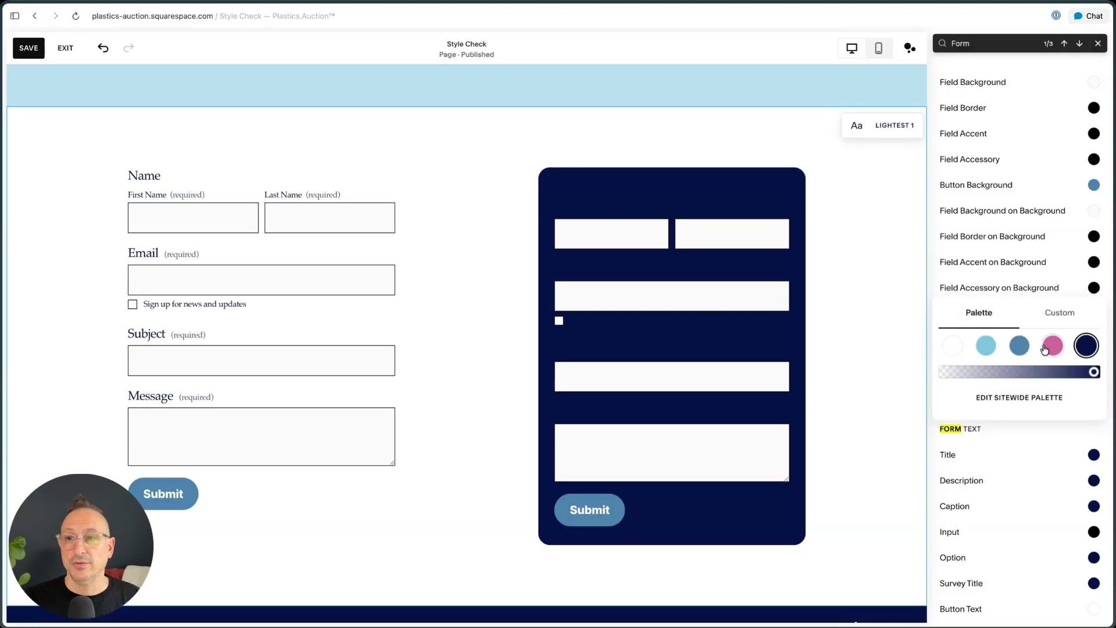
pyautogui.click(984, 351)
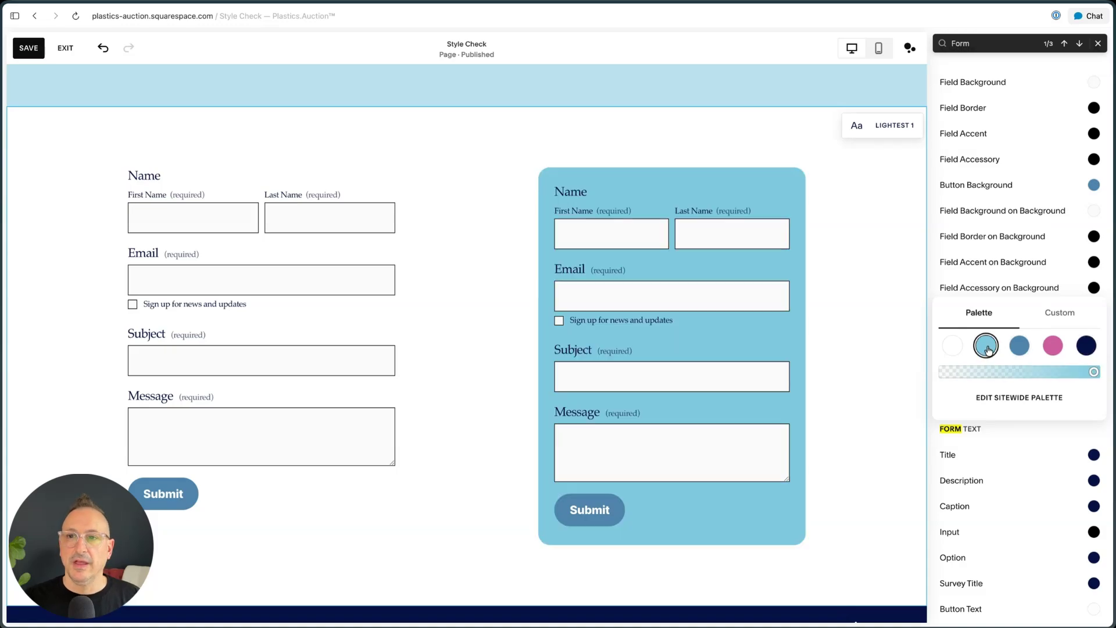
pyautogui.click(1020, 373)
pyautogui.moveTo(1017, 373)
pyautogui.mouseDown()
pyautogui.moveTo(987, 375)
pyautogui.moveTo(1000, 376)
pyautogui.mouseUp()
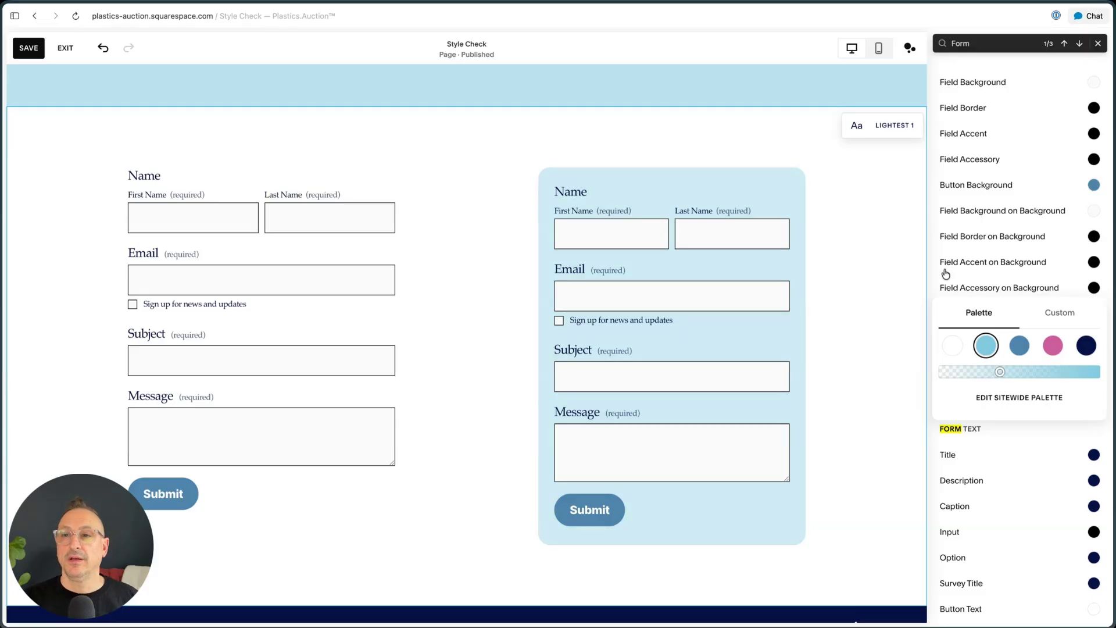
pyautogui.click(958, 429)
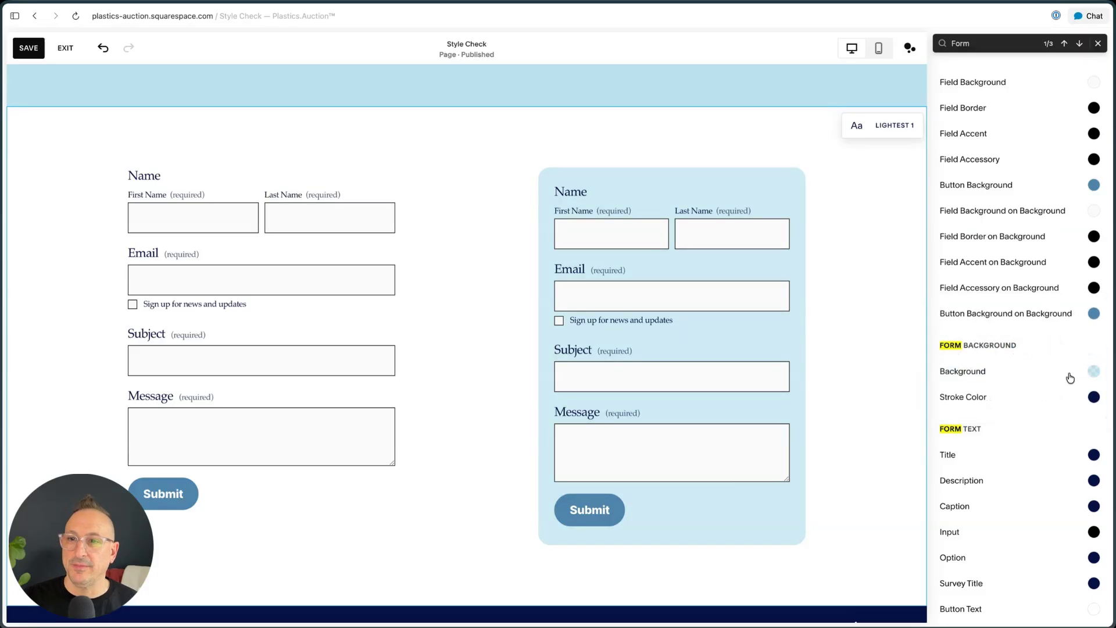
# Try the palette's medium blue for the Lightest 1 form background's stroke color and settle on light blue.
pyautogui.click(1094, 398)
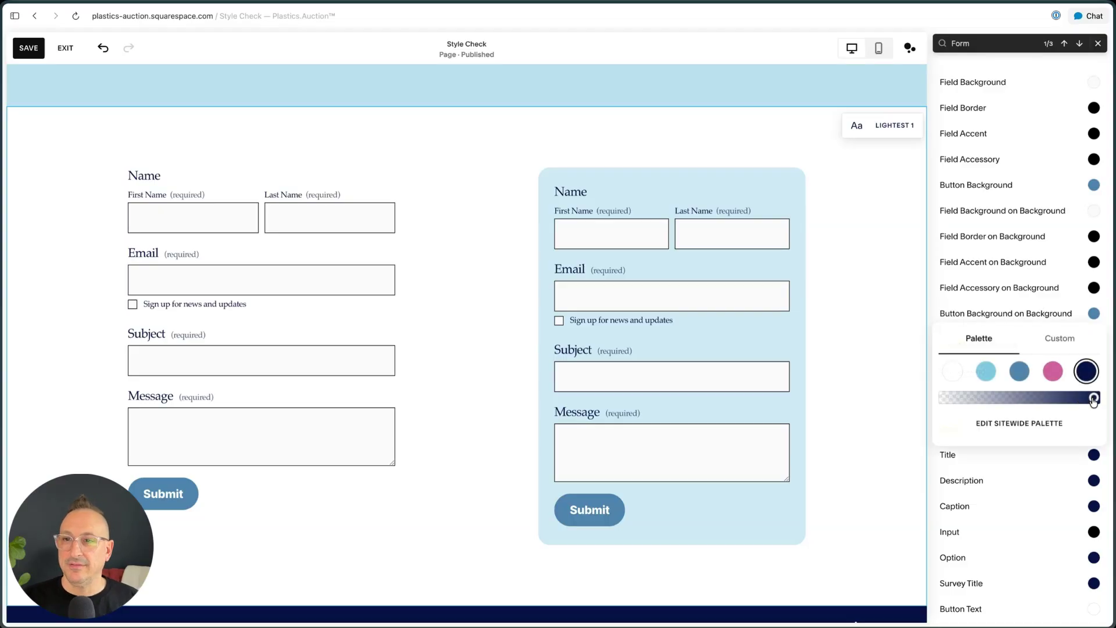
pyautogui.click(1018, 372)
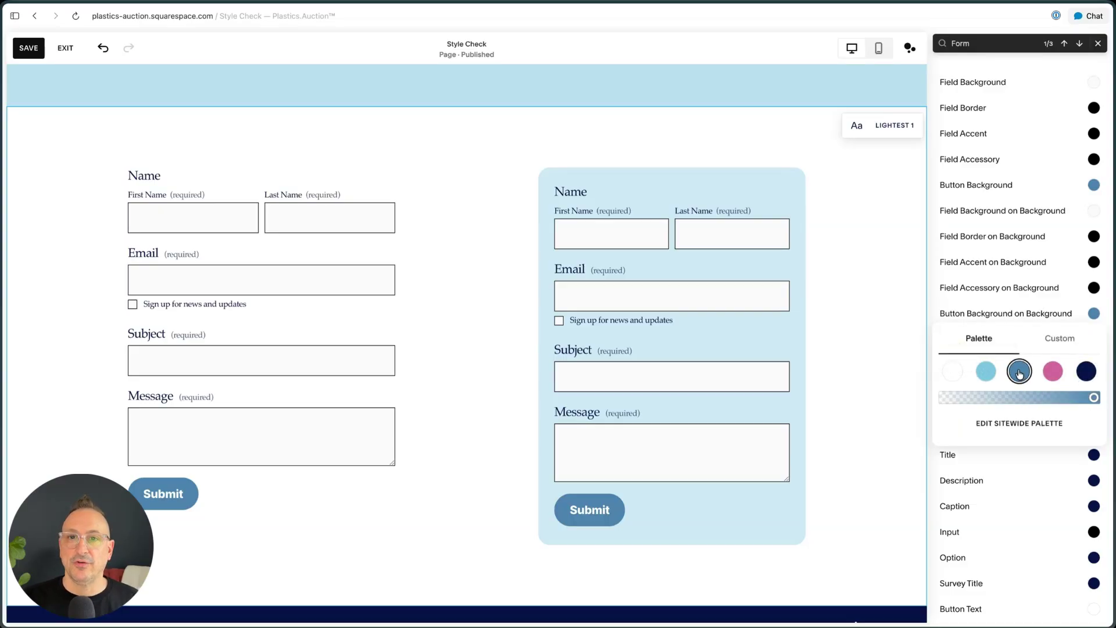
pyautogui.click(985, 375)
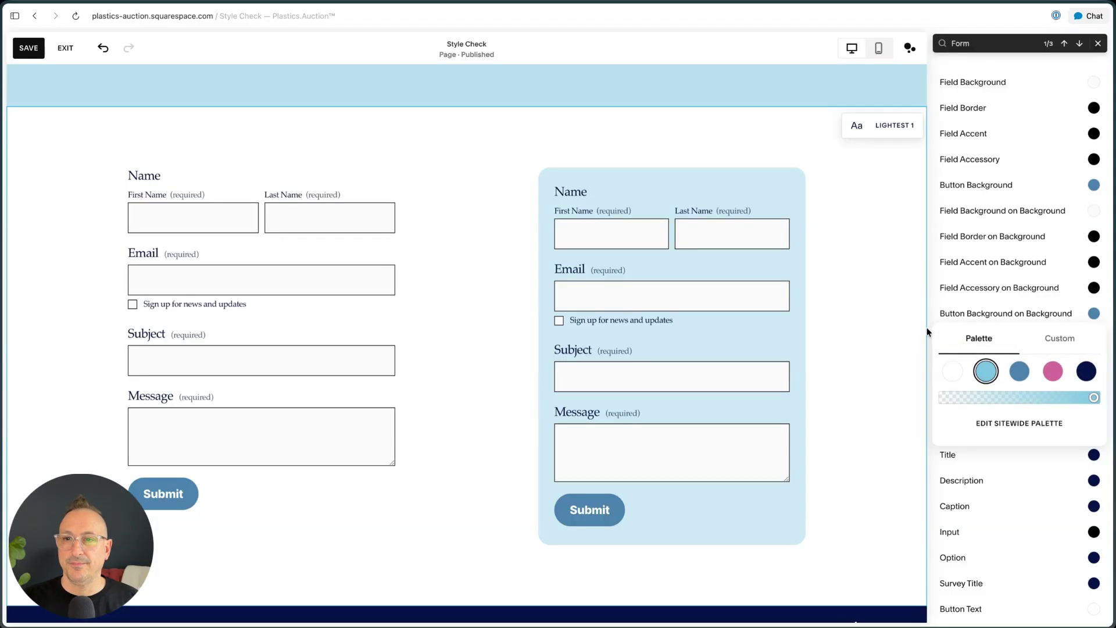
pyautogui.click(932, 323)
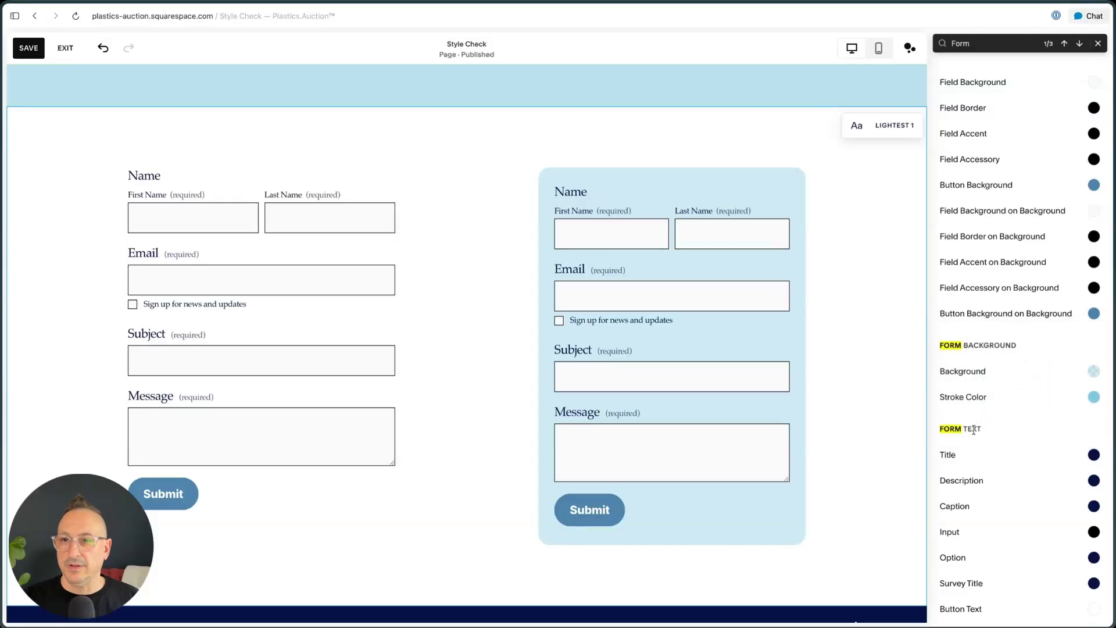
# Review the Lightest 1 theme's form colors, filter the list to the form section's own settings, and return to the section color themes.
pyautogui.scroll(-5, 966, 445)
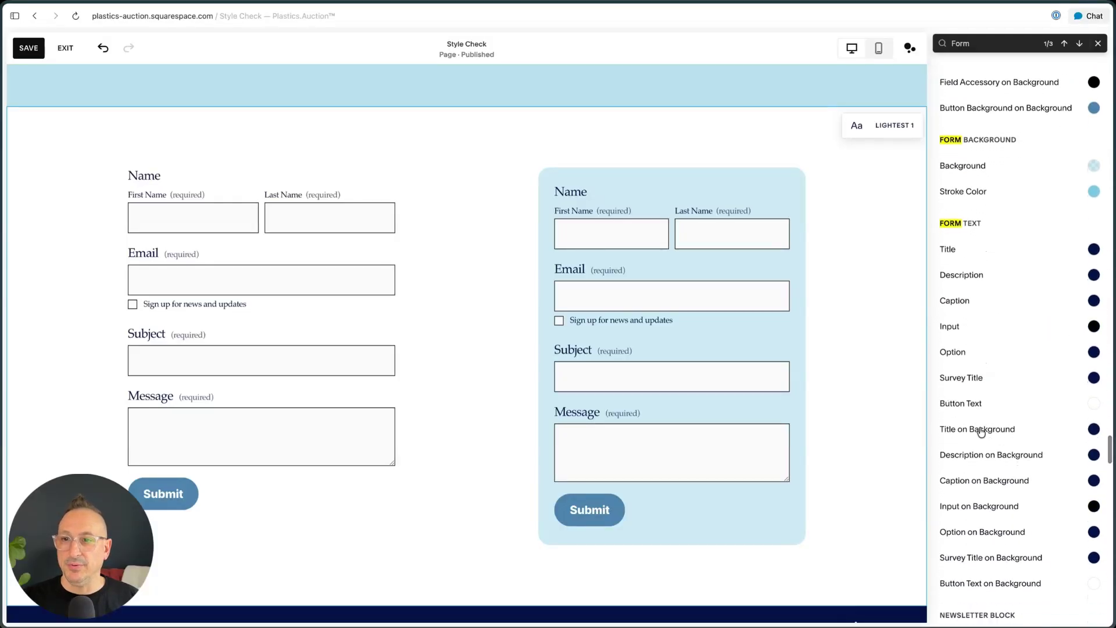
pyautogui.scroll(6, 983, 285)
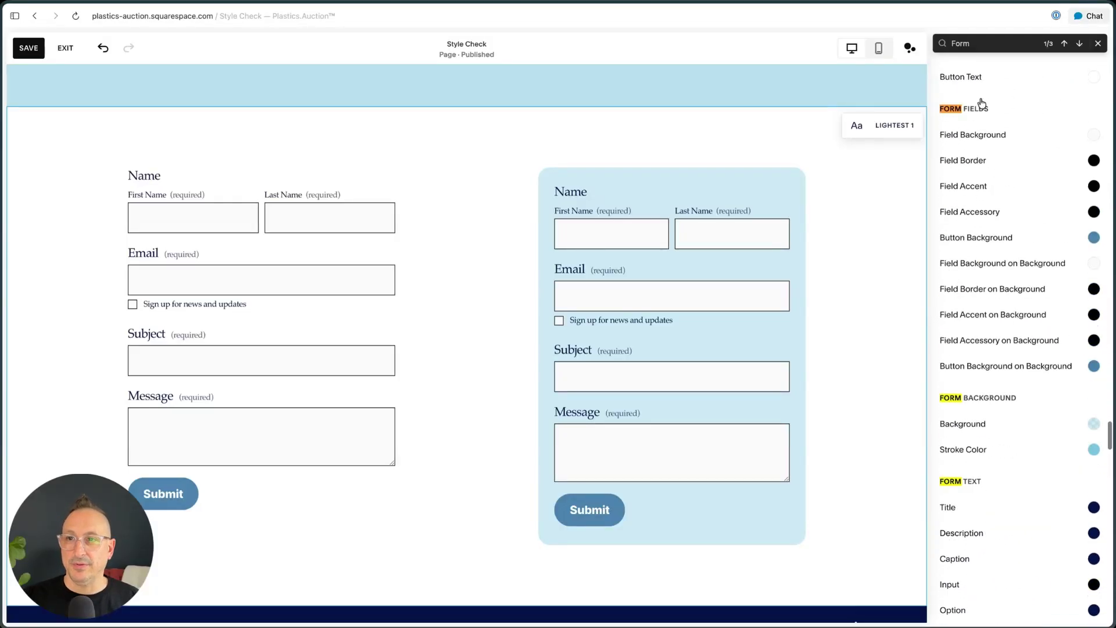
pyautogui.scroll(20, 988, 87)
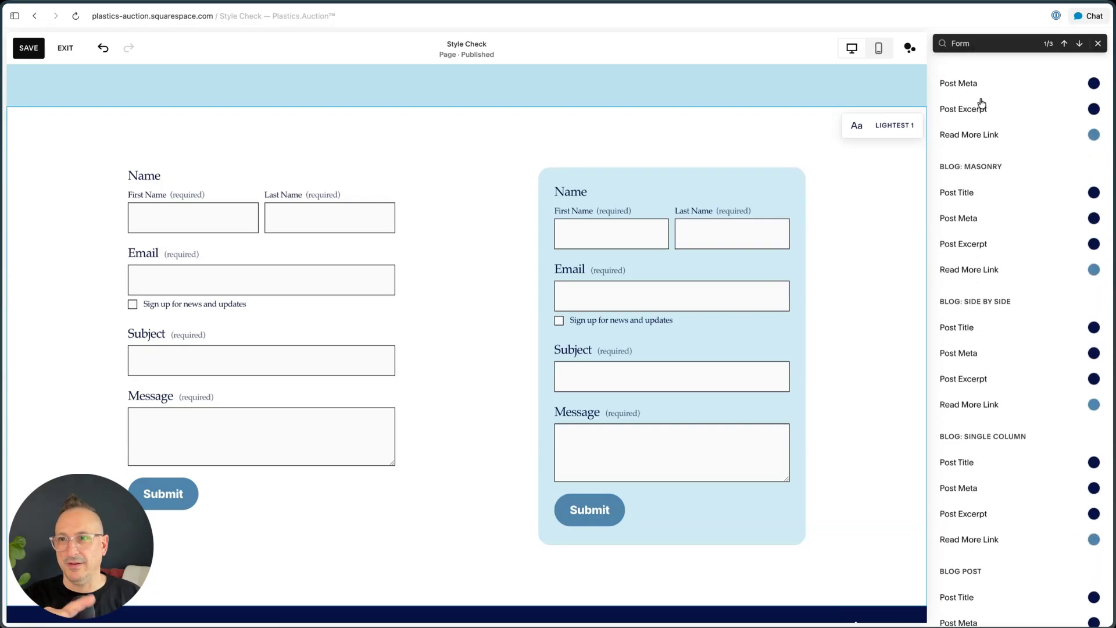
pyautogui.scroll(20, 982, 104)
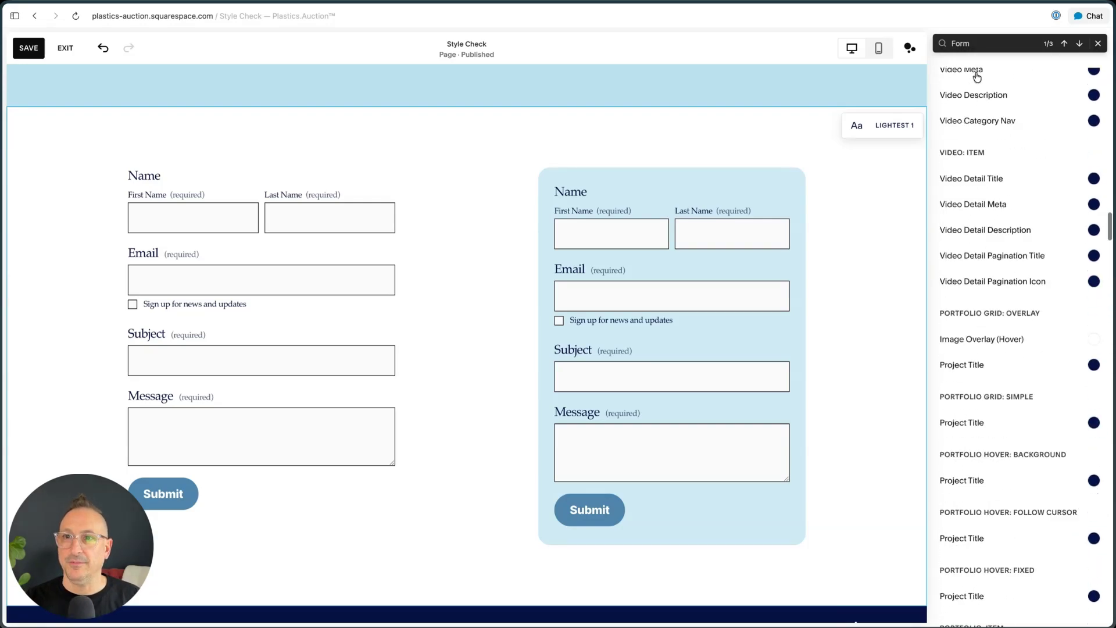
pyautogui.scroll(13, 981, 87)
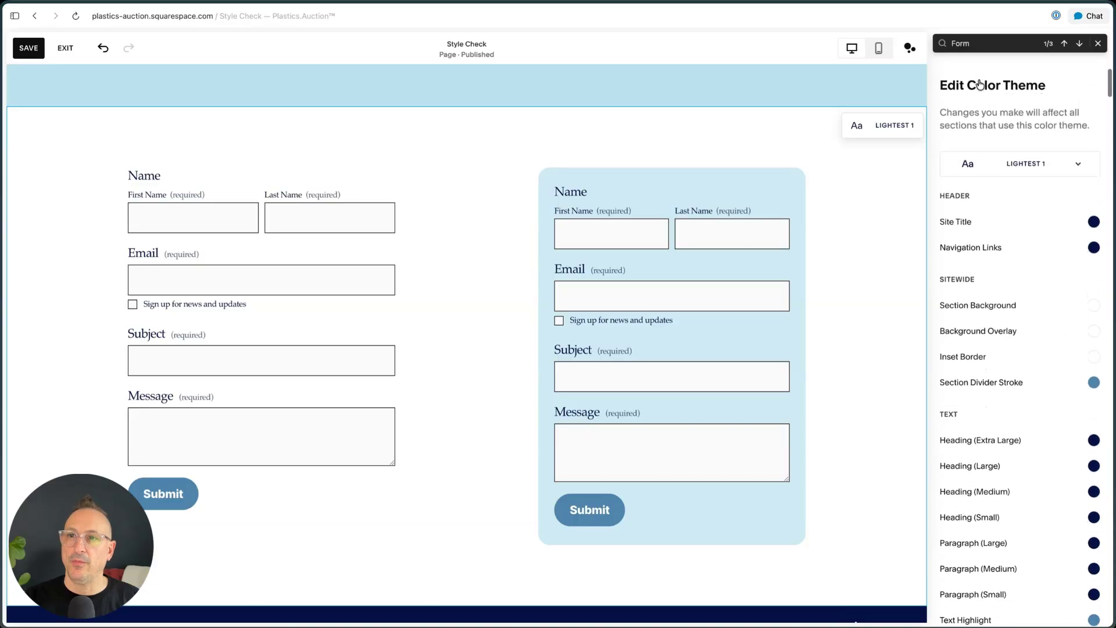
pyautogui.click(832, 242)
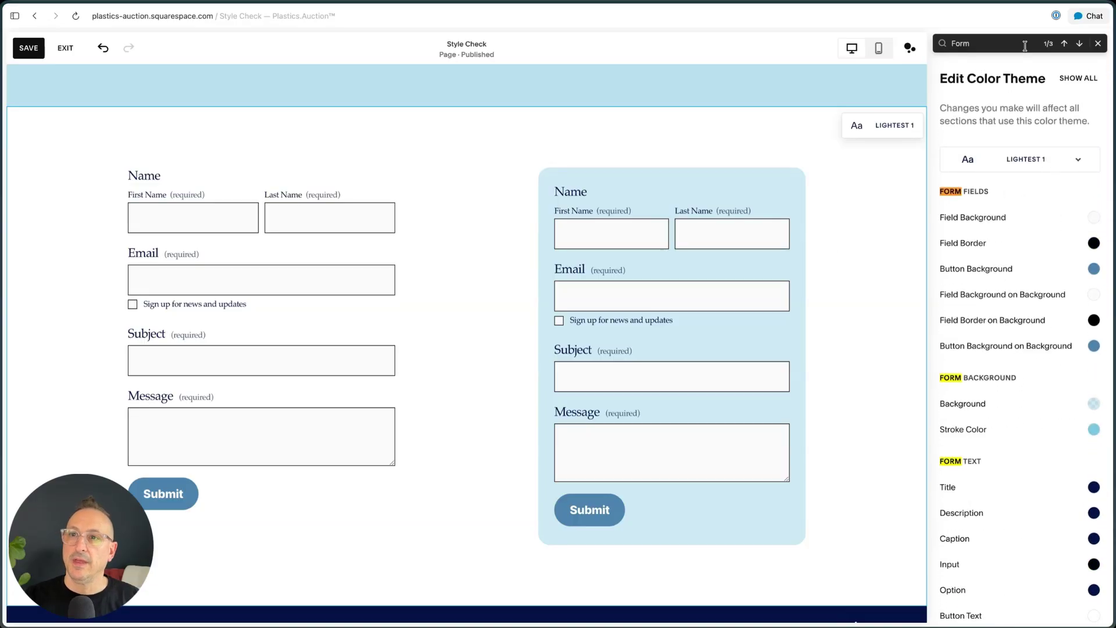
pyautogui.click(1098, 44)
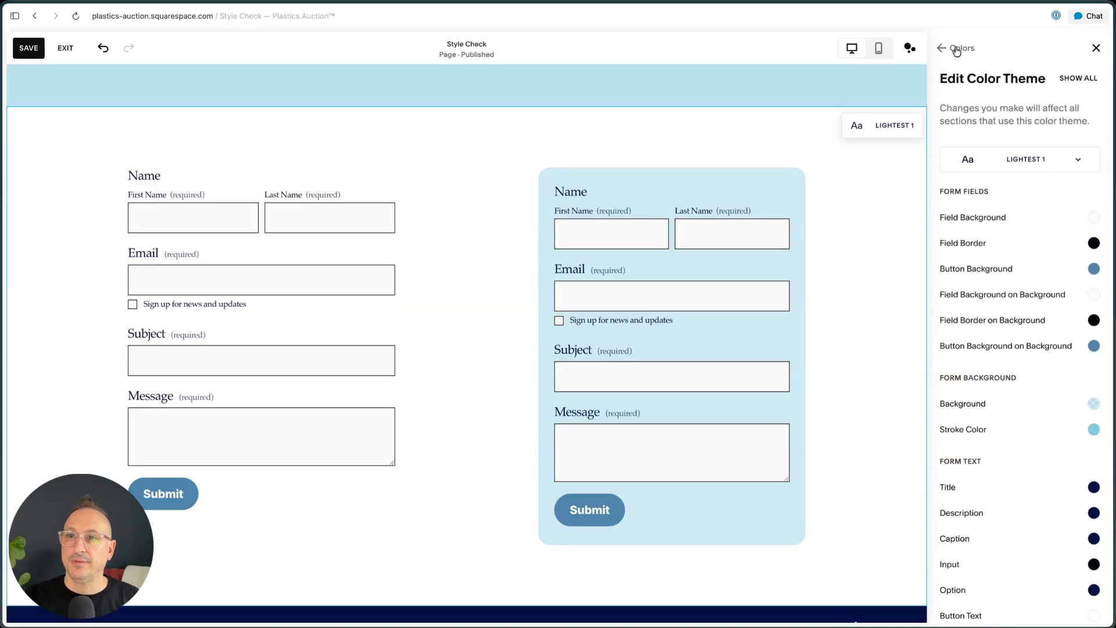
pyautogui.click(956, 49)
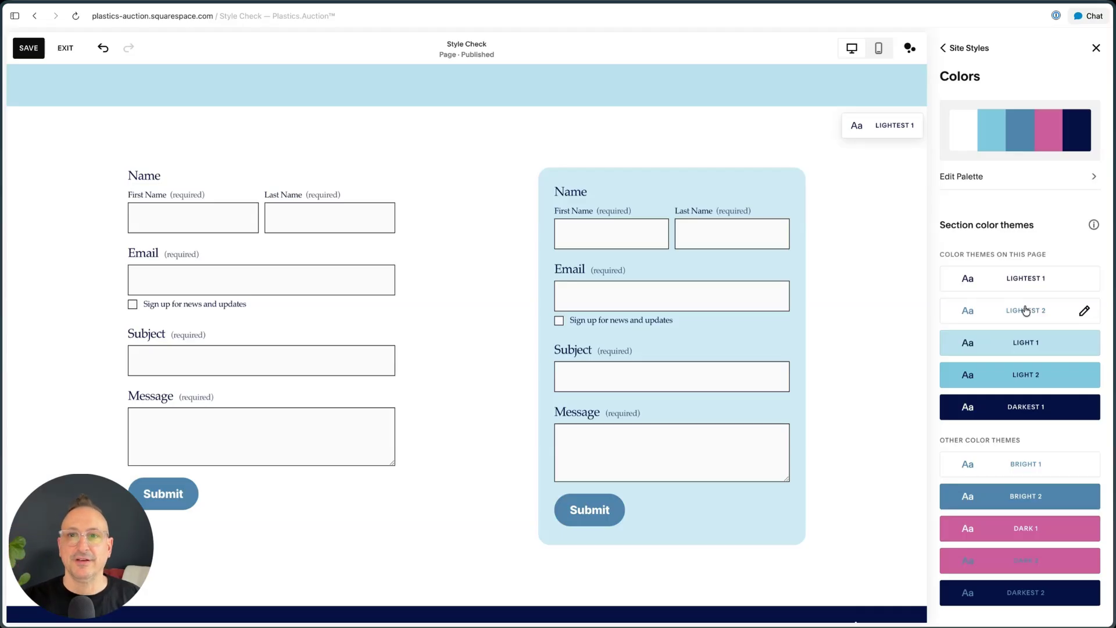
# Compare the form samples in the Lightest 1 and Darkest 1 sections and return to the Site Styles overview.
pyautogui.scroll(-10, 420, 326)
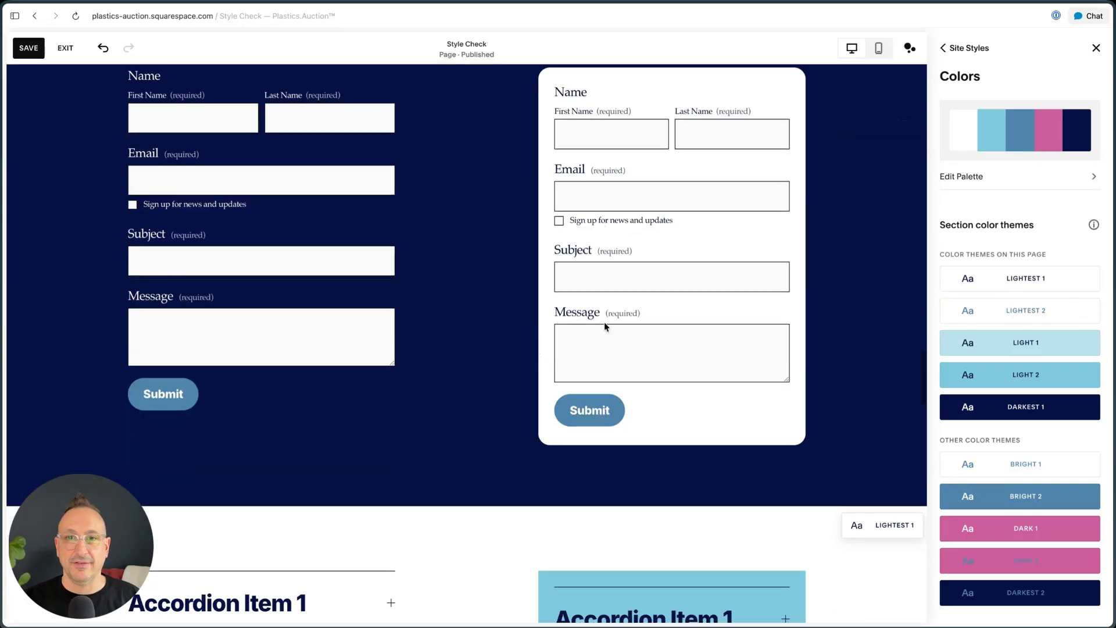
pyautogui.scroll(8, 605, 327)
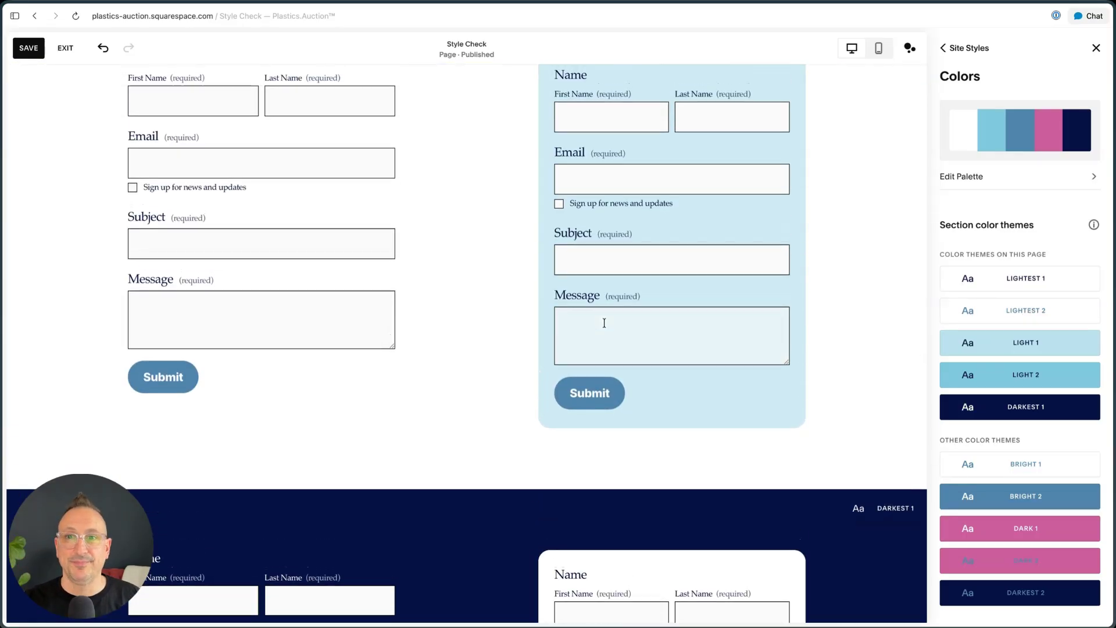
pyautogui.scroll(-3, 605, 323)
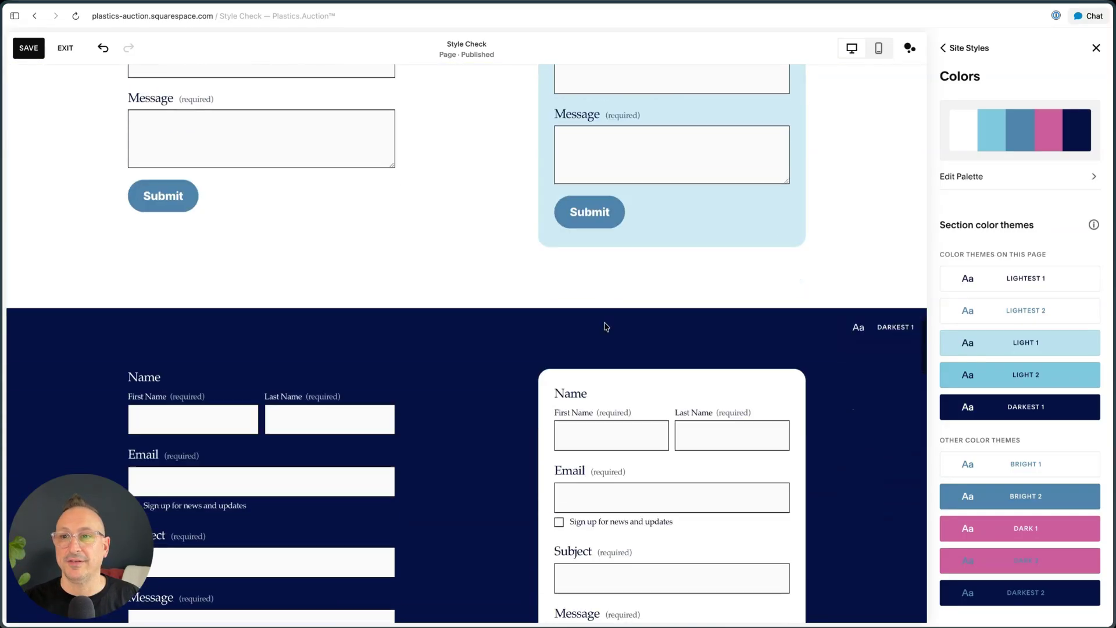
pyautogui.click(953, 45)
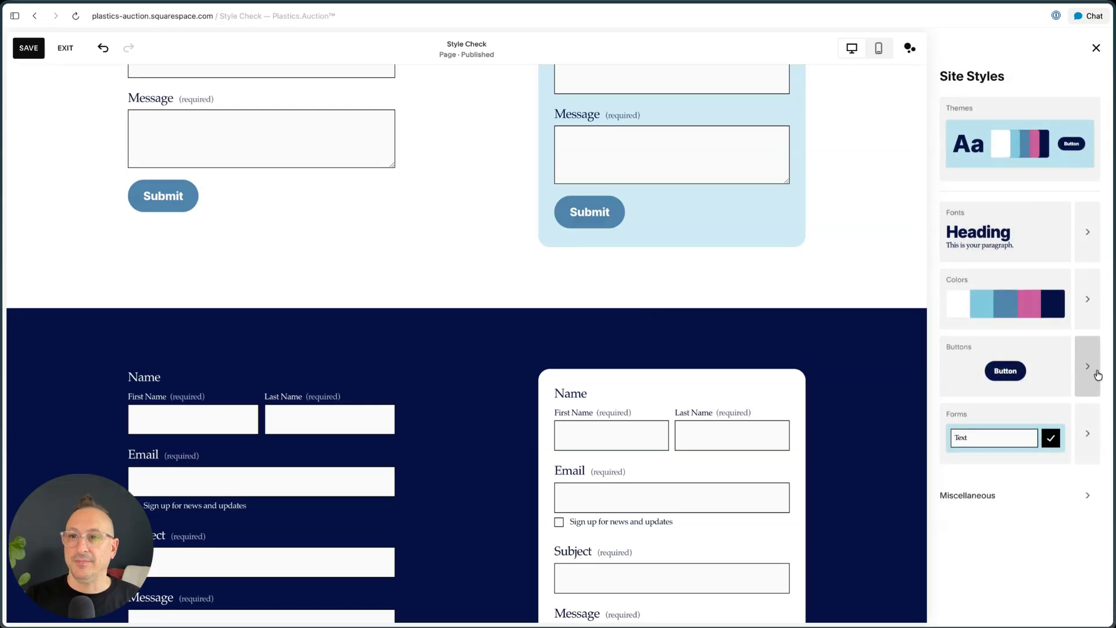
# Look over the page's button and form samples, coming back to the two groups of button samples.
pyautogui.scroll(15, 775, 242)
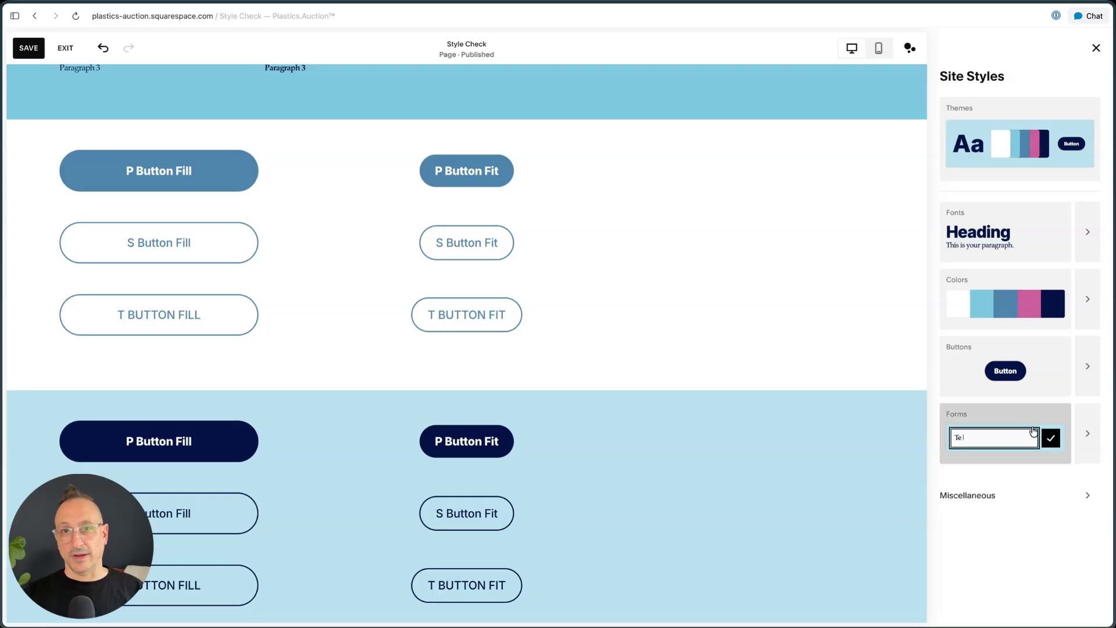
pyautogui.scroll(-1, 805, 440)
pyautogui.scroll(-1, 806, 440)
pyautogui.scroll(-10, 622, 461)
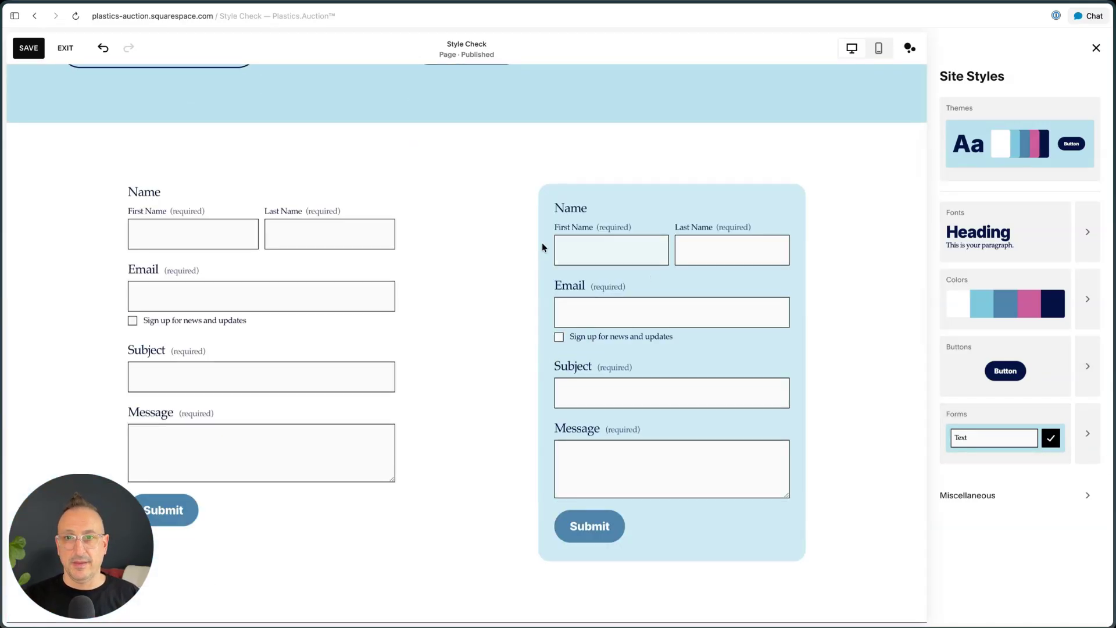
pyautogui.scroll(5, 695, 207)
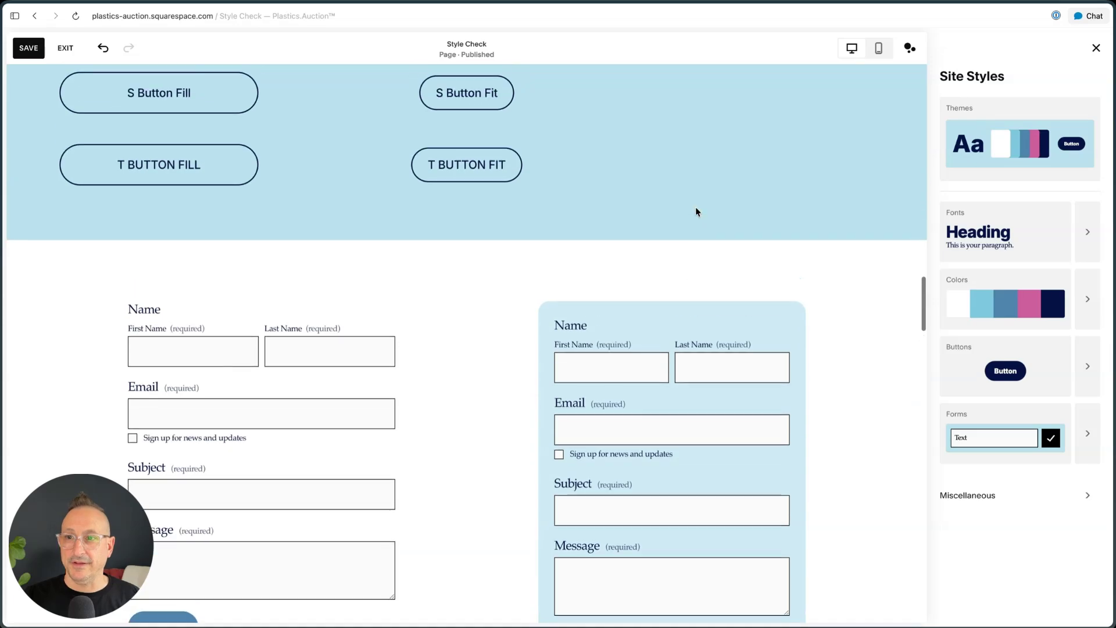
pyautogui.scroll(4, 704, 346)
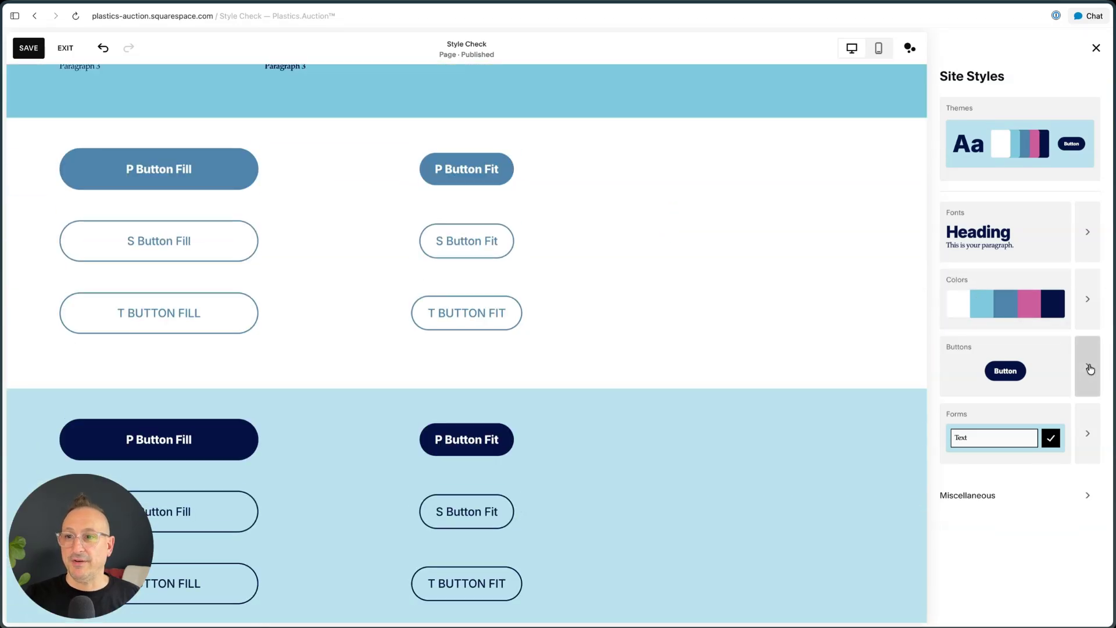
# Give the tertiary button the unfilled Underline shape, with padding of 0.9em top and bottom and 3.2em left and right.
pyautogui.click(1089, 369)
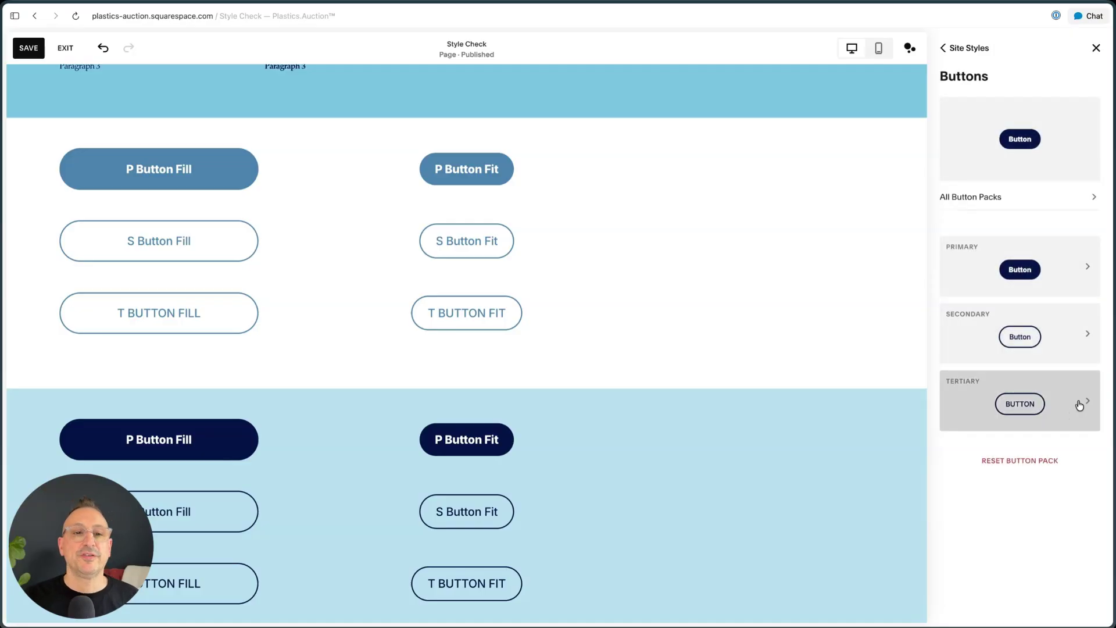
pyautogui.click(1075, 405)
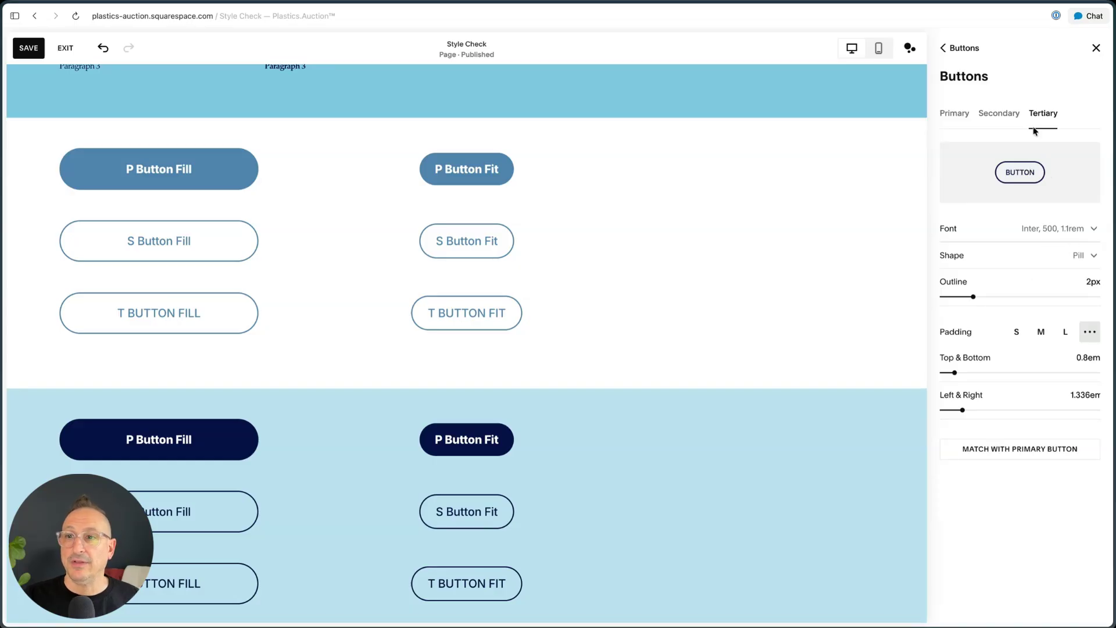
pyautogui.click(956, 48)
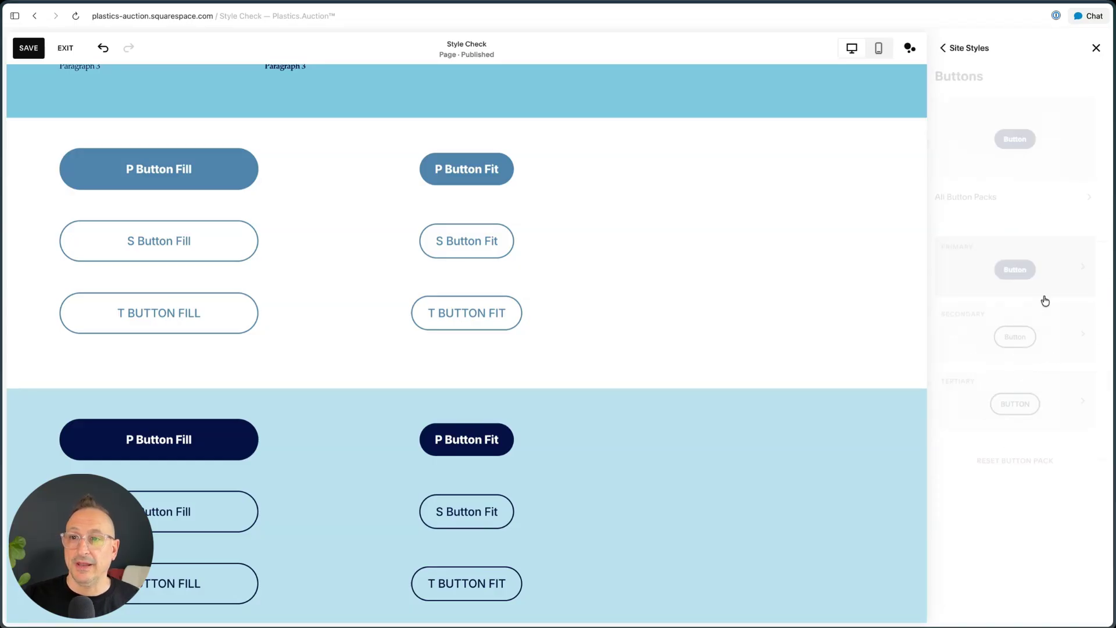
pyautogui.click(949, 393)
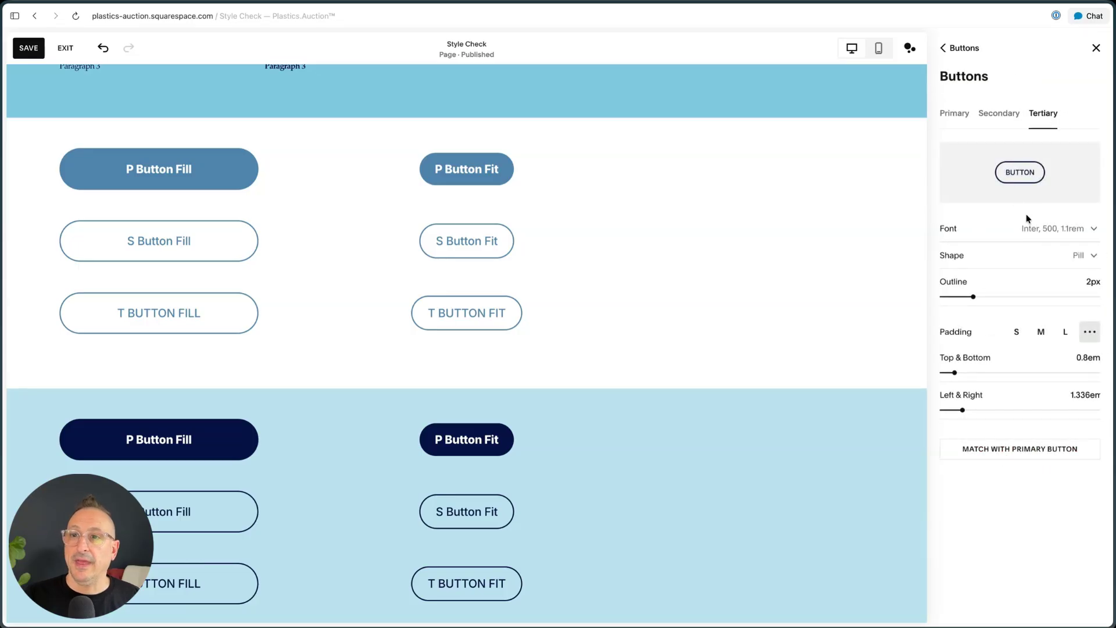
pyautogui.click(1032, 256)
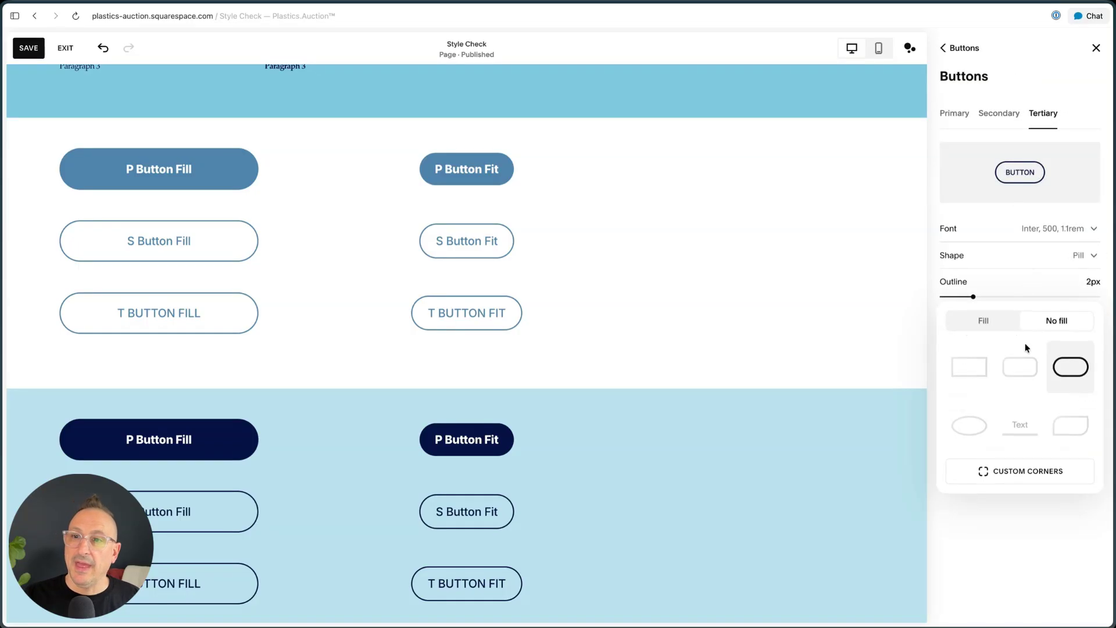
pyautogui.click(1024, 426)
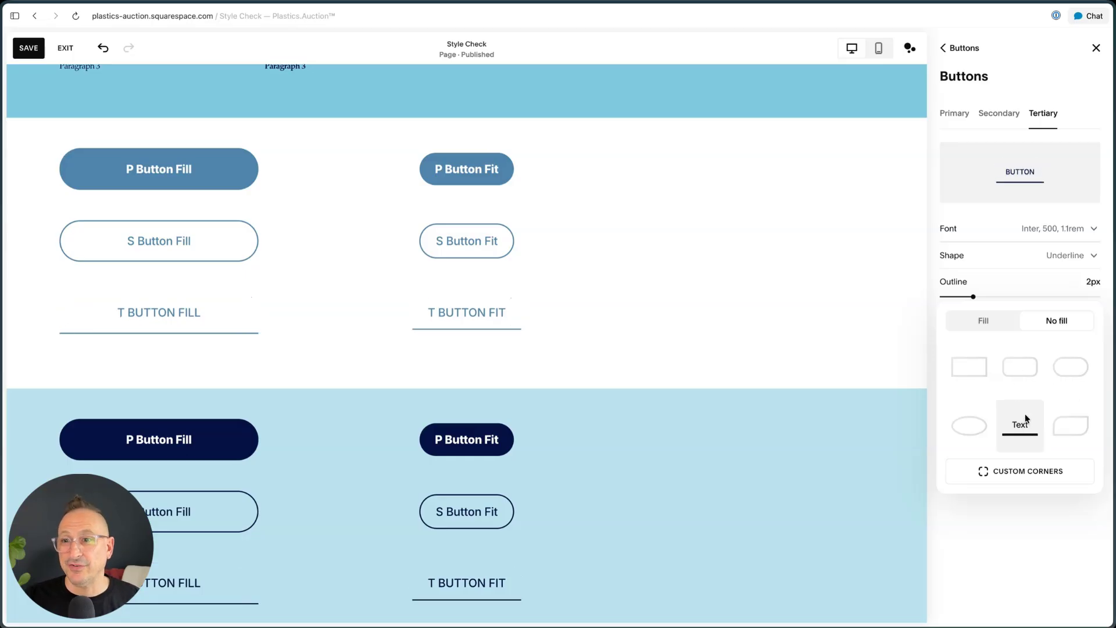
pyautogui.click(984, 210)
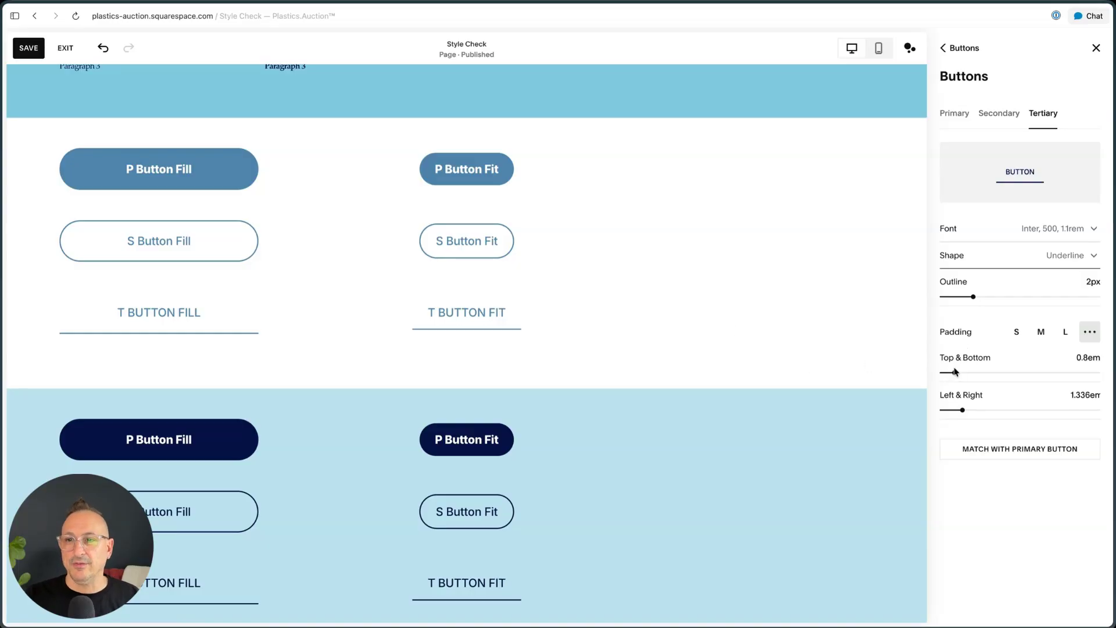
pyautogui.moveTo(954, 372); pyautogui.dragTo(992, 410)
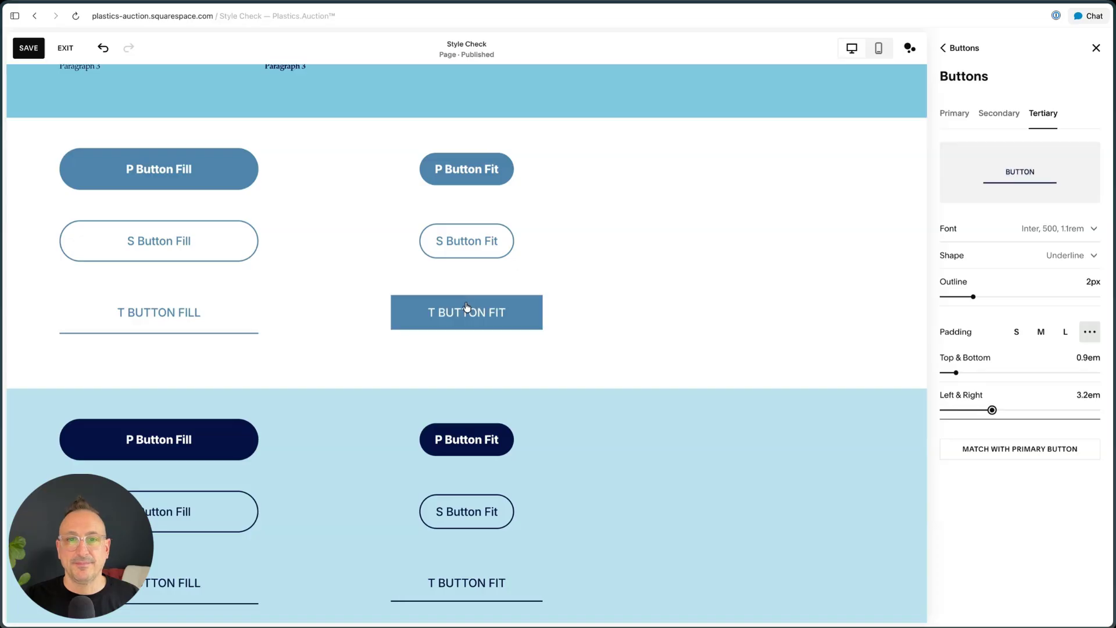
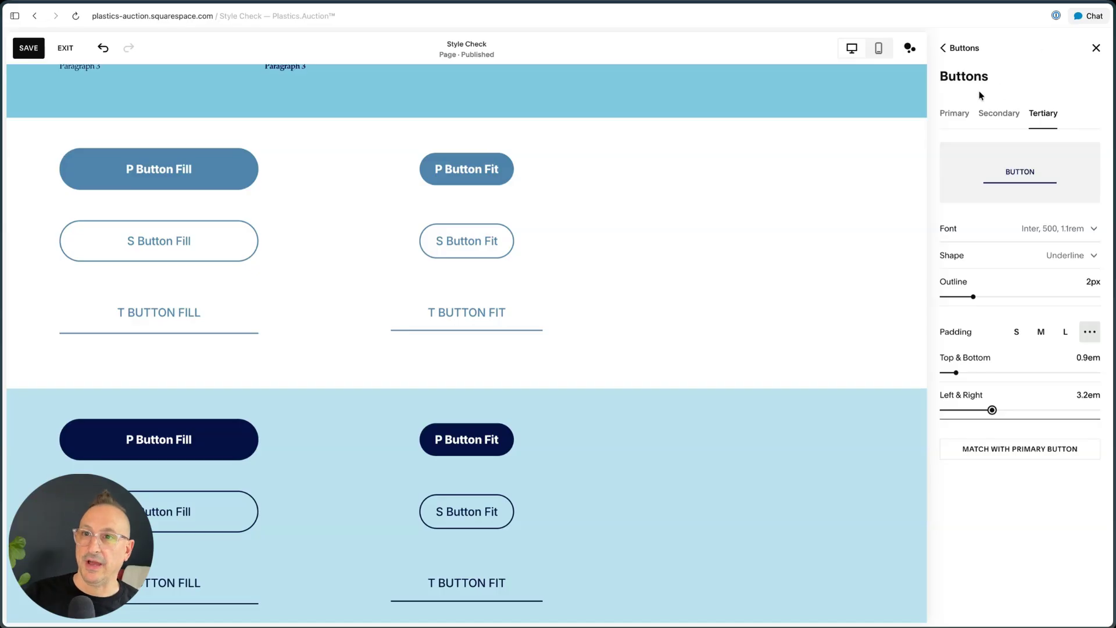
# Increase the secondary button's padding to 1em top and bottom and 2.6em left and right.
pyautogui.click(1004, 116)
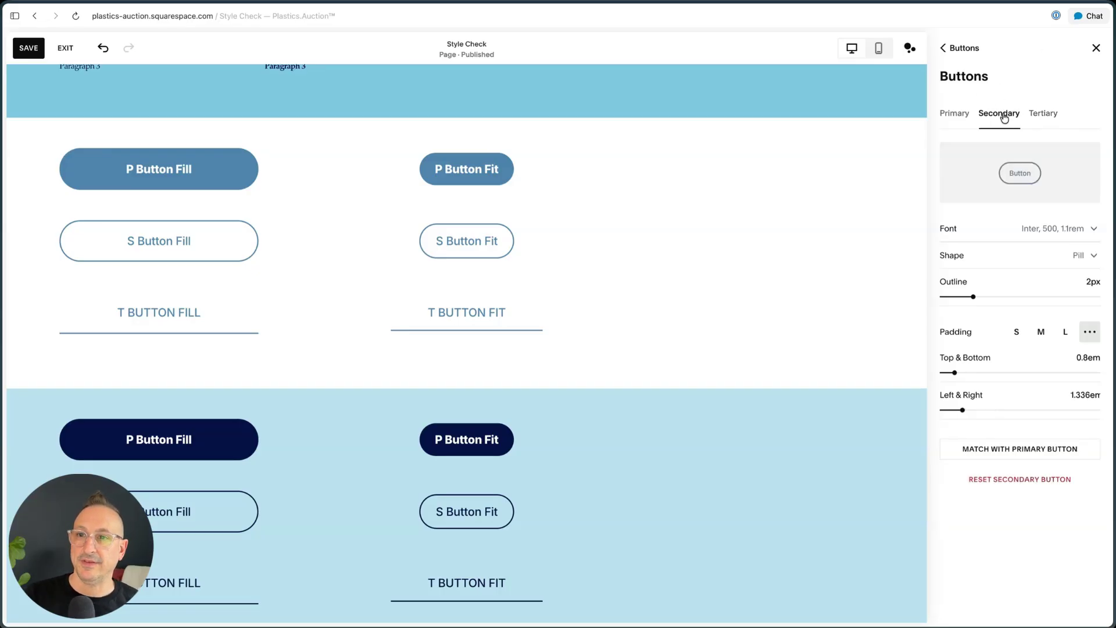
pyautogui.moveTo(963, 410); pyautogui.dragTo(983, 410)
pyautogui.moveTo(954, 372); pyautogui.dragTo(958, 372)
# Set the primary button's left and right padding to 2.5em and its top and bottom padding to just under 1.2em.
pyautogui.click(954, 114)
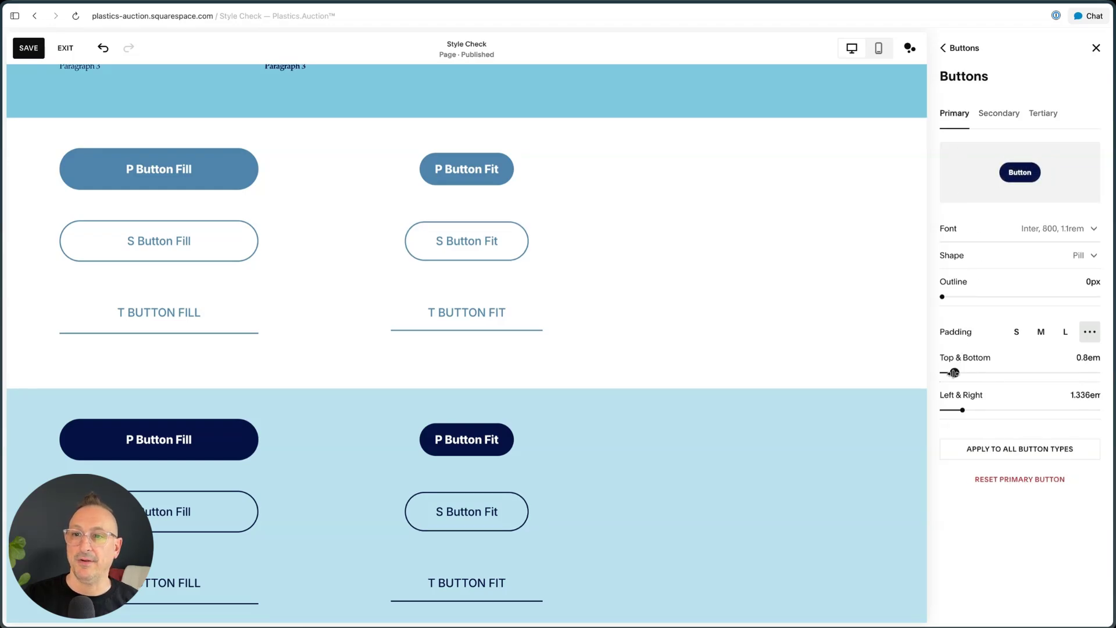
pyautogui.moveTo(954, 372); pyautogui.dragTo(960, 373)
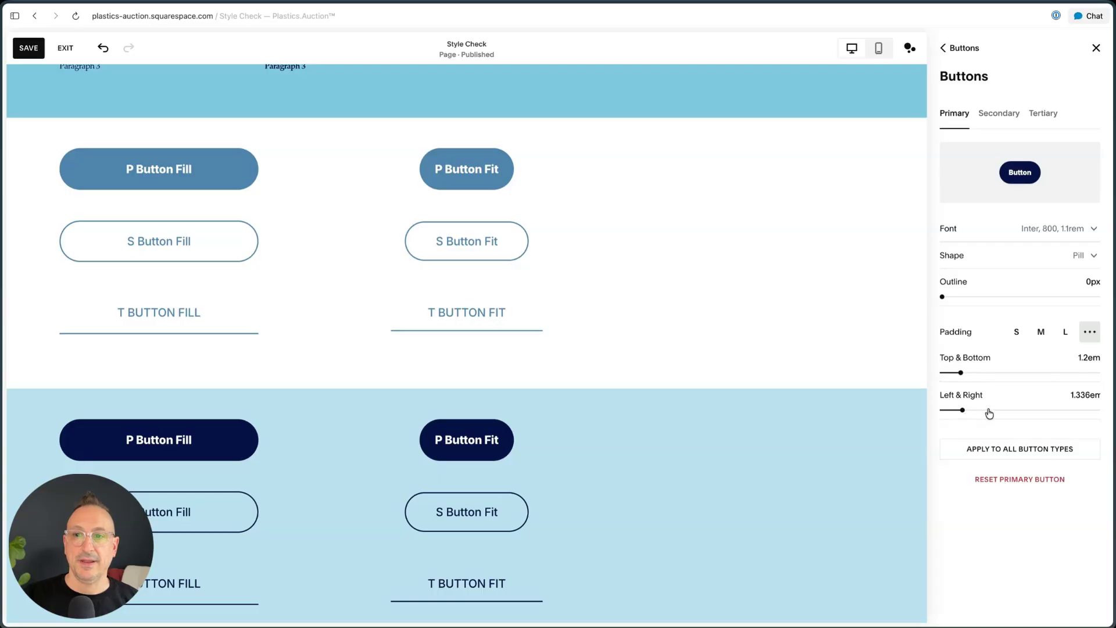
pyautogui.moveTo(962, 409); pyautogui.dragTo(987, 410)
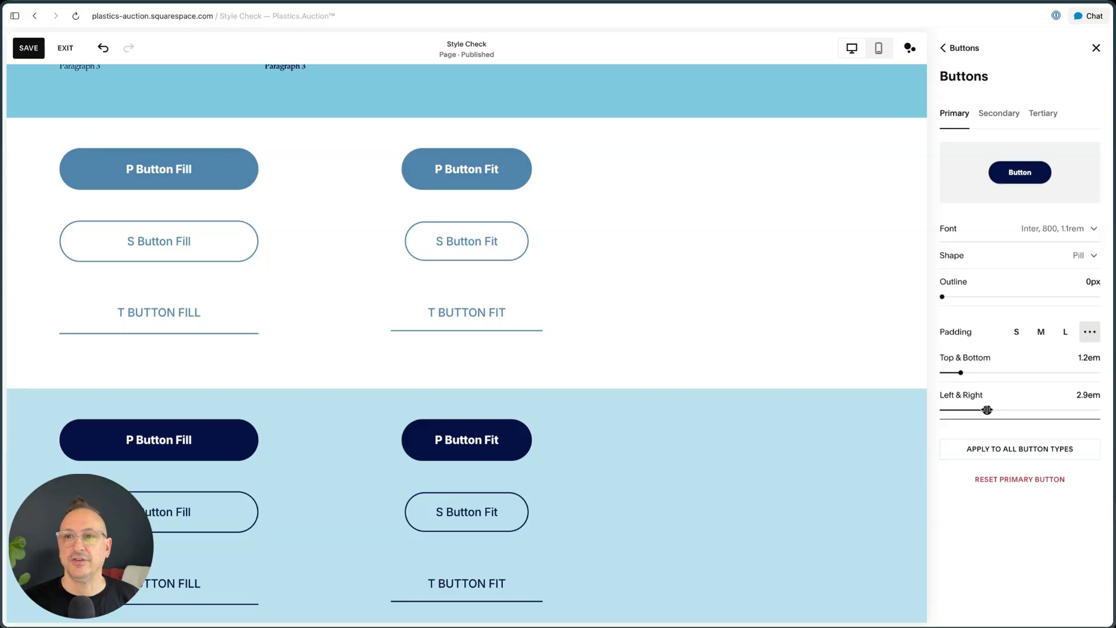
pyautogui.moveTo(1085, 393); pyautogui.dragTo(1069, 393)
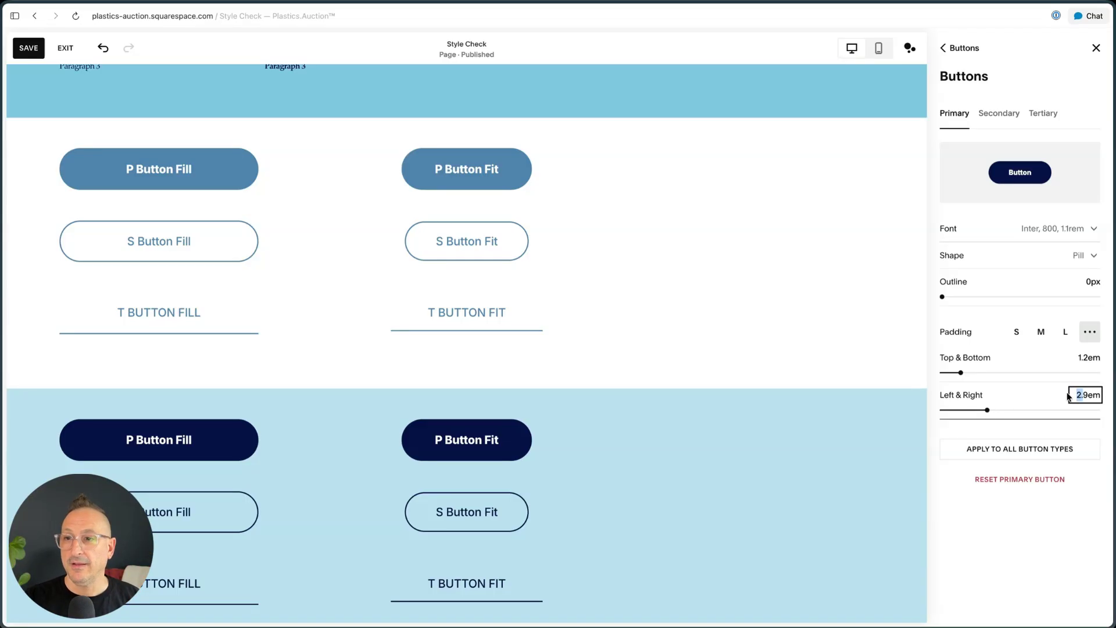
pyautogui.write('5')
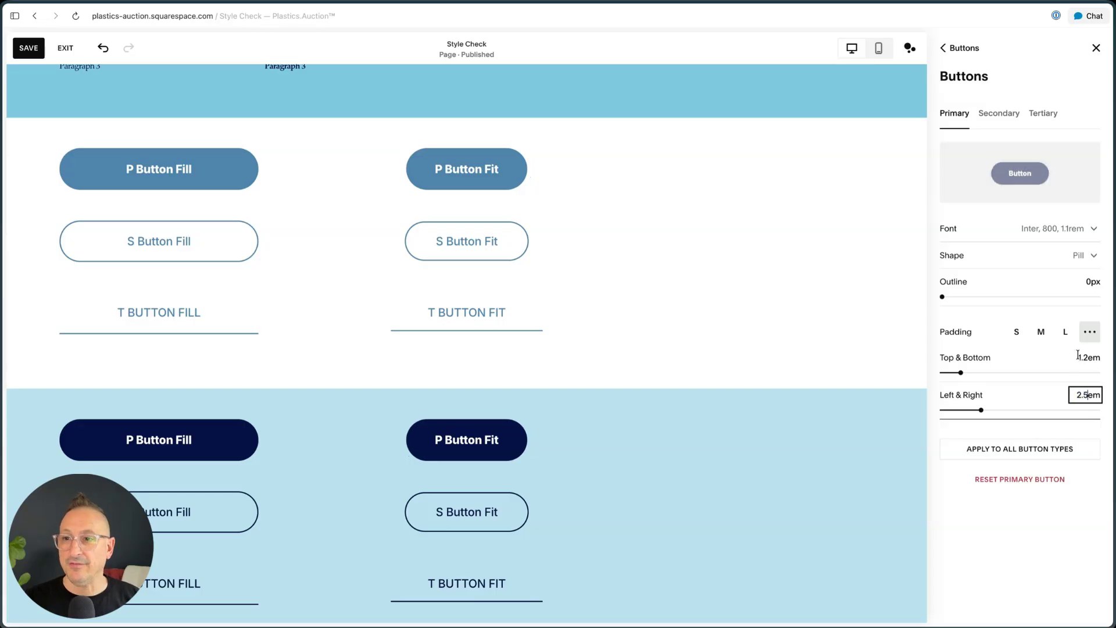
pyautogui.click(1085, 357)
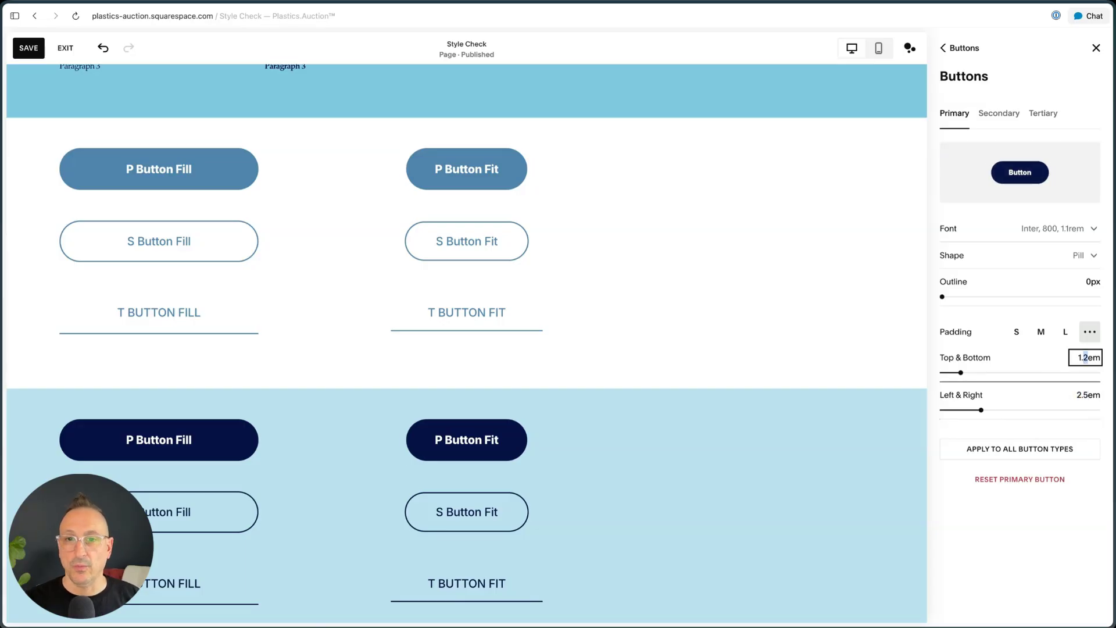
# Set the secondary button's padding to 1.1em top and bottom and 2.5em left and right.
pyautogui.click(1000, 122)
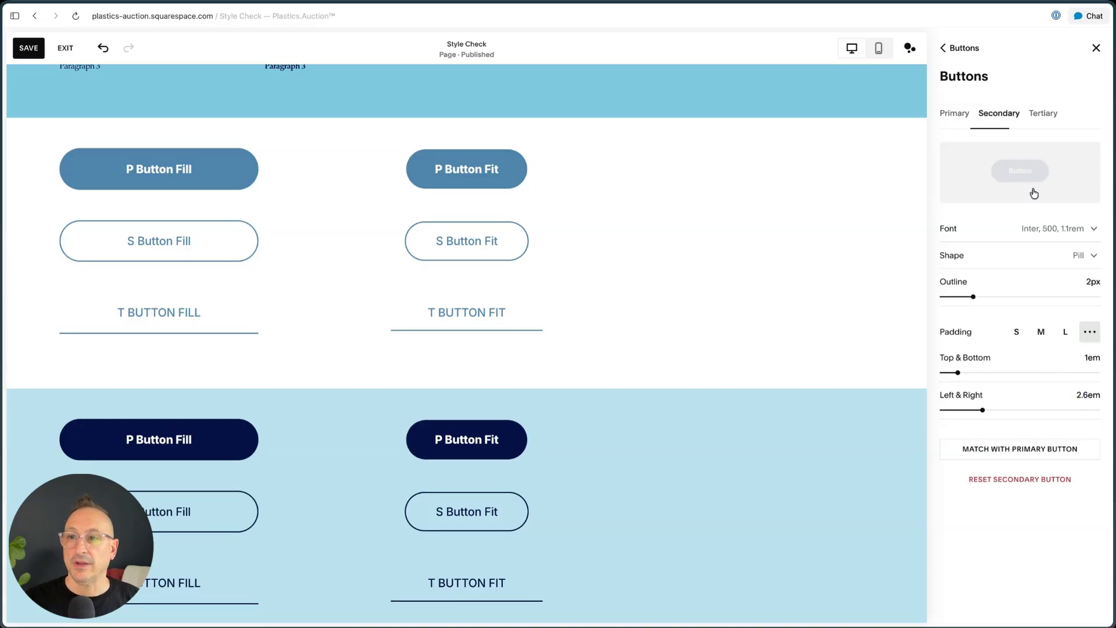
pyautogui.click(1084, 357)
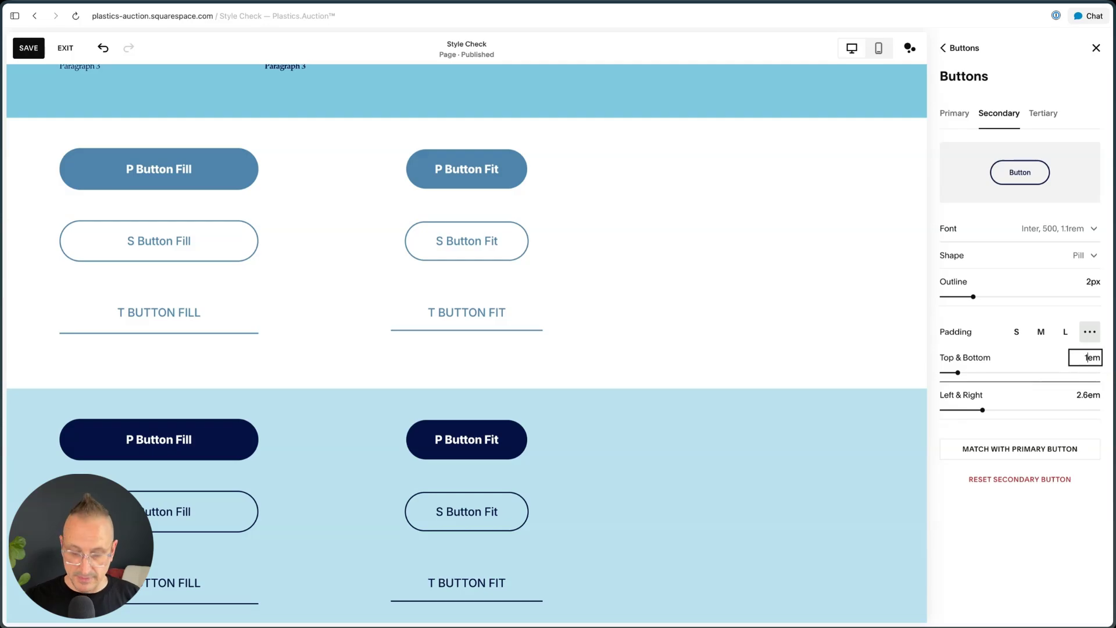
pyautogui.write('.1')
pyautogui.click(1076, 395)
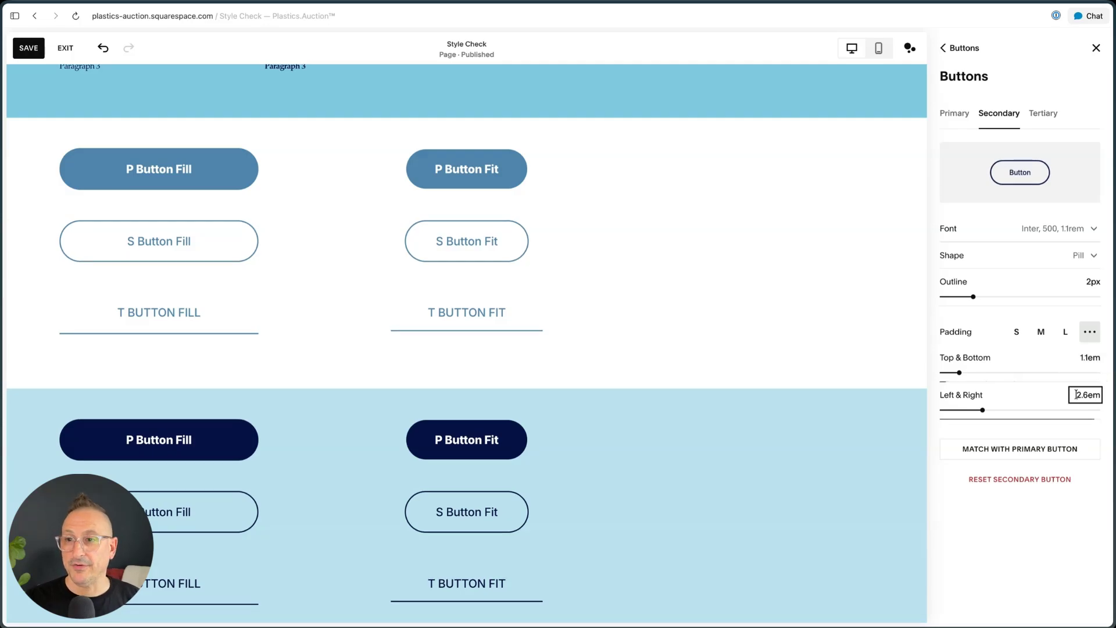
pyautogui.press('Down')
pyautogui.click(1019, 515)
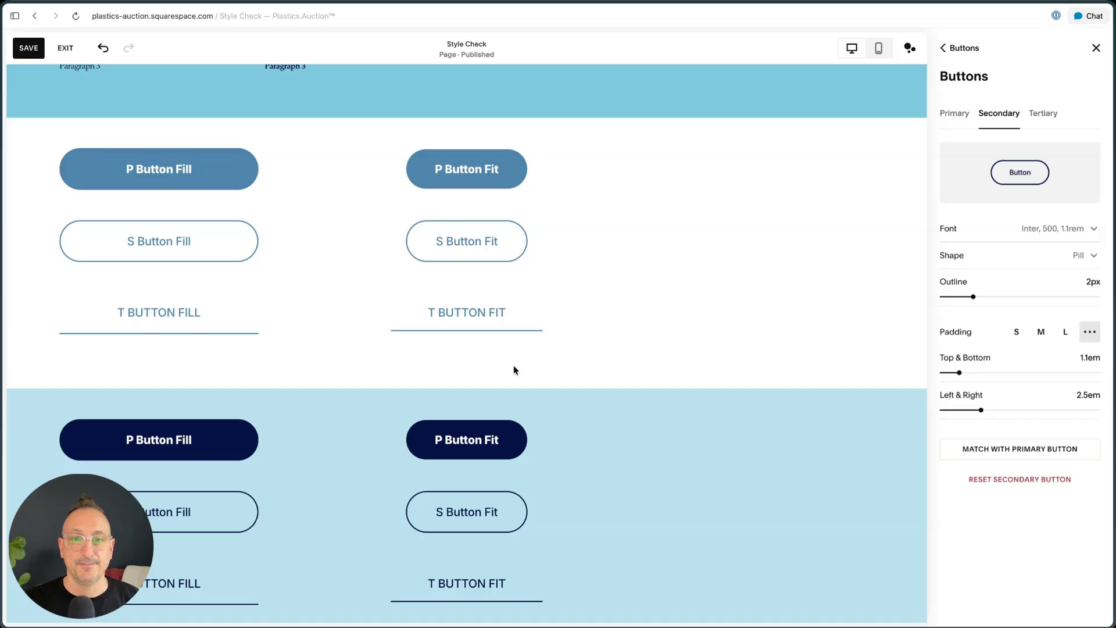
# Look over the page's button, form and accordion samples with the new button padding and return to the Site Styles overview.
pyautogui.scroll(-4, 514, 370)
pyautogui.scroll(2, 494, 294)
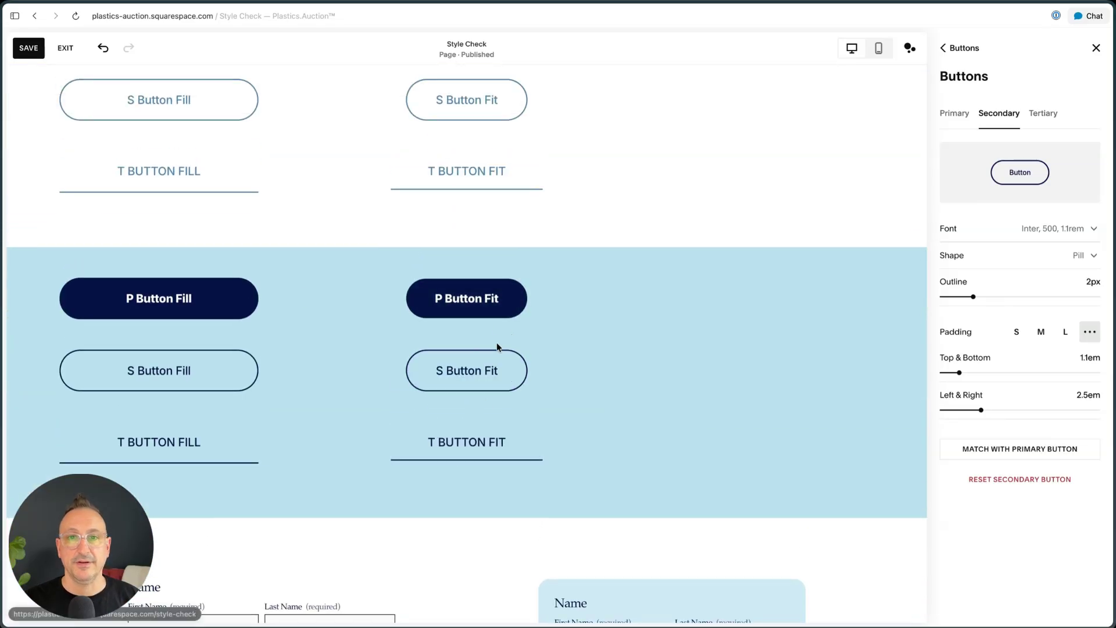
pyautogui.scroll(4, 508, 336)
pyautogui.scroll(-7, 486, 379)
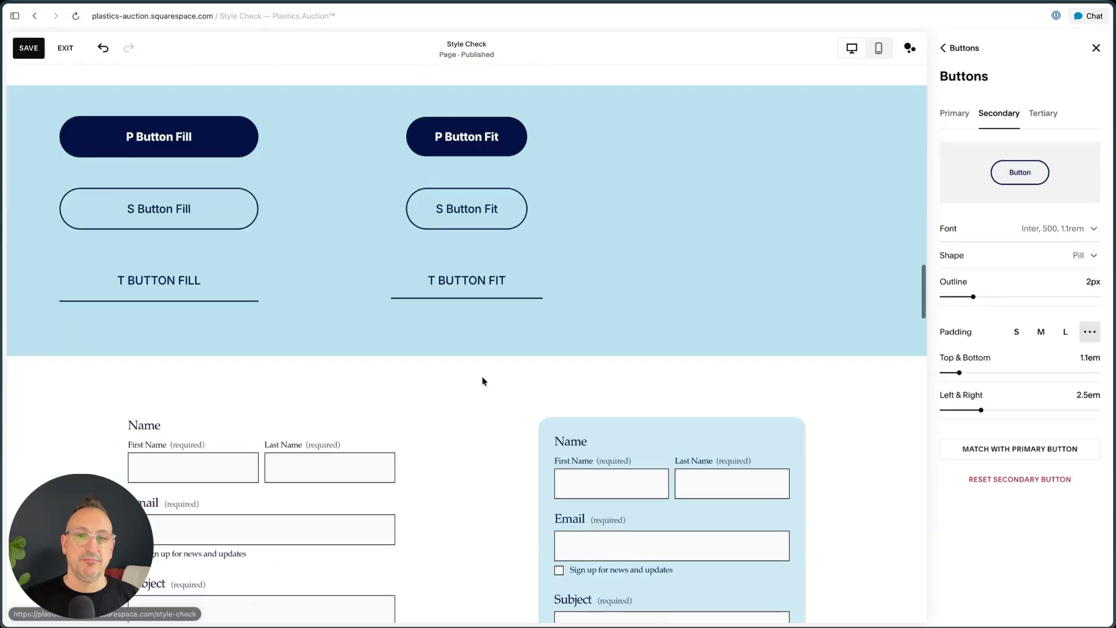
pyautogui.scroll(-7, 483, 382)
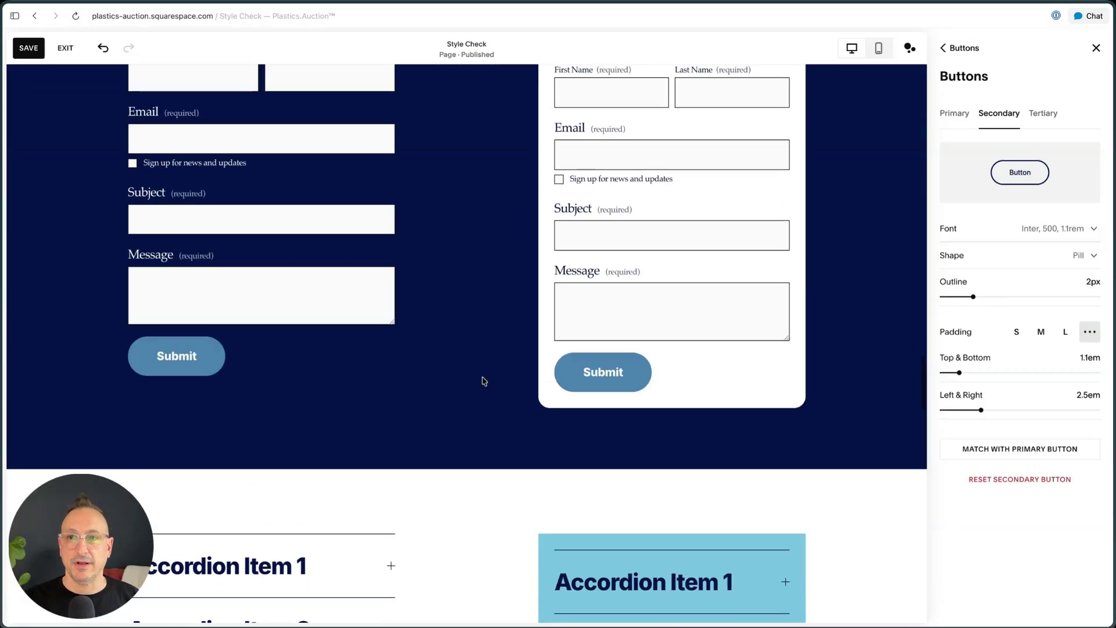
pyautogui.scroll(2, 546, 323)
pyautogui.scroll(-8, 612, 322)
pyautogui.rightClick(726, 273)
pyautogui.click(878, 163)
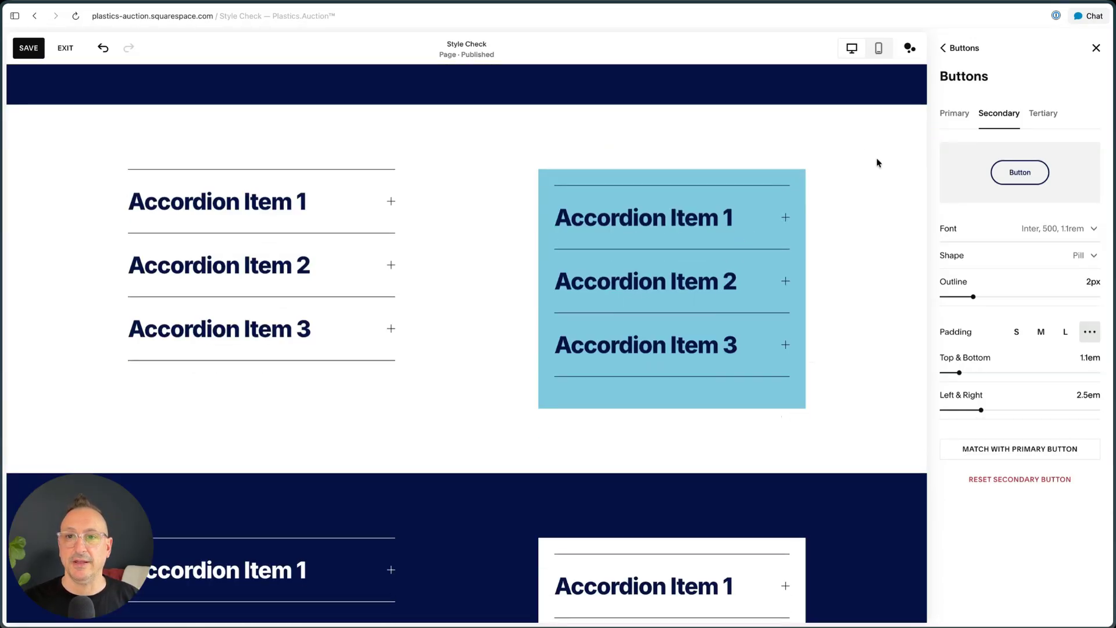
pyautogui.scroll(8, 877, 163)
pyautogui.click(971, 48)
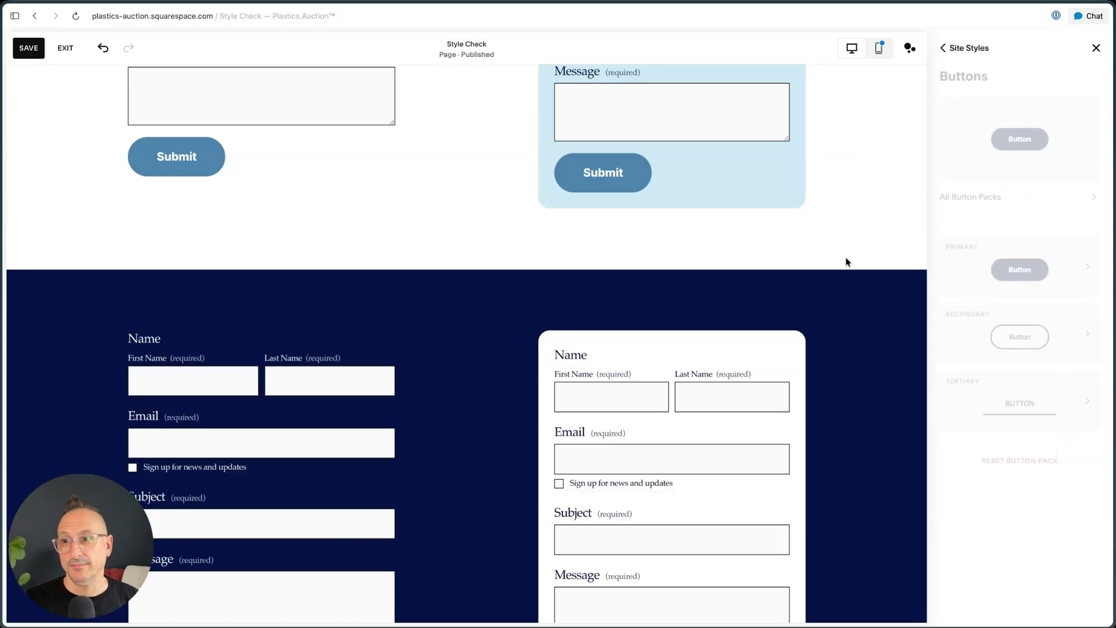
pyautogui.scroll(7, 779, 280)
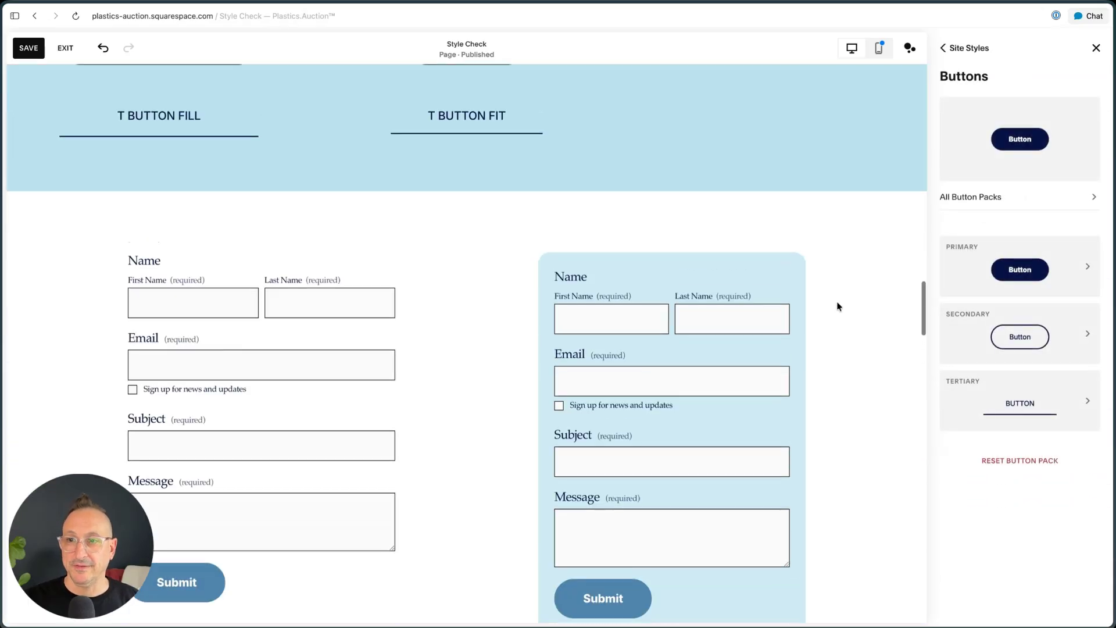
pyautogui.click(963, 48)
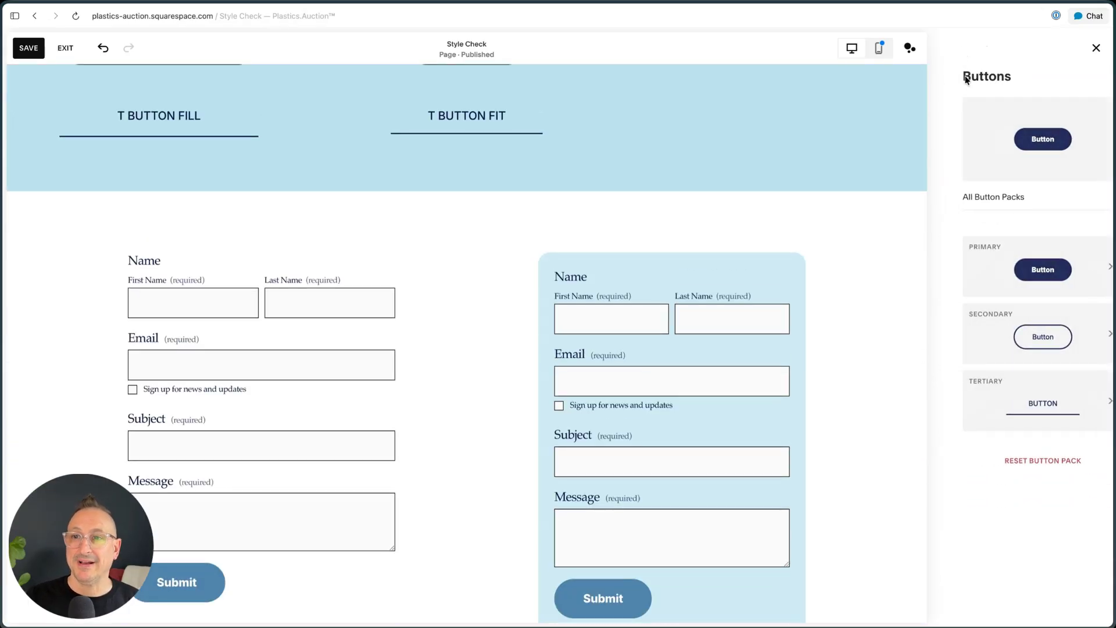
# Try the Pill shape for the form fields, settle on Rounded Rectangle, and remove the fields' border.
pyautogui.scroll(-2, 710, 224)
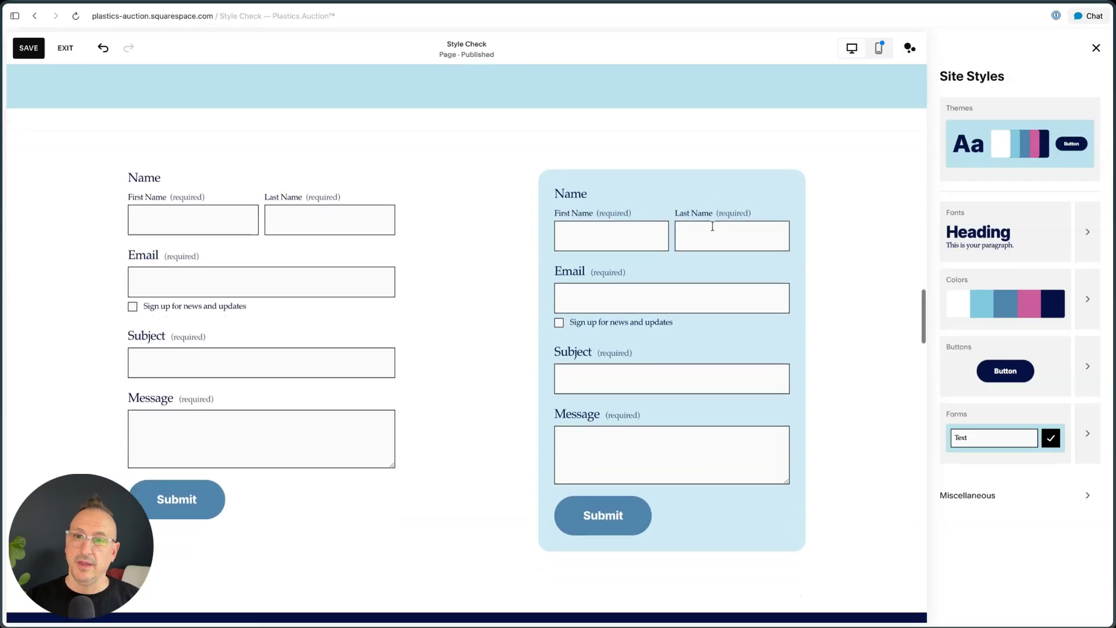
pyautogui.scroll(-1, 712, 226)
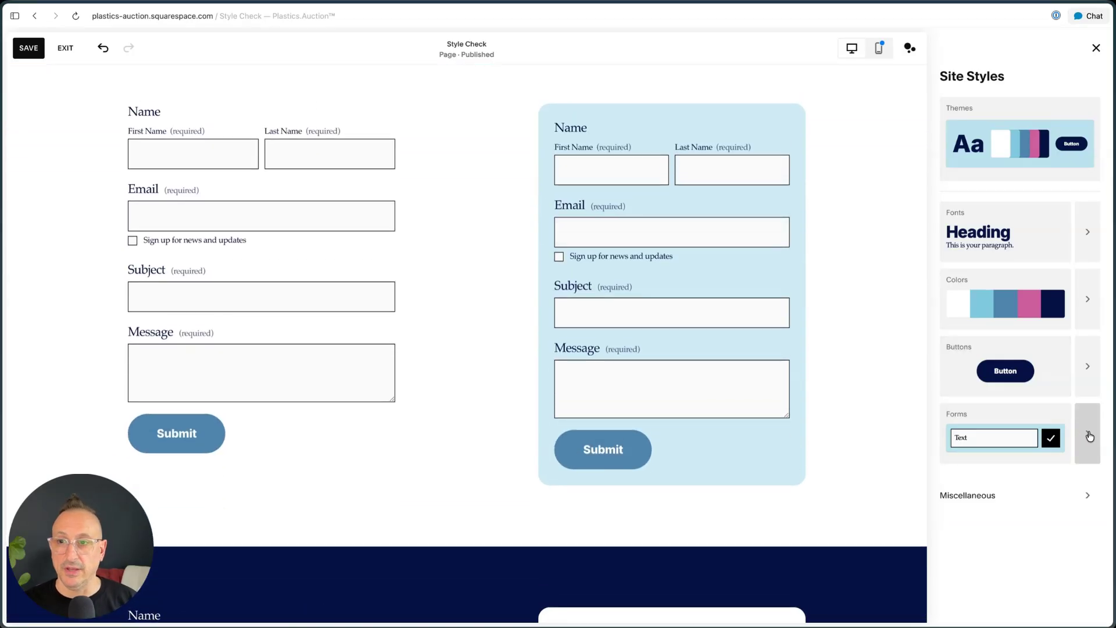
pyautogui.click(1088, 436)
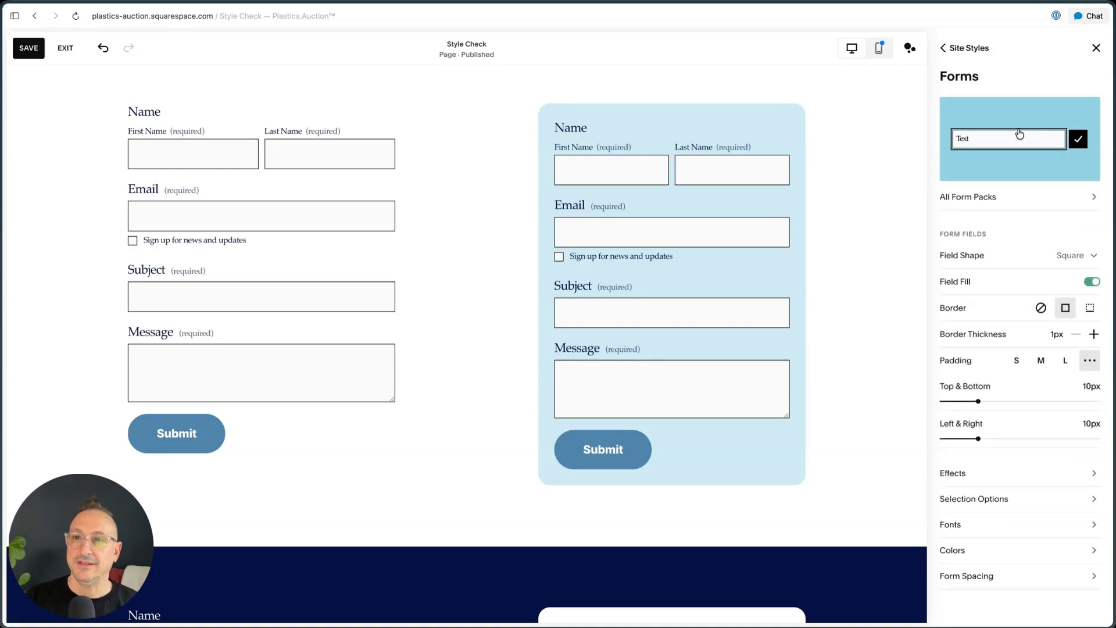
pyautogui.click(1066, 254)
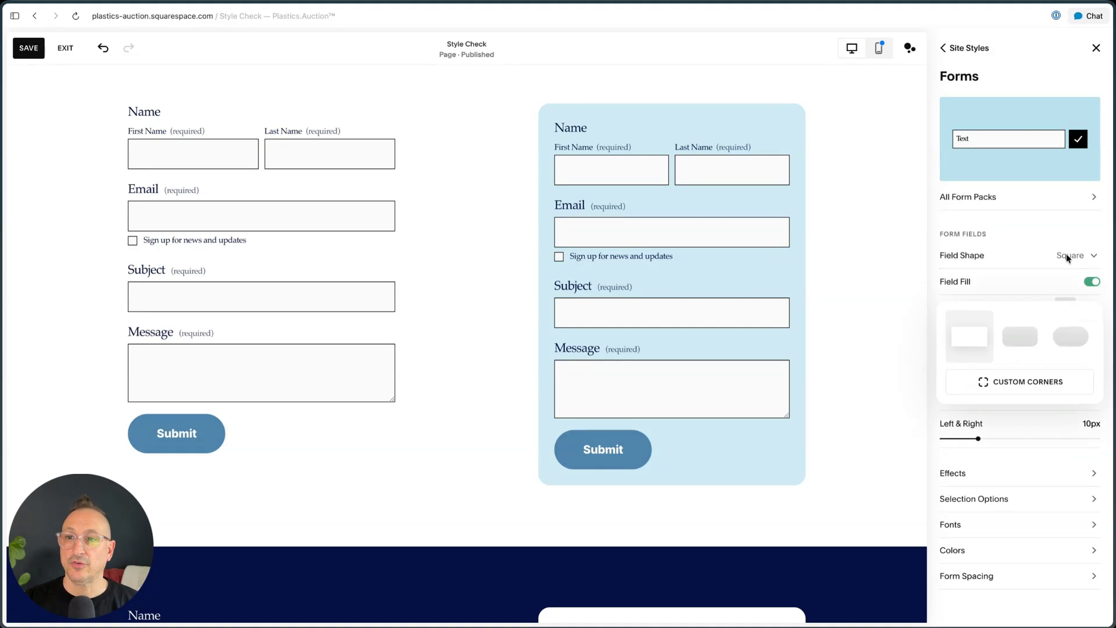
pyautogui.click(1019, 340)
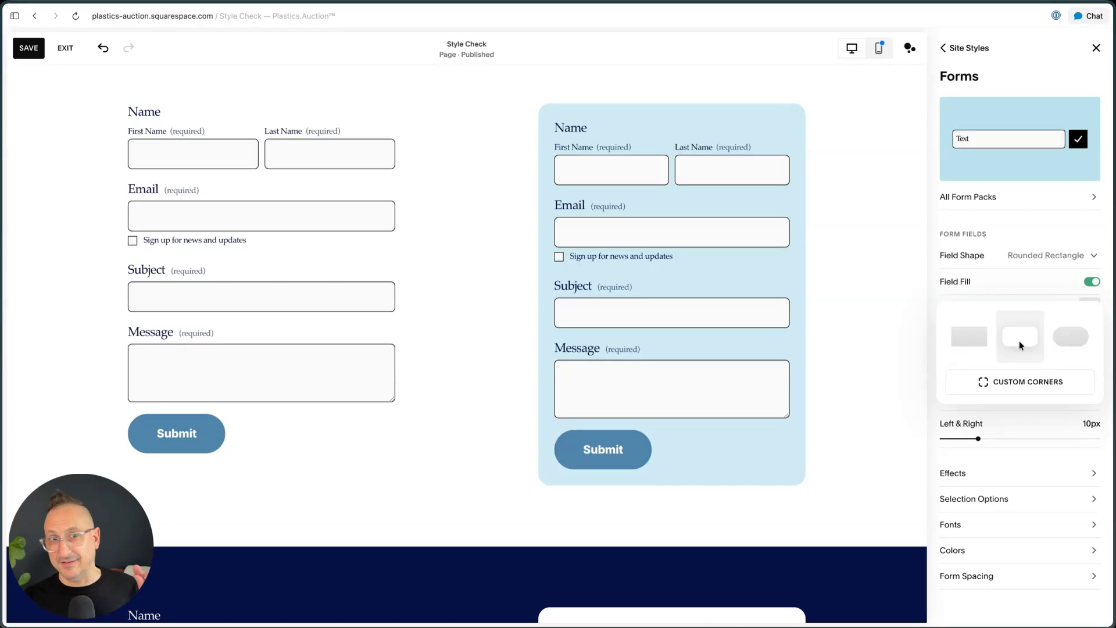
pyautogui.click(1069, 338)
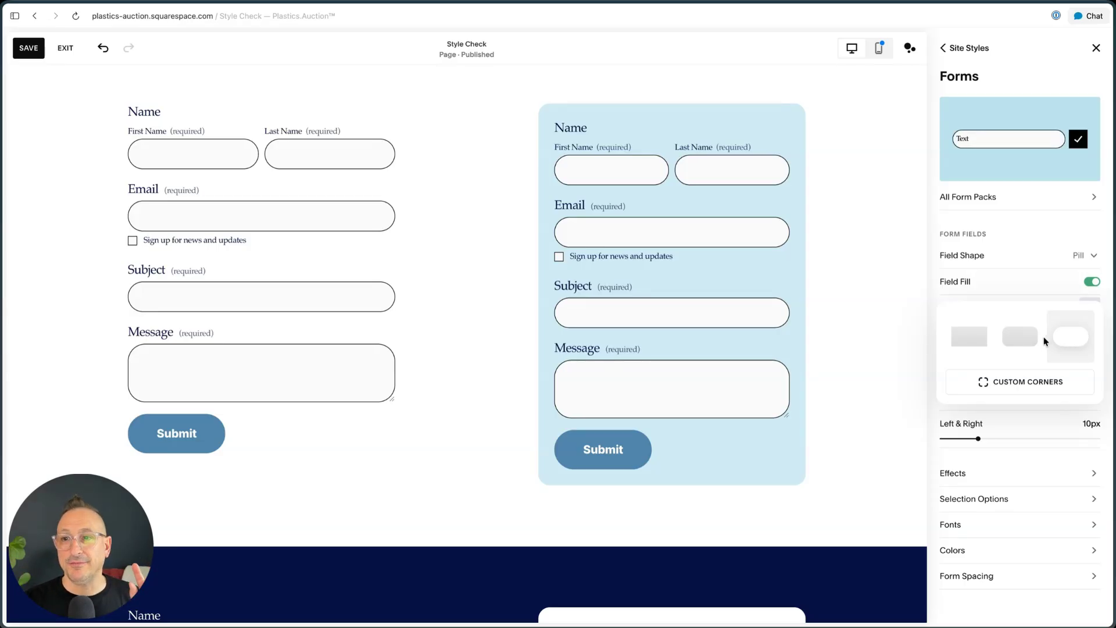
pyautogui.click(1026, 337)
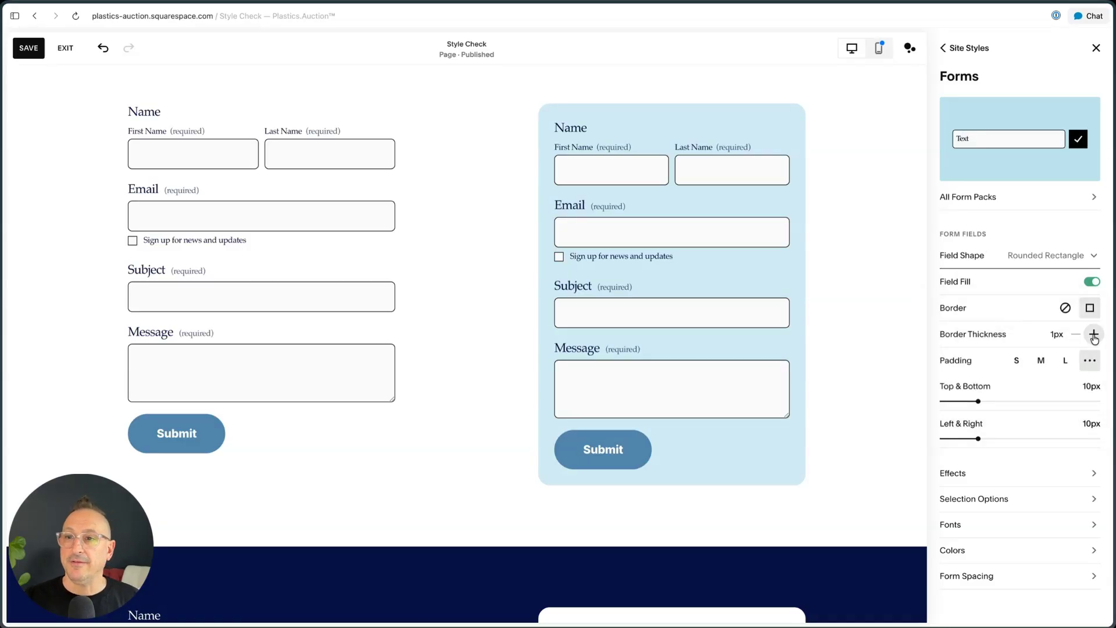
pyautogui.click(1066, 308)
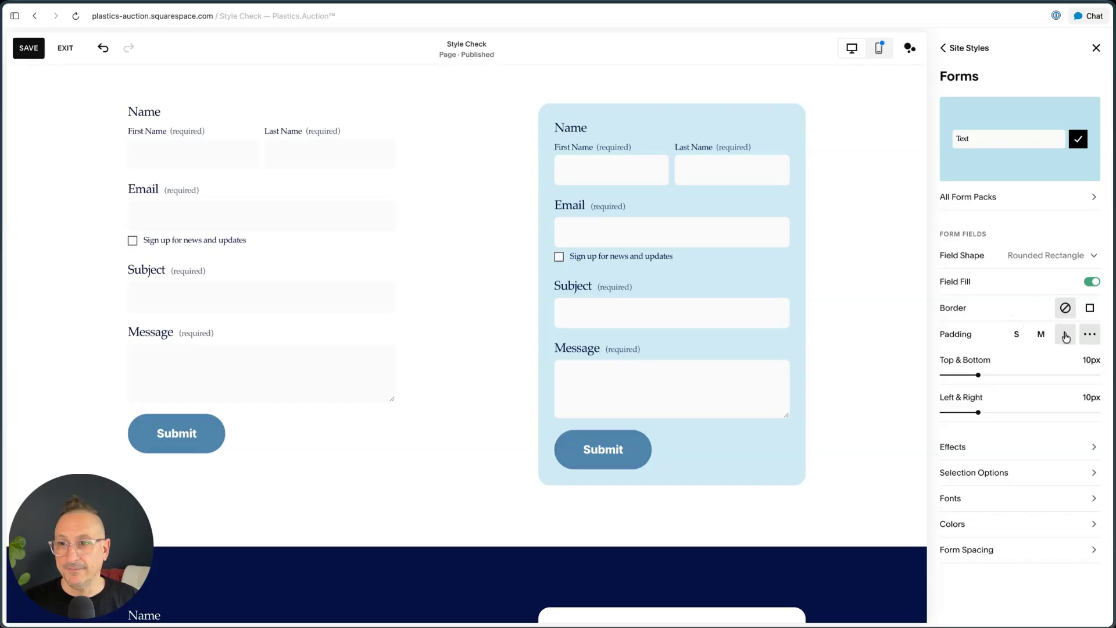
# Turn the form fields' border back on and, after trying Accent, set their hover and focus effect to Opacity.
pyautogui.click(1089, 308)
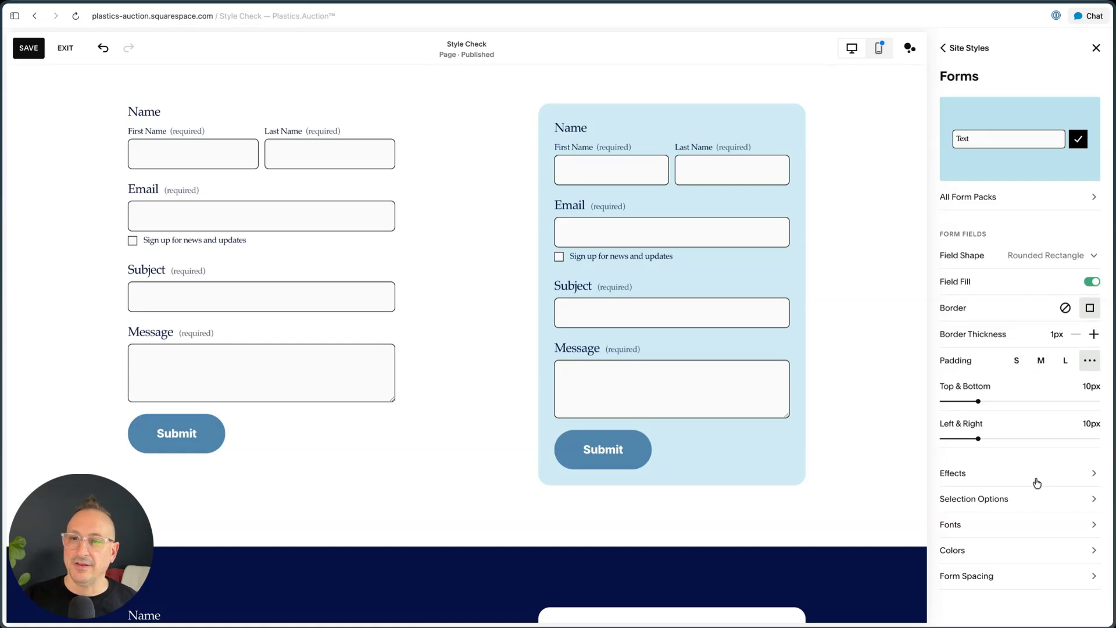
pyautogui.click(1005, 477)
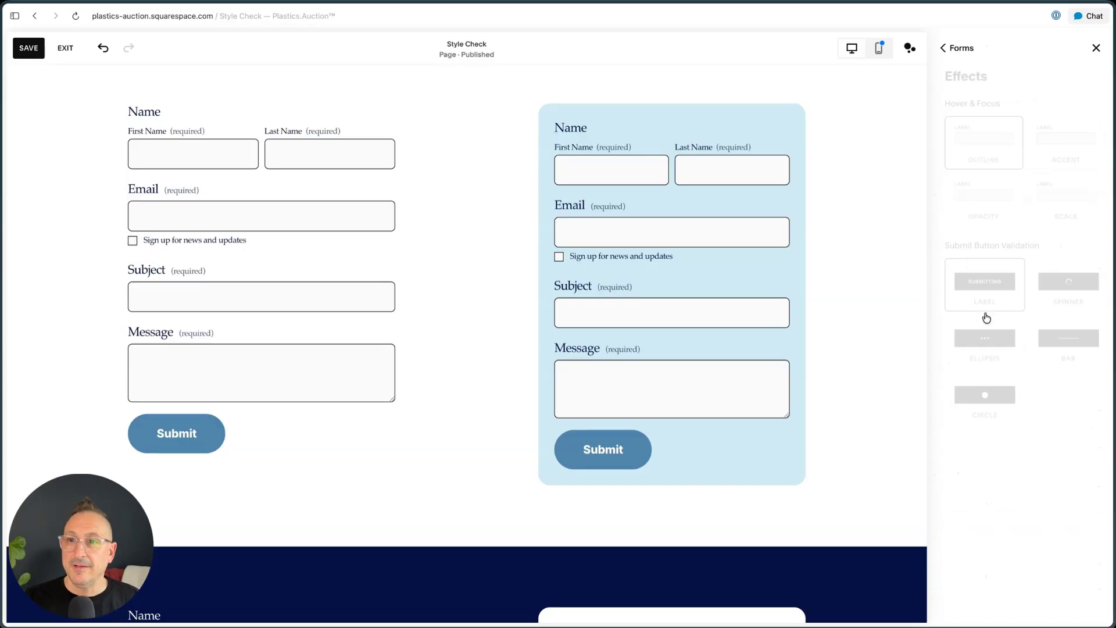
pyautogui.click(1062, 143)
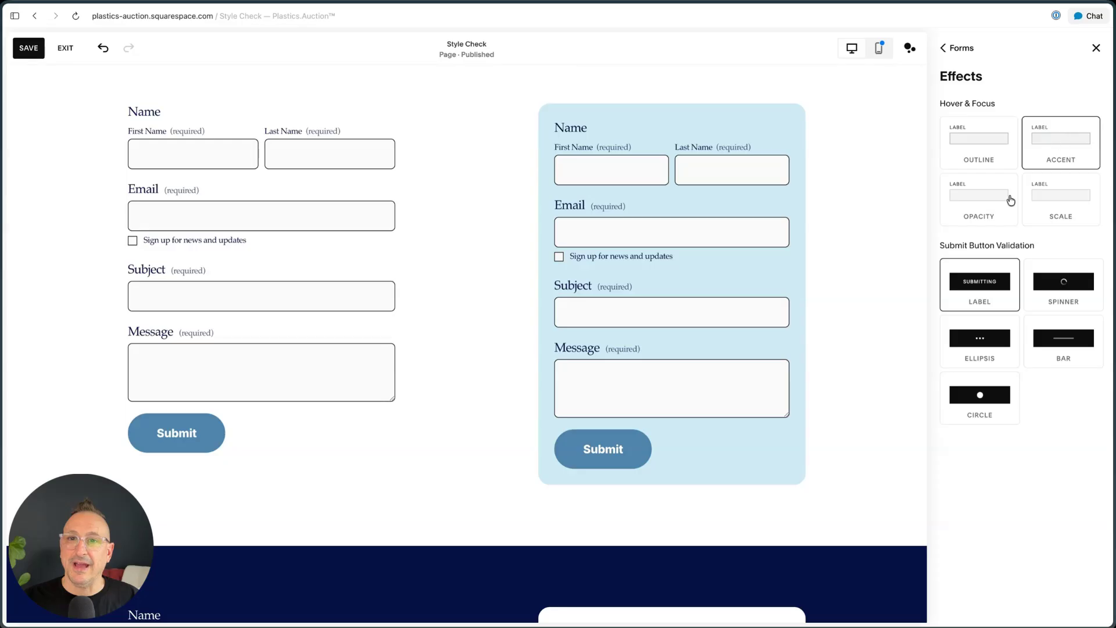
pyautogui.click(636, 173)
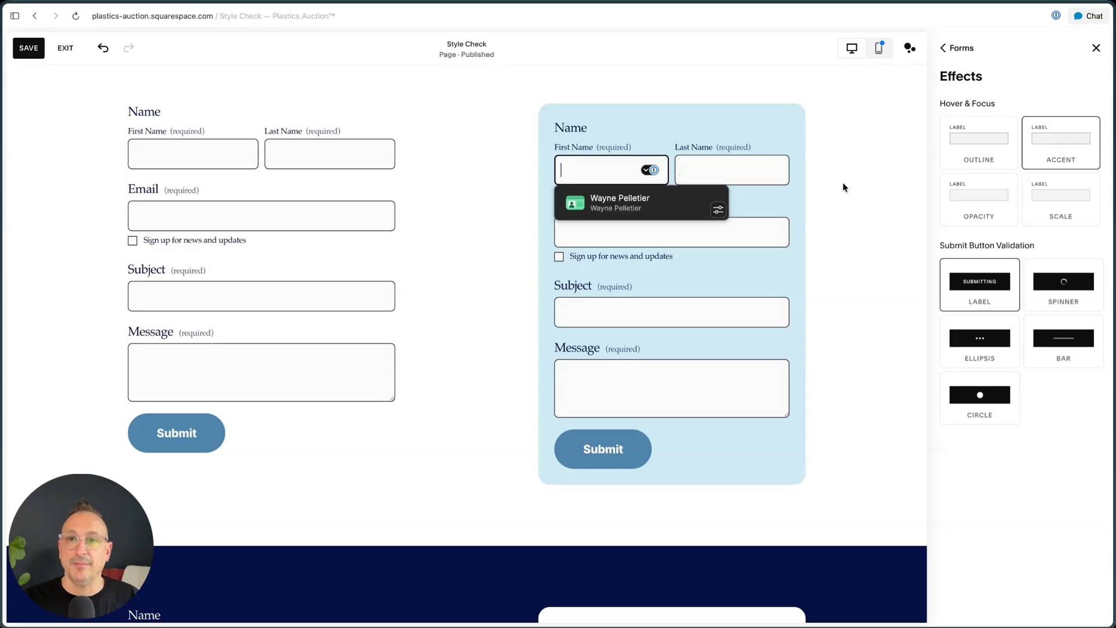
pyautogui.click(979, 200)
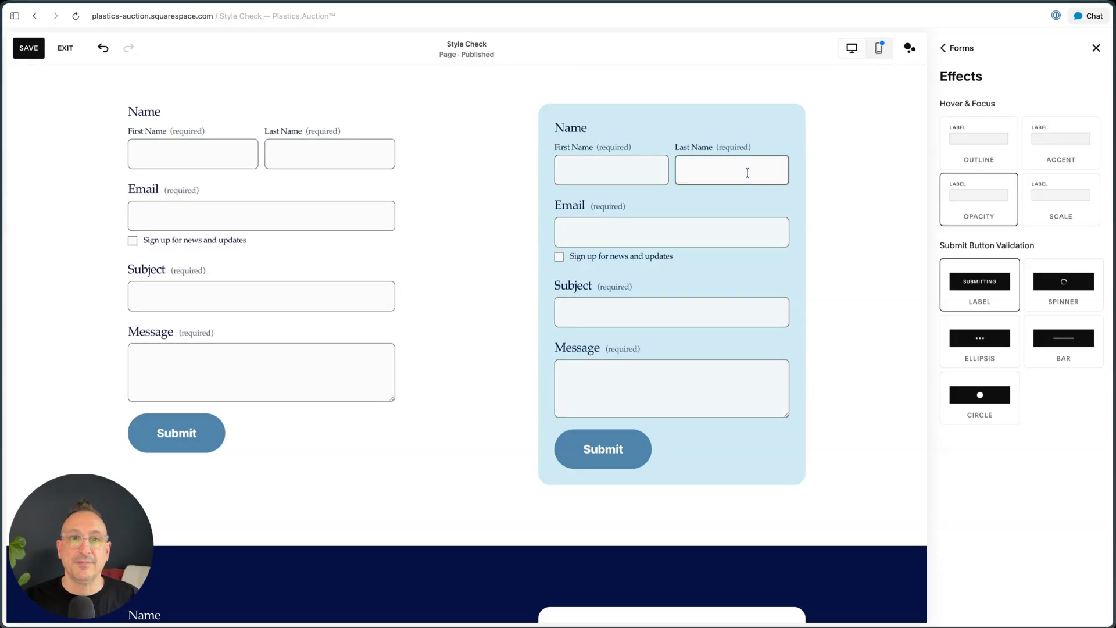
pyautogui.click(962, 48)
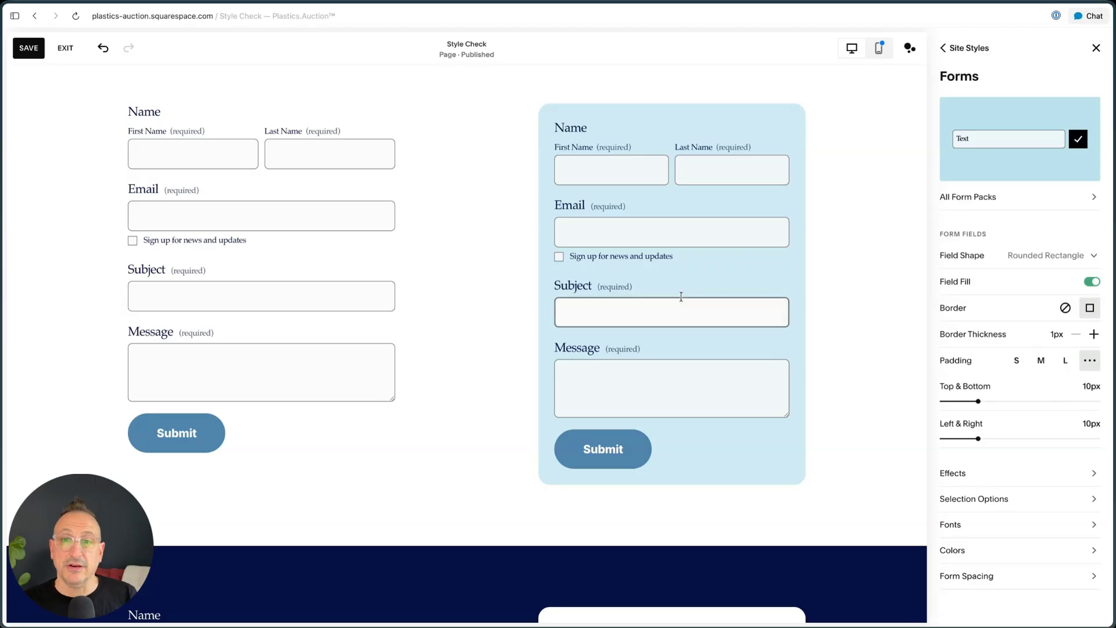
pyautogui.scroll(-4, 681, 295)
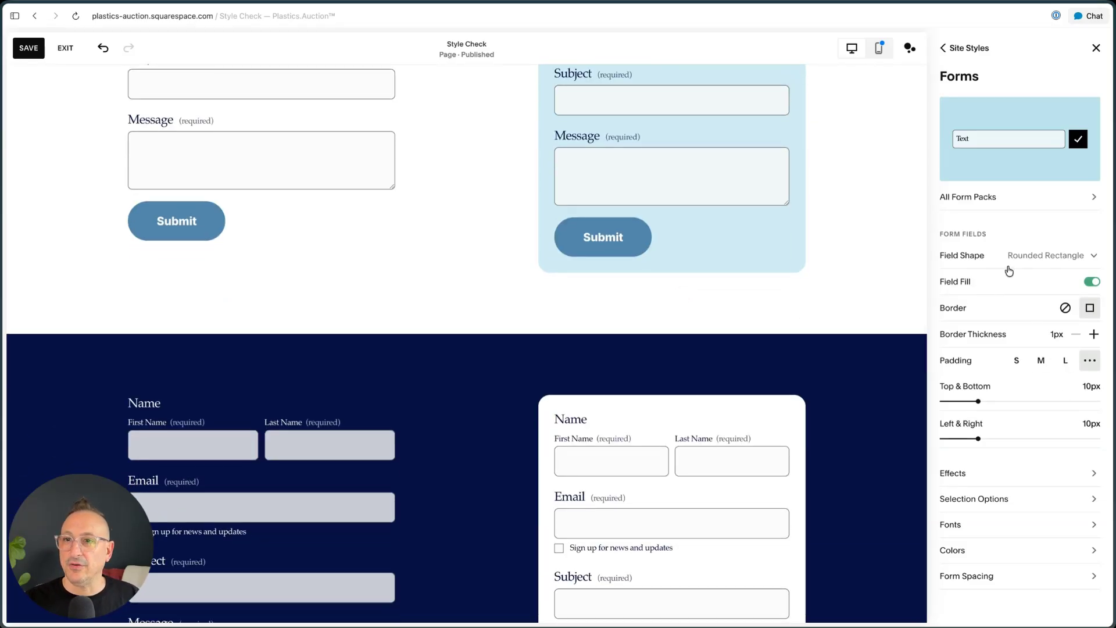
pyautogui.scroll(8, 635, 229)
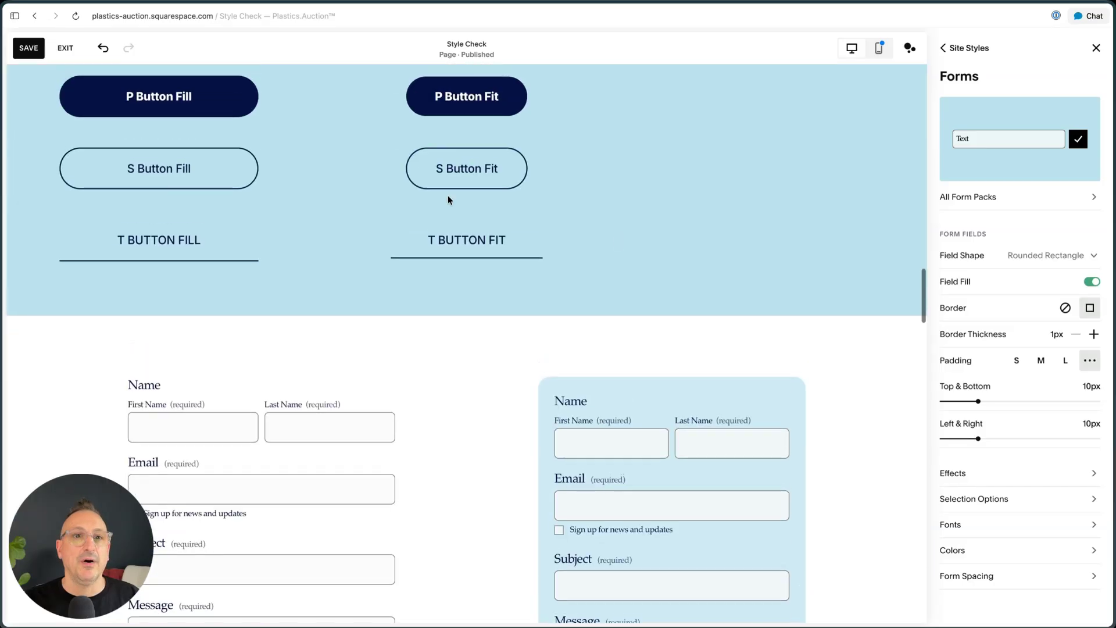
pyautogui.scroll(-7, 539, 271)
pyautogui.click(969, 48)
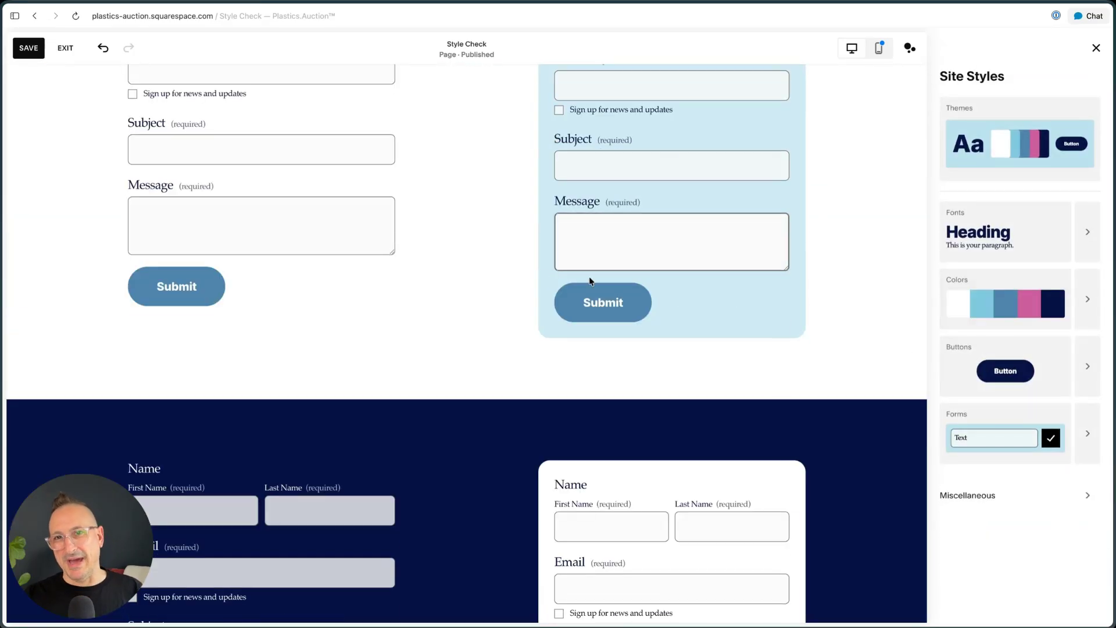
# Look over the page's accordion and colored shape samples on the light and dark sections, including an expanded accordion item.
pyautogui.scroll(-1, 623, 270)
pyautogui.scroll(-16, 623, 266)
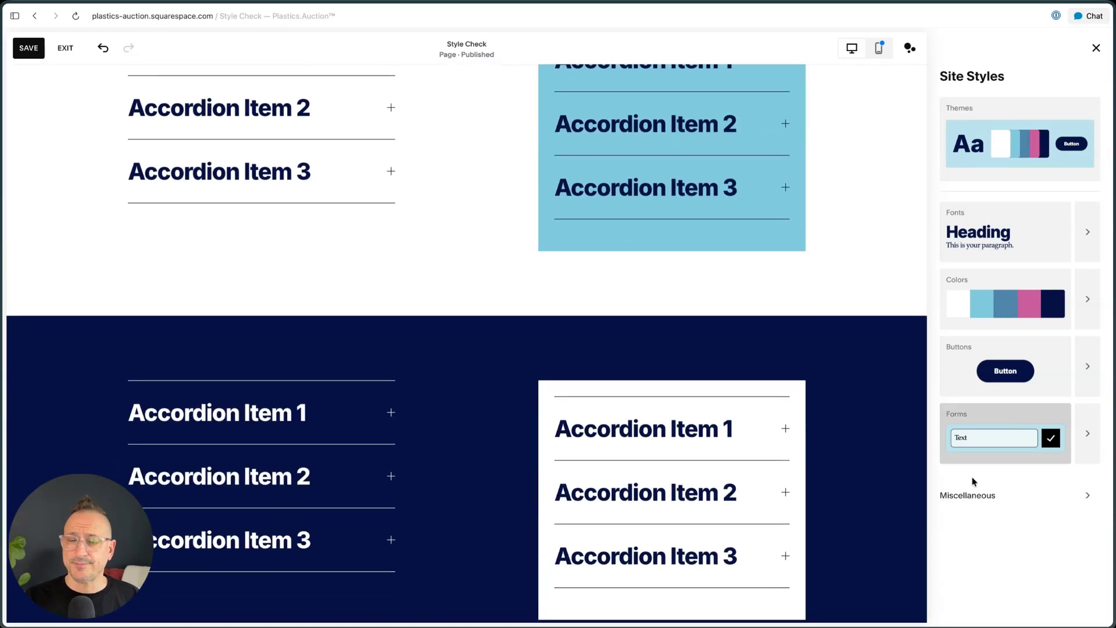
pyautogui.scroll(18, 312, 244)
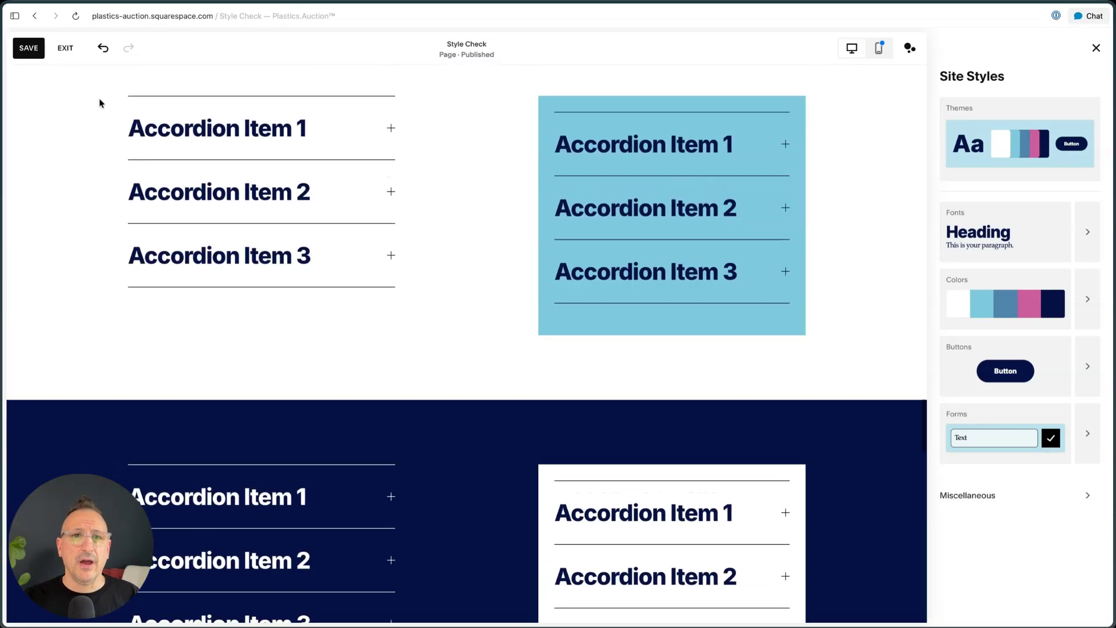
pyautogui.scroll(-20, 311, 244)
pyautogui.scroll(-4, 352, 234)
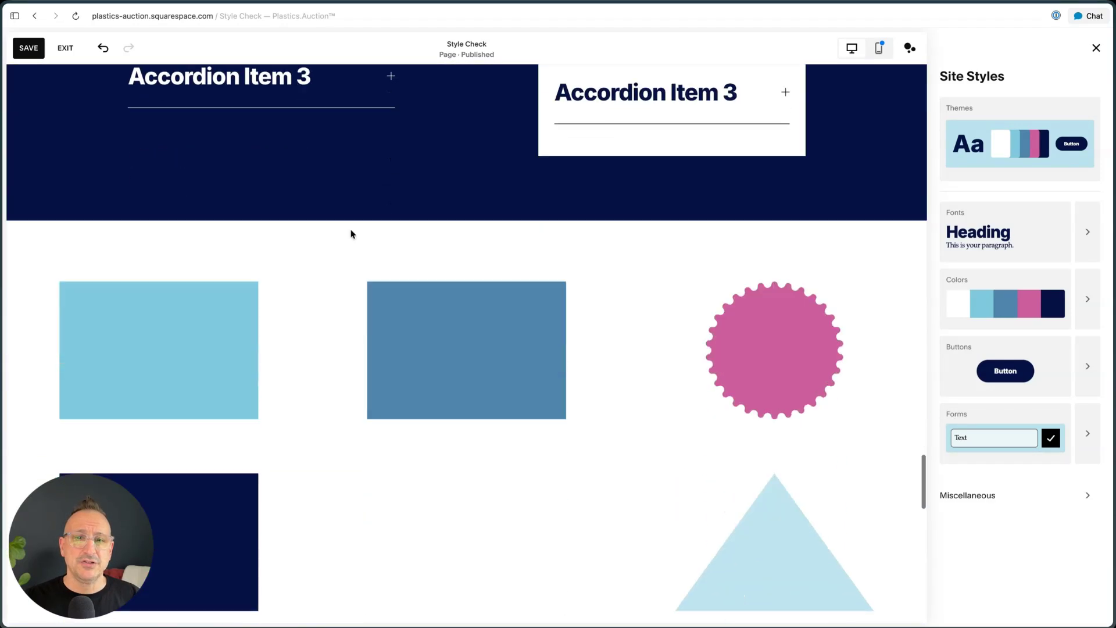
pyautogui.scroll(1, 357, 220)
pyautogui.scroll(-1, 356, 221)
pyautogui.scroll(-15, 324, 279)
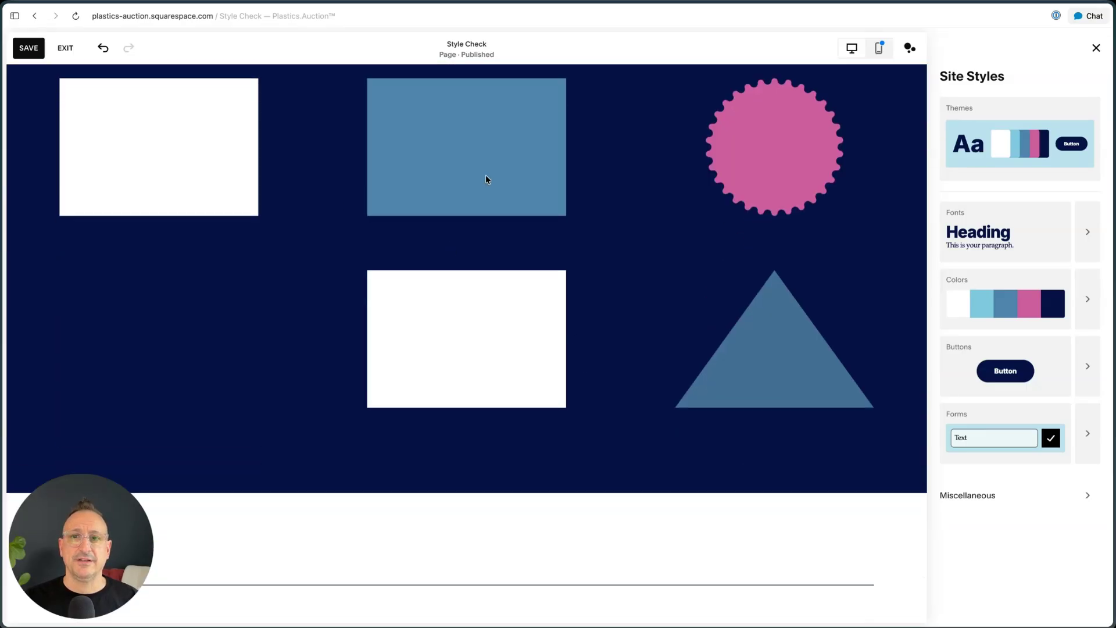
pyautogui.scroll(4, 486, 177)
pyautogui.scroll(9, 564, 225)
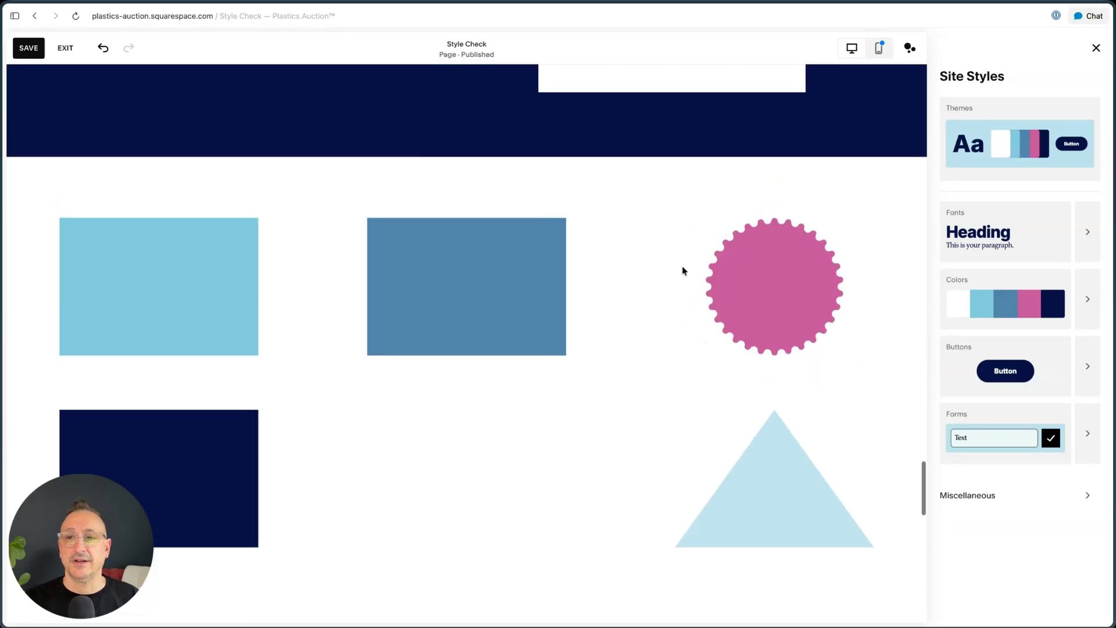
pyautogui.scroll(9, 541, 212)
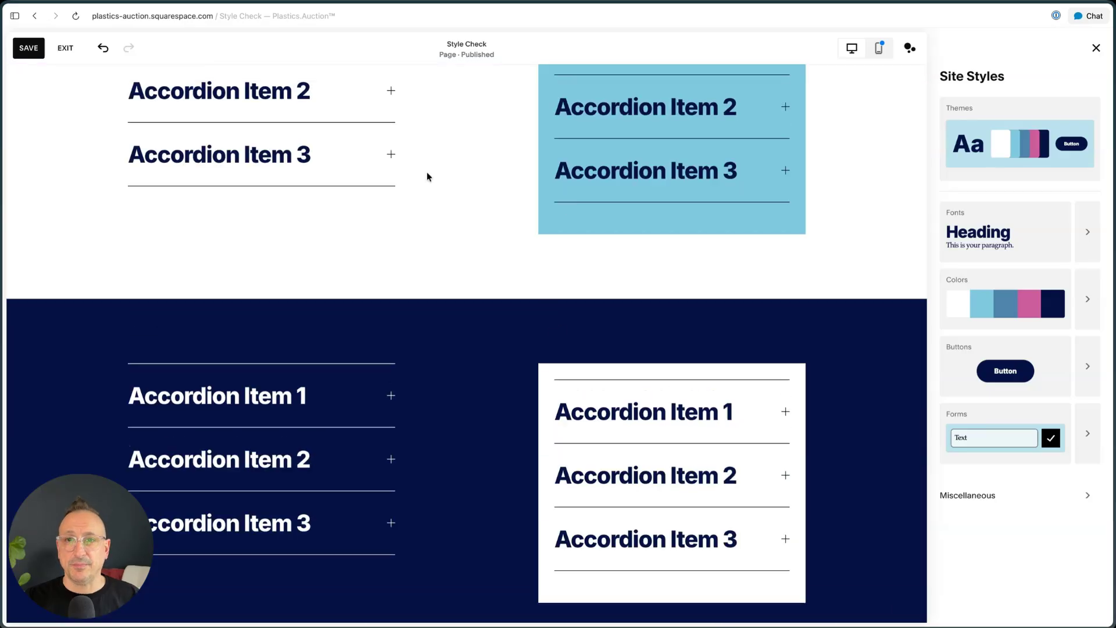
pyautogui.scroll(3, 524, 195)
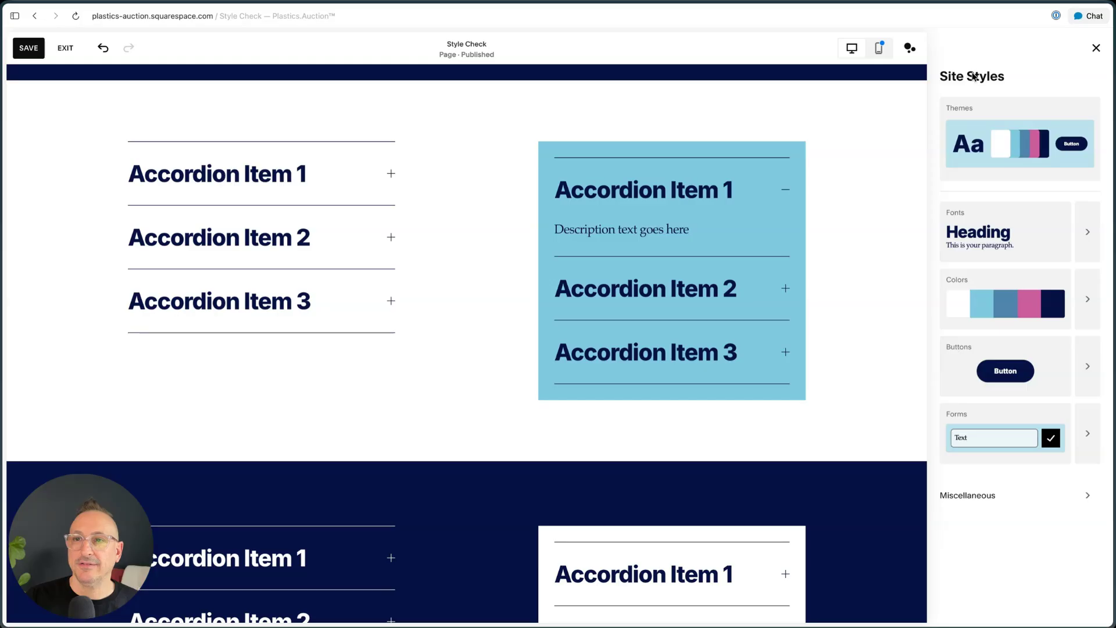
# Find the Accordion Block settings in the Lightest 1 color theme by searching for "accor" and open their Background Color for editing.
pyautogui.click(1083, 299)
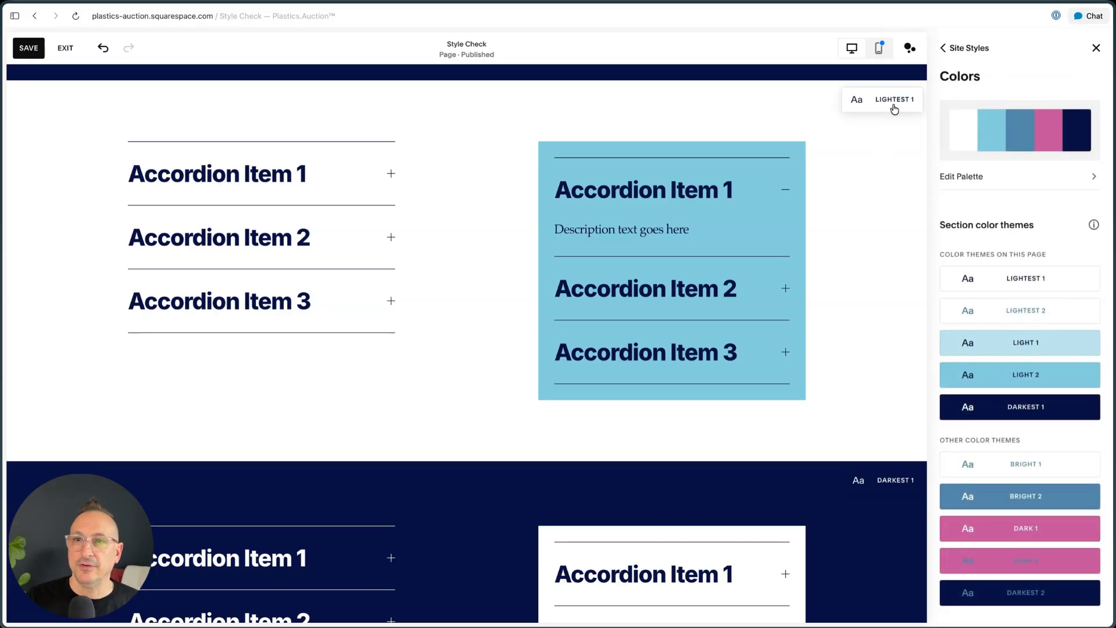
pyautogui.click(1084, 280)
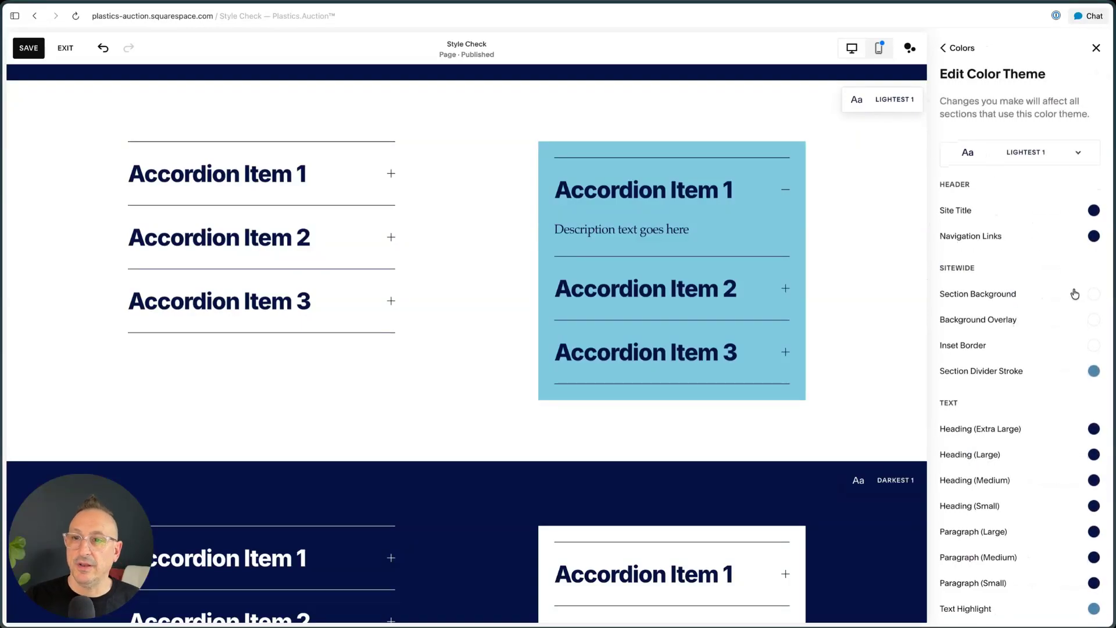
pyautogui.scroll(-3, 1072, 233)
pyautogui.press('super+f')
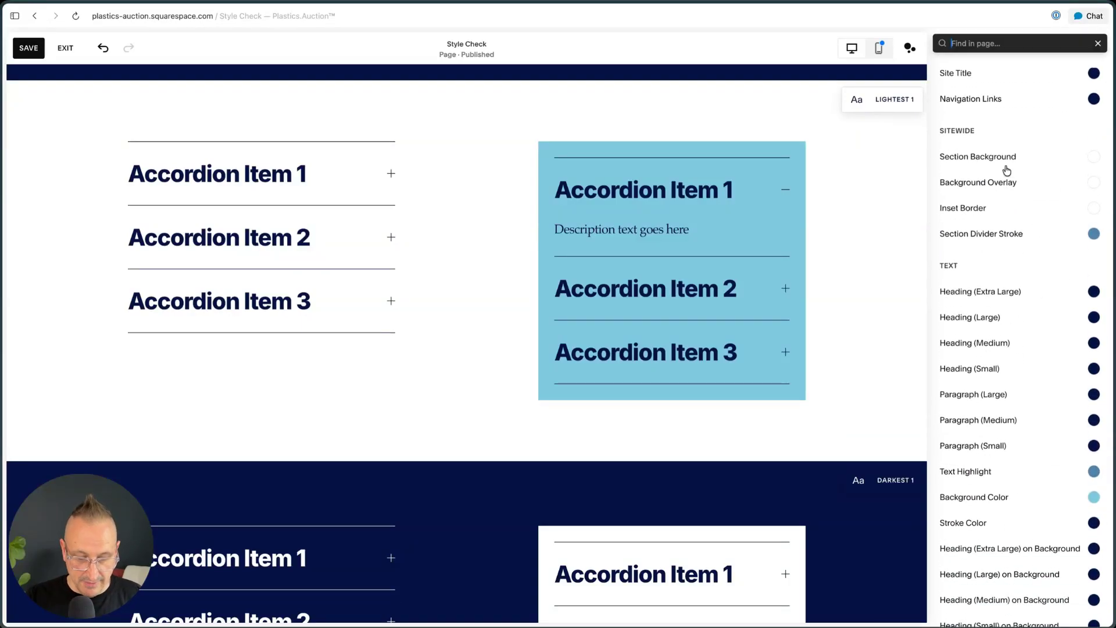
pyautogui.write('accor')
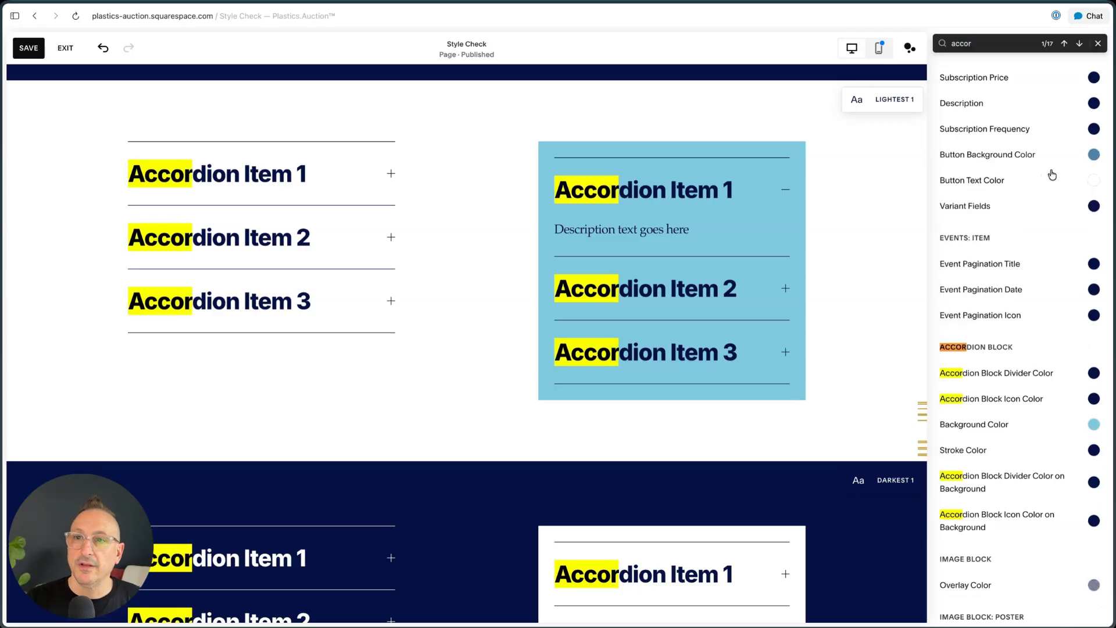
pyautogui.scroll(-2, 1023, 410)
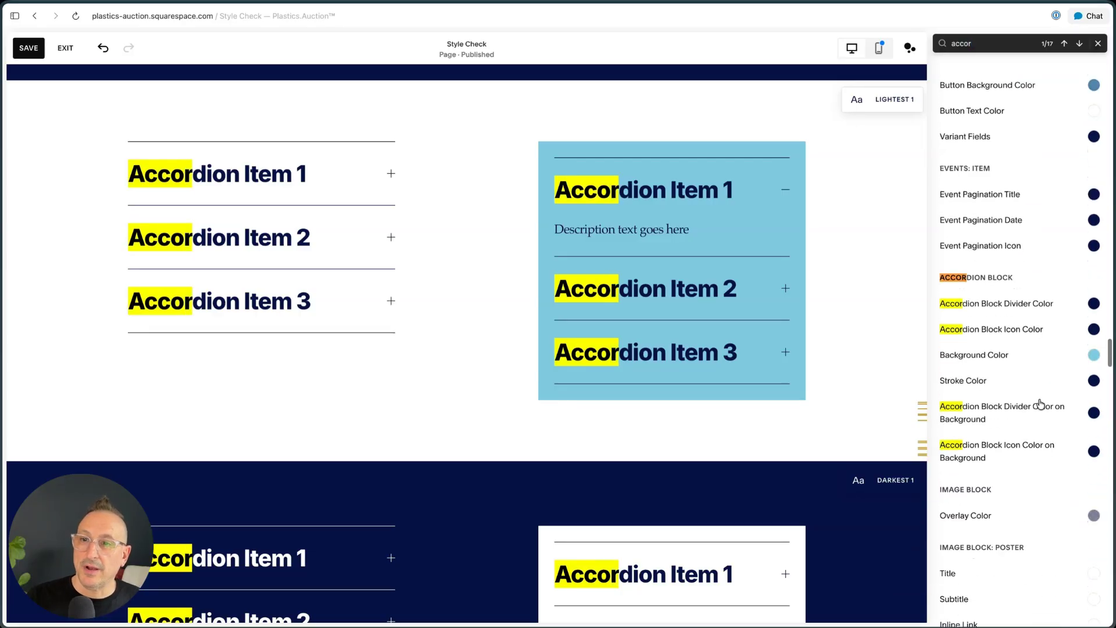
pyautogui.click(1093, 356)
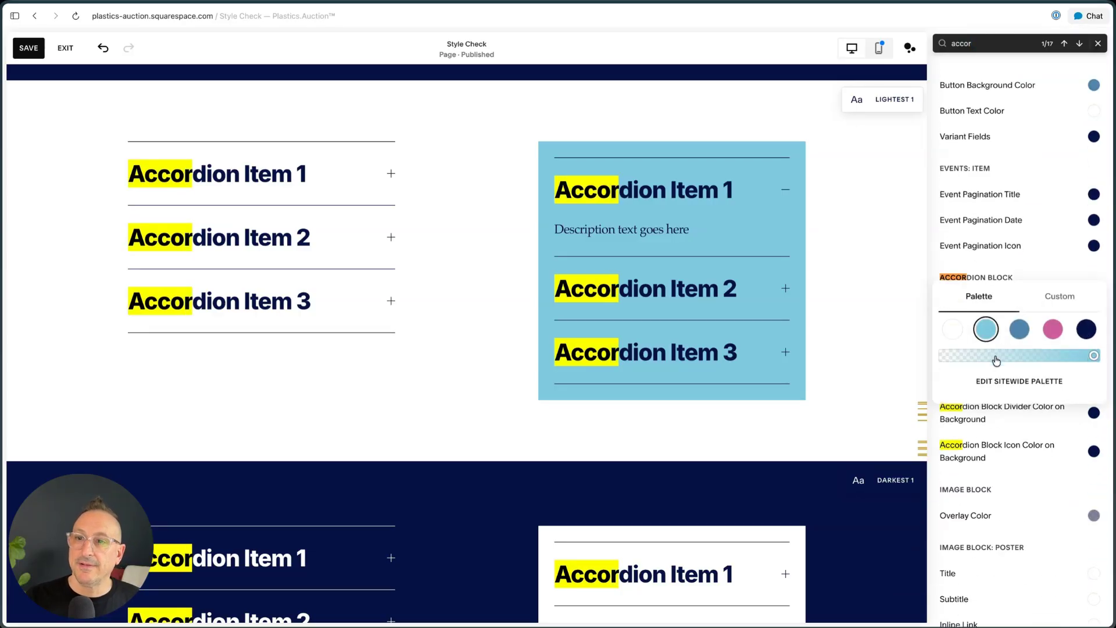
# Try pink, mid blue and a custom light gray as the accordion background, and return to the palette's light blue.
pyautogui.click(1052, 329)
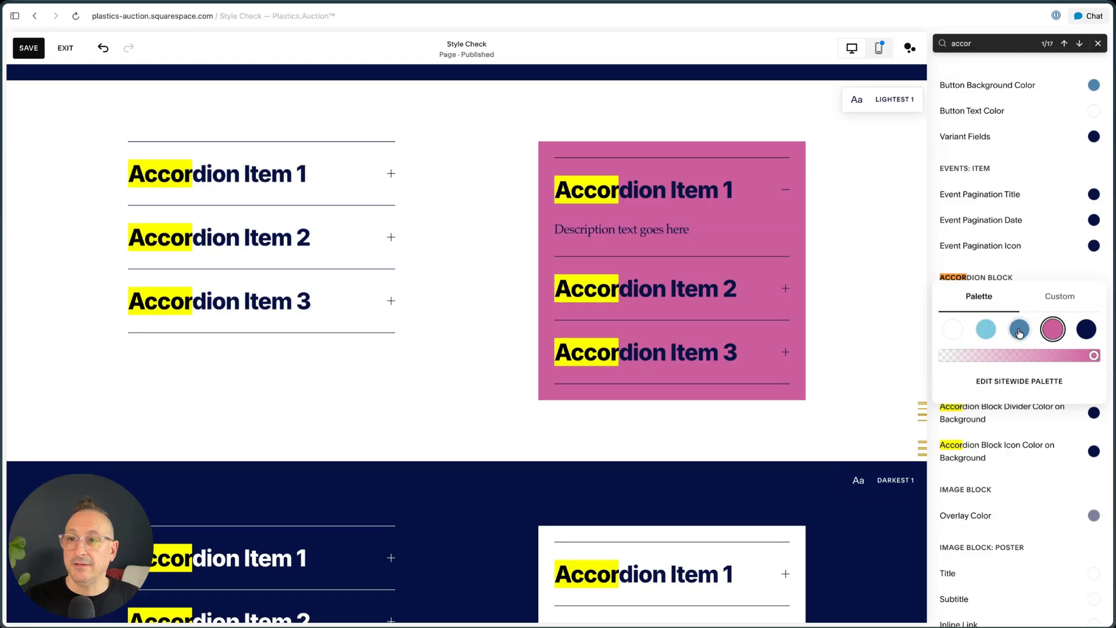
pyautogui.click(1019, 329)
pyautogui.click(1058, 296)
pyautogui.click(961, 293)
pyautogui.moveTo(926, 281); pyautogui.dragTo(925, 273)
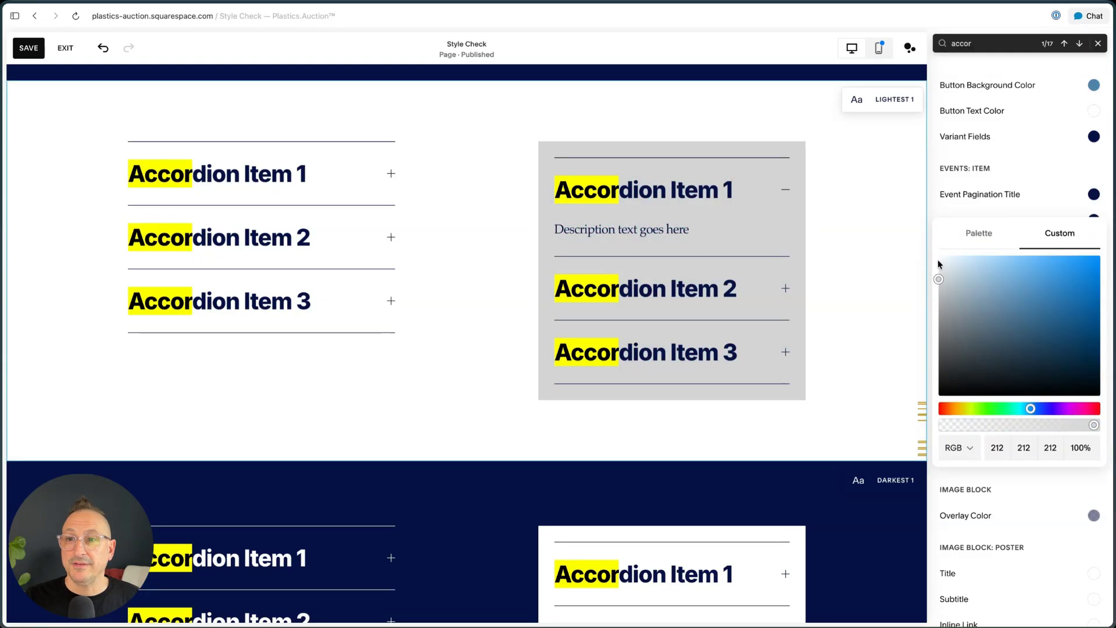
pyautogui.moveTo(942, 266); pyautogui.dragTo(938, 262)
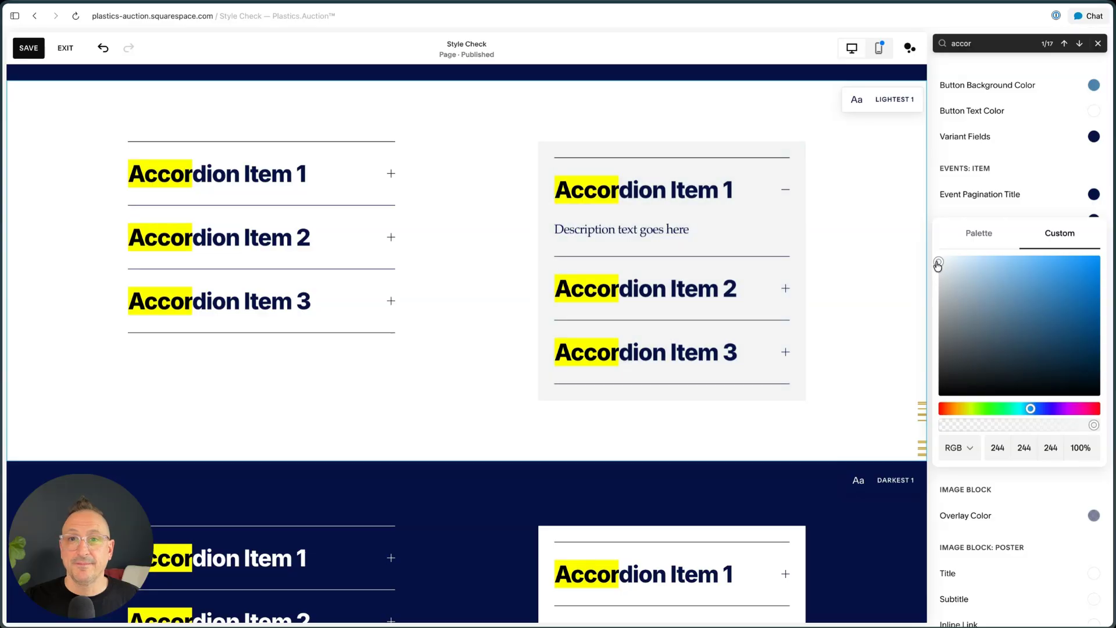
pyautogui.click(979, 233)
pyautogui.click(986, 342)
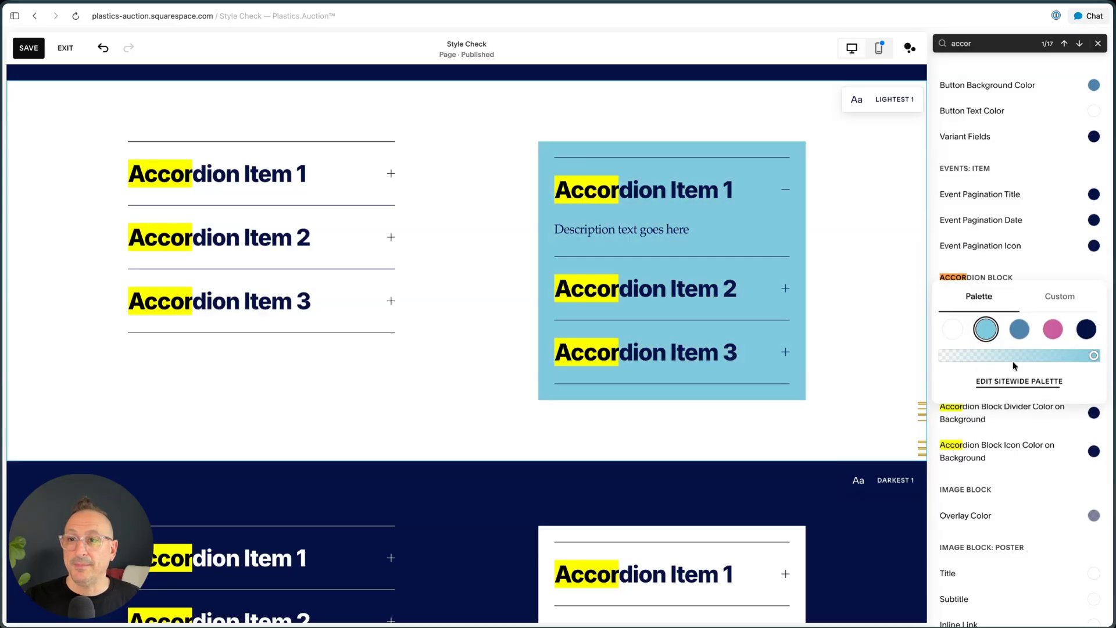
# Reduce the light blue accordion background's opacity to a bit under half, and close the page search and Site Styles.
pyautogui.moveTo(995, 357); pyautogui.dragTo(1014, 357)
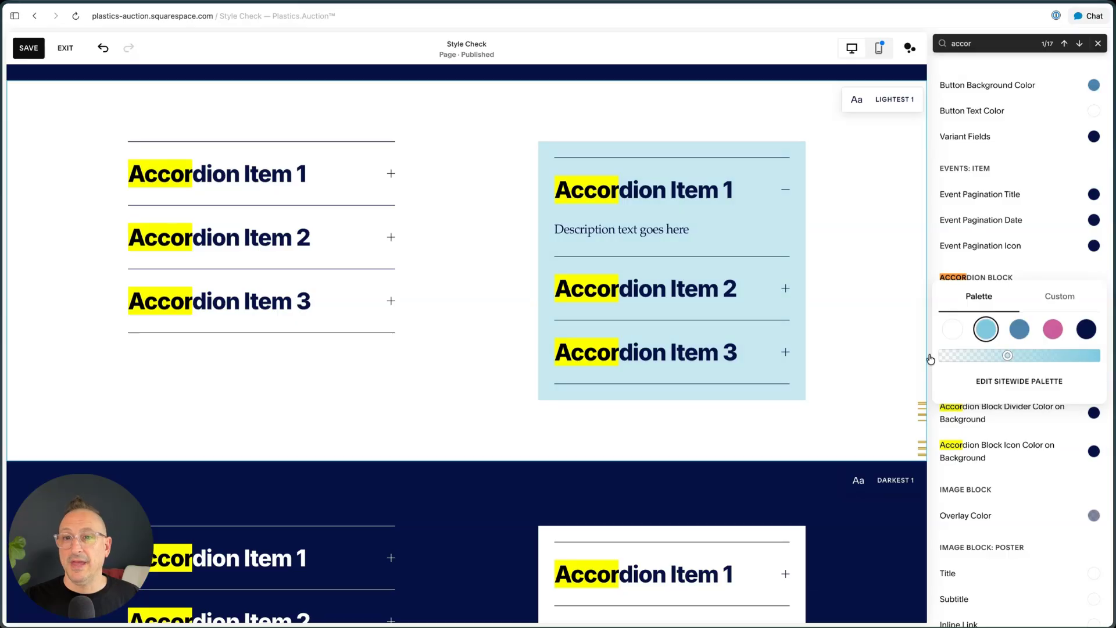
pyautogui.click(948, 262)
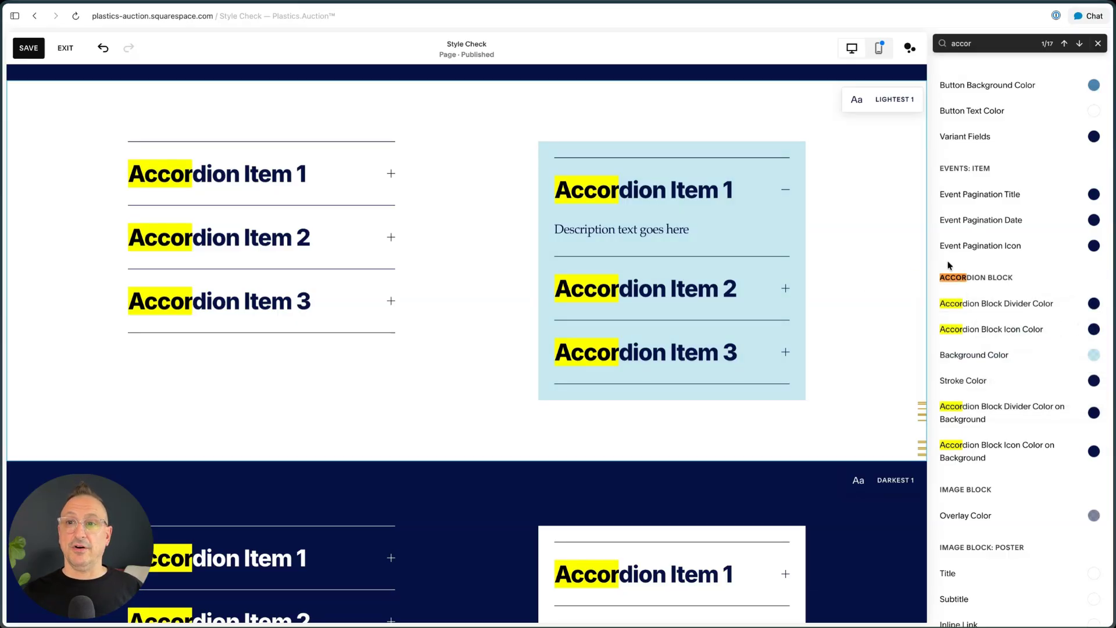
pyautogui.click(1097, 43)
pyautogui.click(1090, 44)
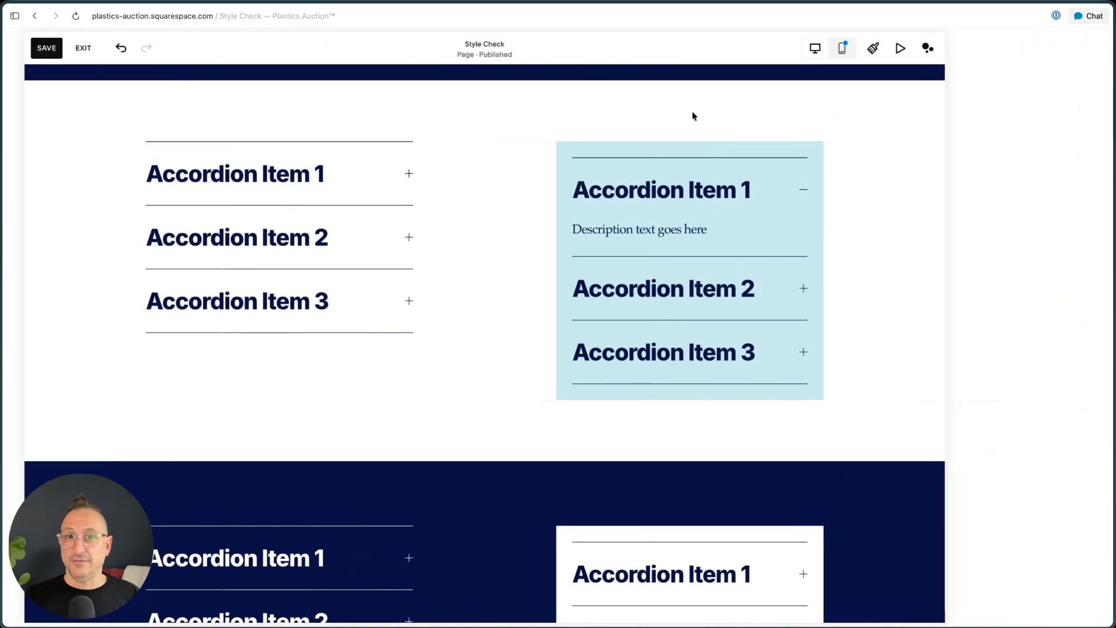
pyautogui.scroll(15, 691, 116)
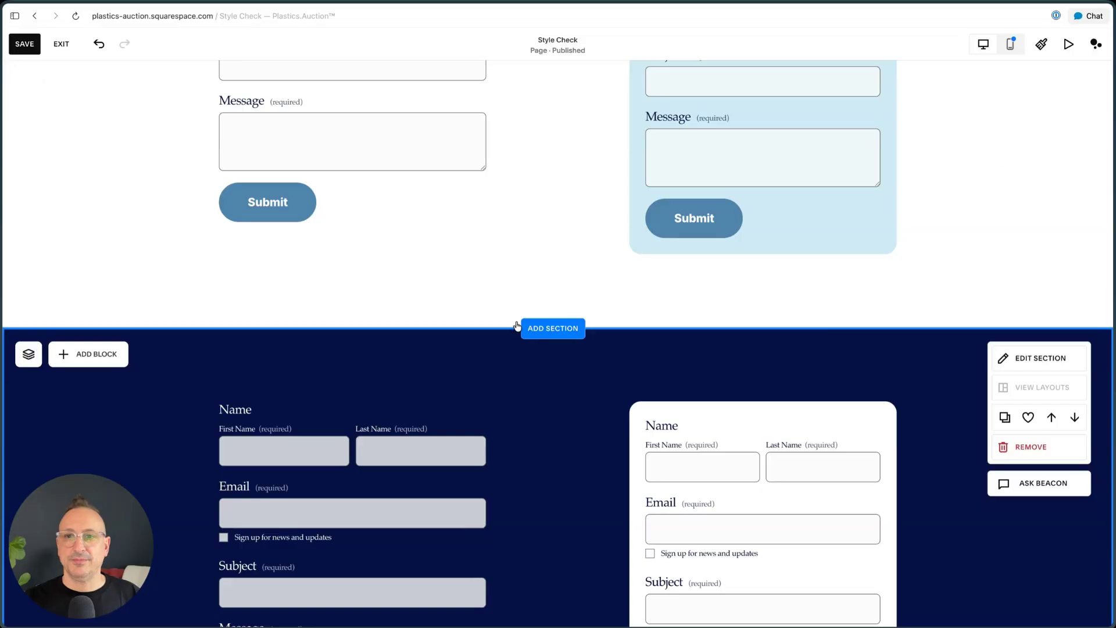
pyautogui.scroll(10, 458, 332)
pyautogui.scroll(15, 458, 332)
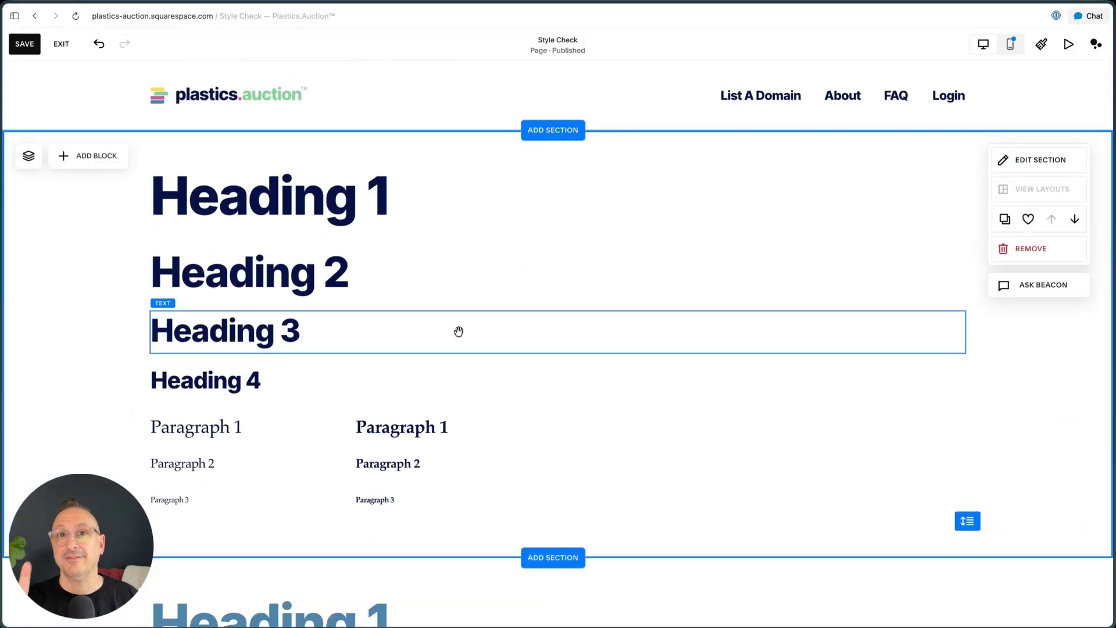